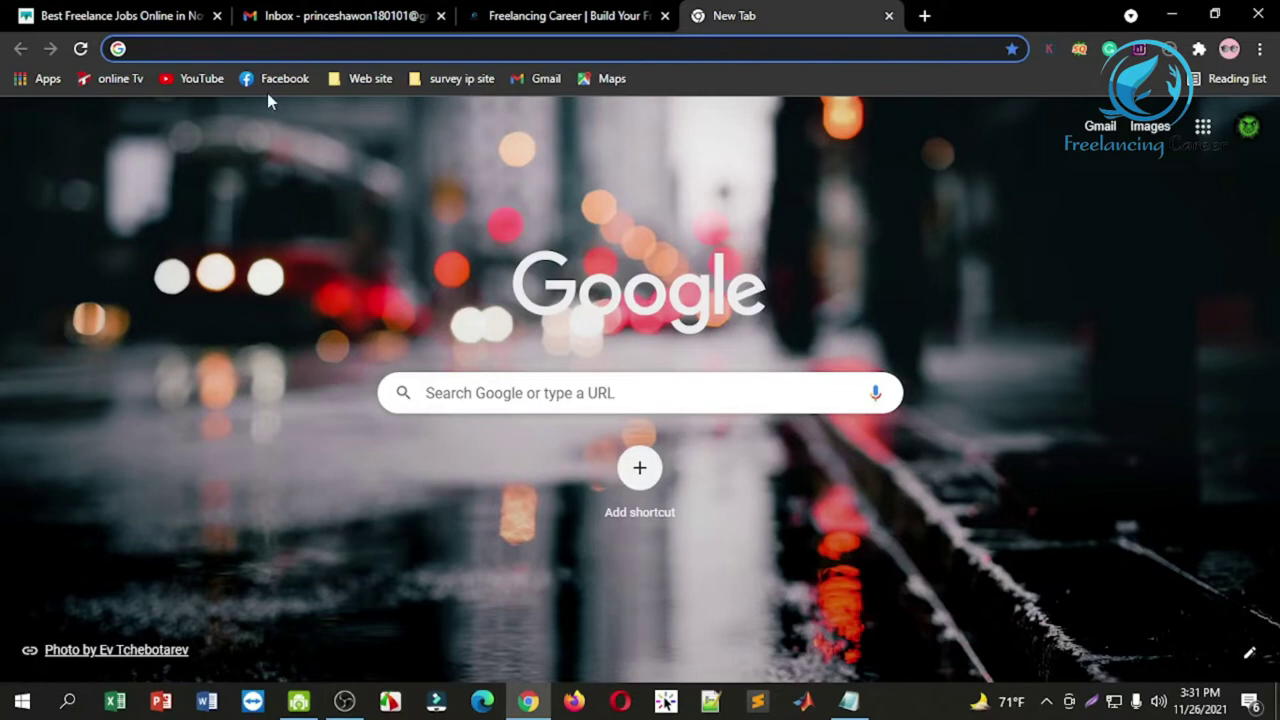
Step: Search Google for 'google news publisher' and open the Publisher Center result
{"action": "left_click", "coordinate": [265, 50]}
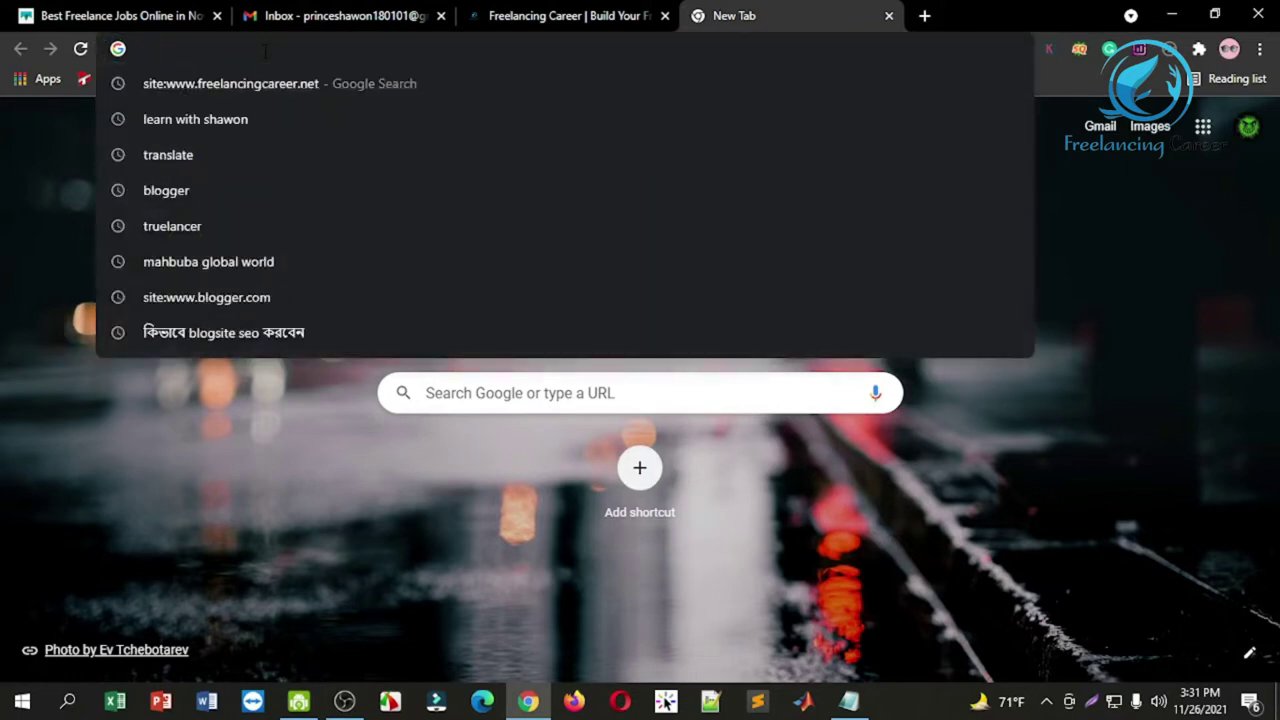
{"action": "type", "text": "g"}
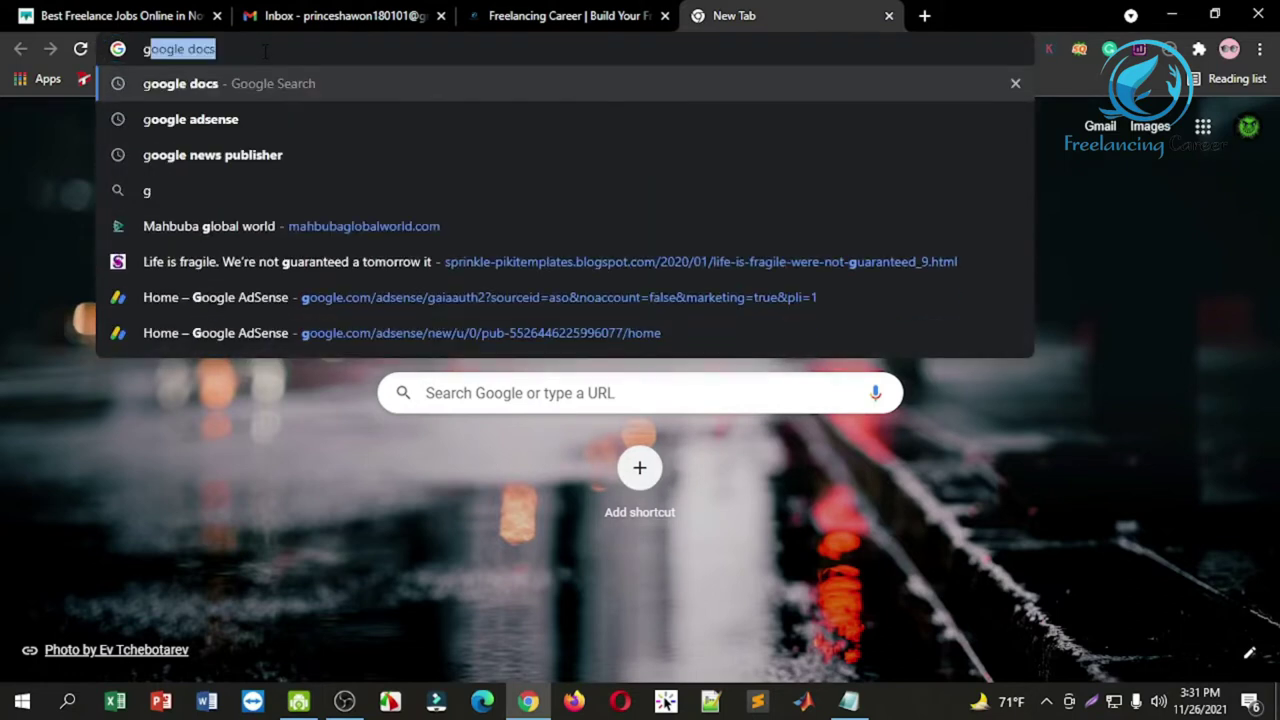
{"action": "type", "text": "og"}
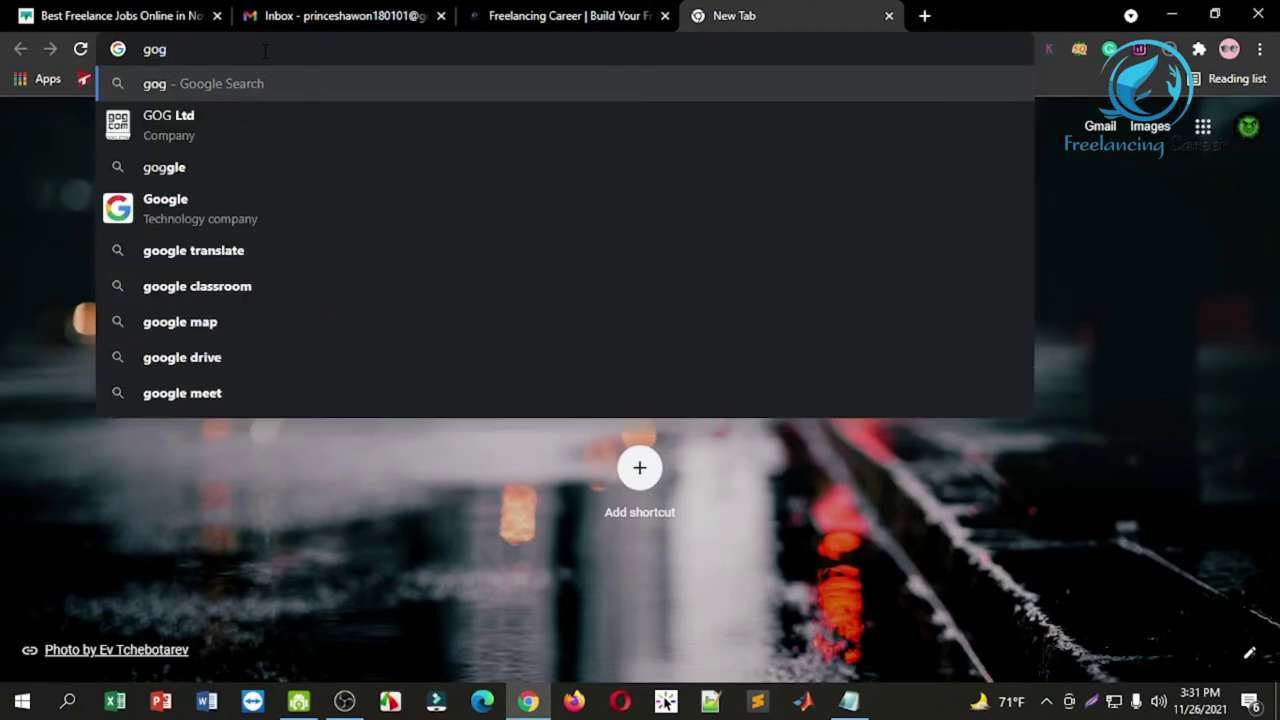
{"action": "key", "text": "BackSpace"}
{"action": "type", "text": "oo"}
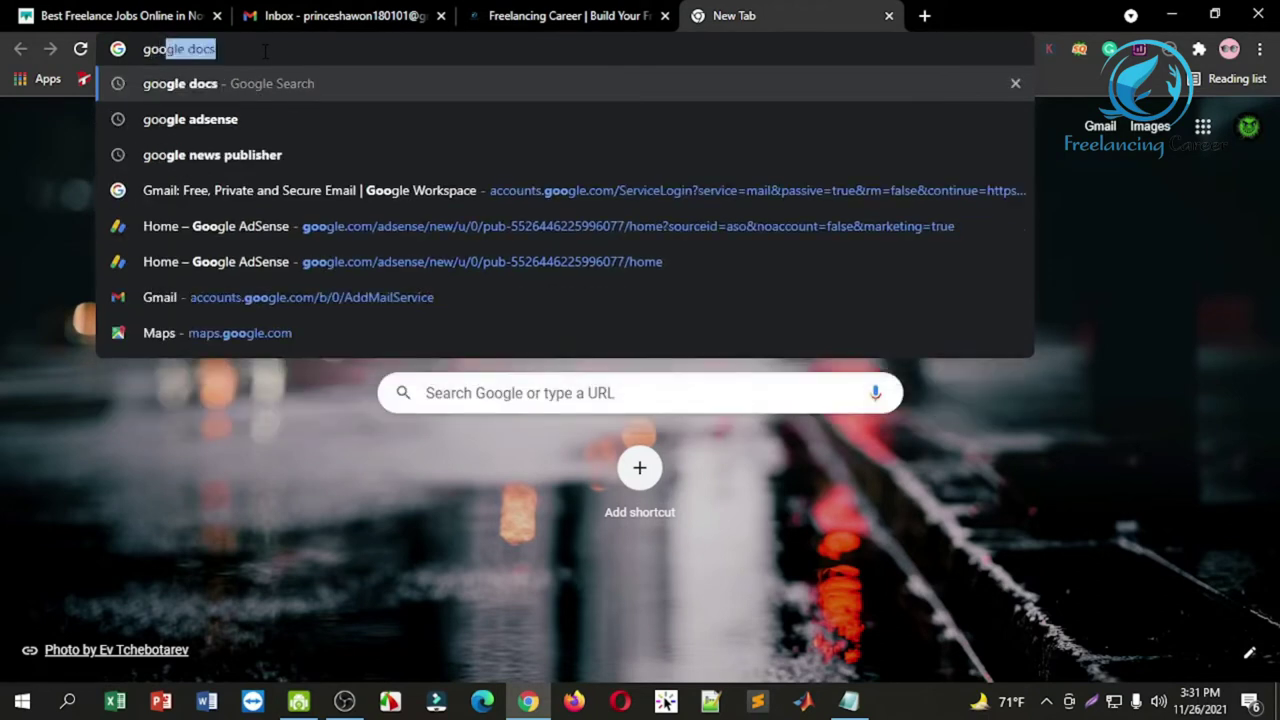
{"action": "type", "text": "ogle news "}
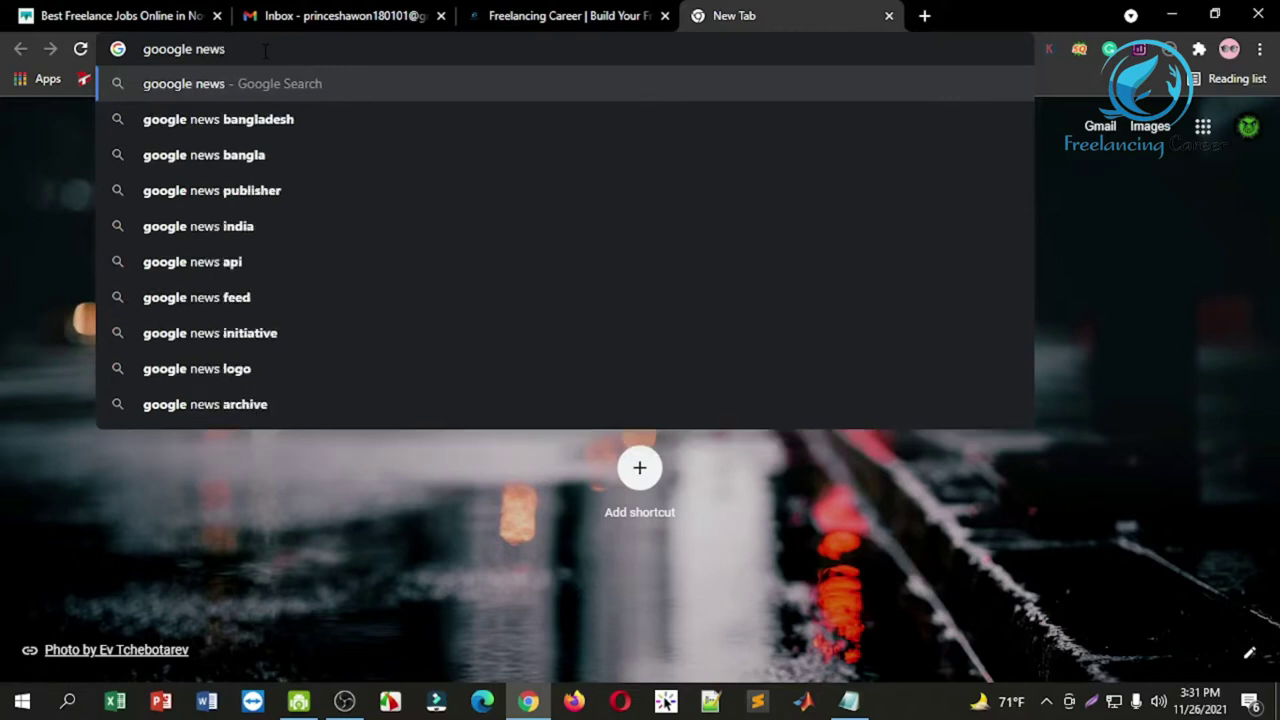
{"action": "type", "text": "publisher"}
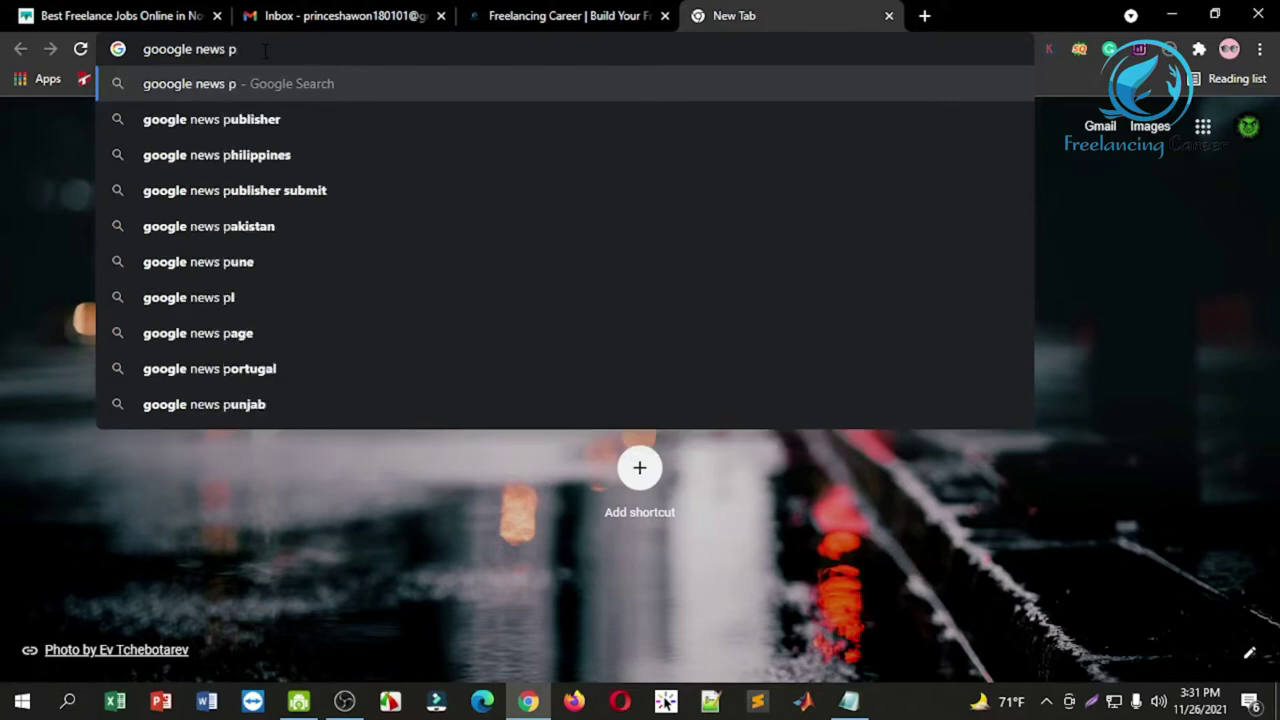
{"action": "key", "text": "Down"}
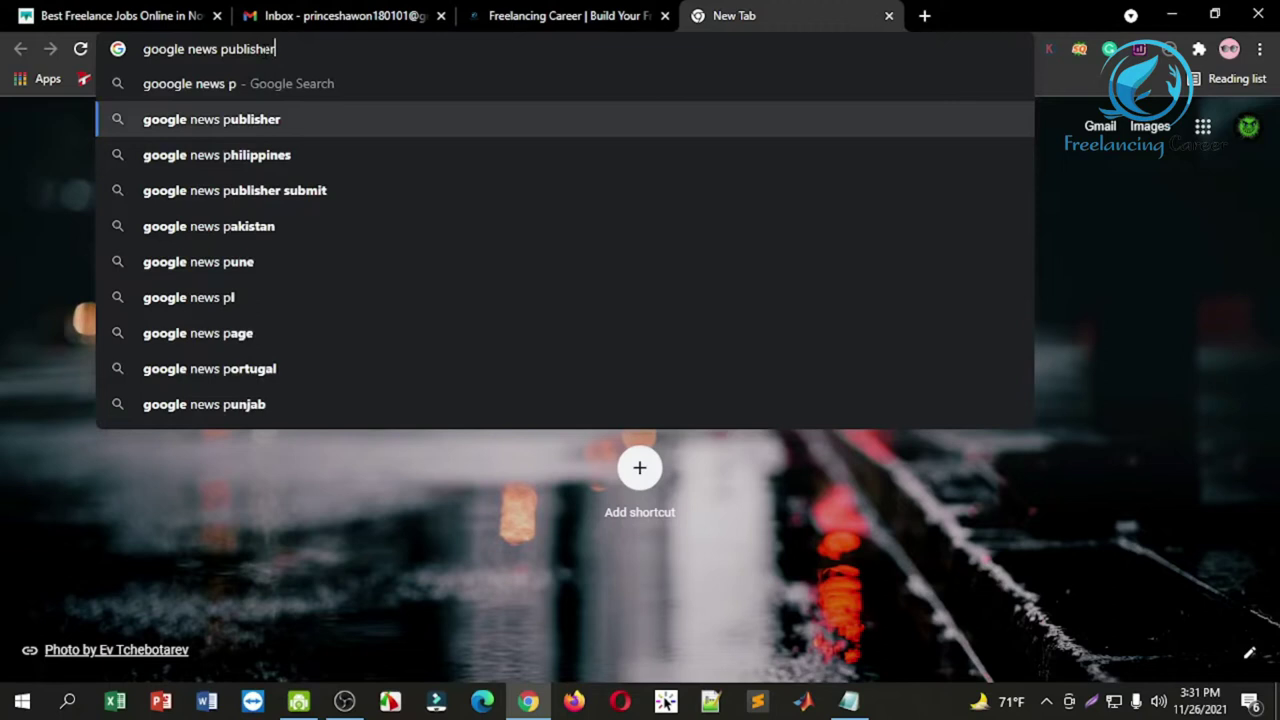
{"action": "key", "text": "Return"}
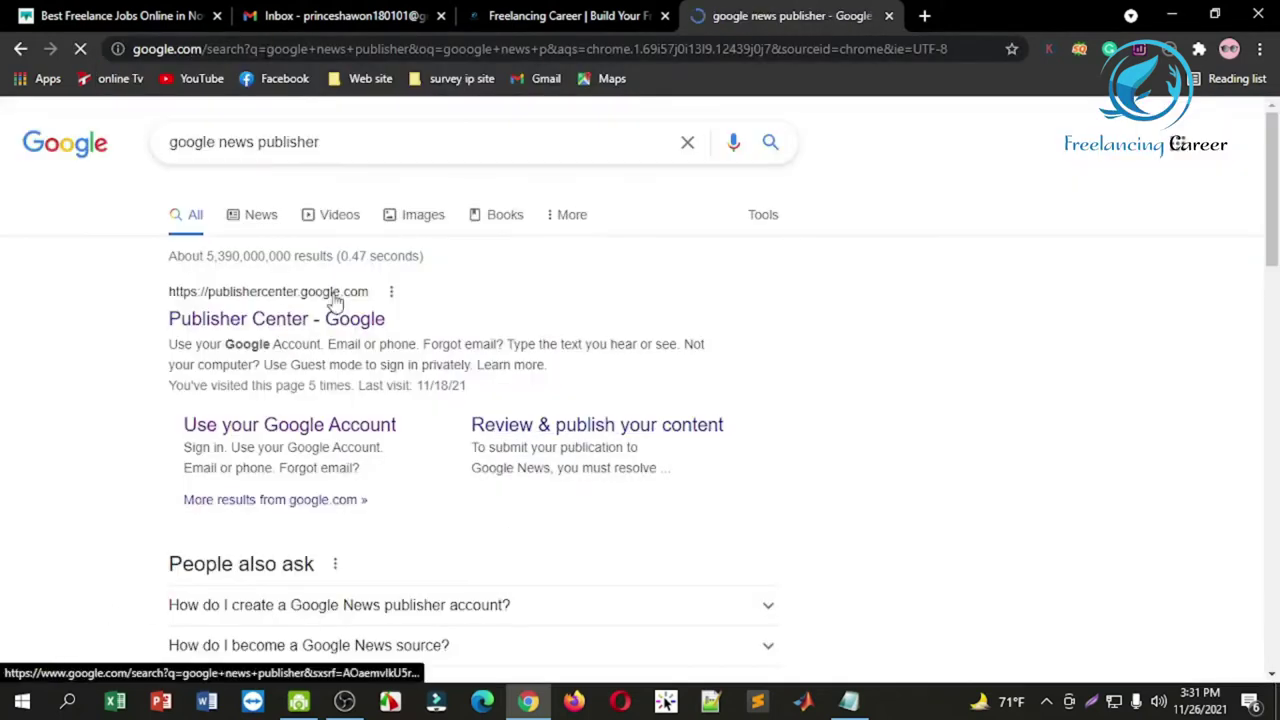
{"action": "left_click", "coordinate": [279, 326]}
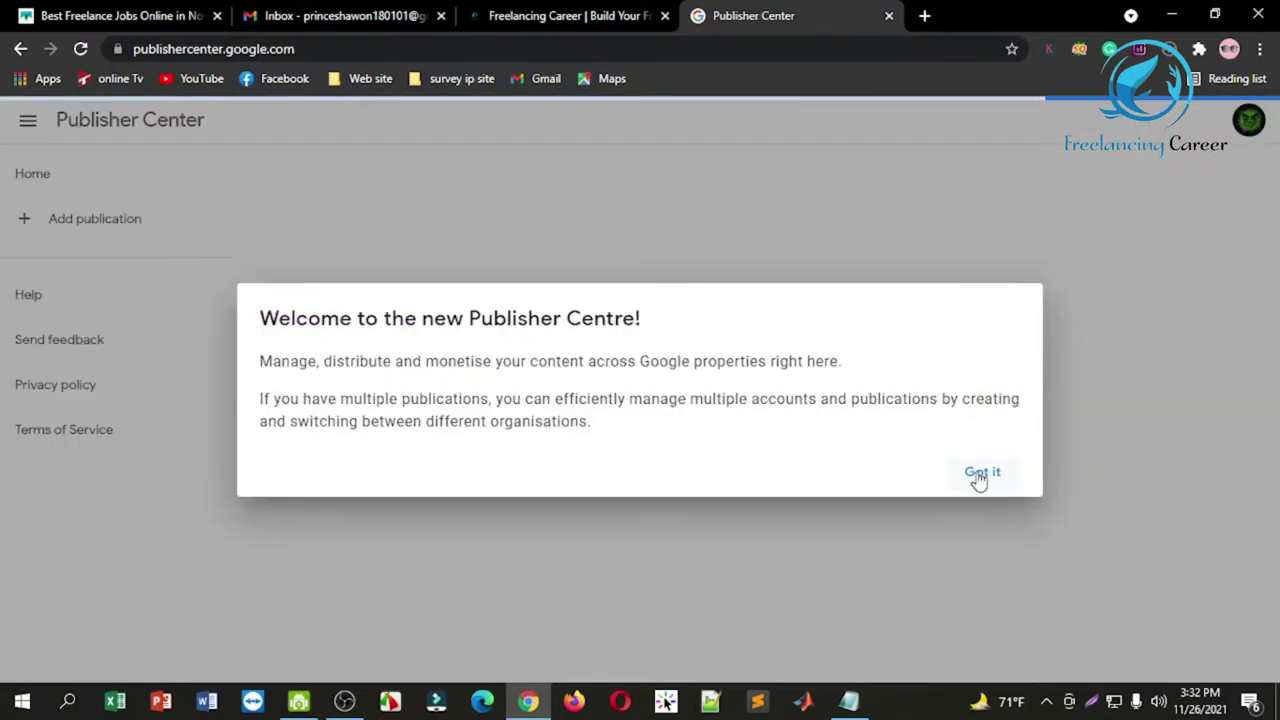
Step: Dismiss the 'Welcome to the new Publisher Centre' message with Got it
{"action": "left_click", "coordinate": [979, 475]}
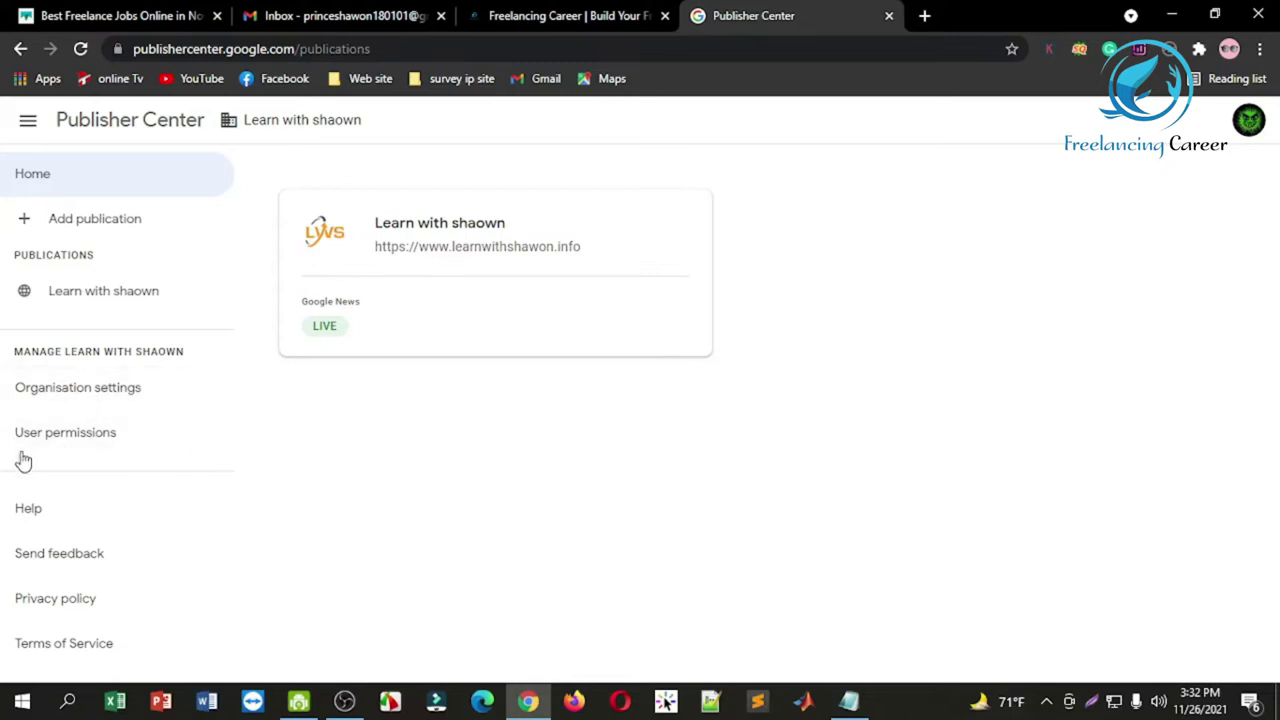
Step: Start a new publication and enter the name 'freelancing career'
{"action": "left_click", "coordinate": [104, 221]}
{"action": "left_click", "coordinate": [452, 325]}
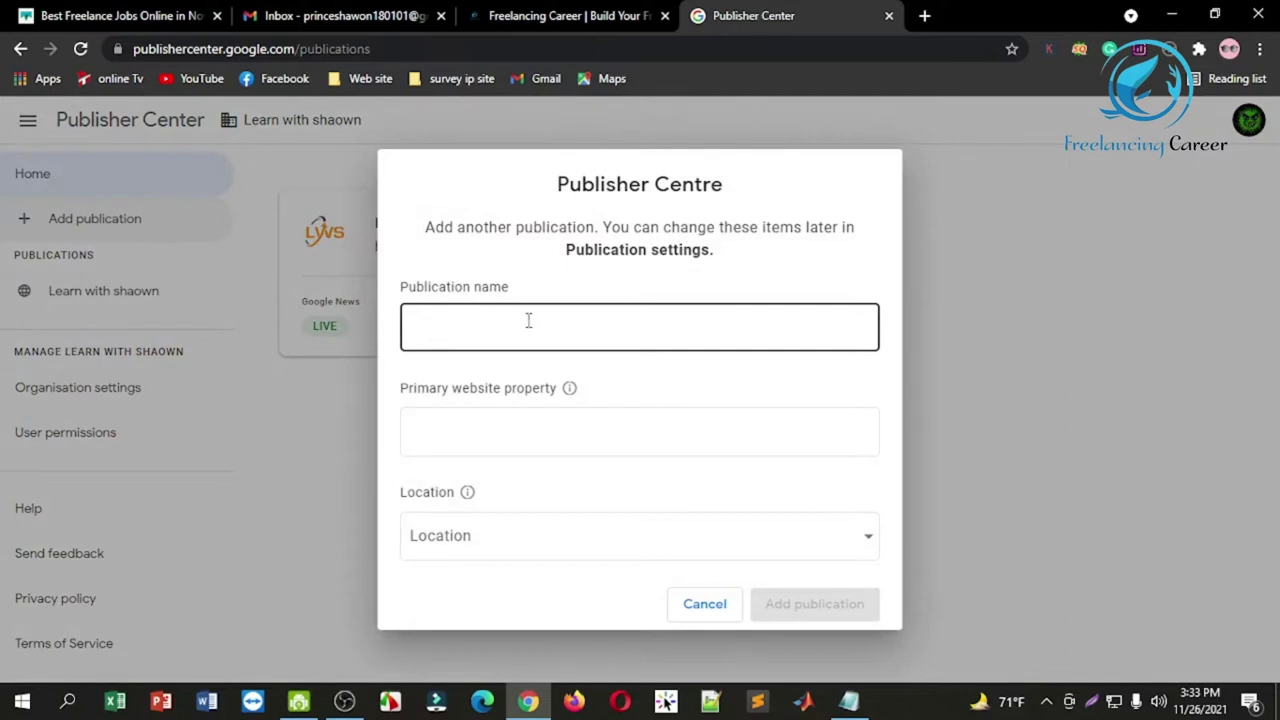
{"action": "left_click", "coordinate": [452, 432]}
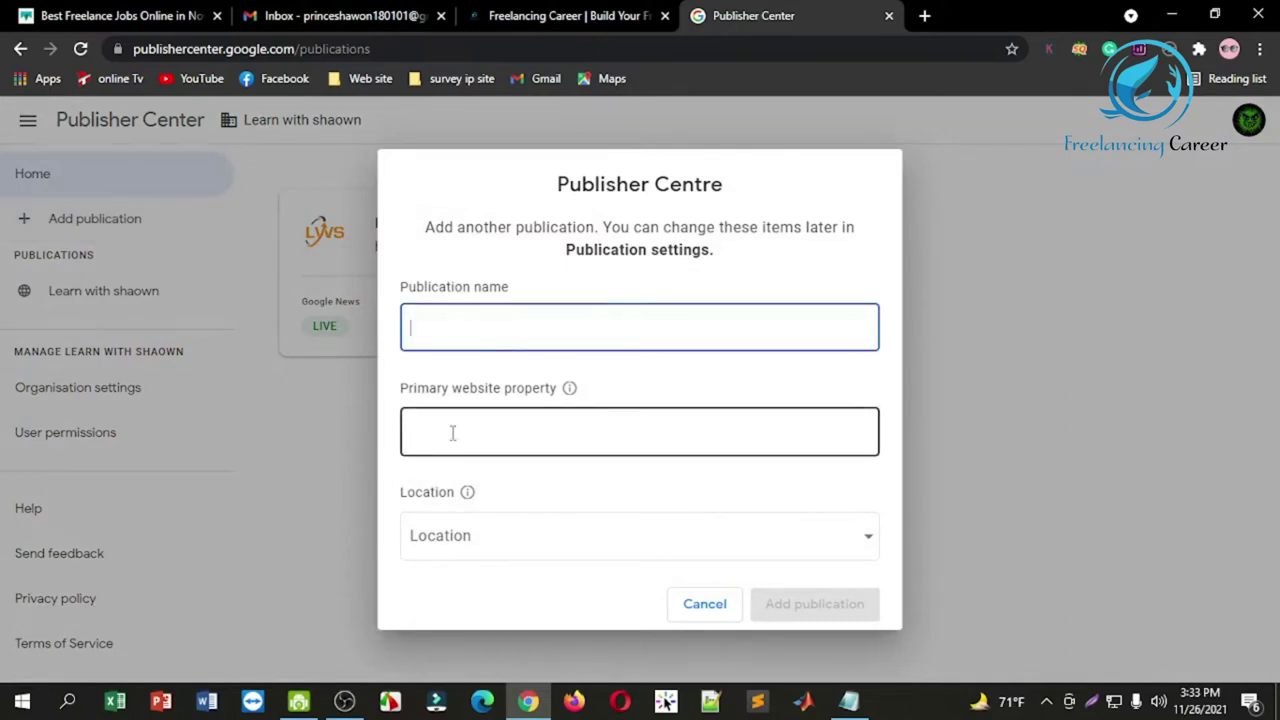
{"action": "left_click", "coordinate": [481, 315]}
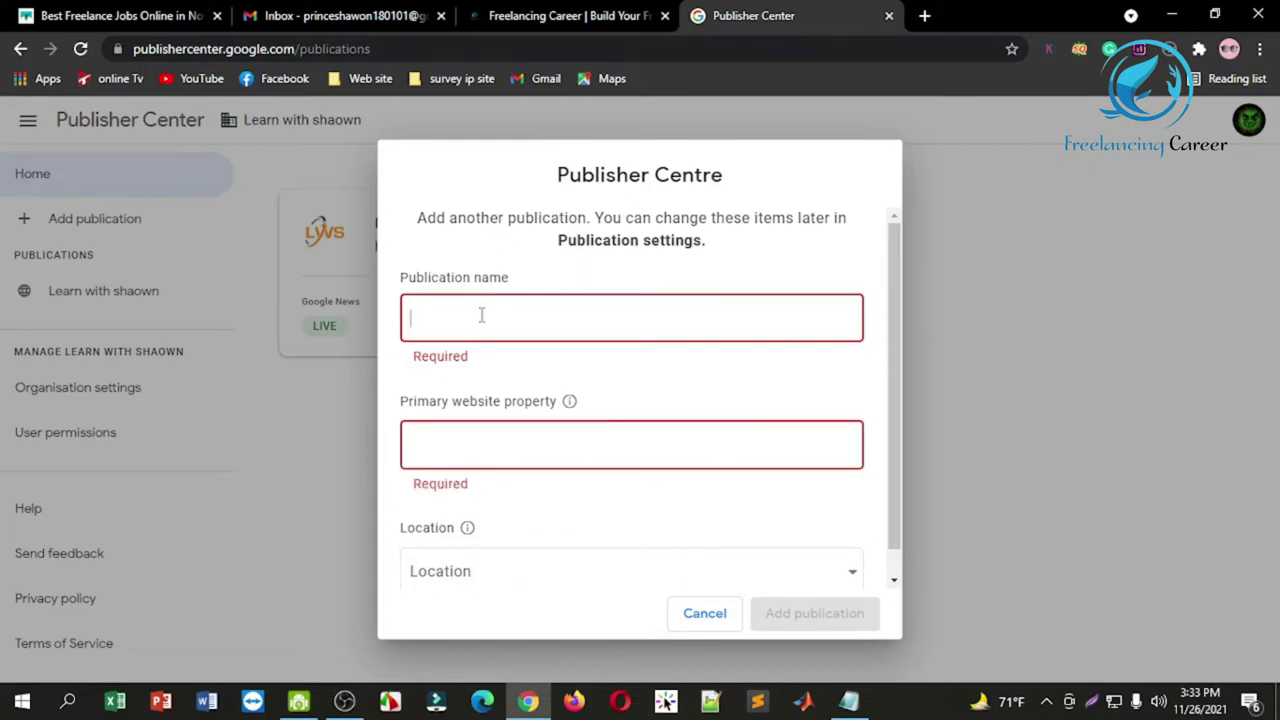
{"action": "type", "text": "Md sha"}
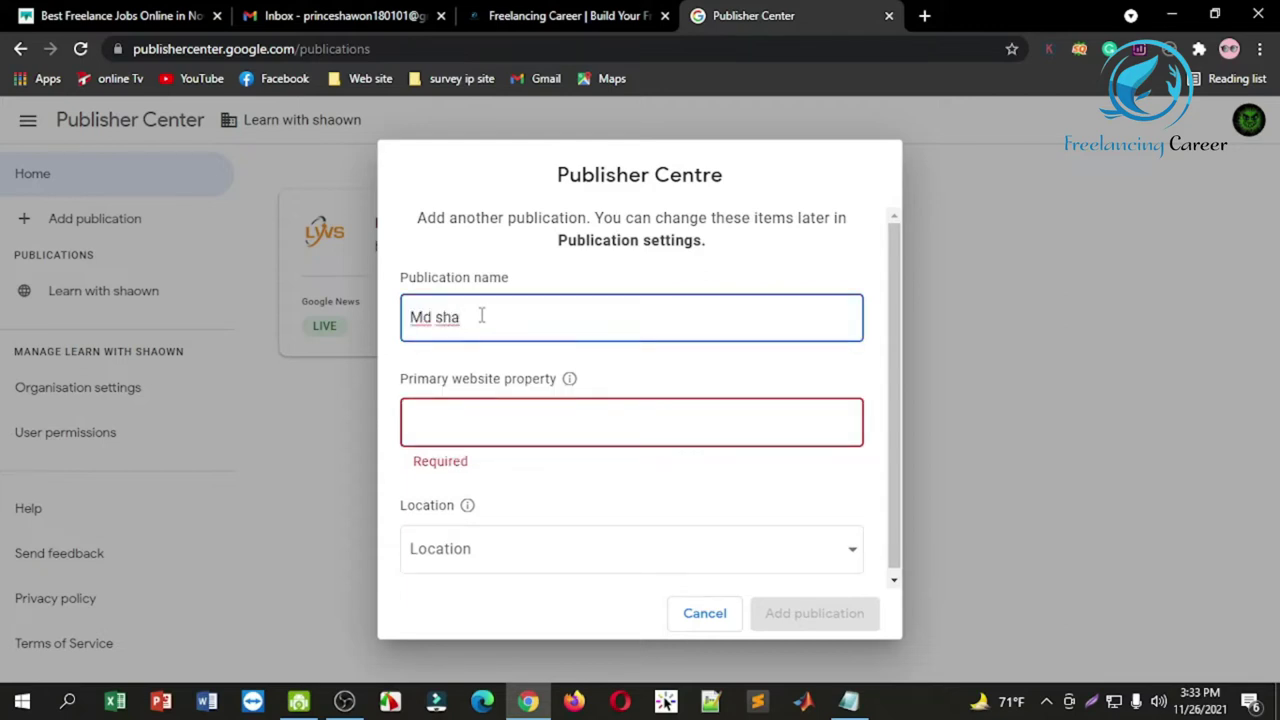
{"action": "key", "text": "BackSpace"}
{"action": "key", "text": "BackSpace"}
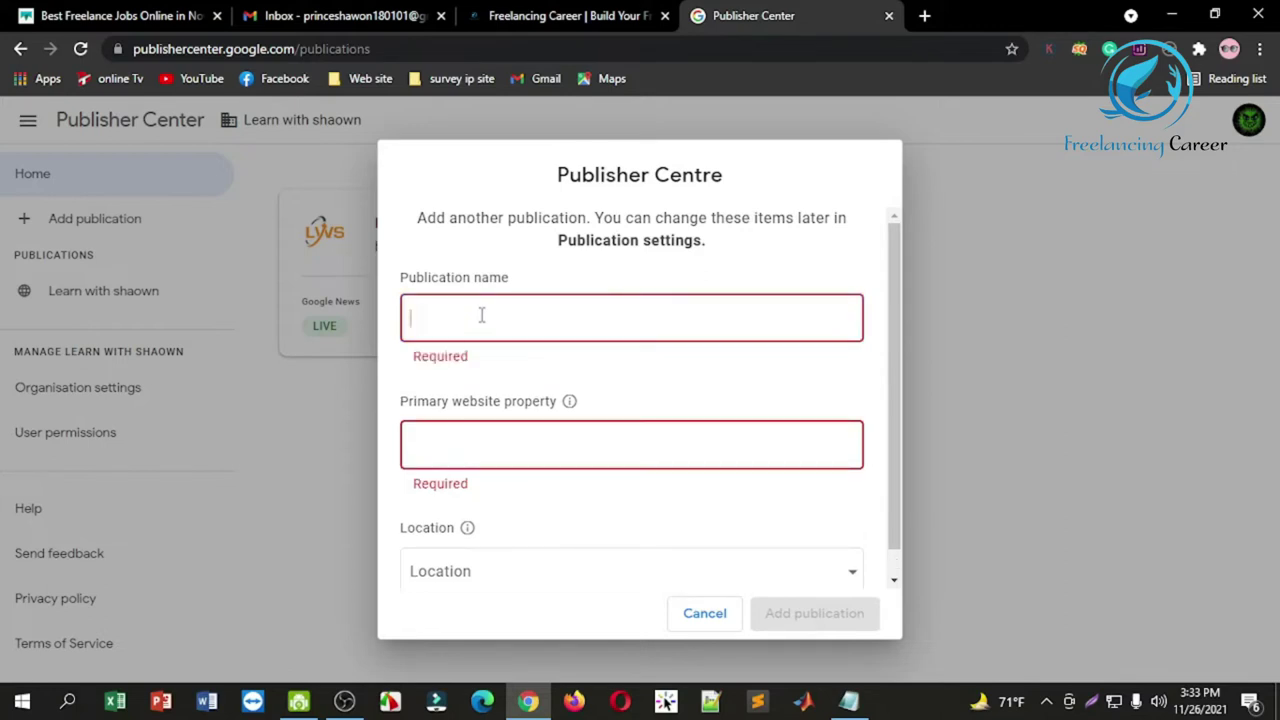
{"action": "type", "text": "freelancing career"}
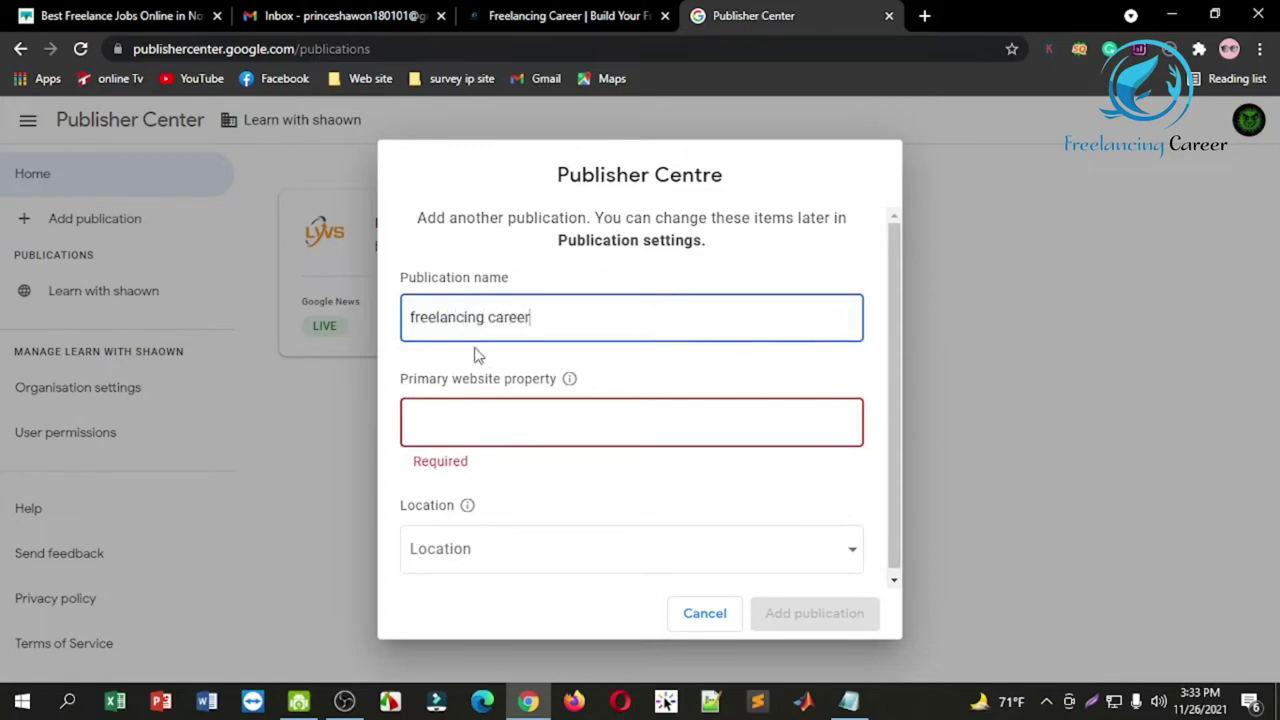
{"action": "left_click", "coordinate": [466, 428]}
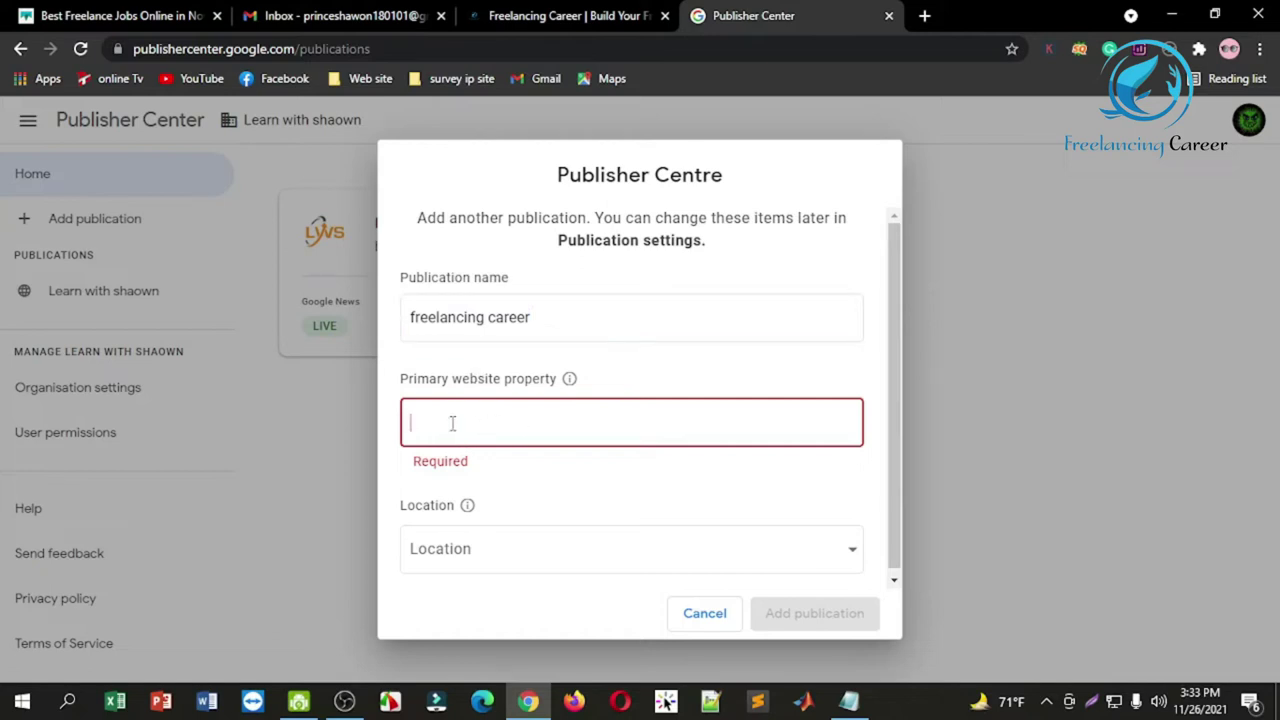
{"action": "left_click", "coordinate": [568, 15]}
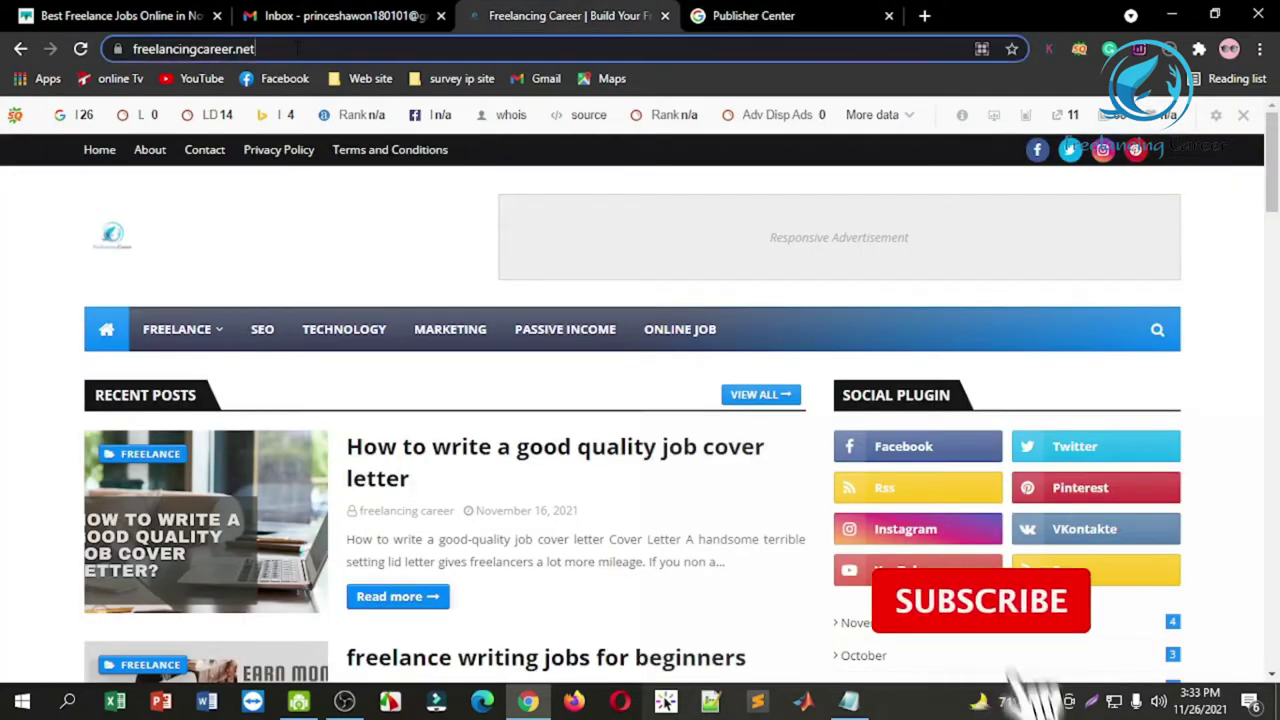
{"action": "left_click", "coordinate": [330, 48]}
{"action": "key", "text": "ctrl+c"}
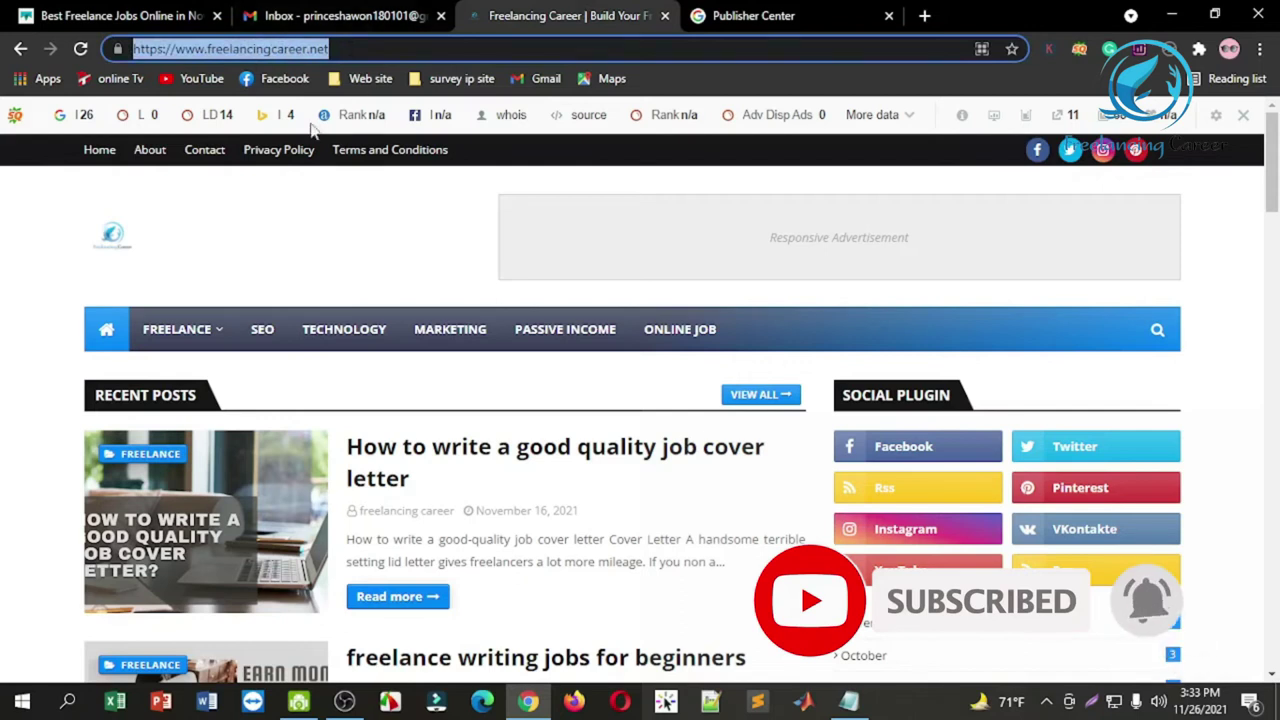
{"action": "left_click", "coordinate": [728, 14]}
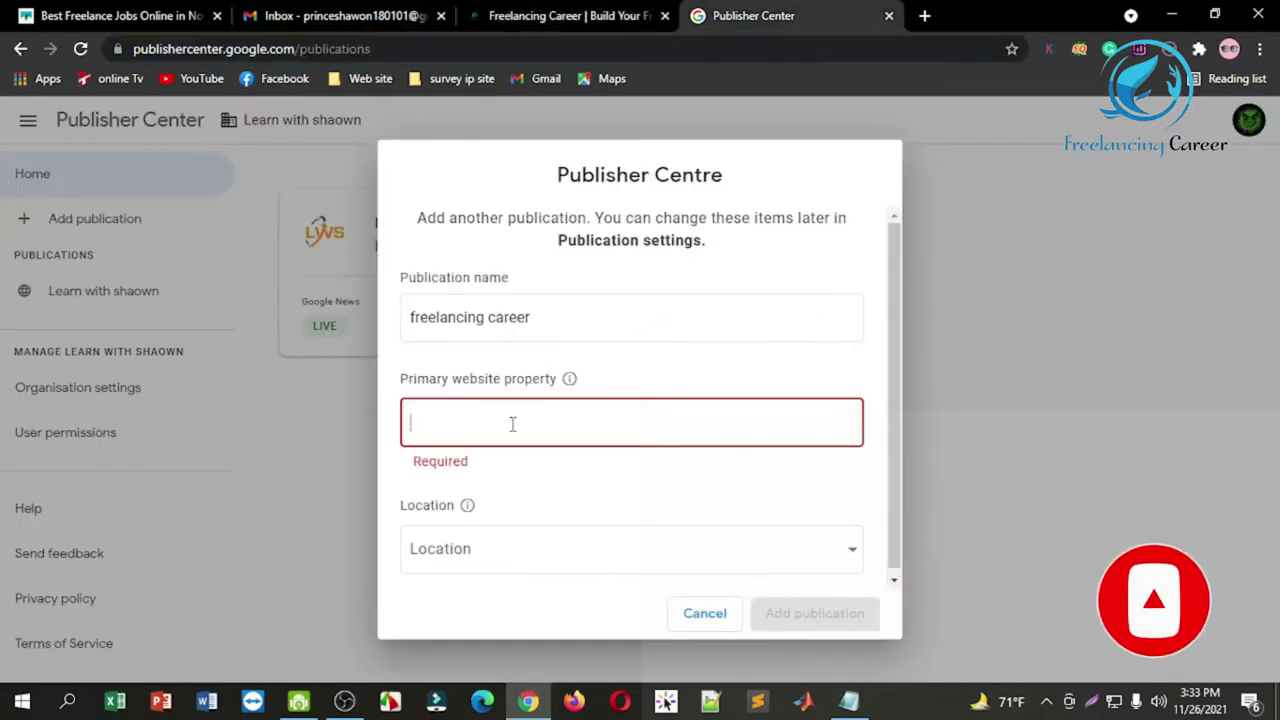
{"action": "key", "text": "ctrl+v"}
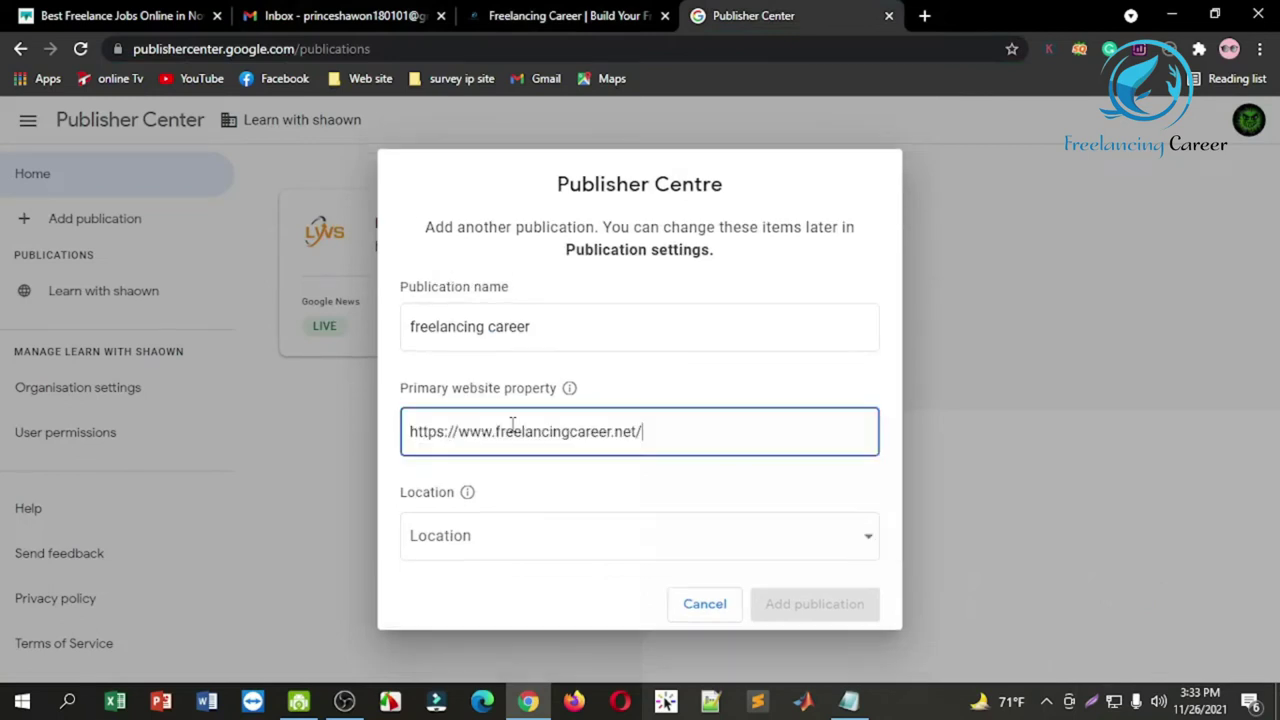
Step: Set the location to Bangladesh, tick the certification box, and create the publication
{"action": "left_click", "coordinate": [706, 552]}
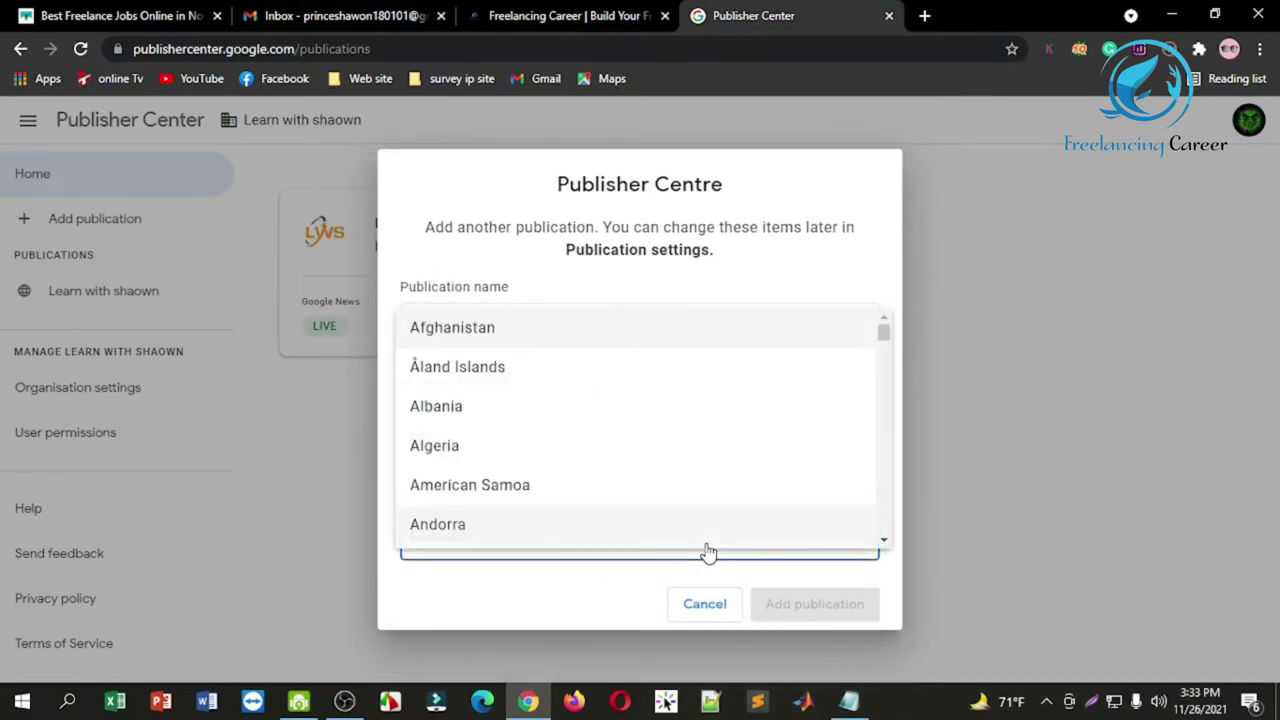
{"action": "left_click_drag", "start_coordinate": [884, 333], "coordinate": [882, 355]}
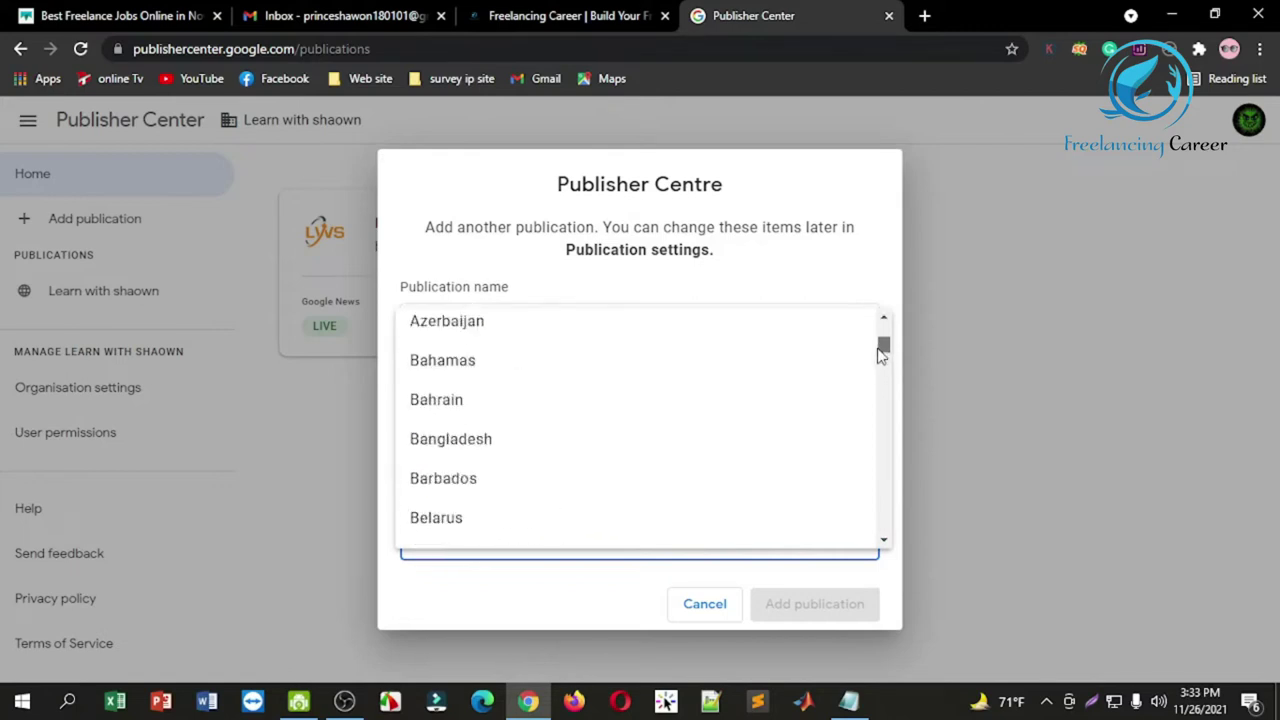
{"action": "left_click", "coordinate": [500, 441]}
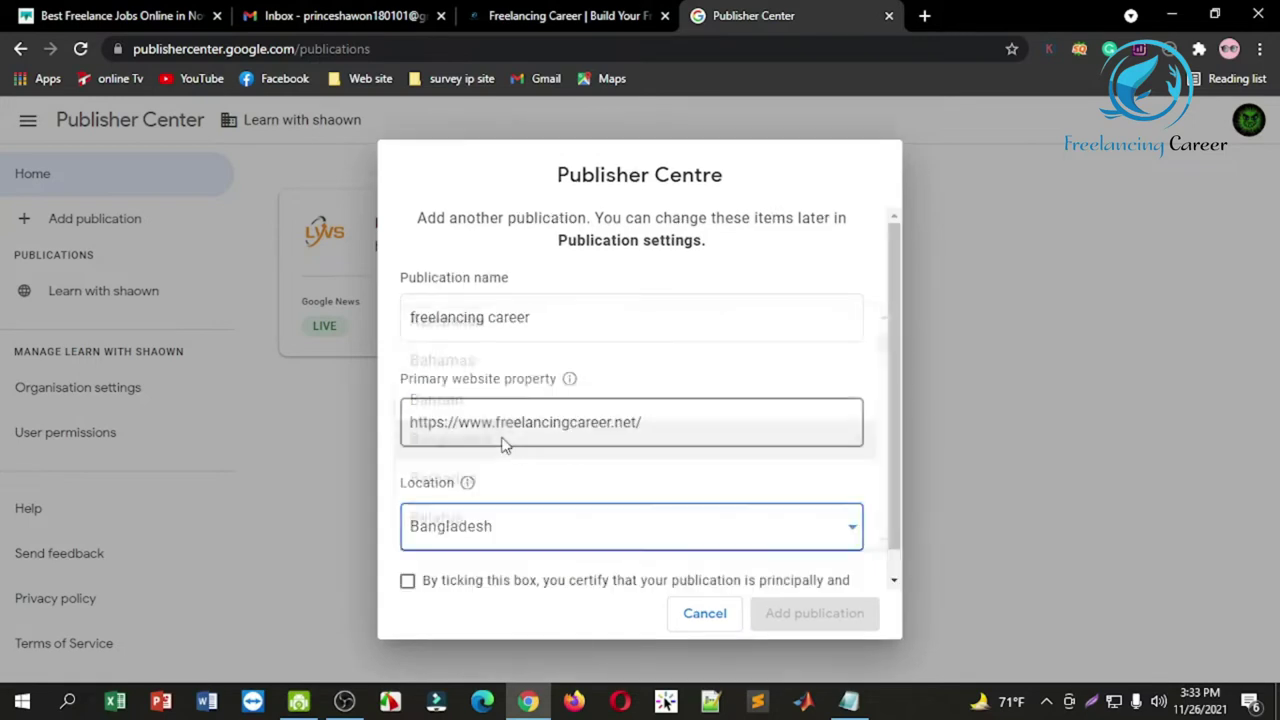
{"action": "left_click", "coordinate": [408, 586]}
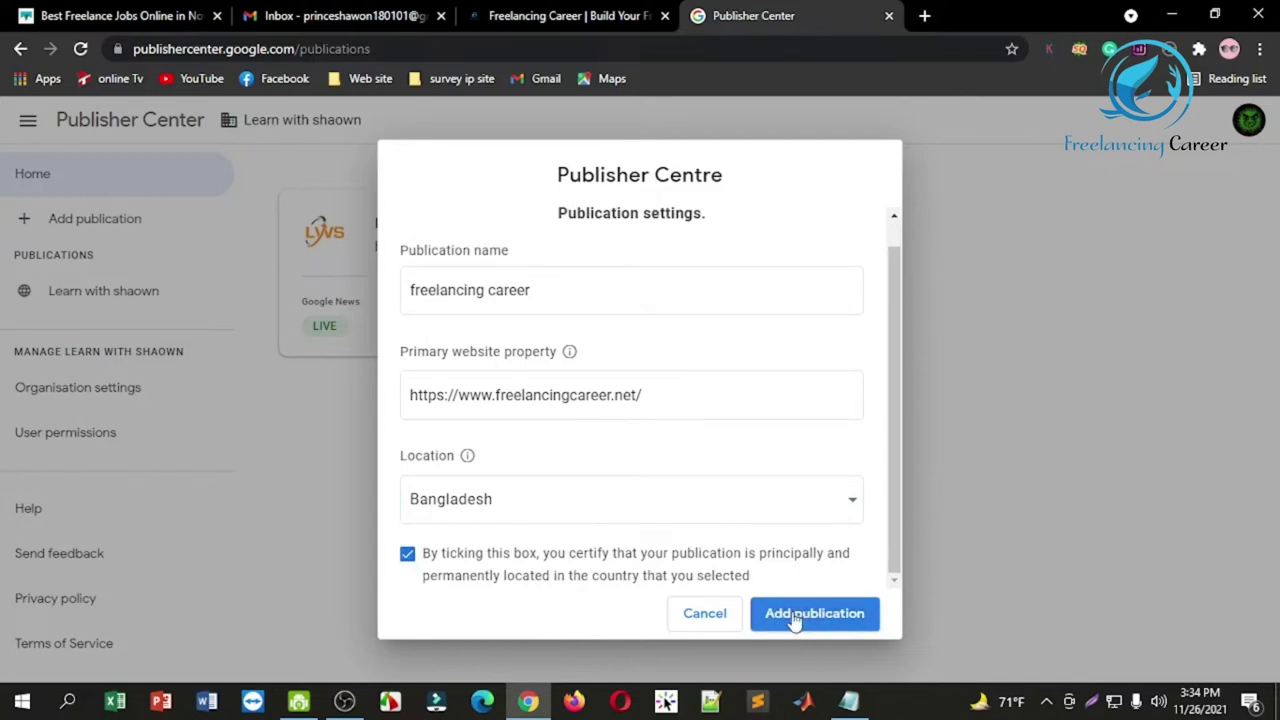
{"action": "left_click", "coordinate": [794, 618]}
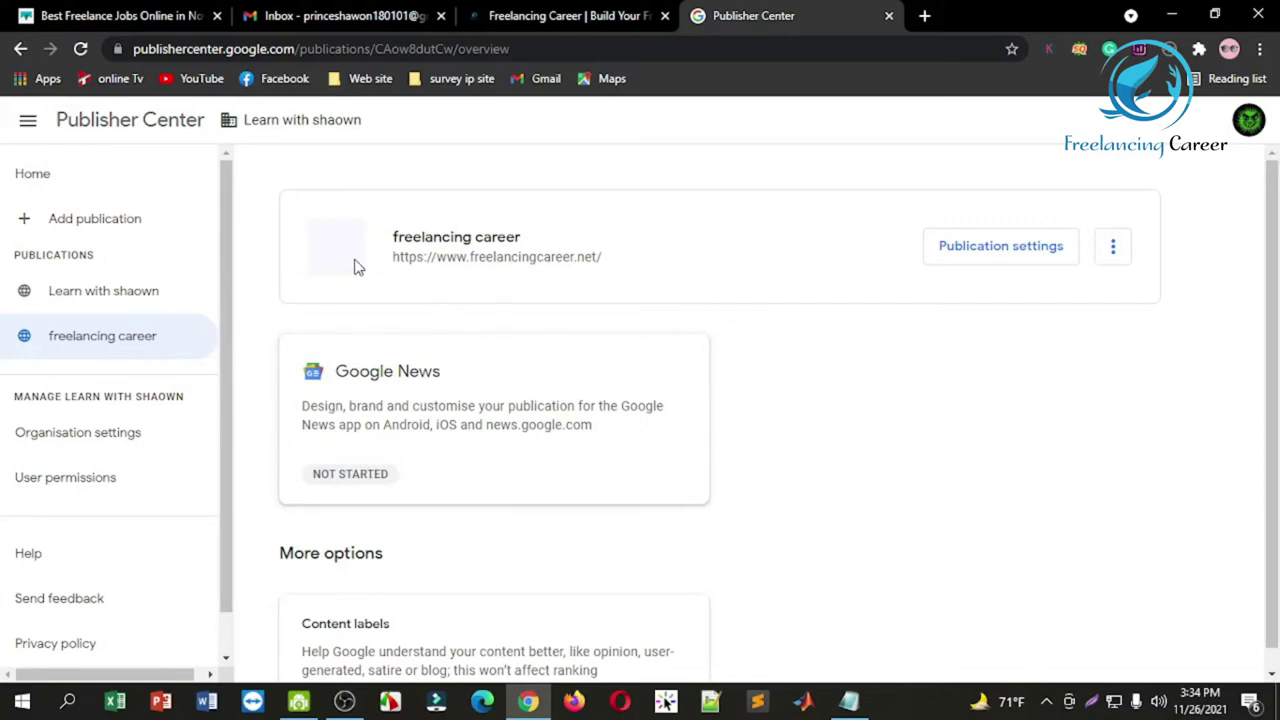
Step: In the new publication's settings, set the primary language to English
{"action": "left_click", "coordinate": [986, 253]}
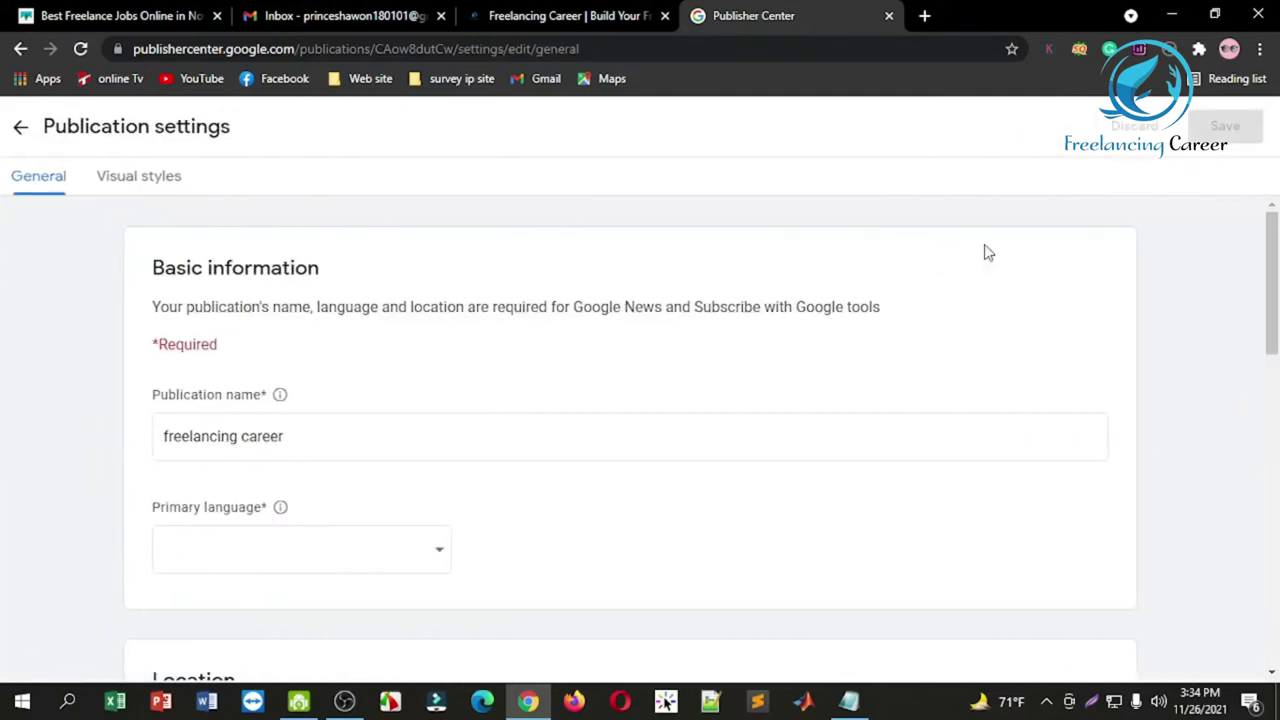
{"action": "left_click_drag", "start_coordinate": [1274, 245], "coordinate": [1272, 287]}
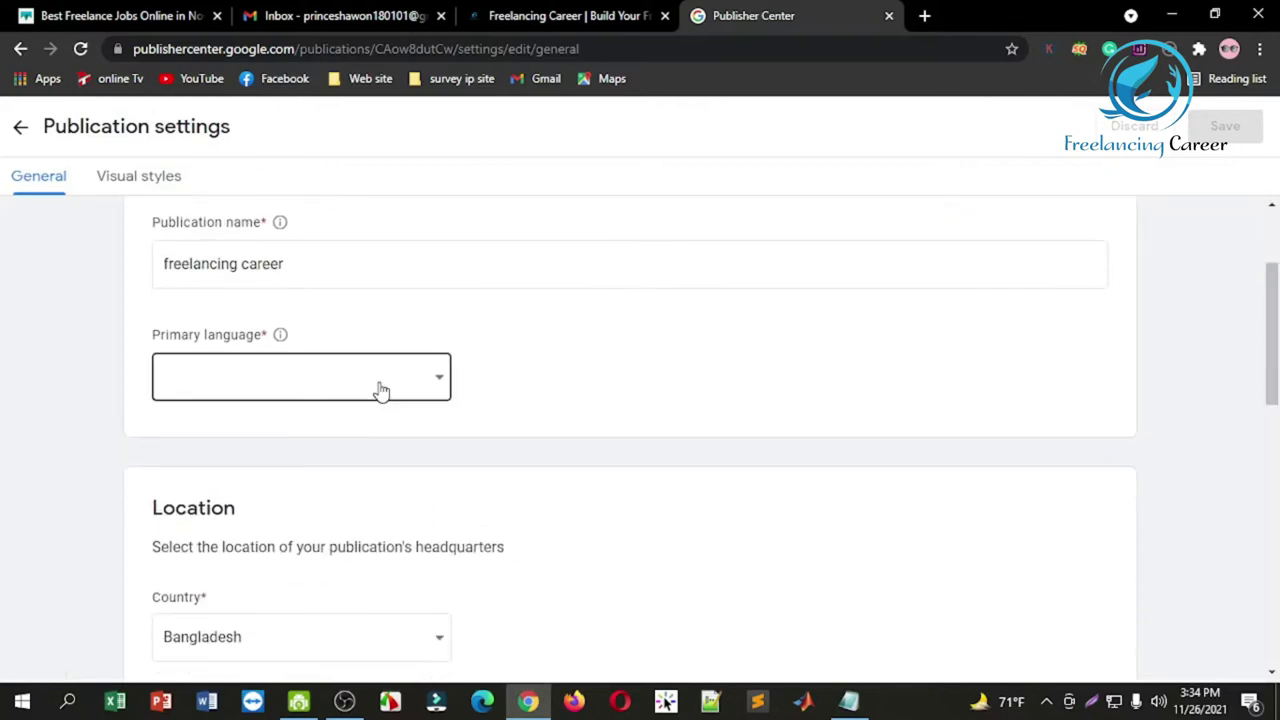
{"action": "left_click", "coordinate": [543, 12]}
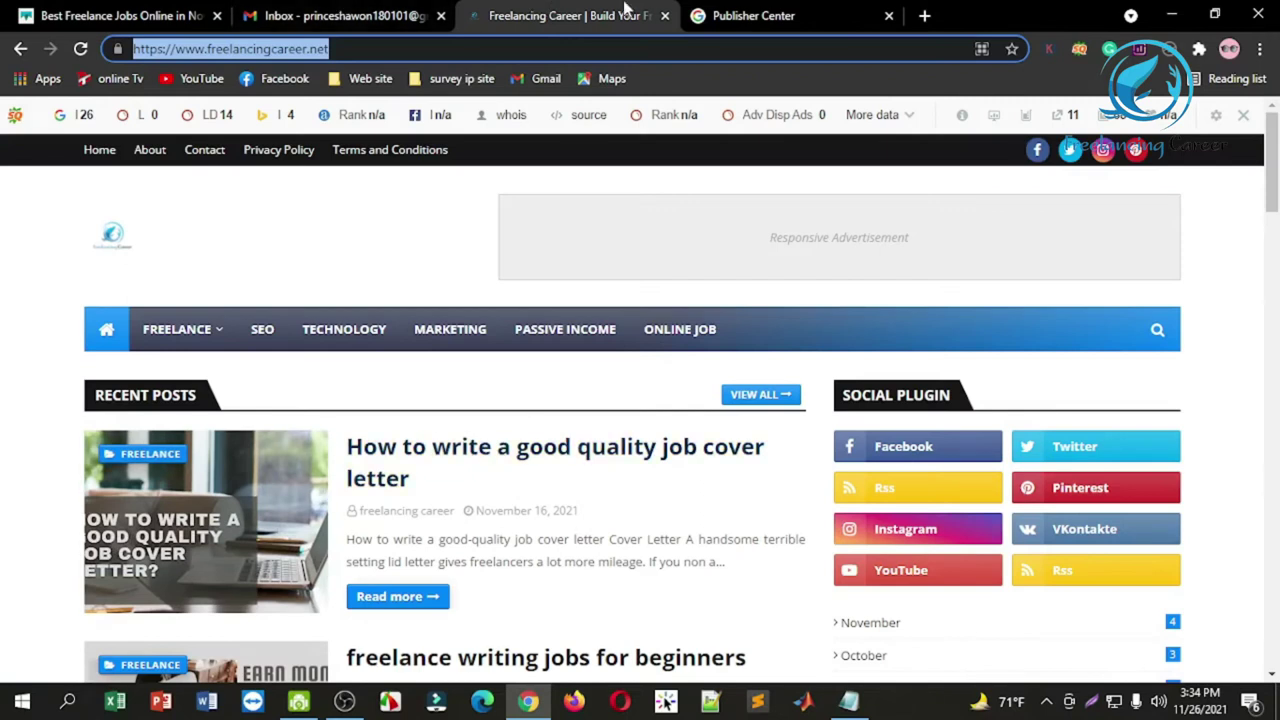
{"action": "left_click", "coordinate": [760, 14]}
{"action": "left_click", "coordinate": [340, 377]}
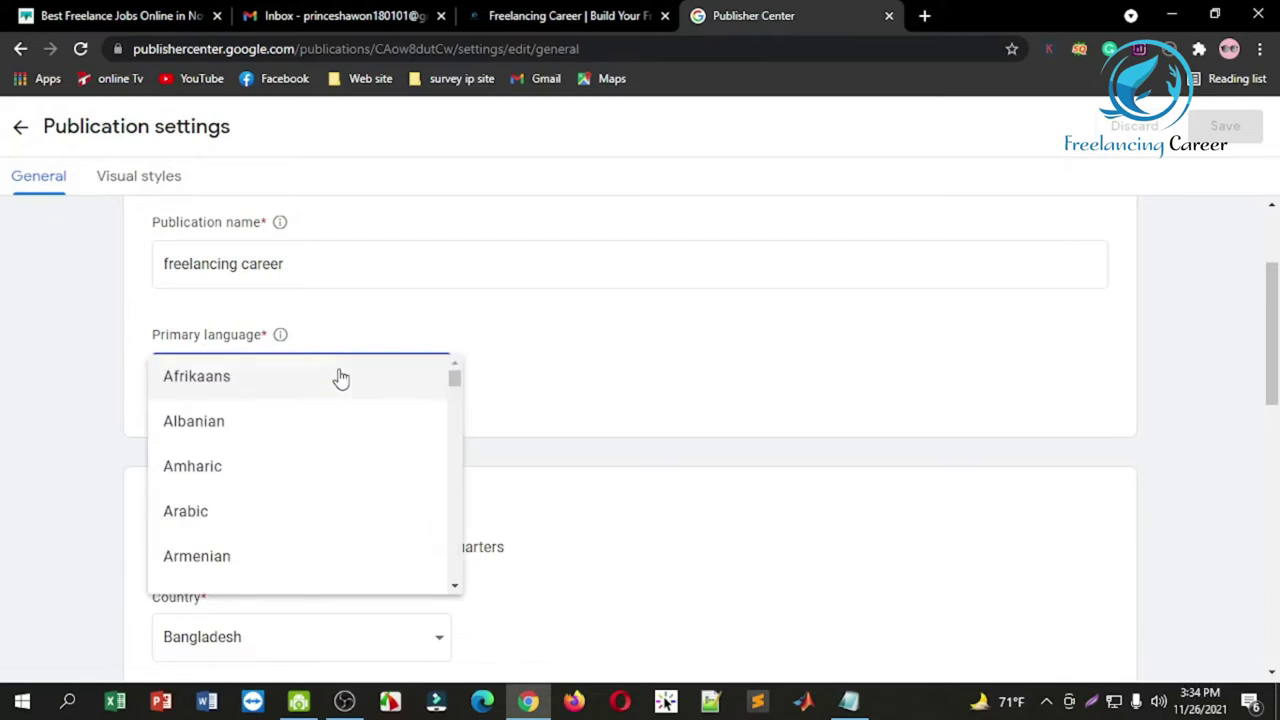
{"action": "key", "text": "e"}
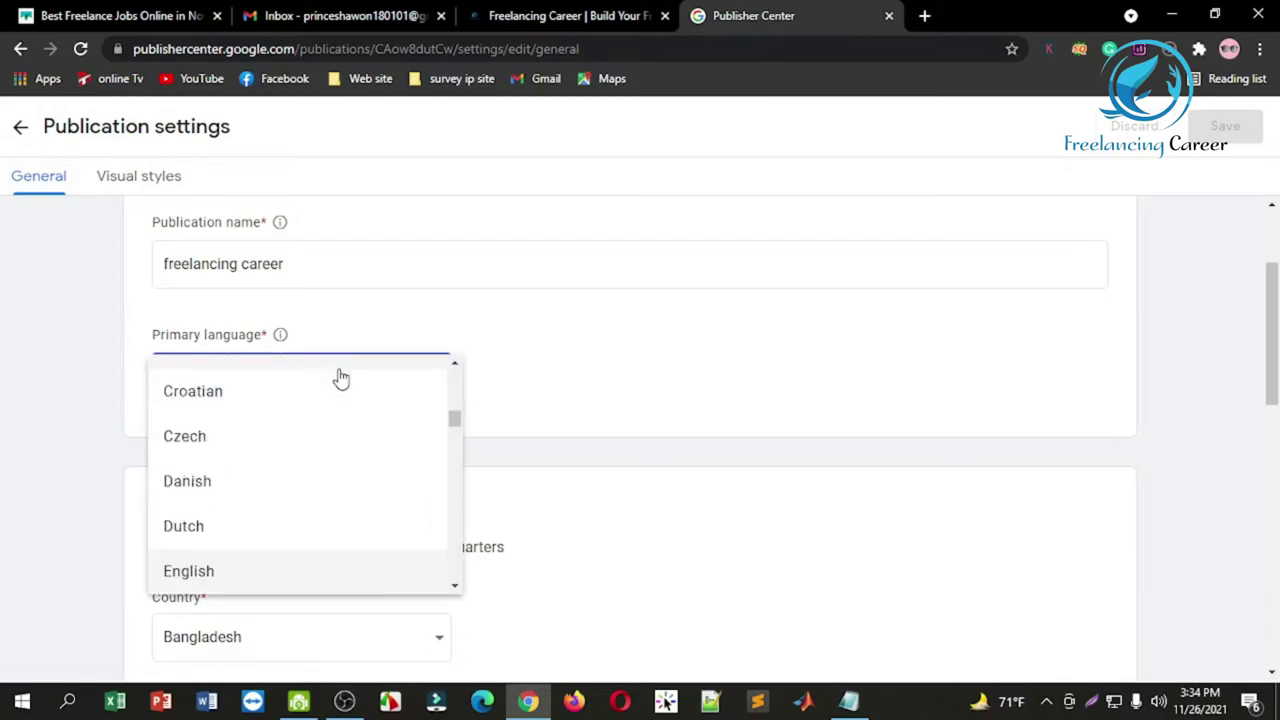
{"action": "left_click", "coordinate": [257, 569]}
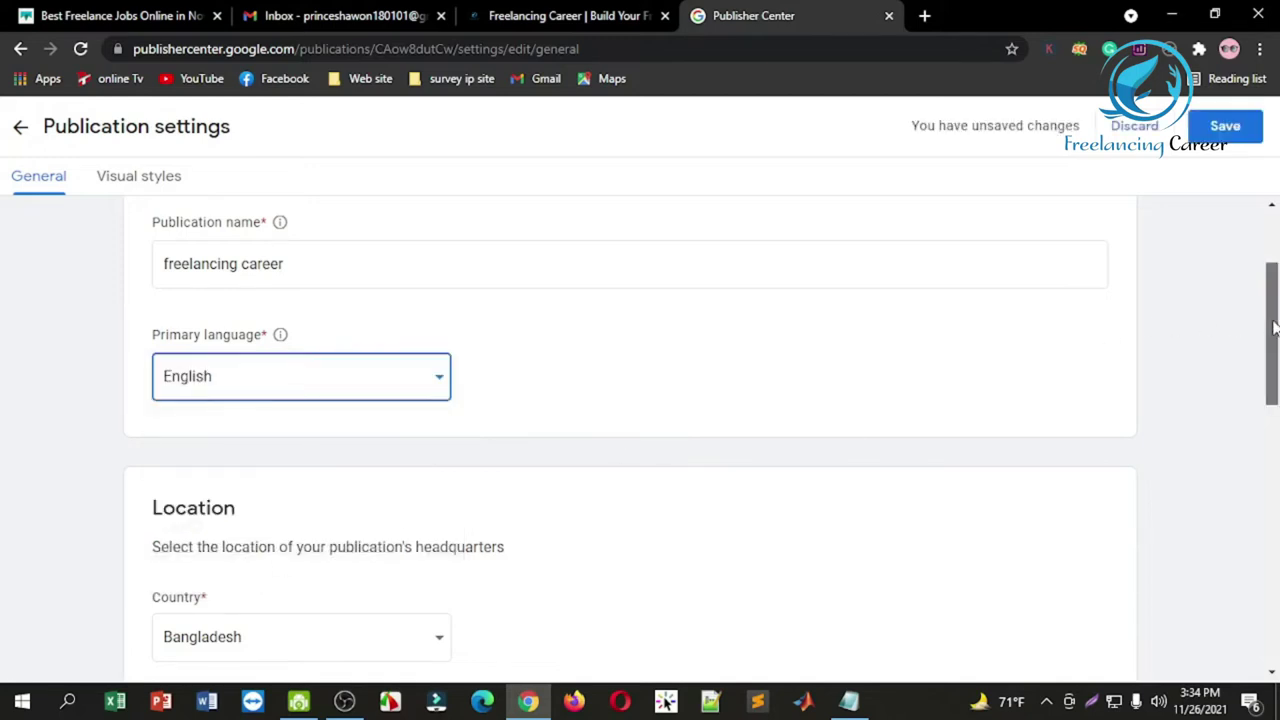
{"action": "scroll", "coordinate": [1272, 395], "scroll_direction": "down", "scroll_amount": 2}
{"action": "left_click_drag", "start_coordinate": [1272, 388], "coordinate": [1272, 478]}
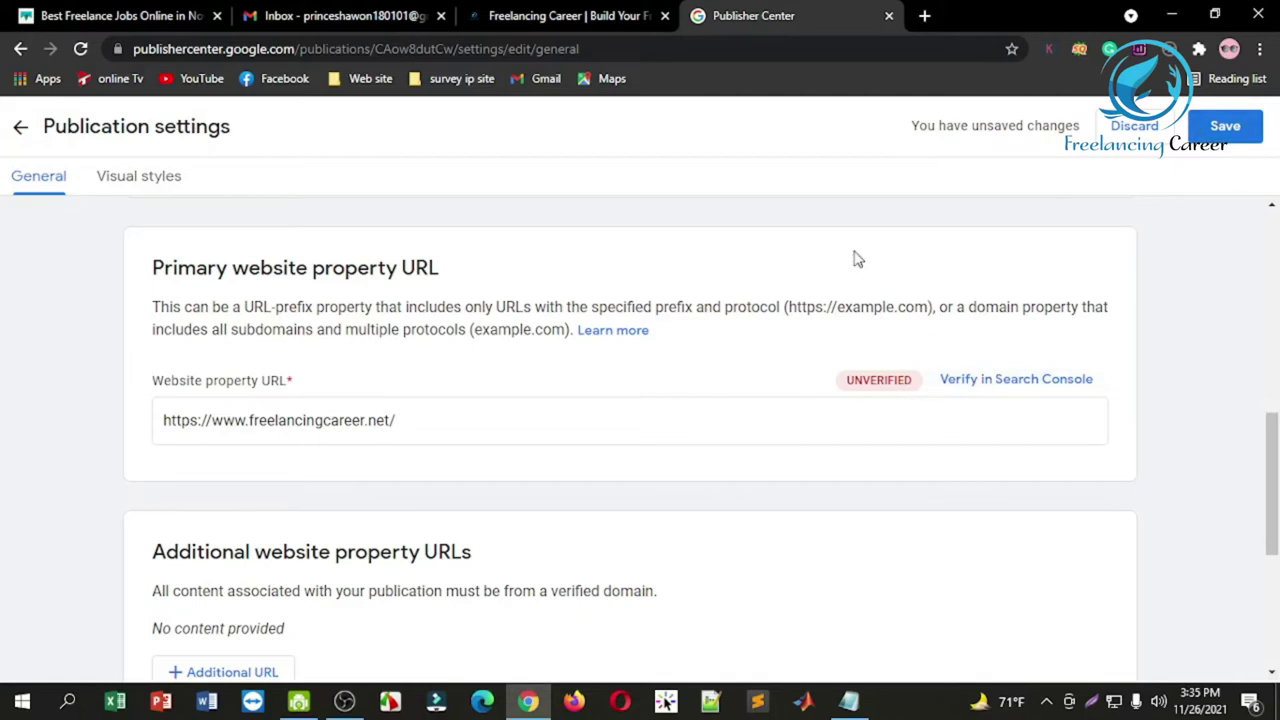
{"action": "left_click", "coordinate": [967, 381]}
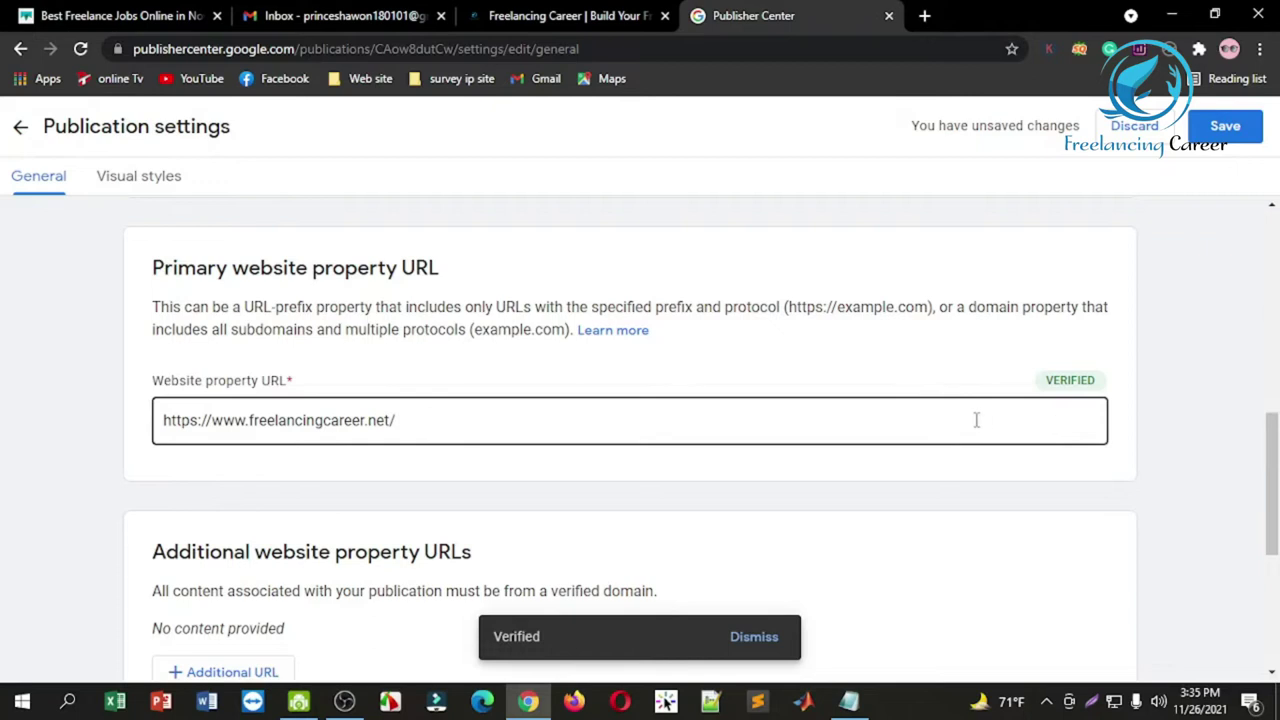
{"action": "left_click_drag", "start_coordinate": [1271, 470], "coordinate": [1272, 543]}
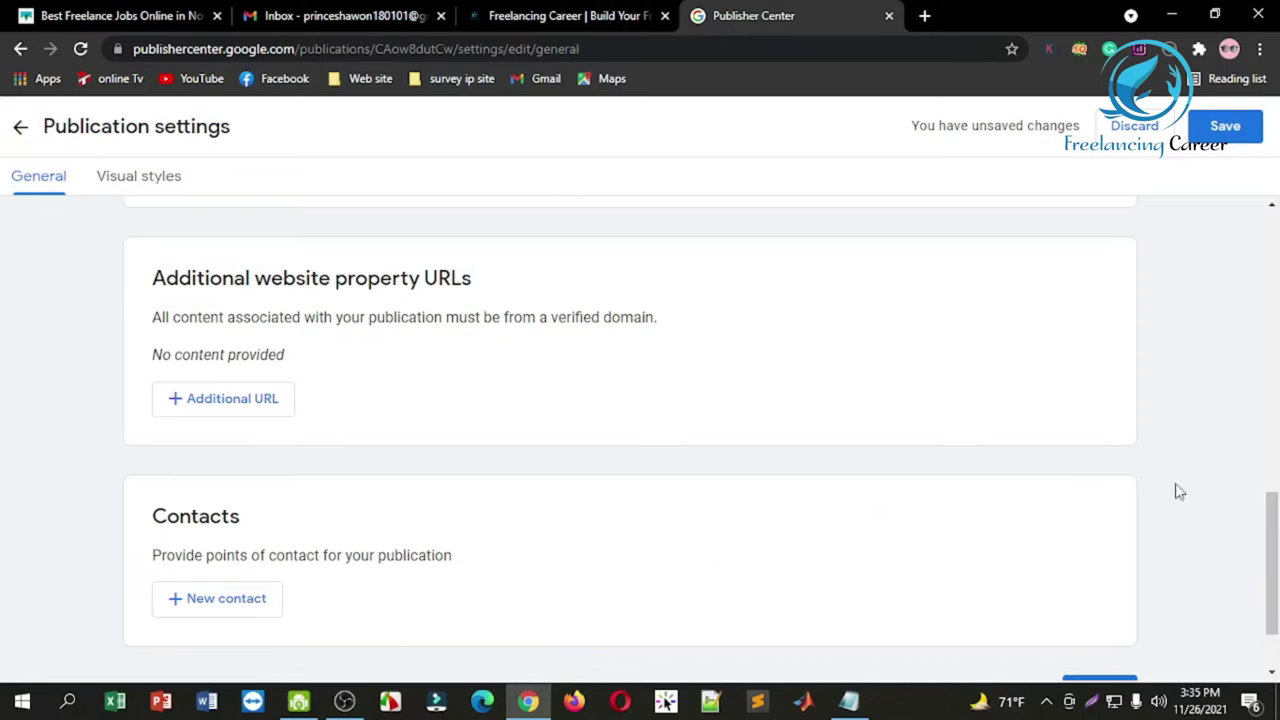
{"action": "left_click_drag", "start_coordinate": [1271, 530], "coordinate": [1272, 567]}
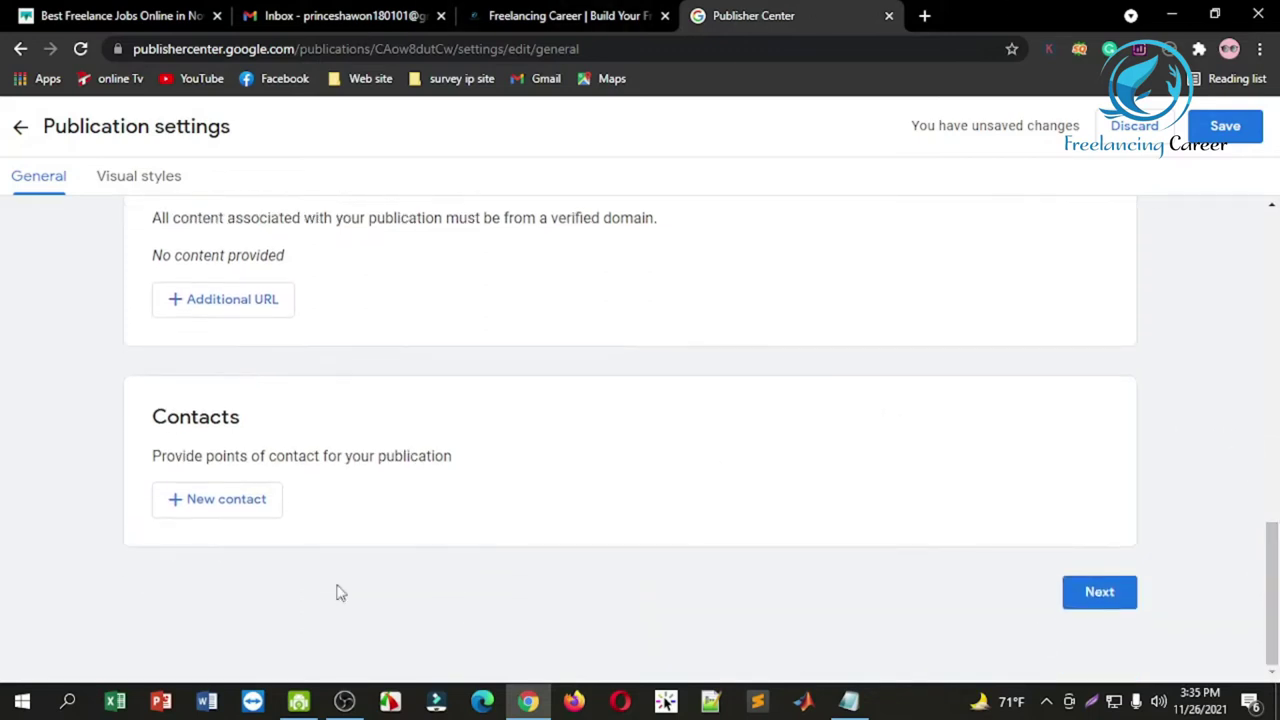
Step: Start a new contact and enter the contact's e-mail address, fixing a mistyped comma
{"action": "left_click", "coordinate": [245, 505]}
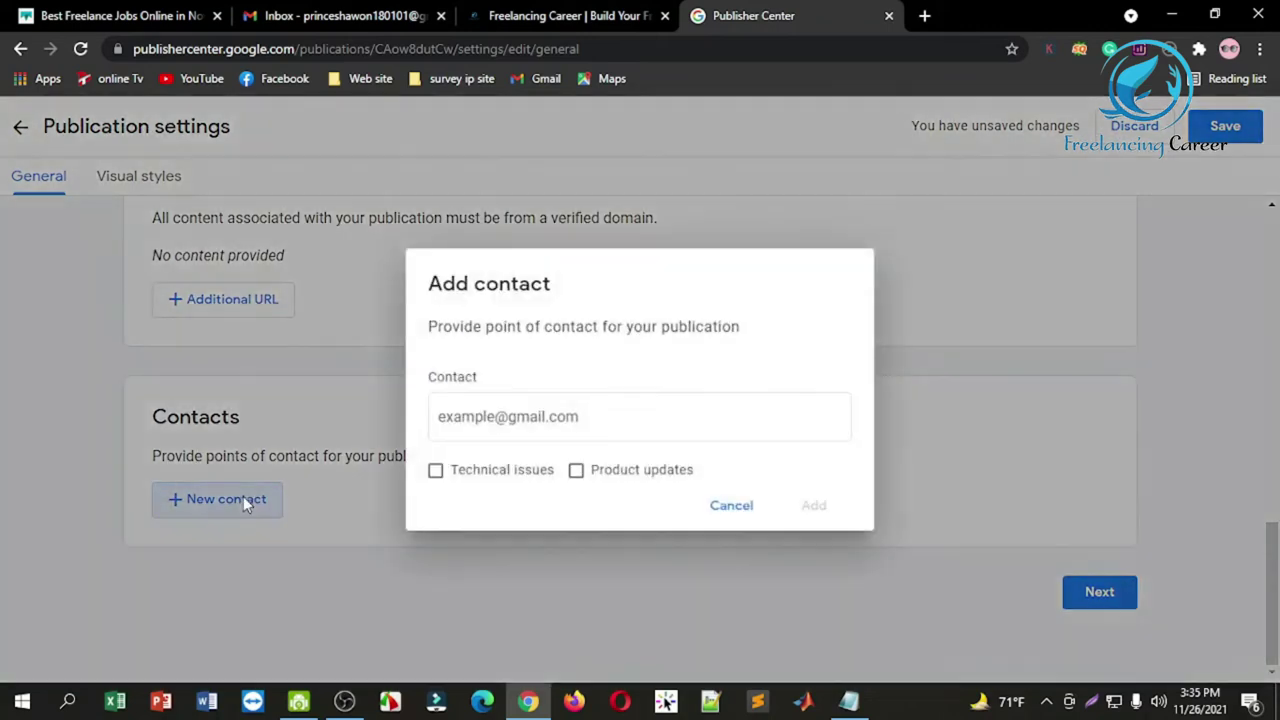
{"action": "left_click", "coordinate": [546, 424]}
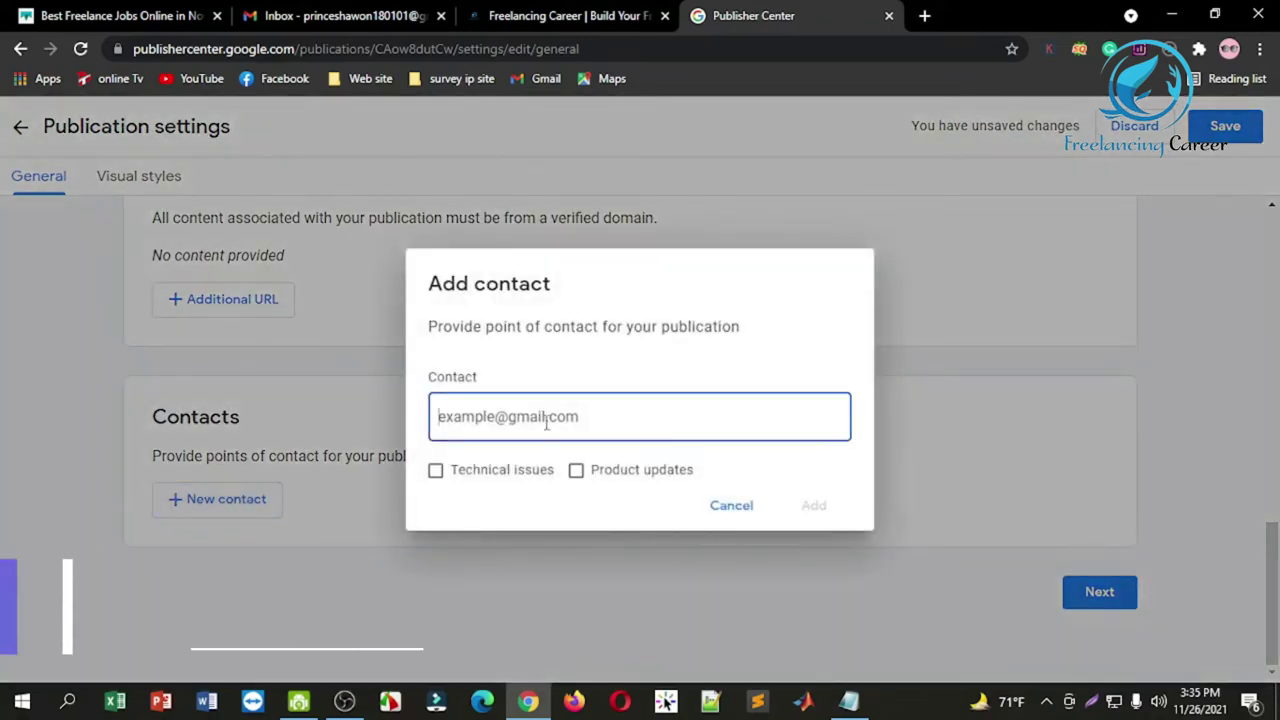
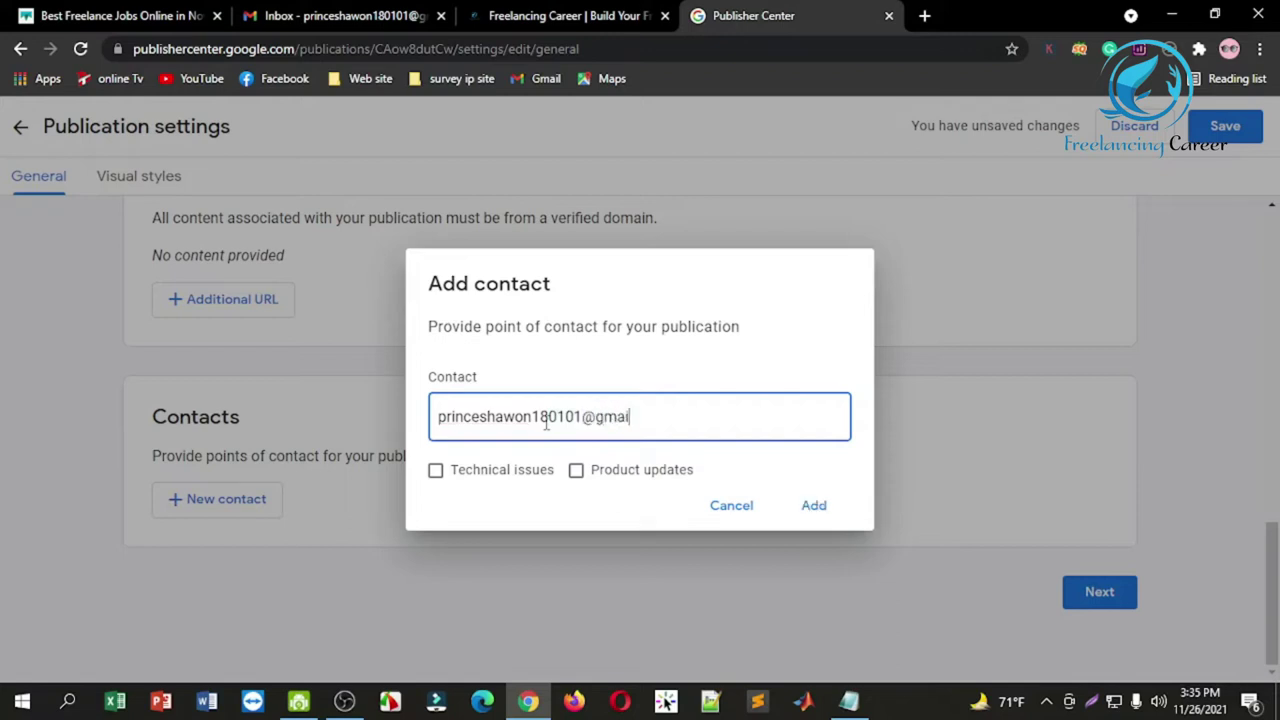
{"action": "left_click", "coordinate": [577, 485]}
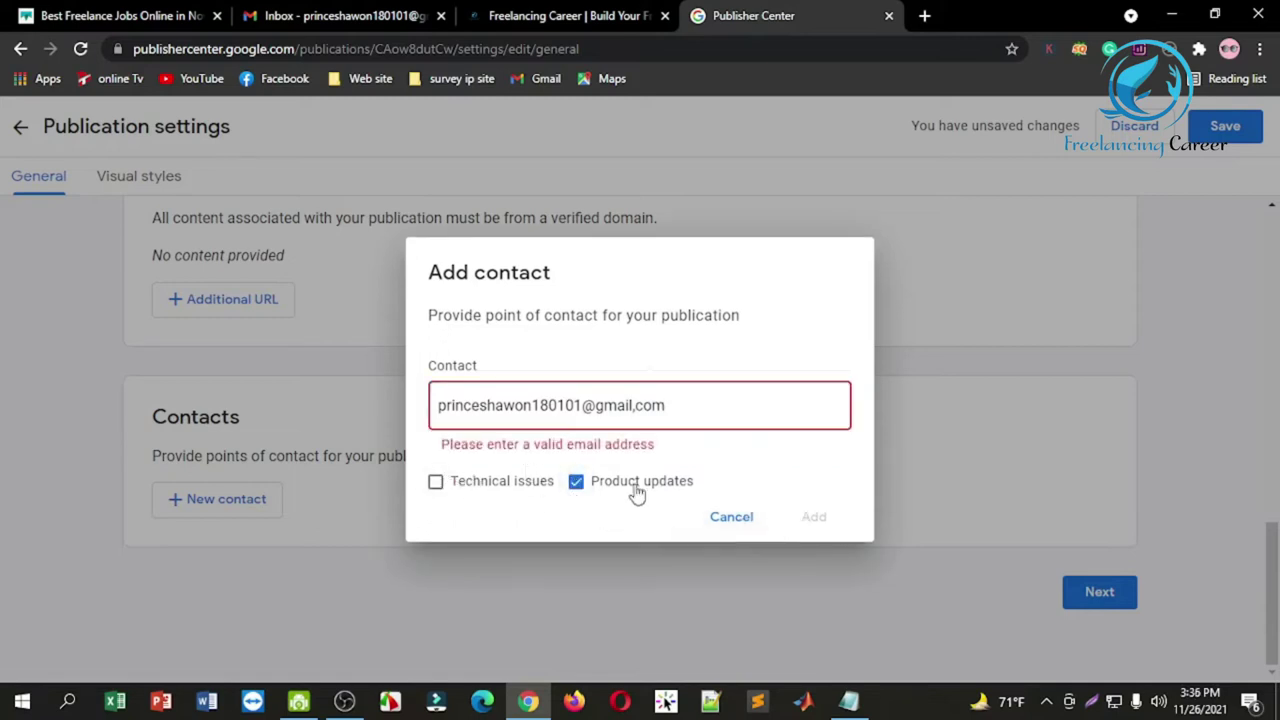
{"action": "left_click", "coordinate": [577, 483]}
{"action": "left_click", "coordinate": [638, 404]}
{"action": "key", "text": "BackSpace"}
{"action": "type", "text": "."}
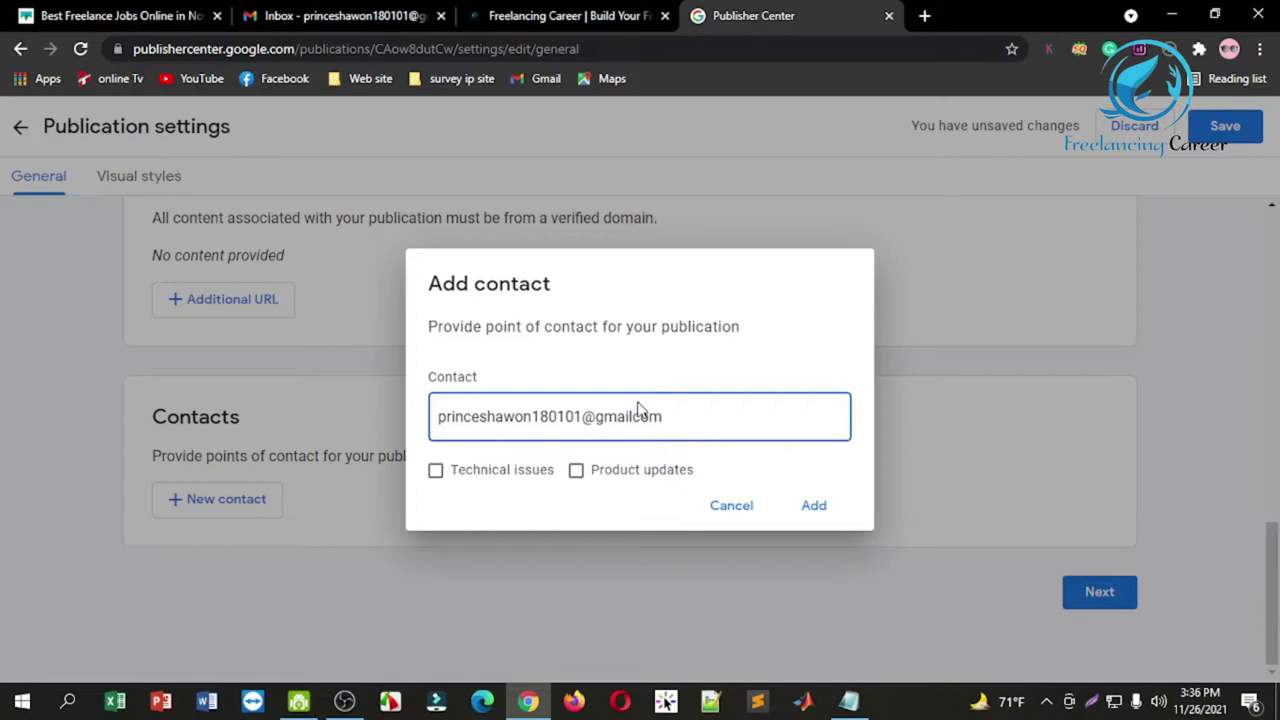
Step: Subscribe the contact to Product updates and Technical issues, add it, and save the settings
{"action": "left_click", "coordinate": [578, 474]}
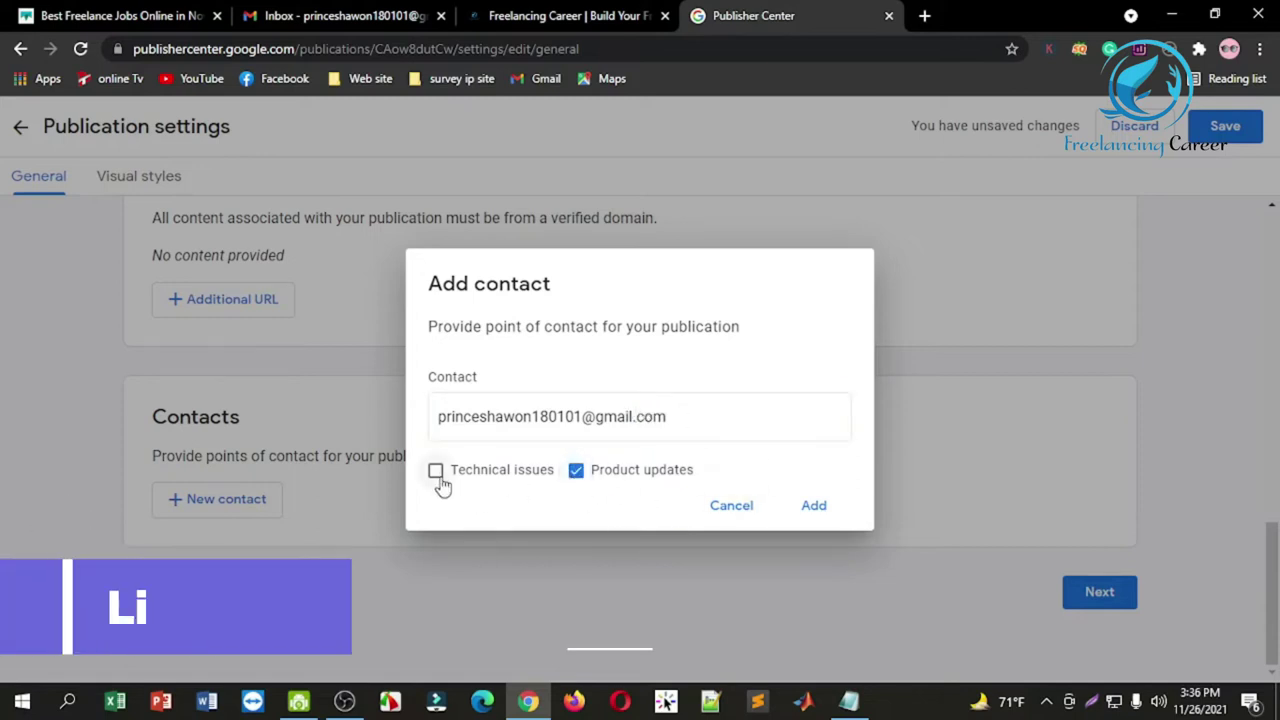
{"action": "left_click", "coordinate": [437, 476]}
{"action": "left_click", "coordinate": [814, 507]}
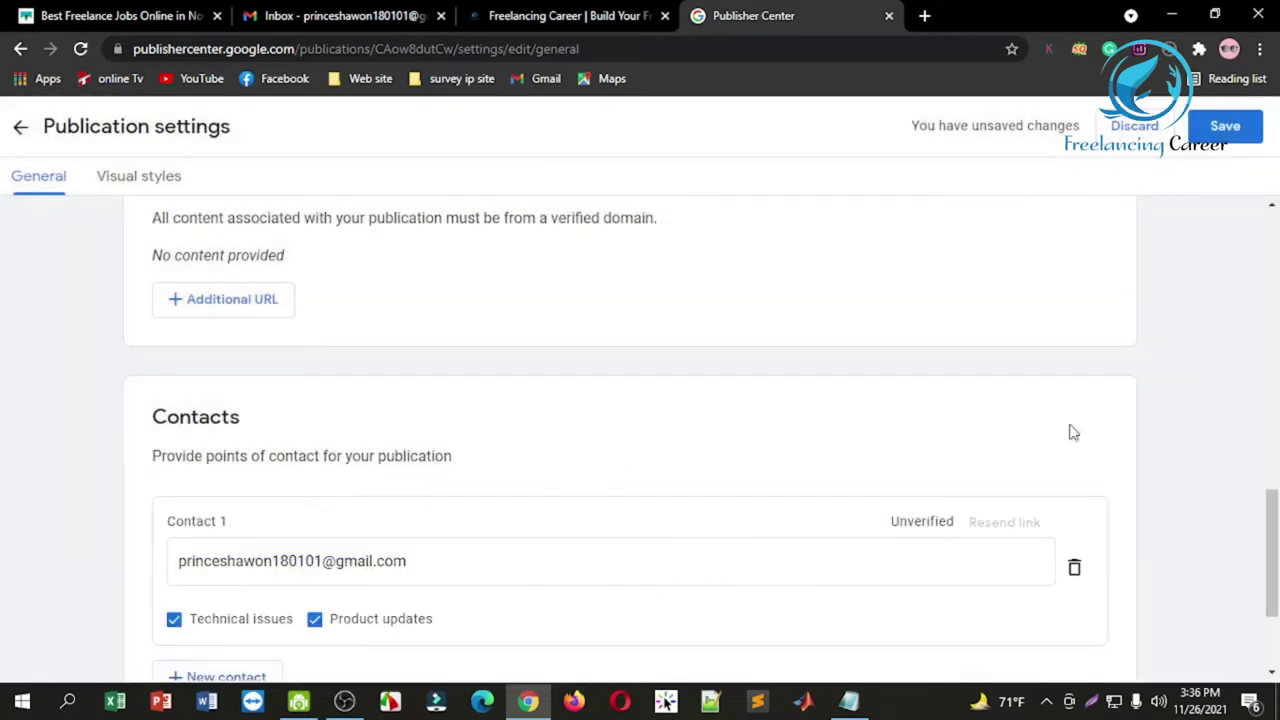
{"action": "left_click", "coordinate": [1221, 133]}
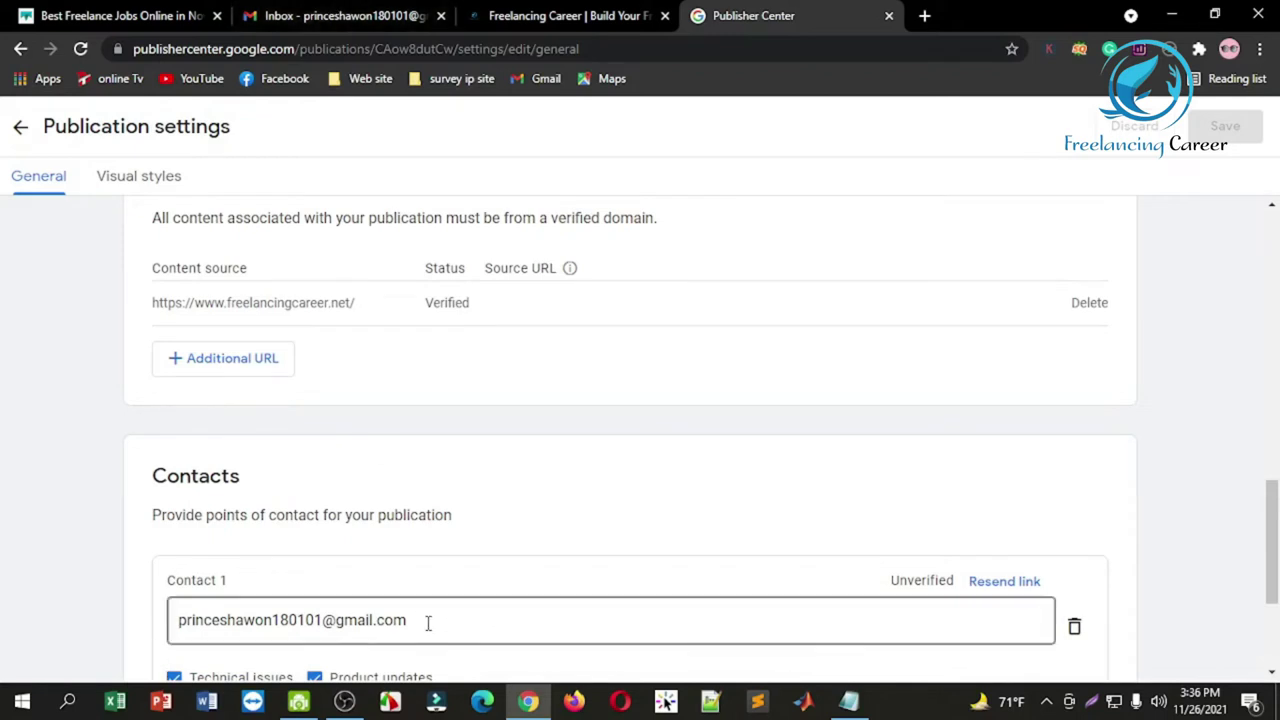
{"action": "left_click", "coordinate": [386, 17]}
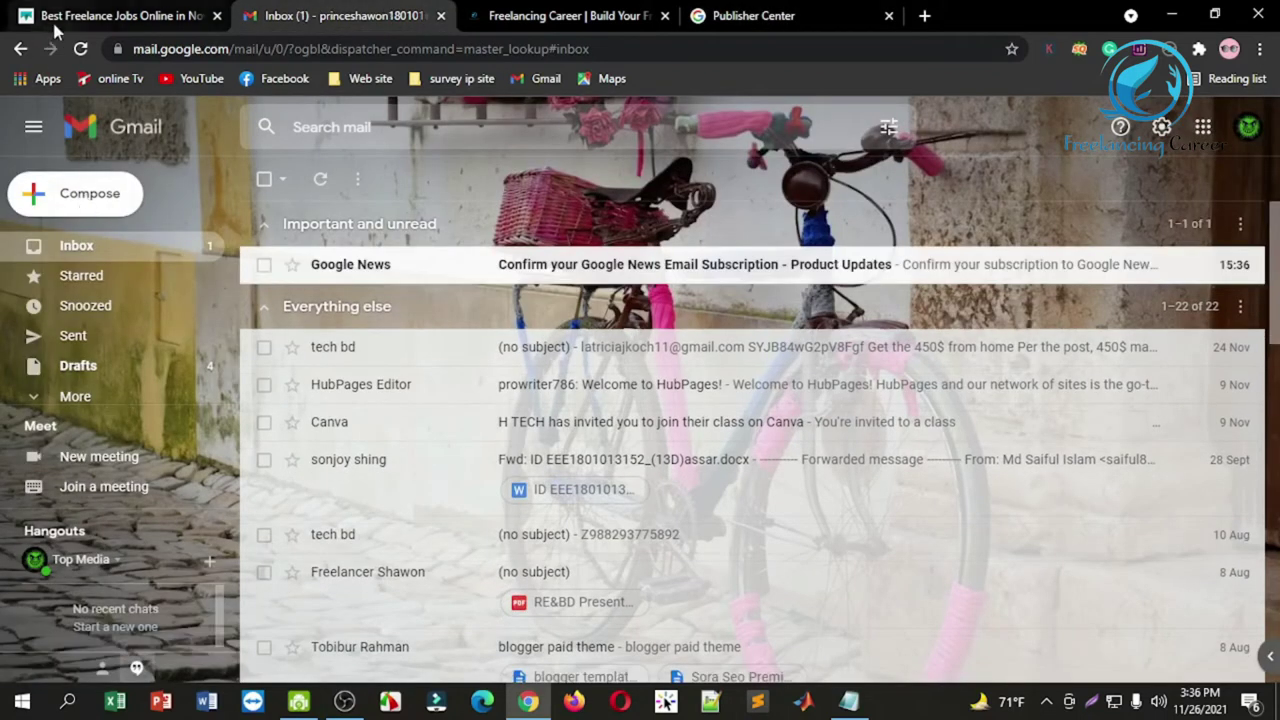
Step: Open the Google News confirmation email in Gmail and confirm 'Yes, sign me up' for Publisher updates
{"action": "left_click", "coordinate": [82, 50]}
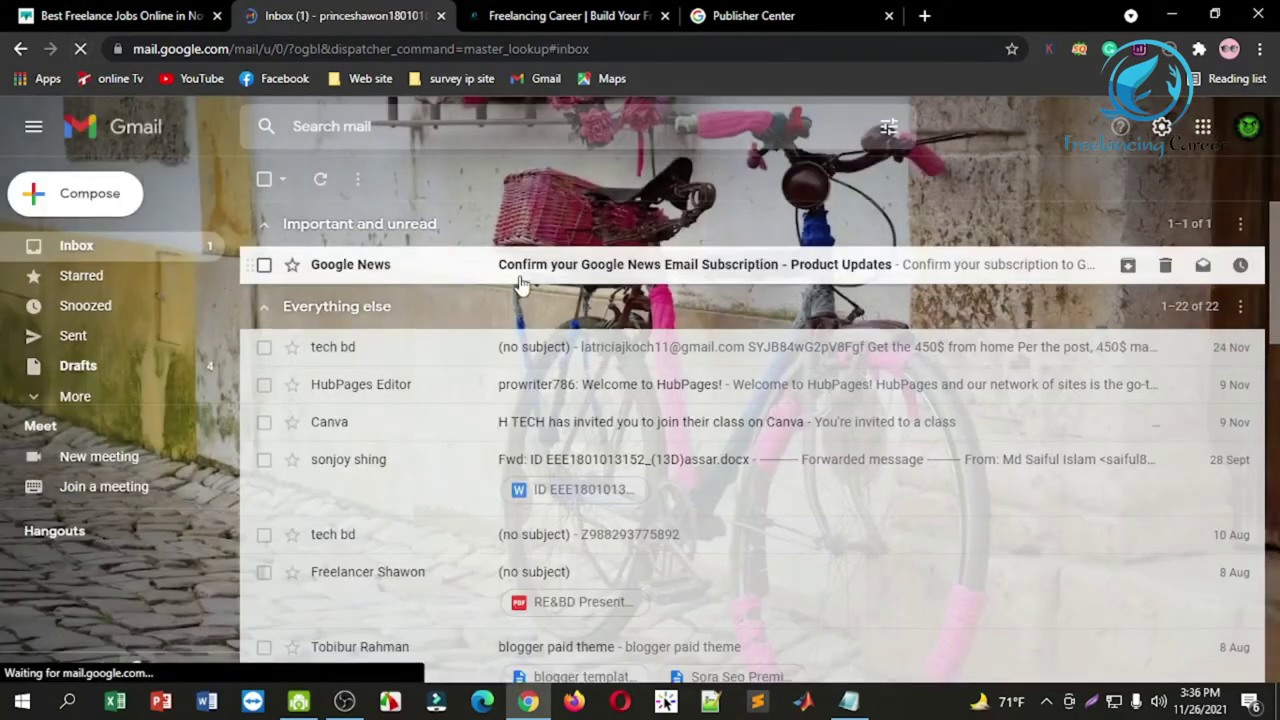
{"action": "left_click", "coordinate": [520, 283]}
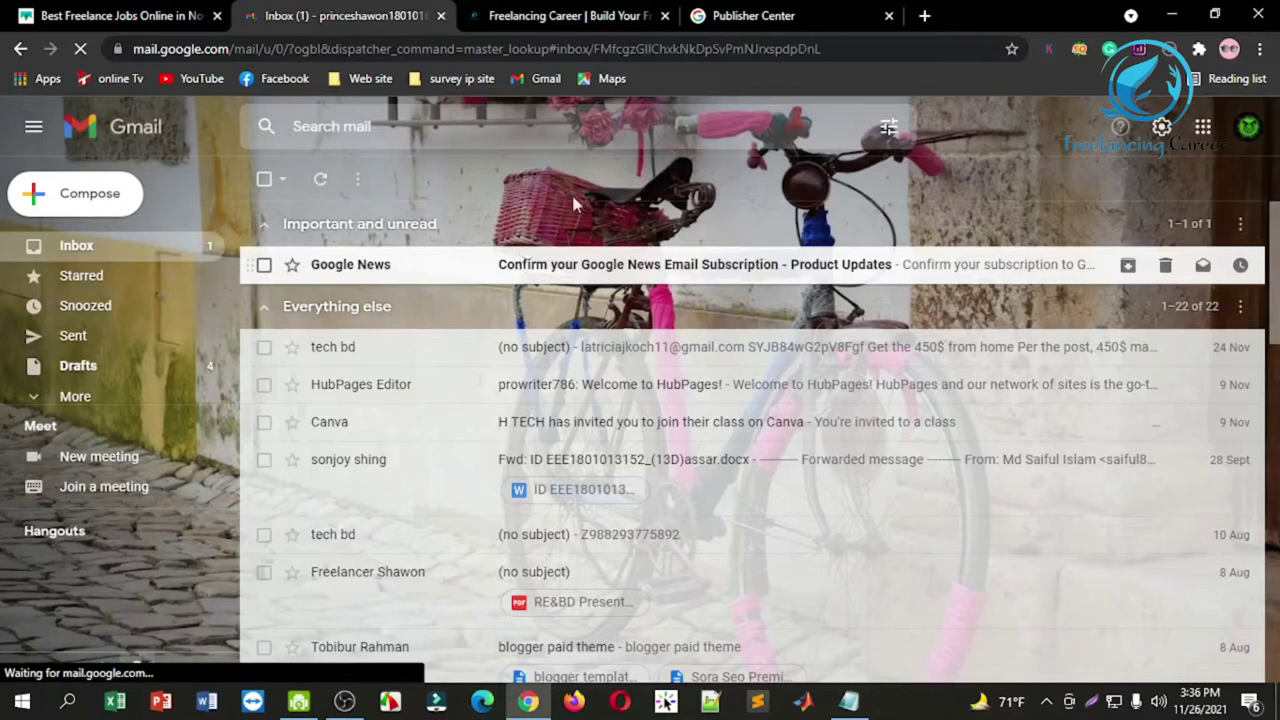
{"action": "scroll", "coordinate": [546, 483], "scroll_direction": "down", "scroll_amount": 3}
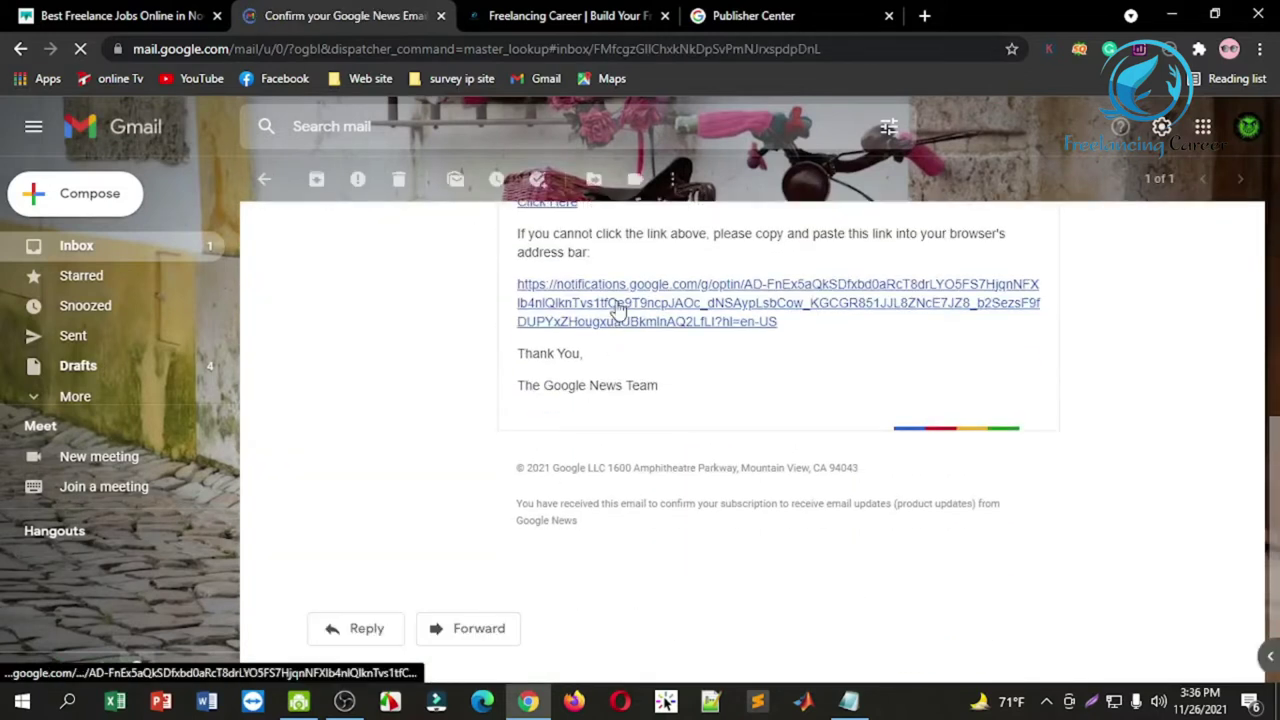
{"action": "left_click", "coordinate": [614, 309]}
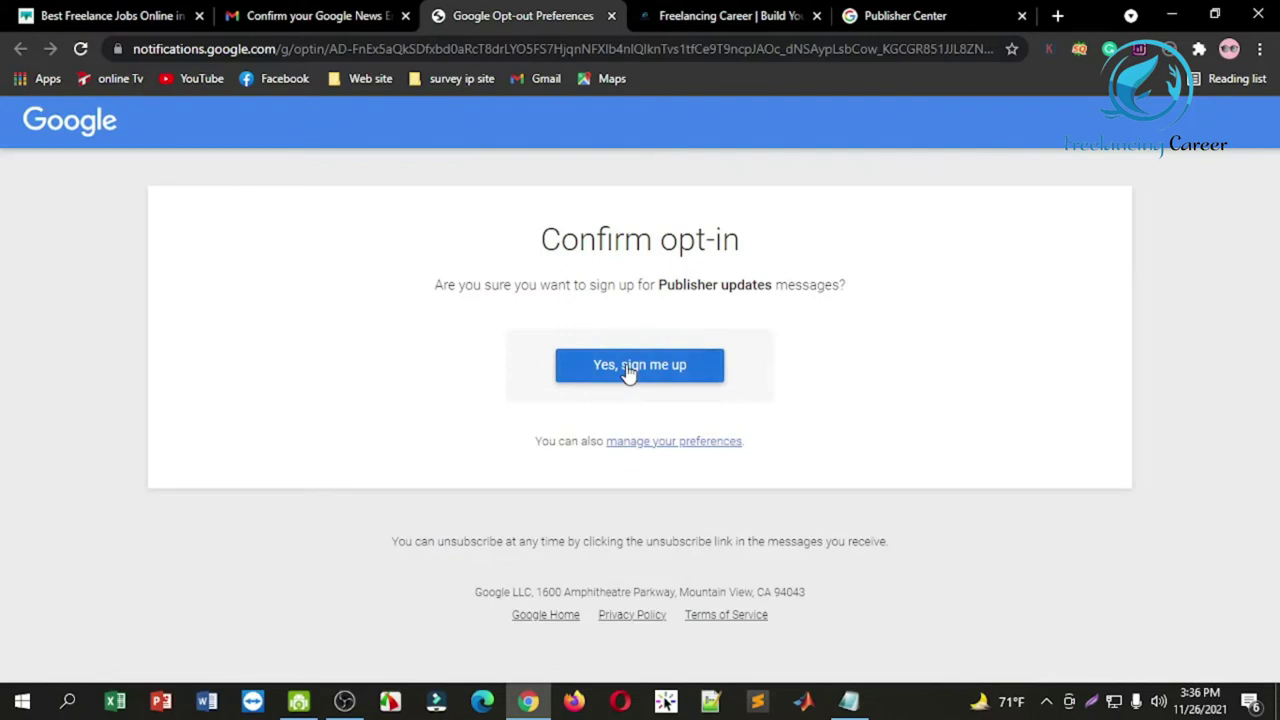
{"action": "left_click", "coordinate": [628, 366]}
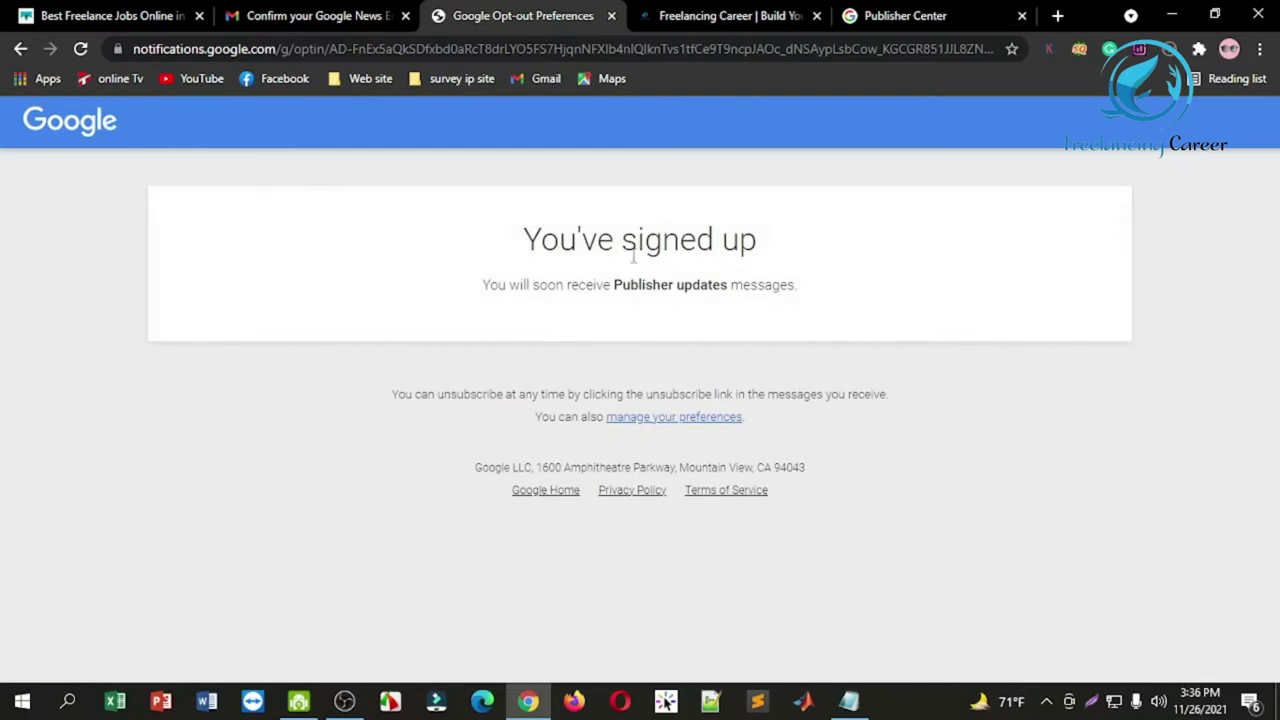
{"action": "left_click", "coordinate": [879, 12]}
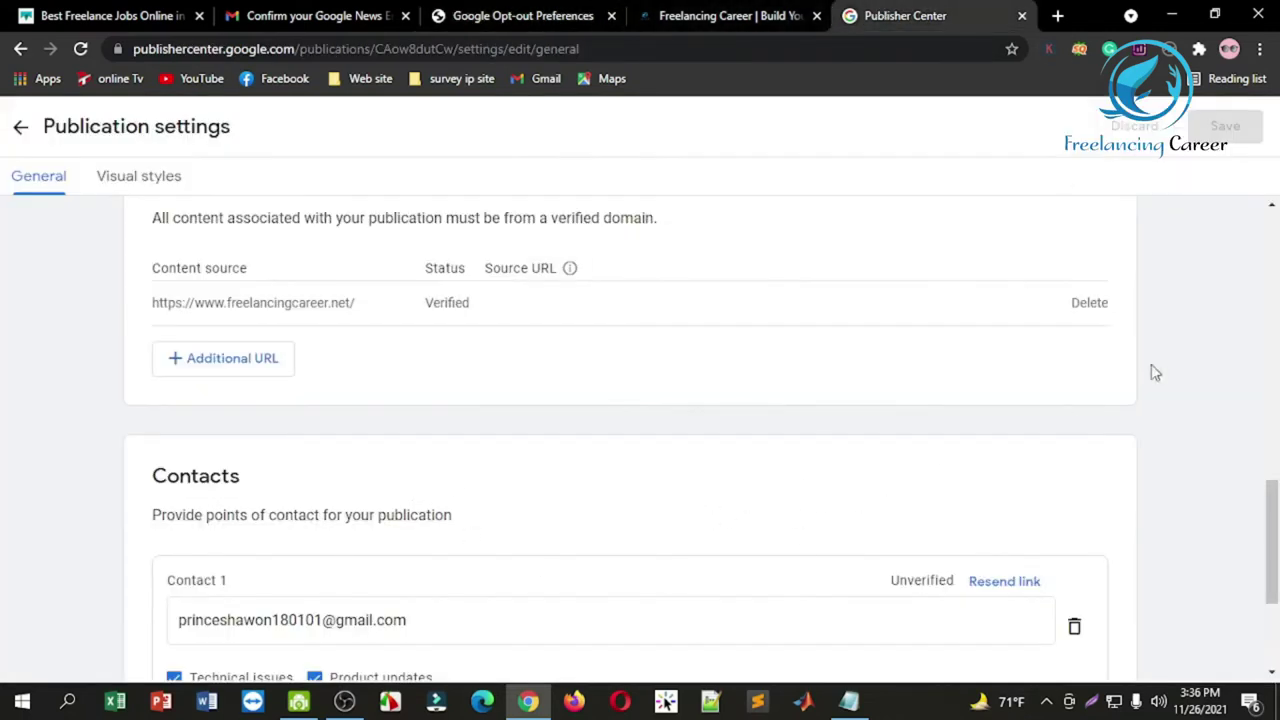
Step: Go to the publication's Visual styles settings
{"action": "scroll", "coordinate": [914, 300], "scroll_direction": "down", "scroll_amount": 1}
{"action": "scroll", "coordinate": [914, 300], "scroll_direction": "up", "scroll_amount": 6}
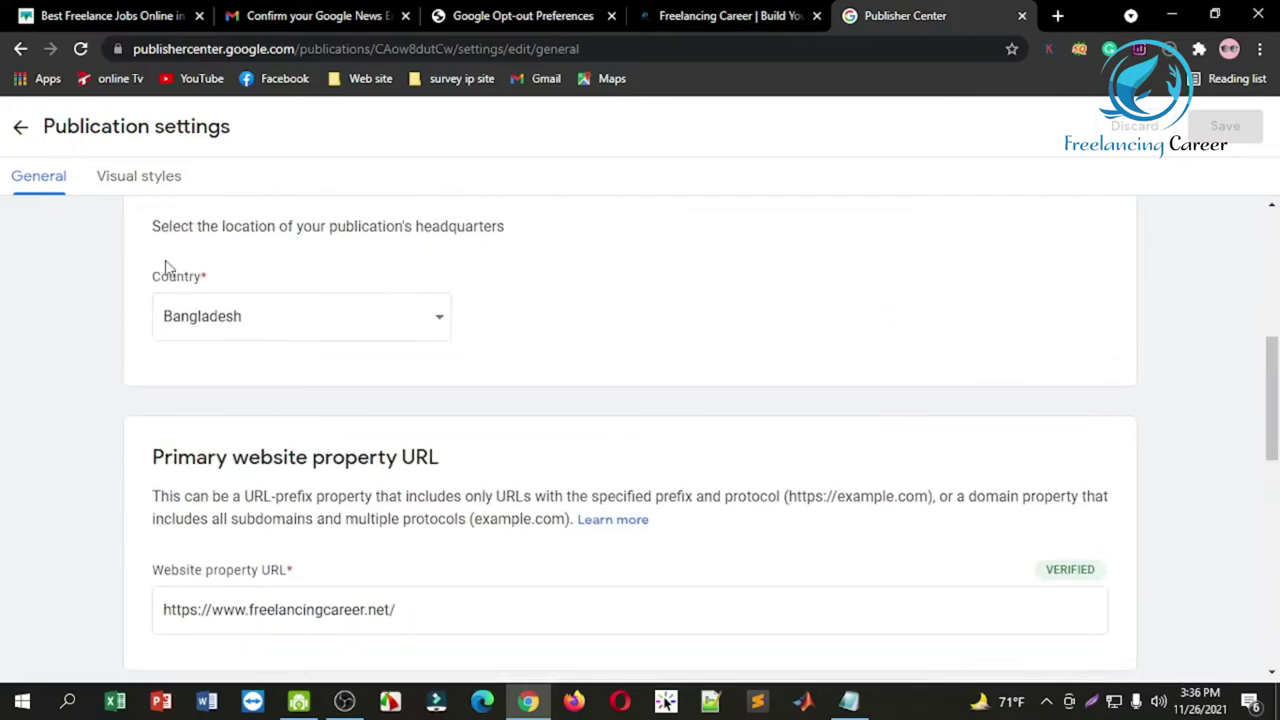
{"action": "left_click", "coordinate": [120, 184]}
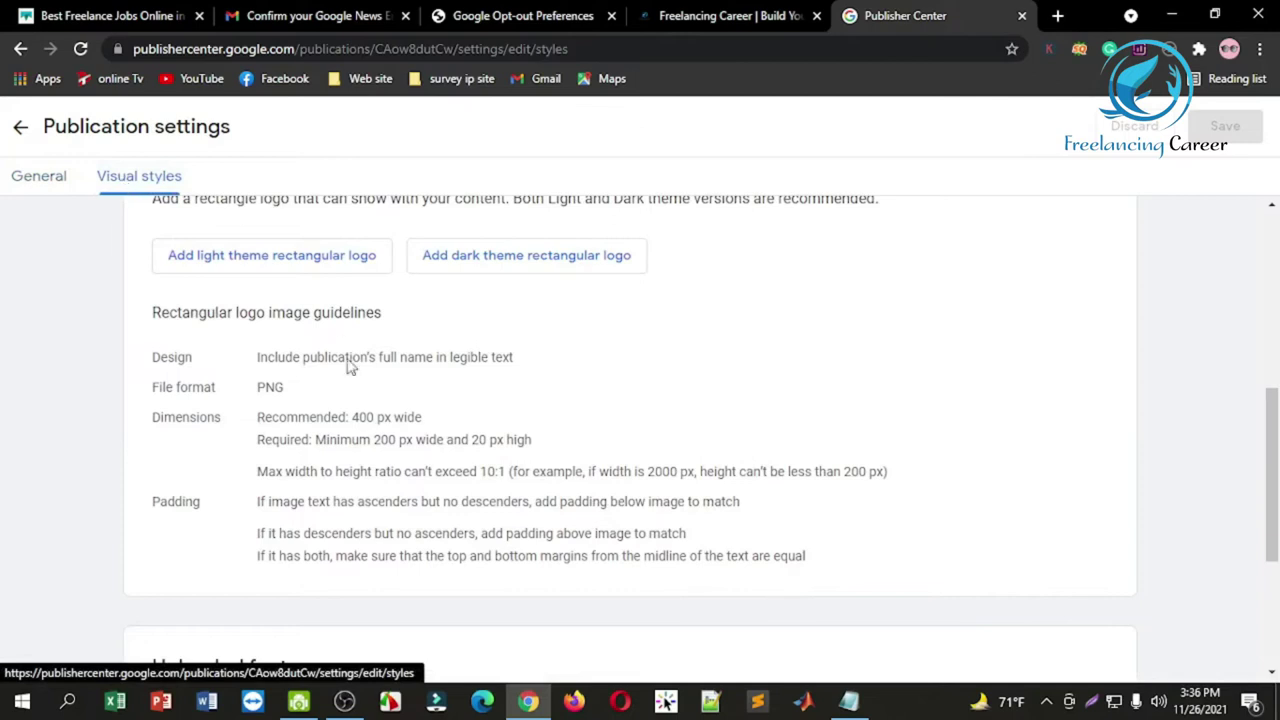
{"action": "left_click_drag", "start_coordinate": [1272, 410], "coordinate": [1268, 272]}
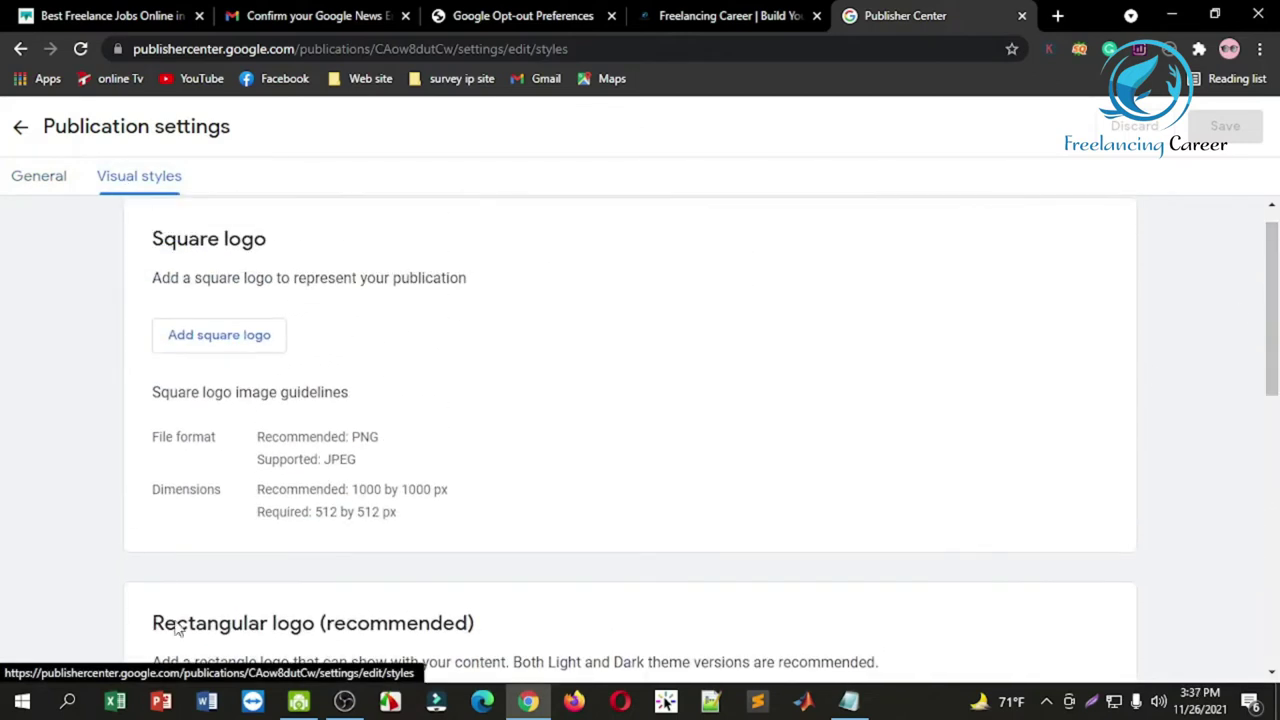
{"action": "left_click", "coordinate": [808, 12]}
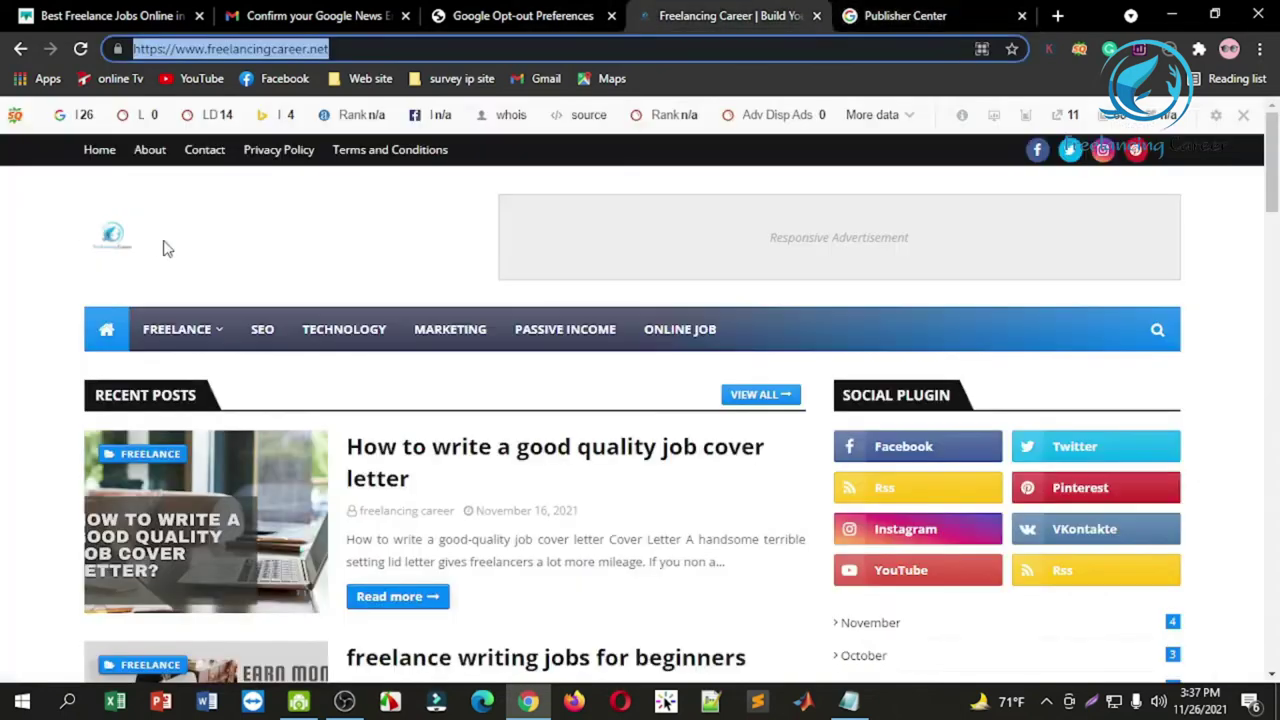
{"action": "left_click", "coordinate": [938, 10]}
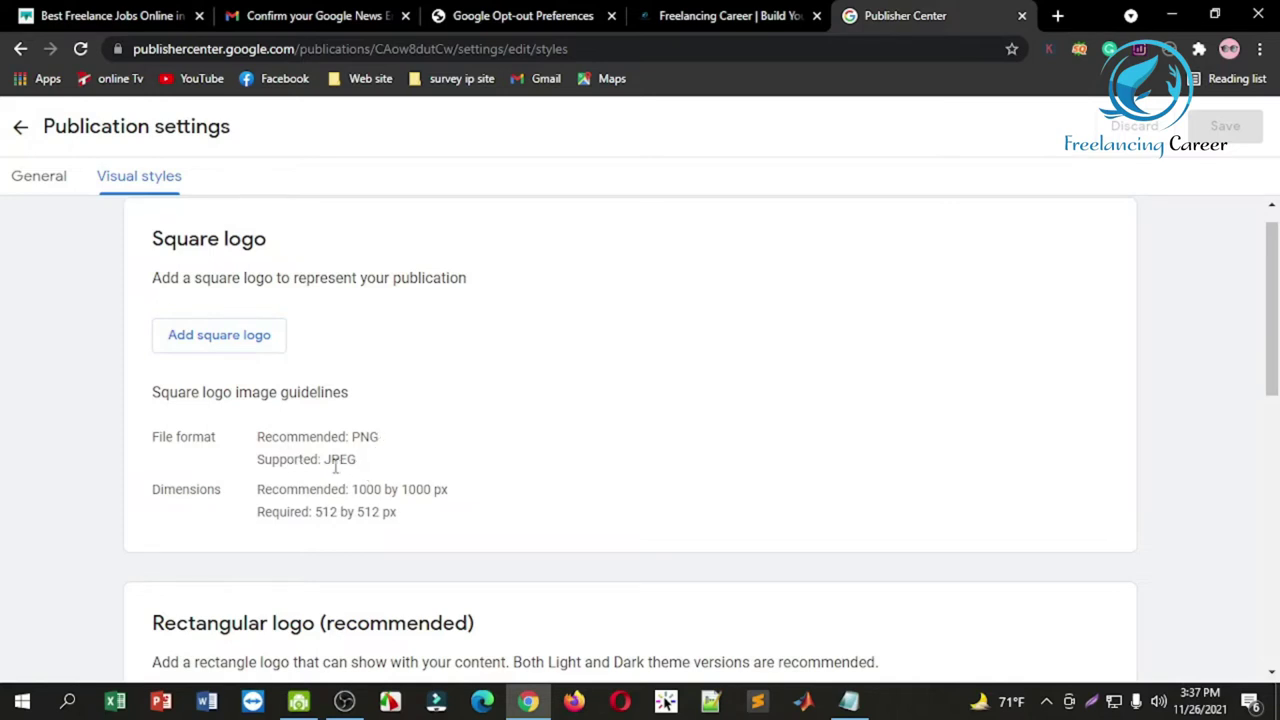
Step: Try channel_logo-removebg-preview.png as the square logo and dismiss the 512 px height error
{"action": "left_click", "coordinate": [211, 342]}
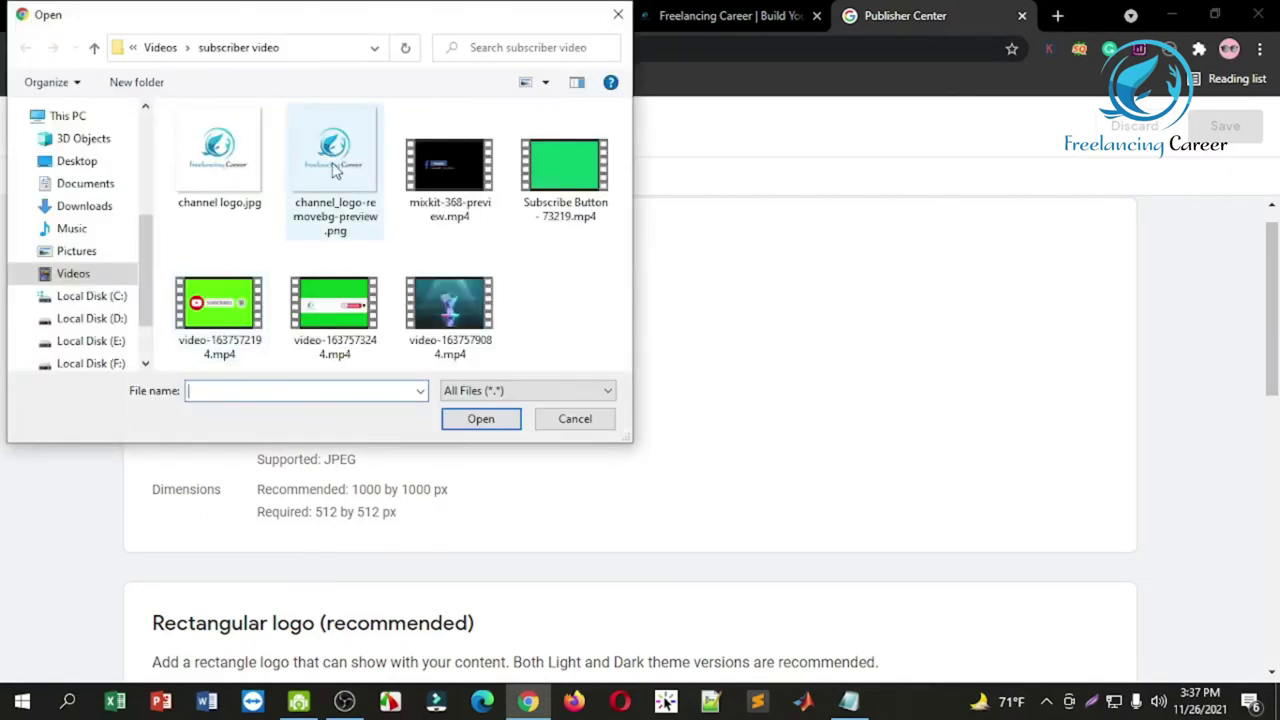
{"action": "left_click", "coordinate": [335, 170]}
{"action": "left_click", "coordinate": [474, 424]}
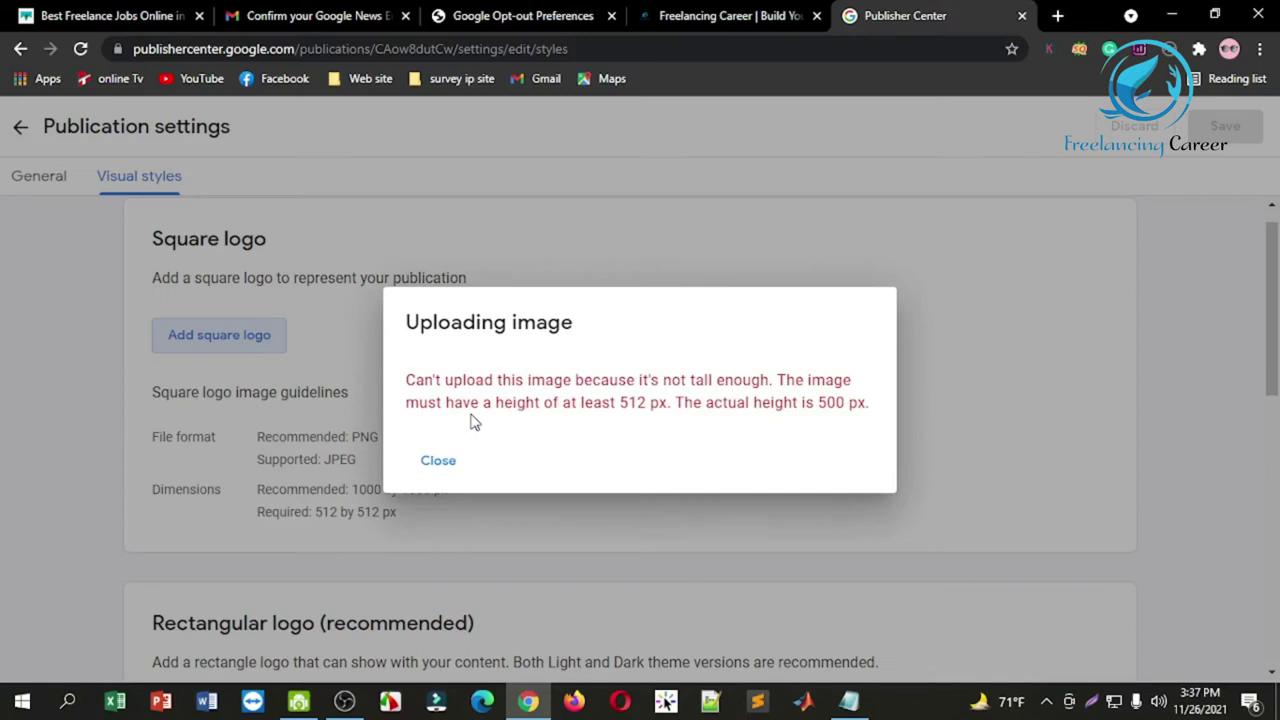
{"action": "left_click", "coordinate": [438, 462]}
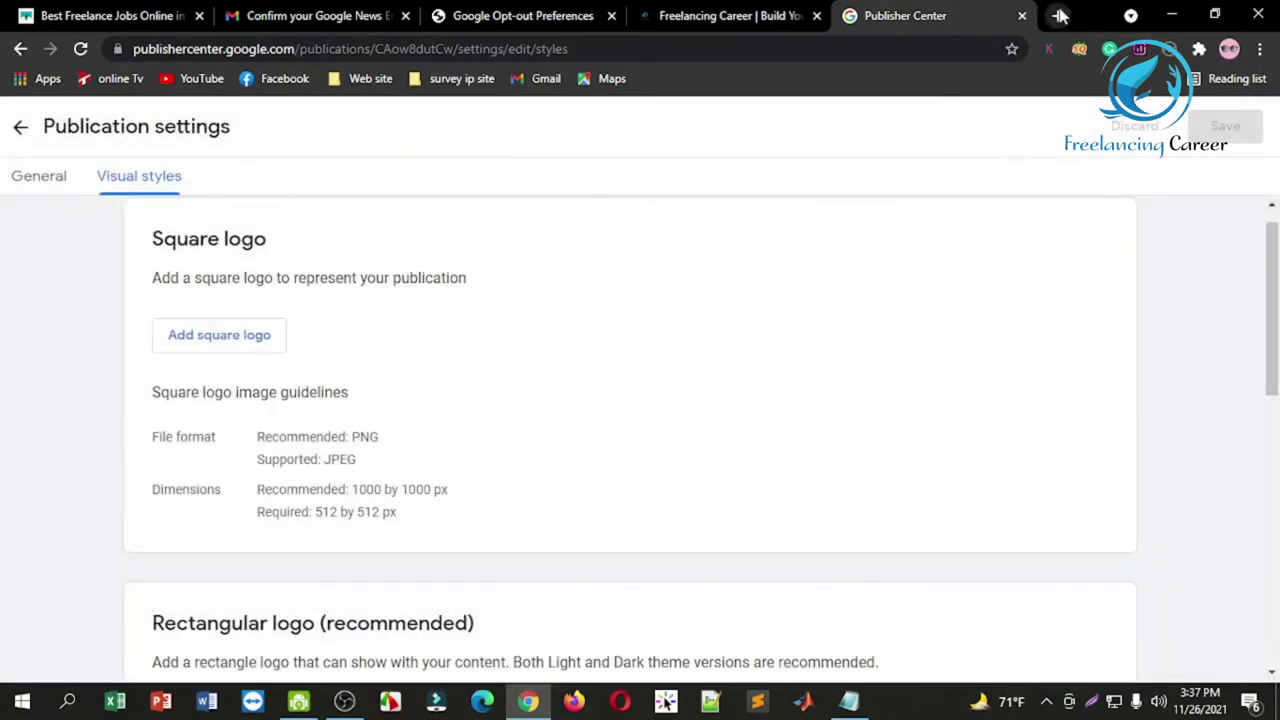
{"action": "left_click", "coordinate": [1060, 15]}
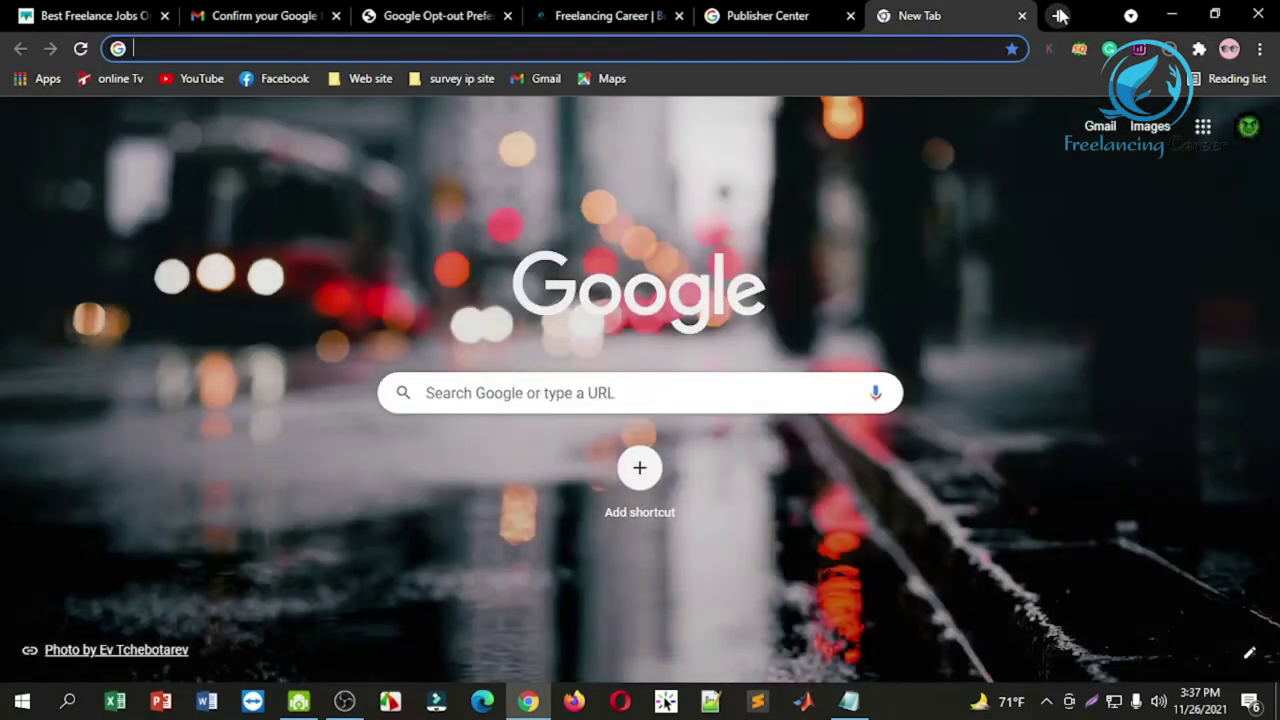
Step: Open Simple Image Resizer and load channel_logo-removebg-preview.png
{"action": "type", "text": "im"}
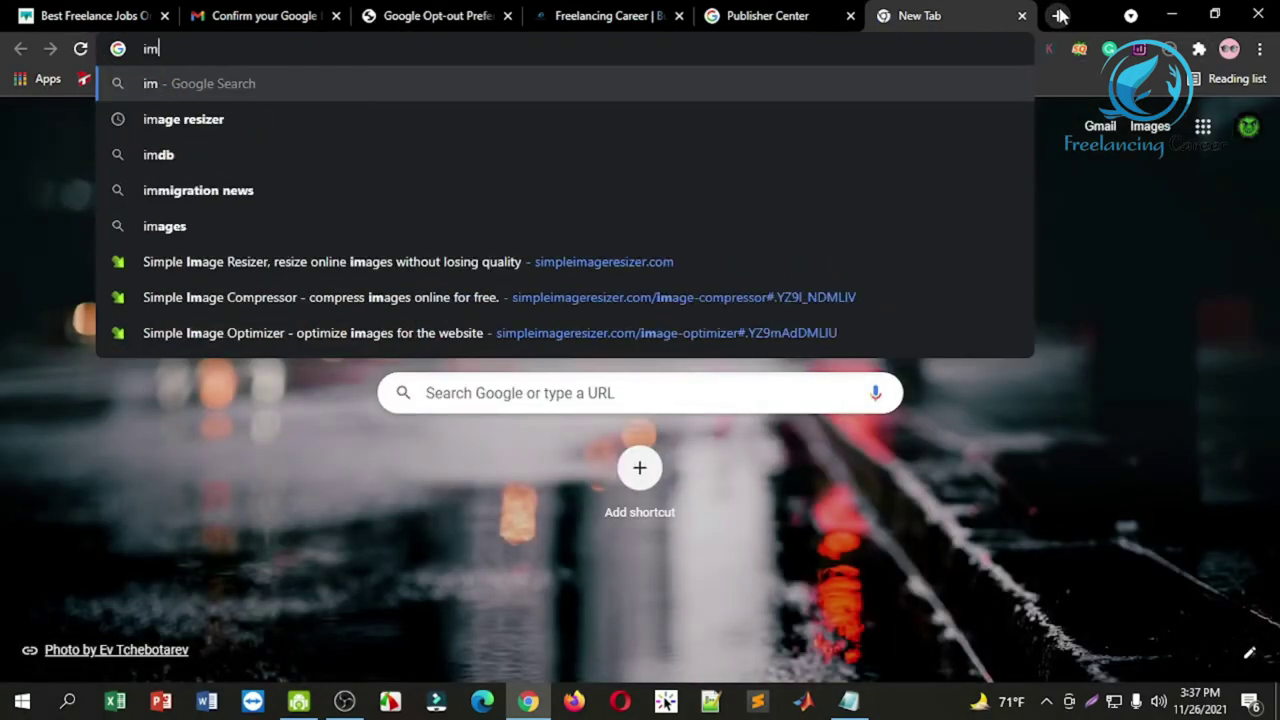
{"action": "left_click", "coordinate": [631, 263]}
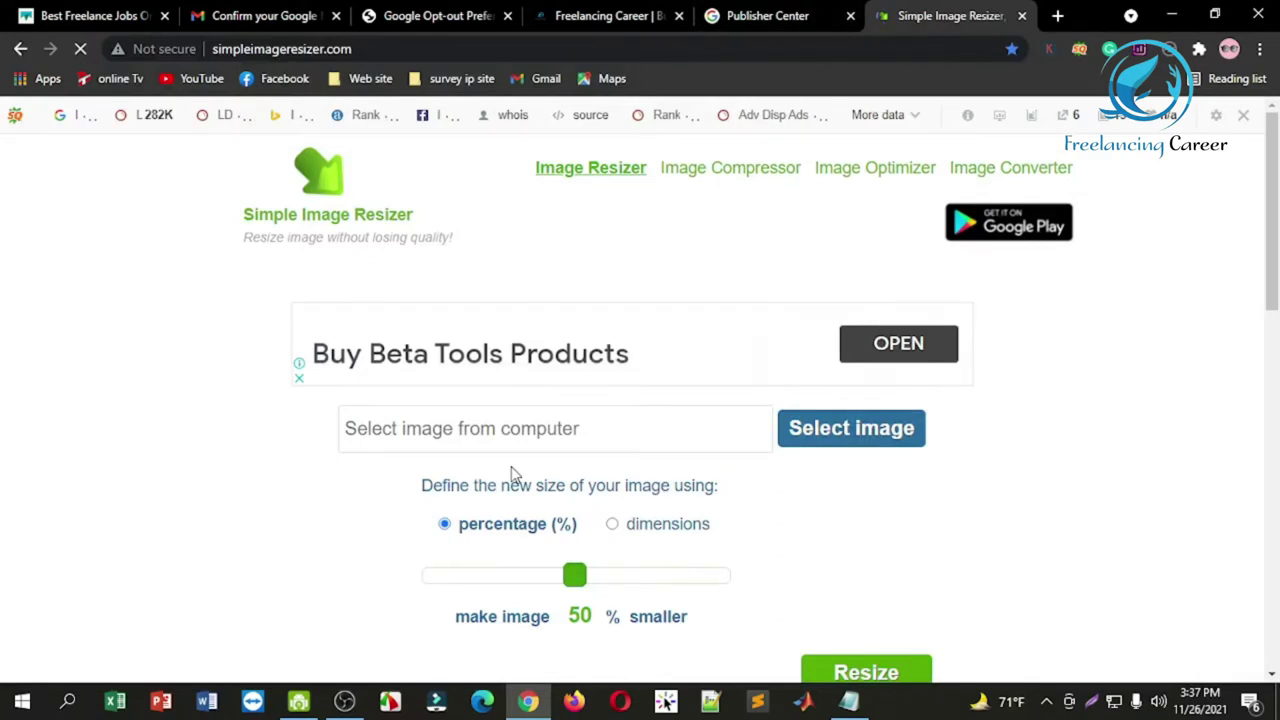
{"action": "left_click", "coordinate": [812, 430]}
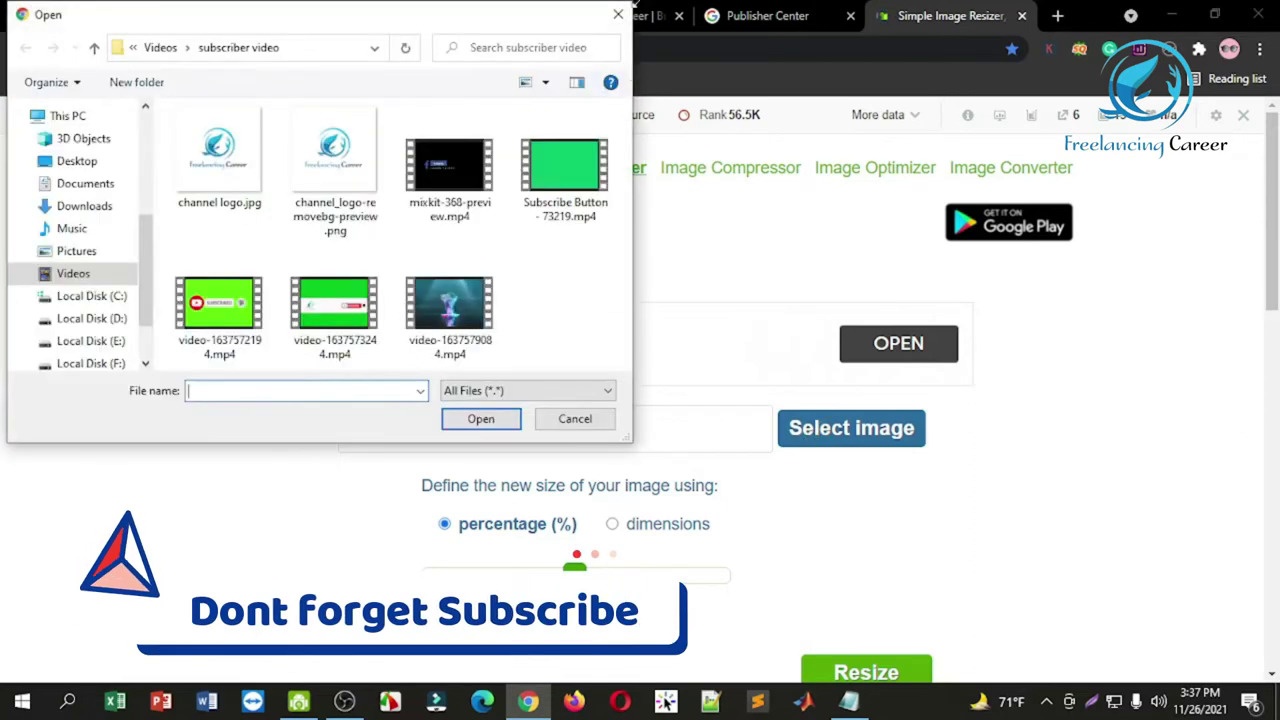
{"action": "left_click", "coordinate": [616, 12]}
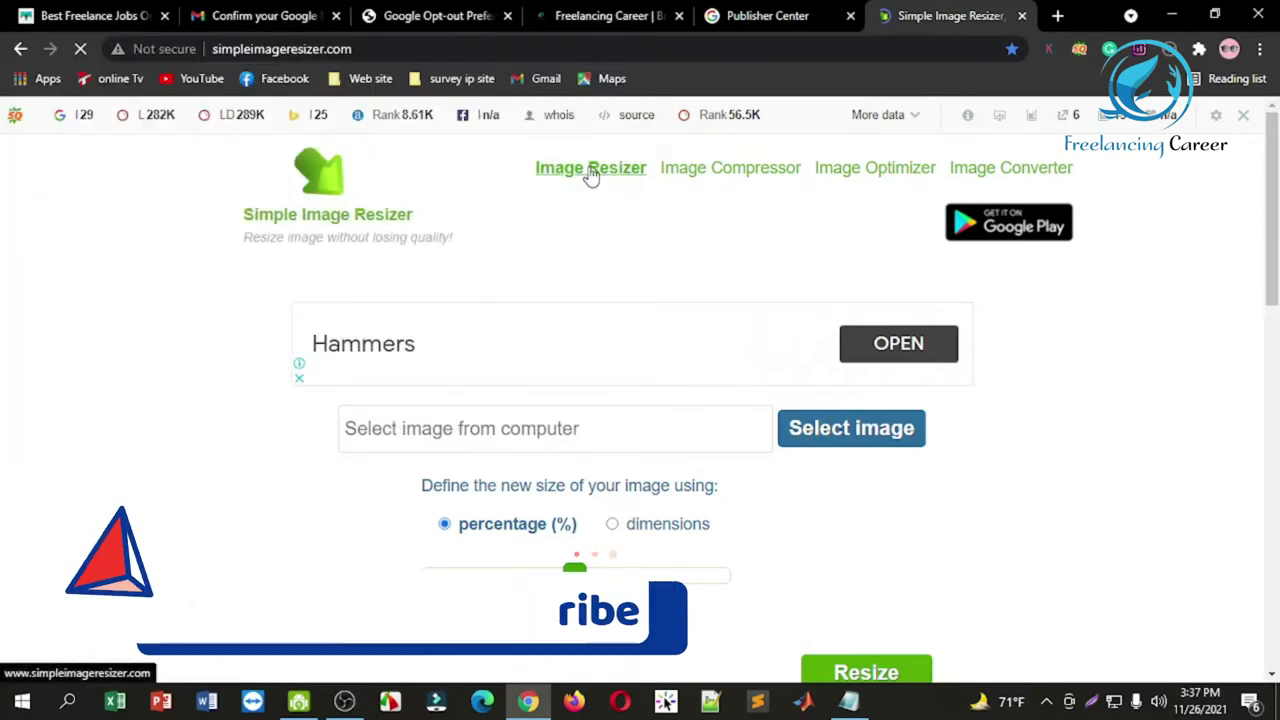
{"action": "left_click", "coordinate": [838, 440]}
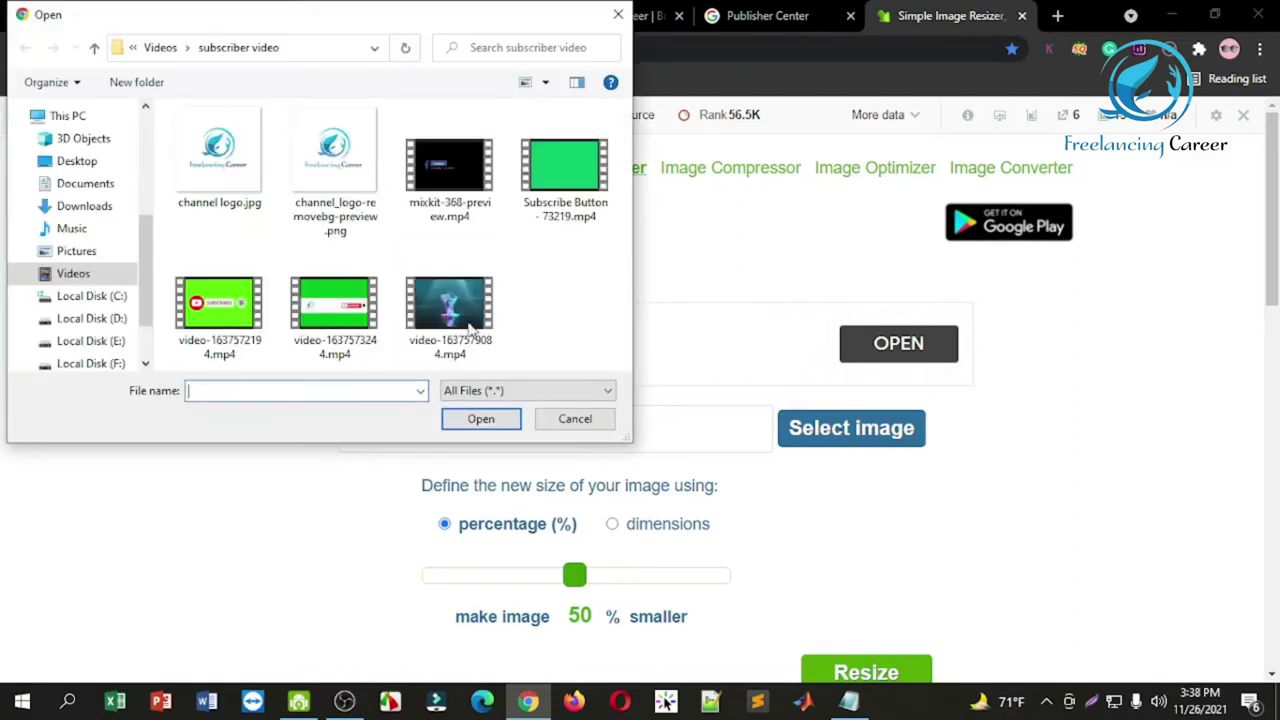
{"action": "left_click", "coordinate": [310, 152]}
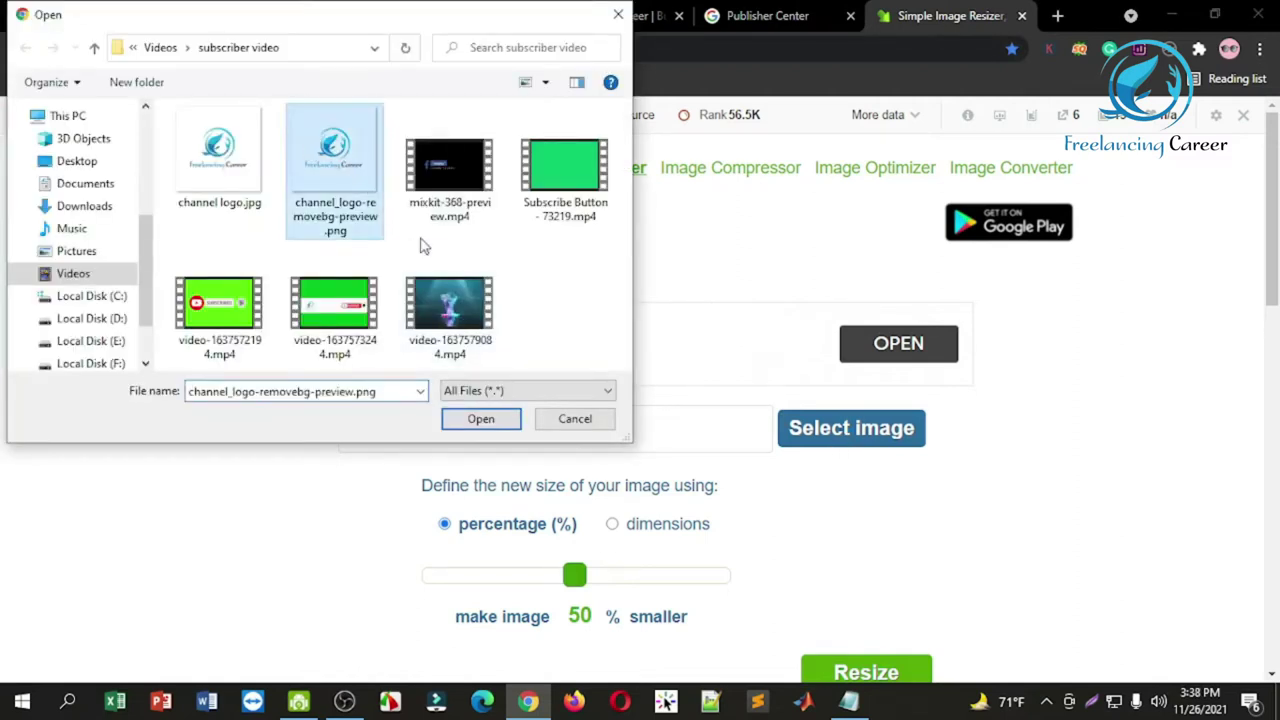
{"action": "left_click", "coordinate": [479, 420]}
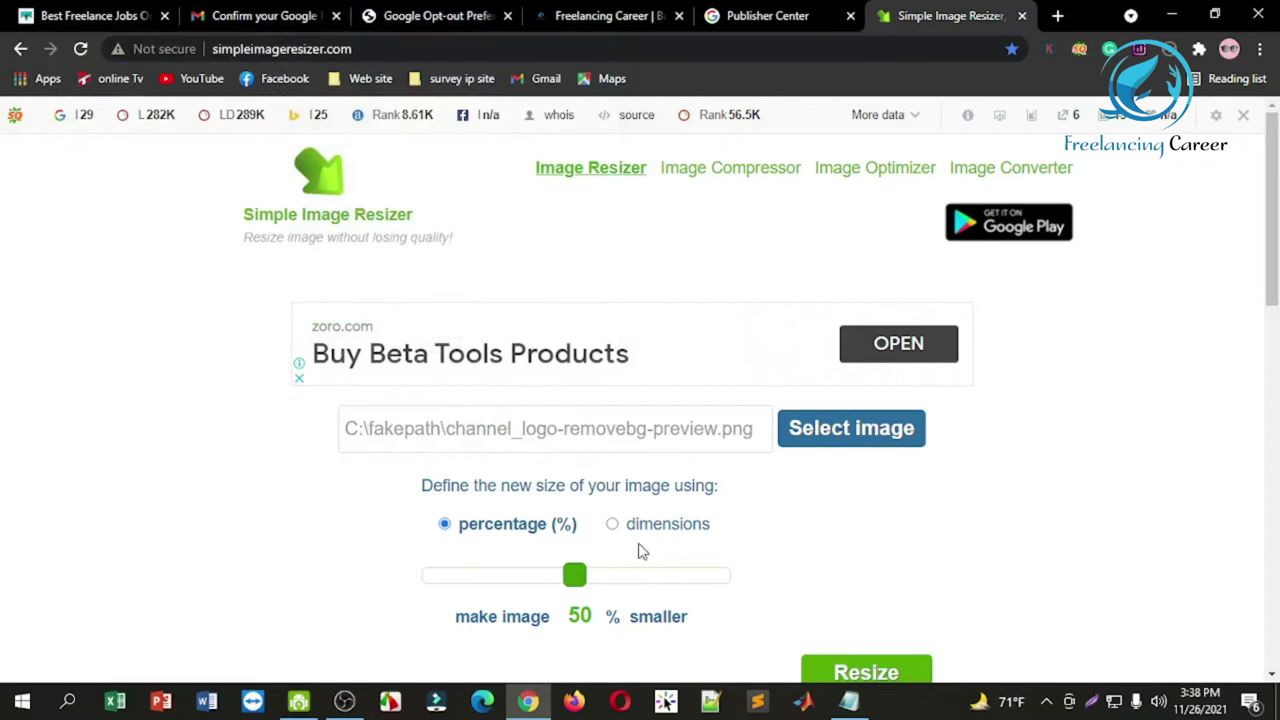
Step: Resize the logo by exact dimensions to 512 × 512
{"action": "left_click", "coordinate": [613, 525]}
{"action": "left_click", "coordinate": [554, 606]}
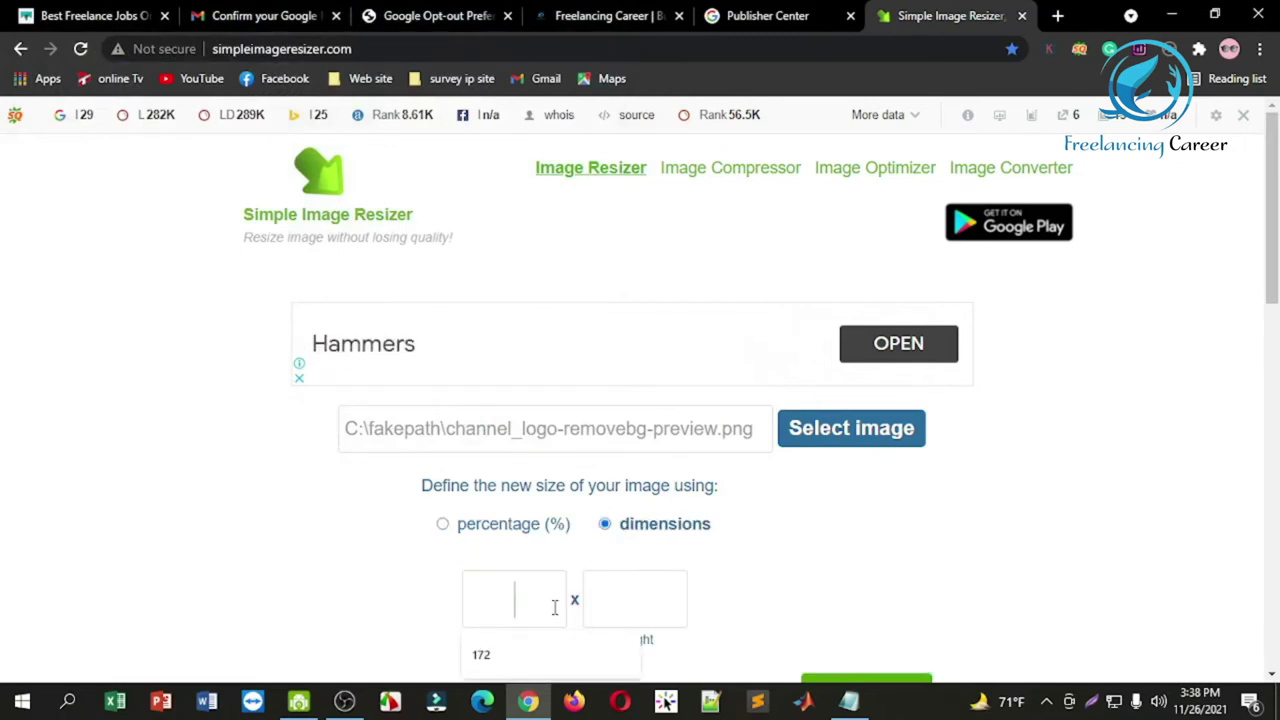
{"action": "type", "text": "5"}
{"action": "type", "text": "2"}
{"action": "left_click", "coordinate": [618, 599]}
{"action": "type", "text": "512"}
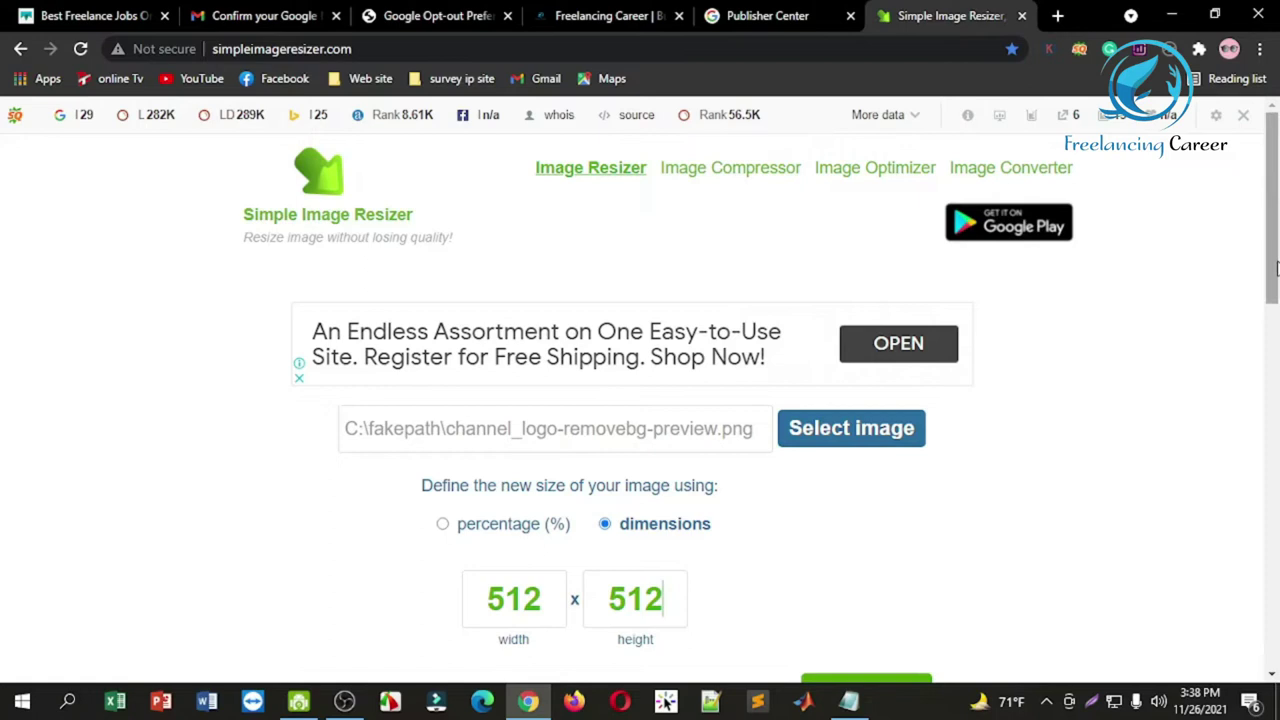
{"action": "scroll", "coordinate": [855, 497], "scroll_direction": "down", "scroll_amount": 3}
{"action": "left_click", "coordinate": [851, 515]}
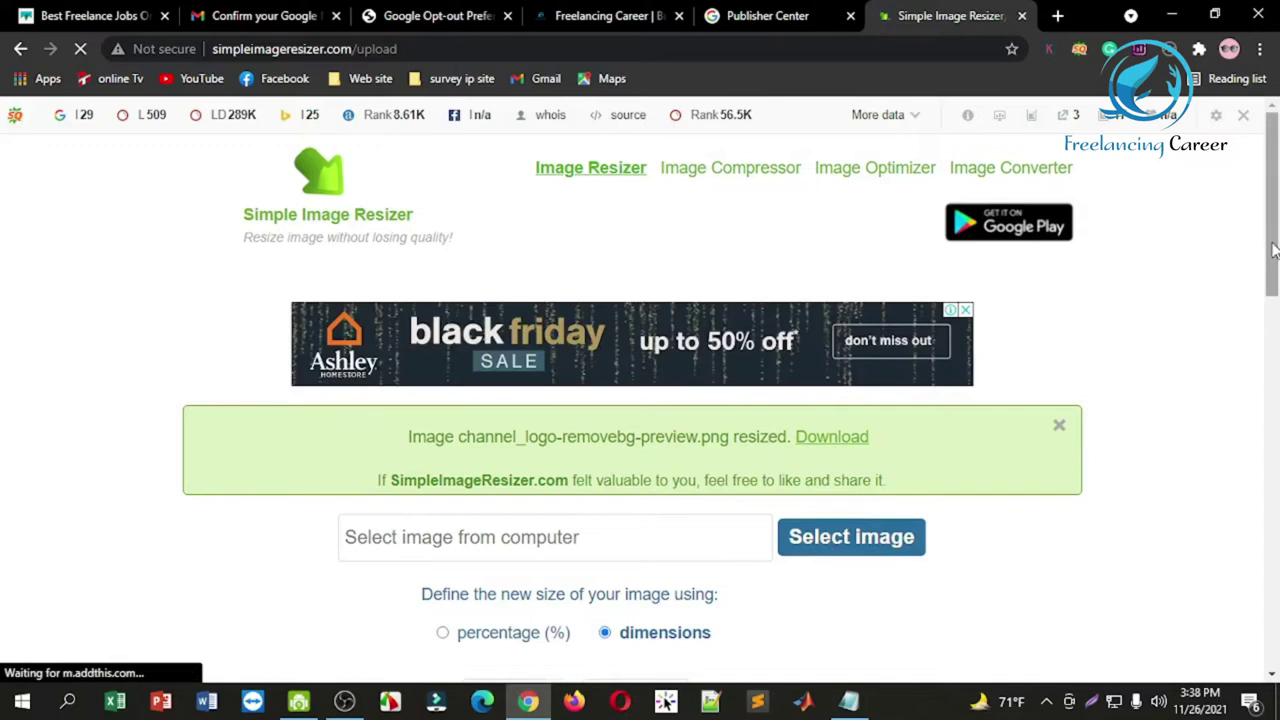
Step: Save the resized image to the Desktop as channel_logo-removebg-preview_512x512.png
{"action": "scroll", "coordinate": [1265, 258], "scroll_direction": "down", "scroll_amount": 3}
{"action": "left_click", "coordinate": [836, 212]}
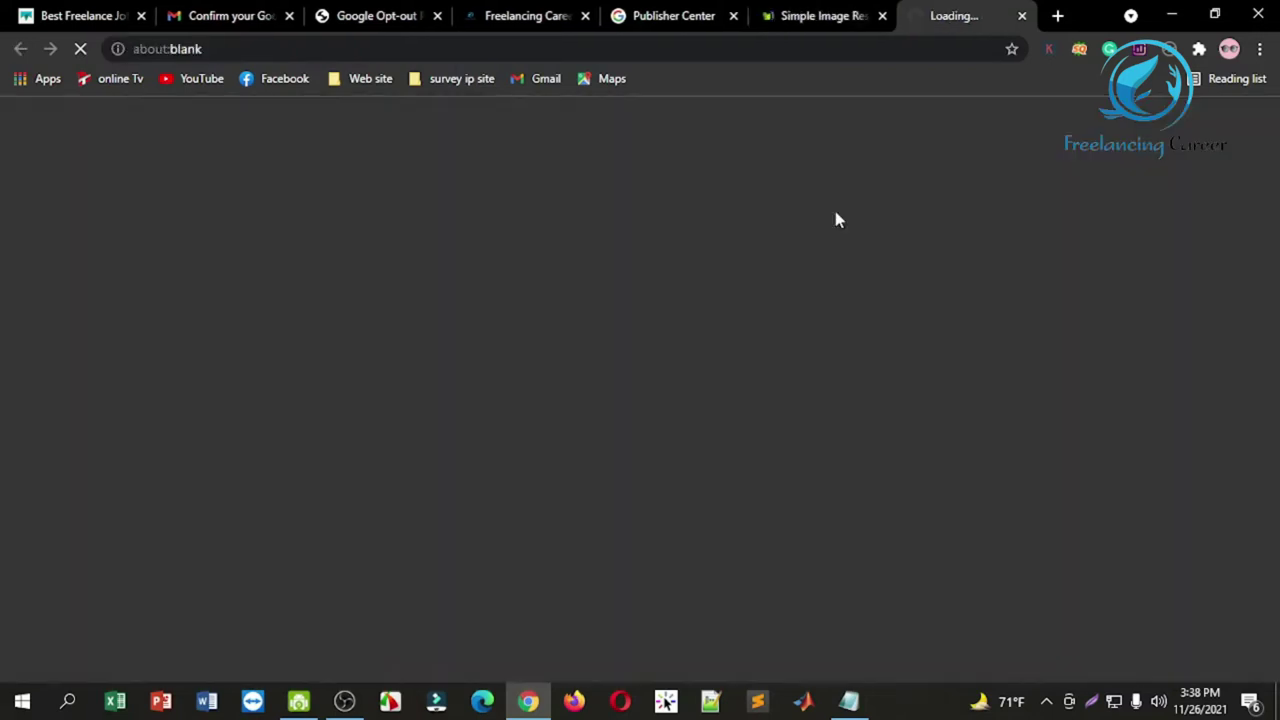
{"action": "right_click", "coordinate": [650, 295]}
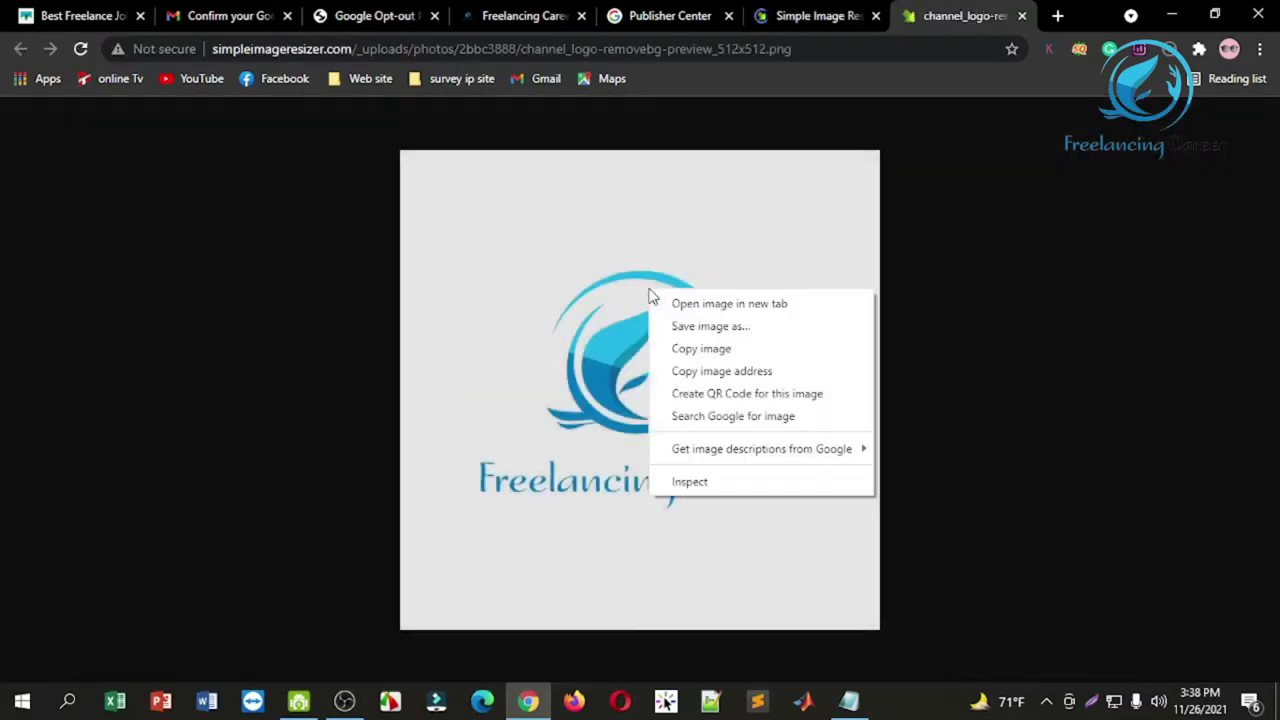
{"action": "left_click", "coordinate": [686, 327]}
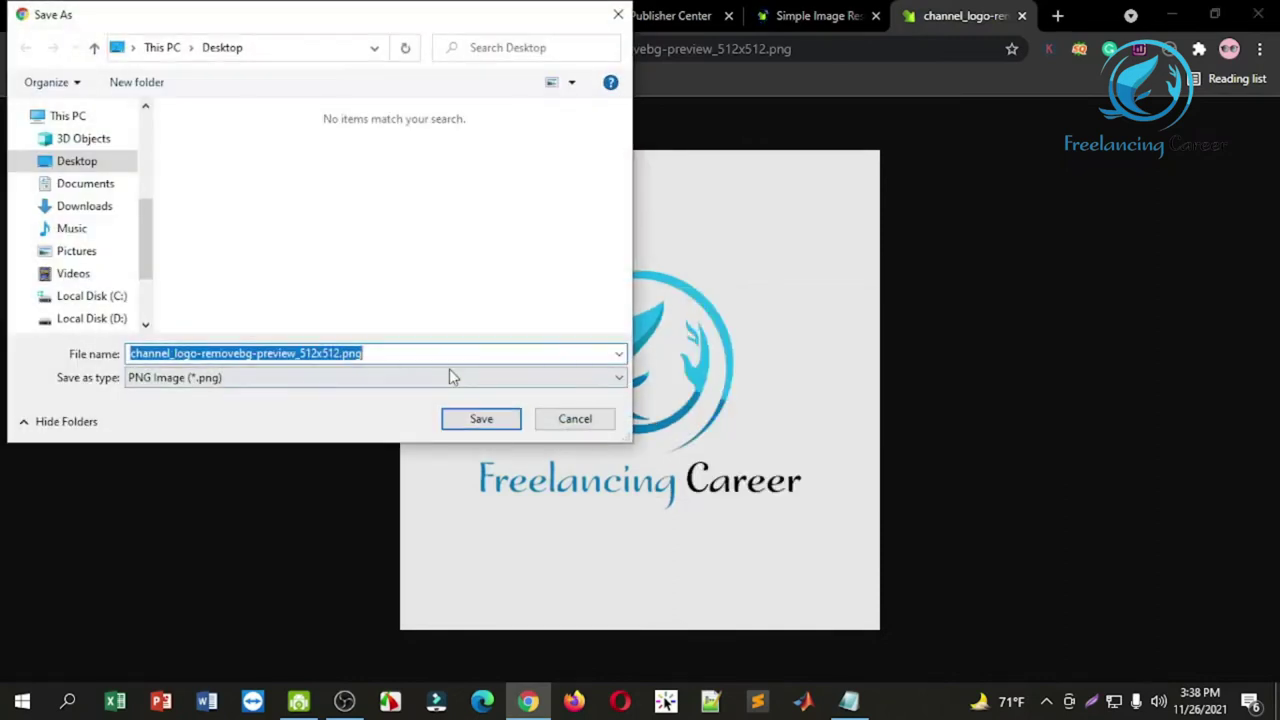
{"action": "left_click", "coordinate": [480, 420]}
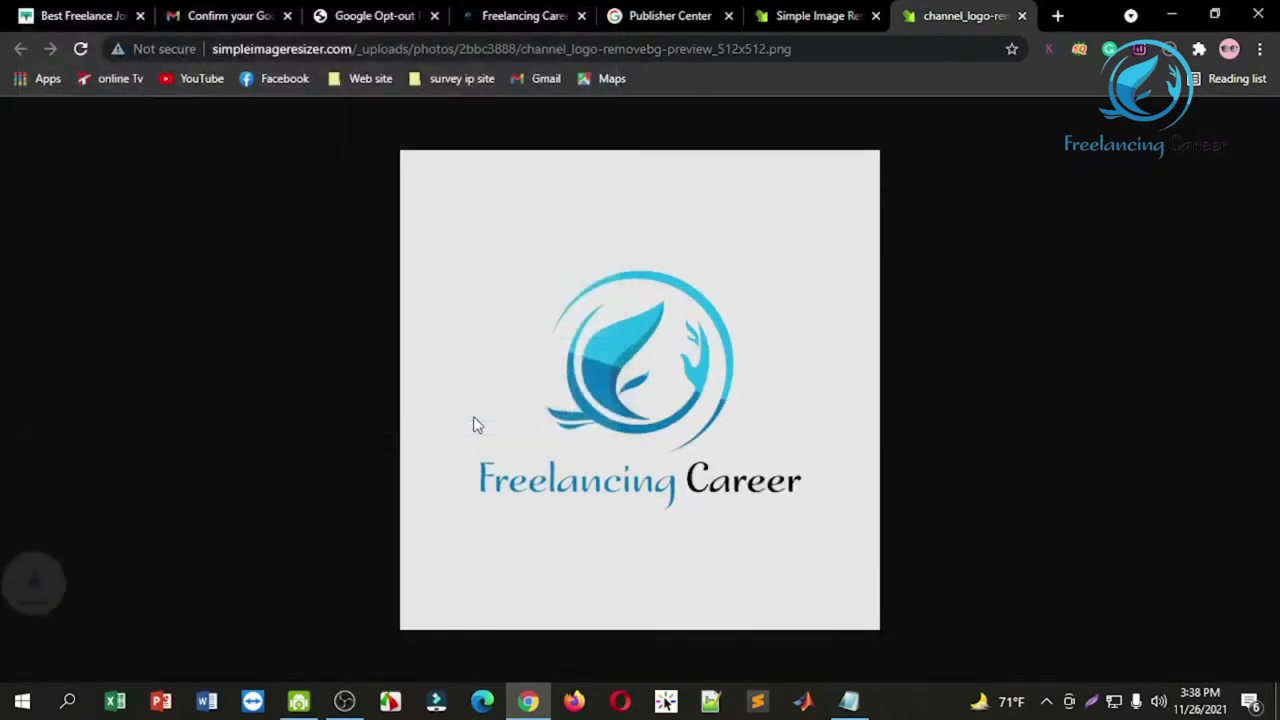
{"action": "left_click", "coordinate": [792, 12]}
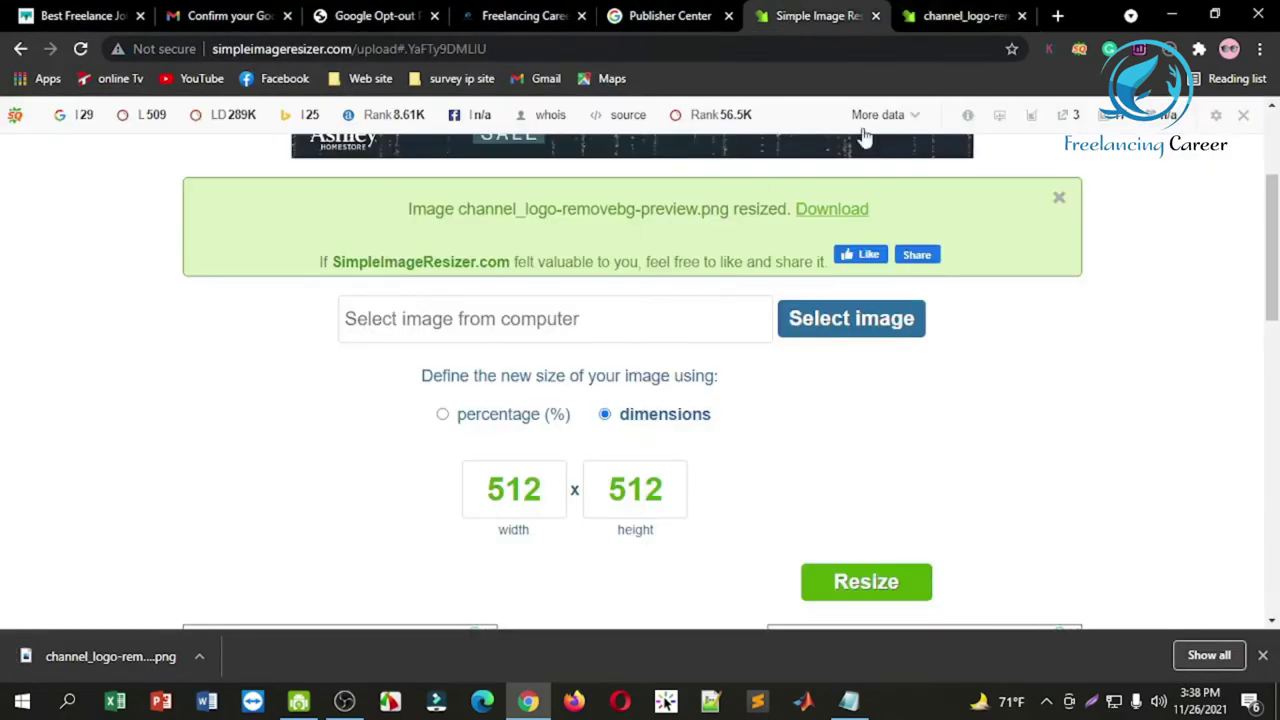
{"action": "left_click", "coordinate": [968, 13]}
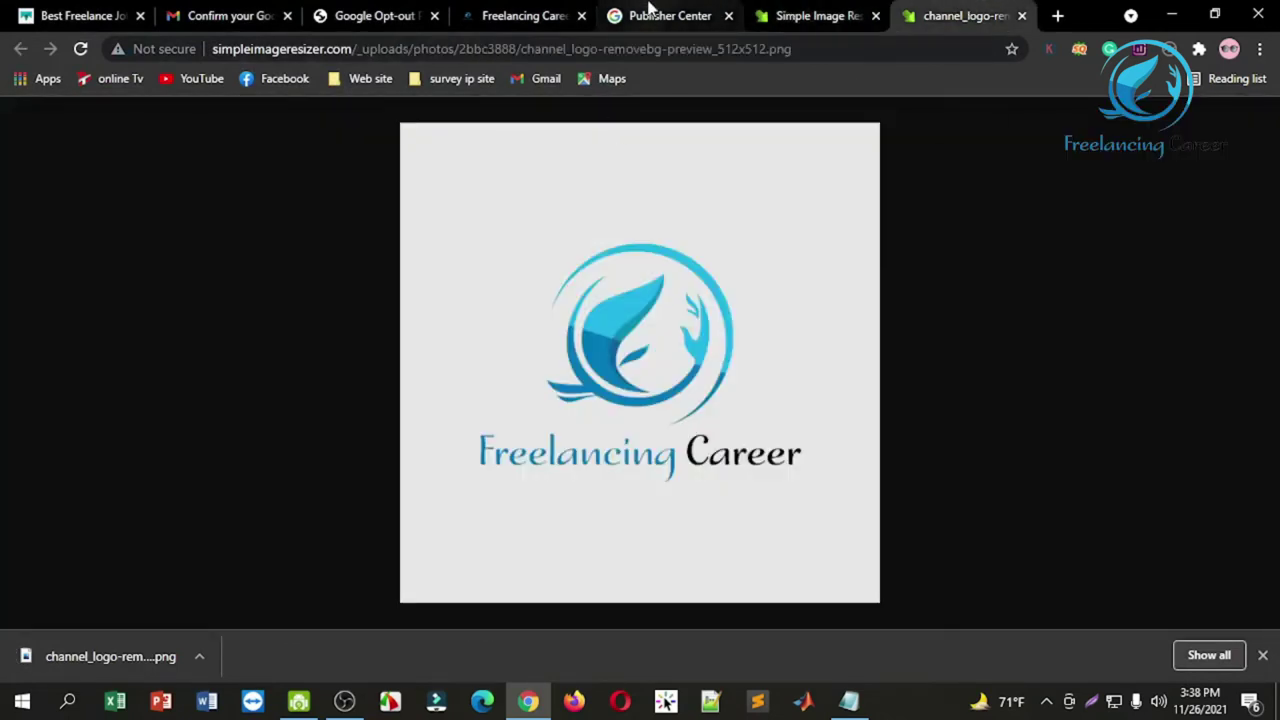
{"action": "left_click", "coordinate": [650, 12]}
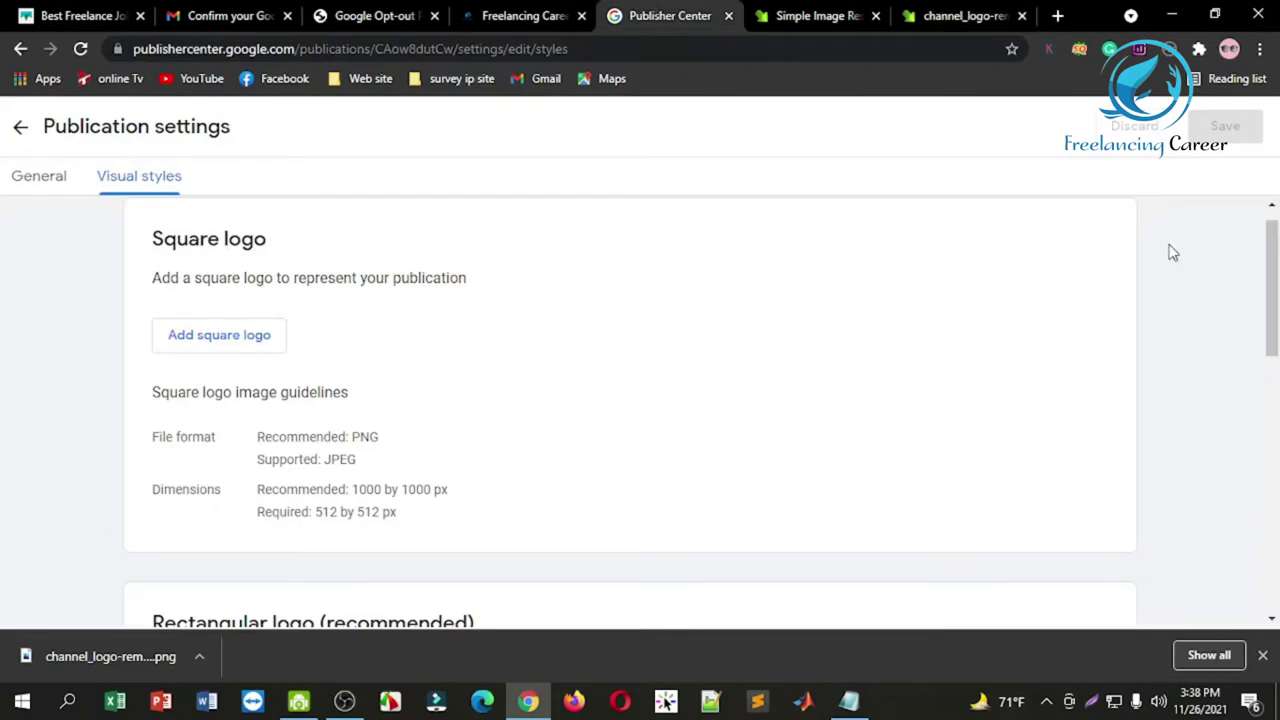
Step: Upload channel_logo-removebg-preview_512x512.png from the Desktop as the square logo
{"action": "scroll", "coordinate": [1268, 248], "scroll_direction": "up", "scroll_amount": 1}
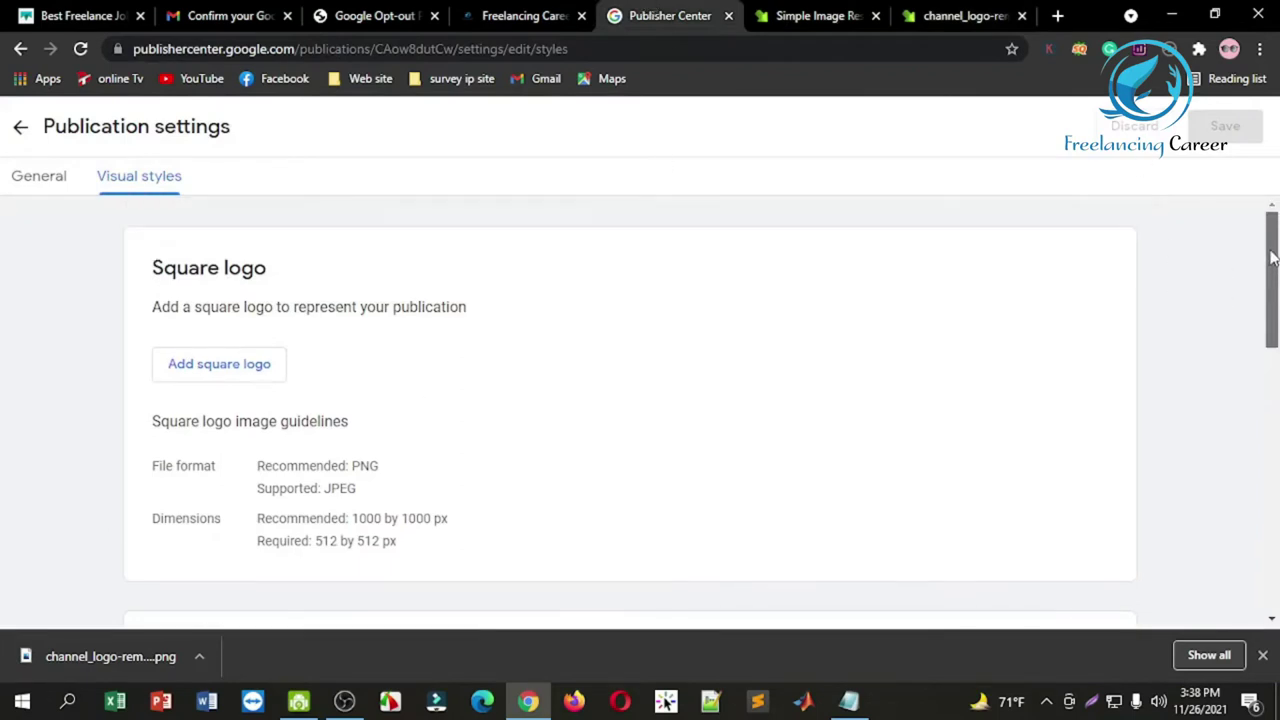
{"action": "left_click", "coordinate": [222, 366]}
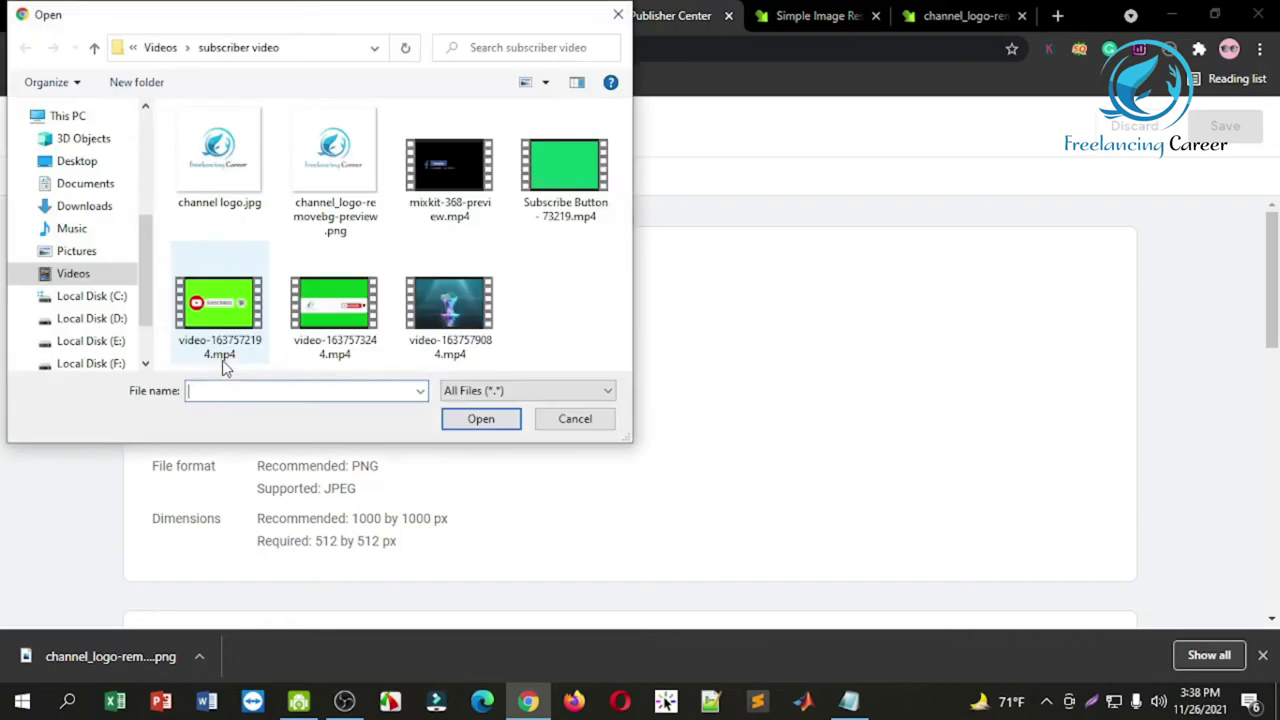
{"action": "left_click", "coordinate": [88, 163]}
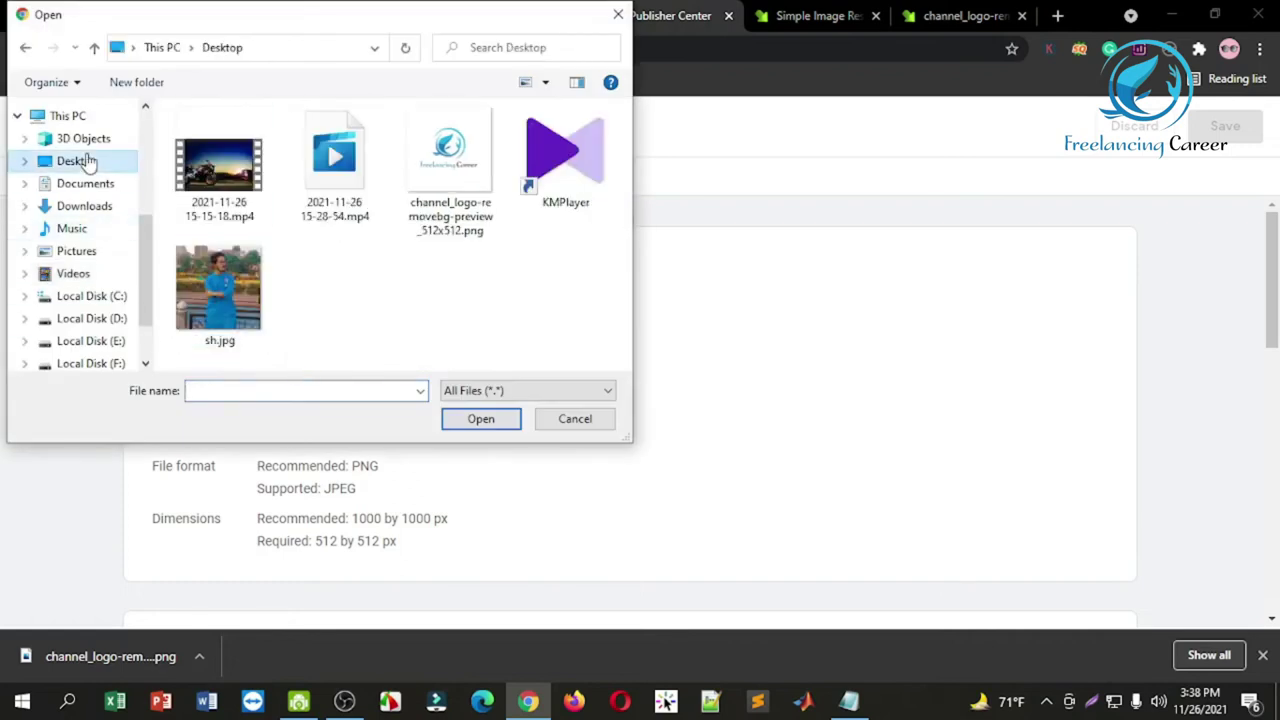
{"action": "left_click", "coordinate": [449, 150]}
{"action": "left_click", "coordinate": [481, 419]}
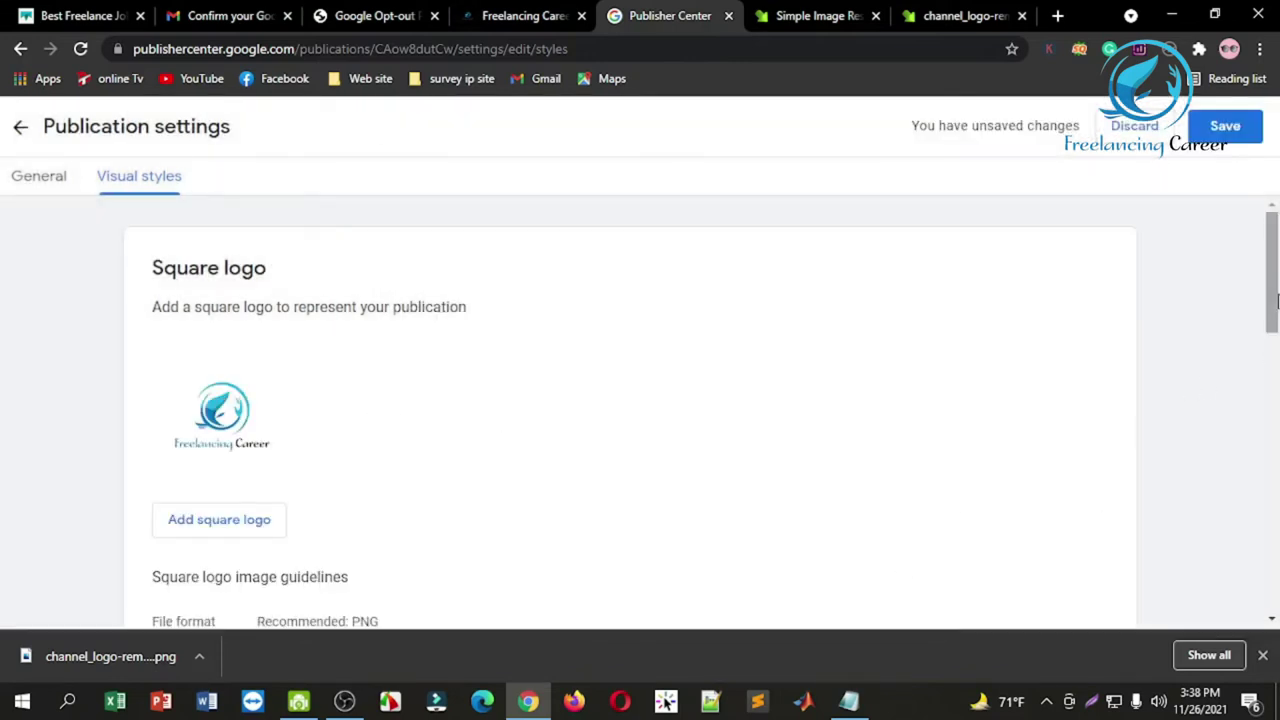
{"action": "left_click_drag", "start_coordinate": [1272, 295], "coordinate": [1274, 447]}
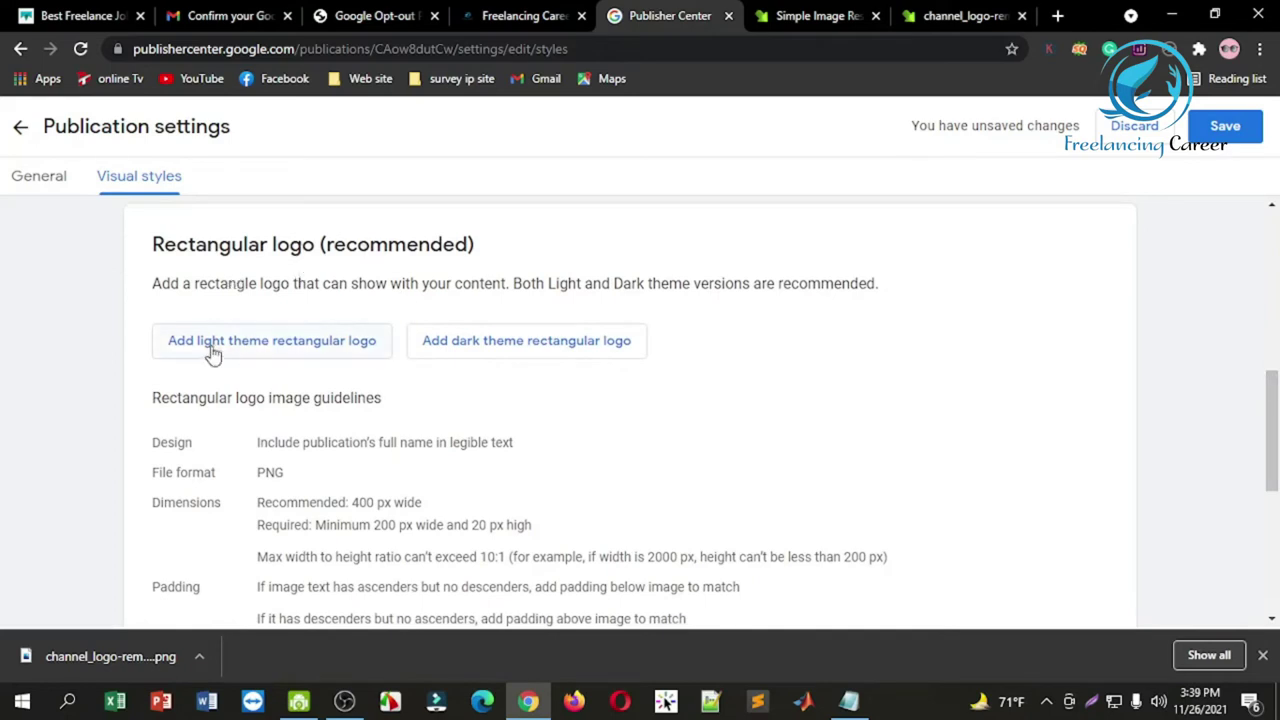
Step: Upload channel_logo-removebg-preview_512x512.png as the light theme rectangular logo
{"action": "left_click", "coordinate": [266, 343]}
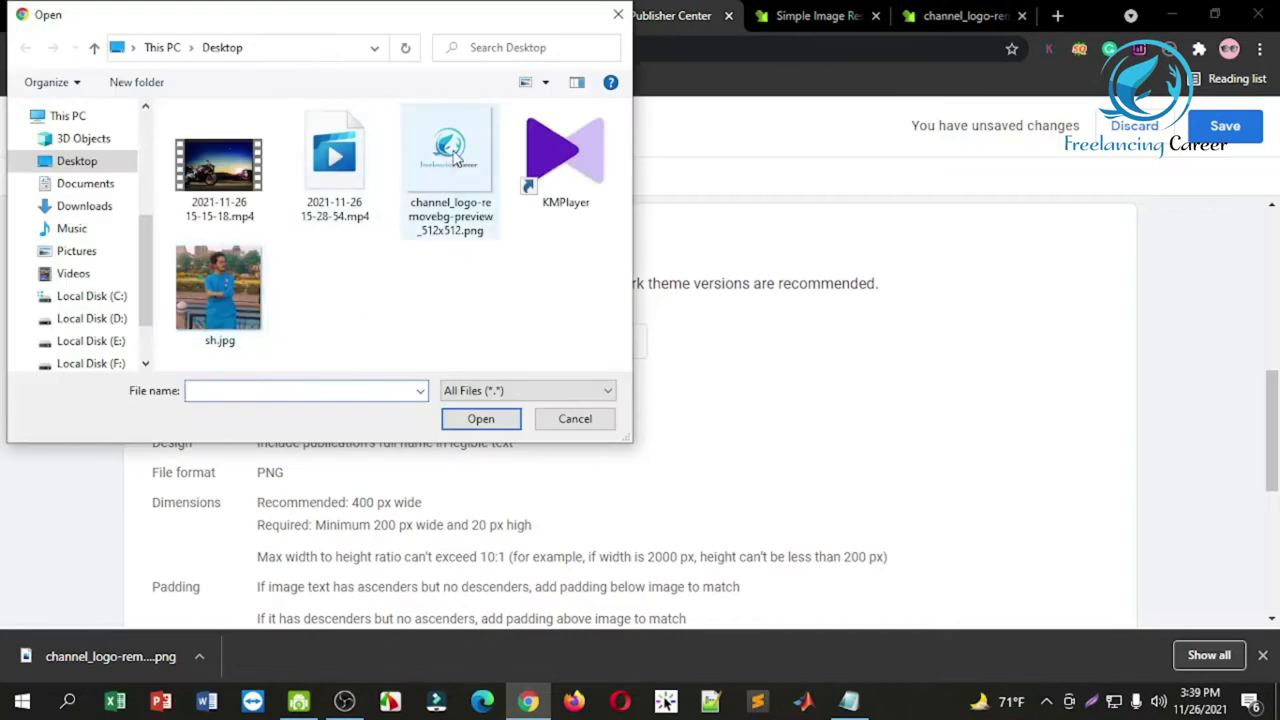
{"action": "left_click", "coordinate": [450, 165]}
{"action": "left_click", "coordinate": [472, 420]}
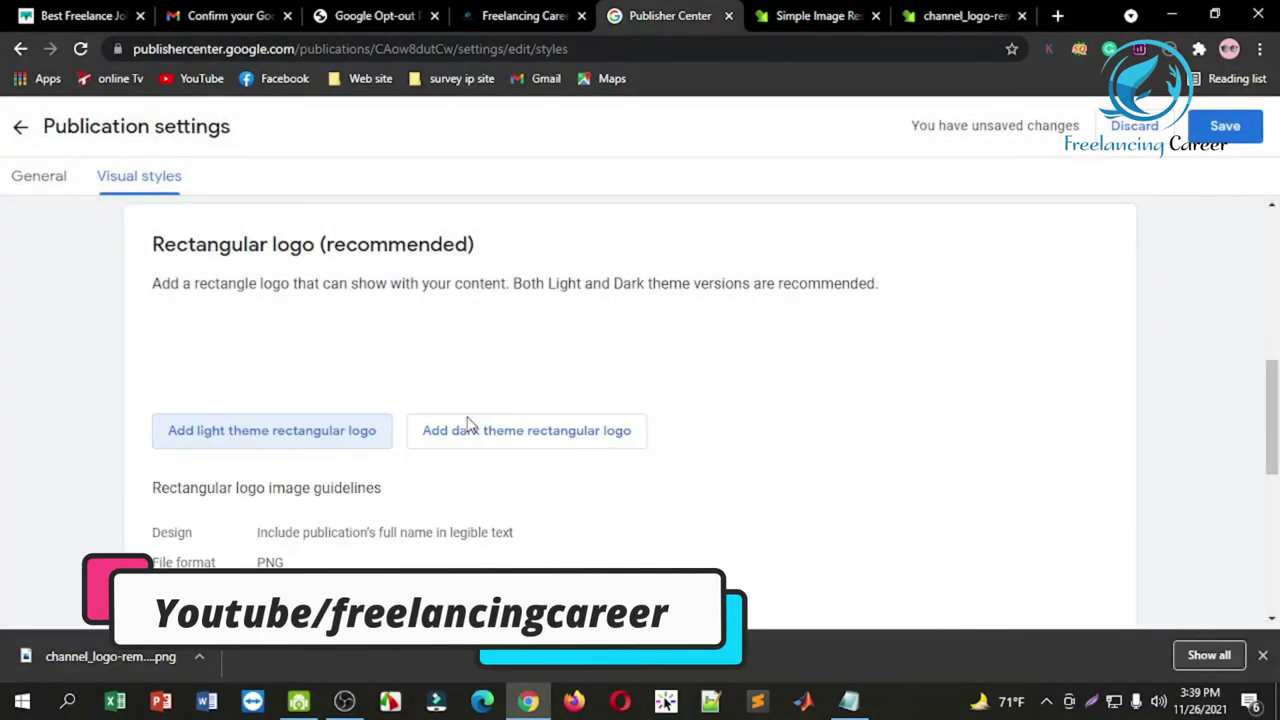
{"action": "left_click_drag", "start_coordinate": [1272, 434], "coordinate": [1270, 474]}
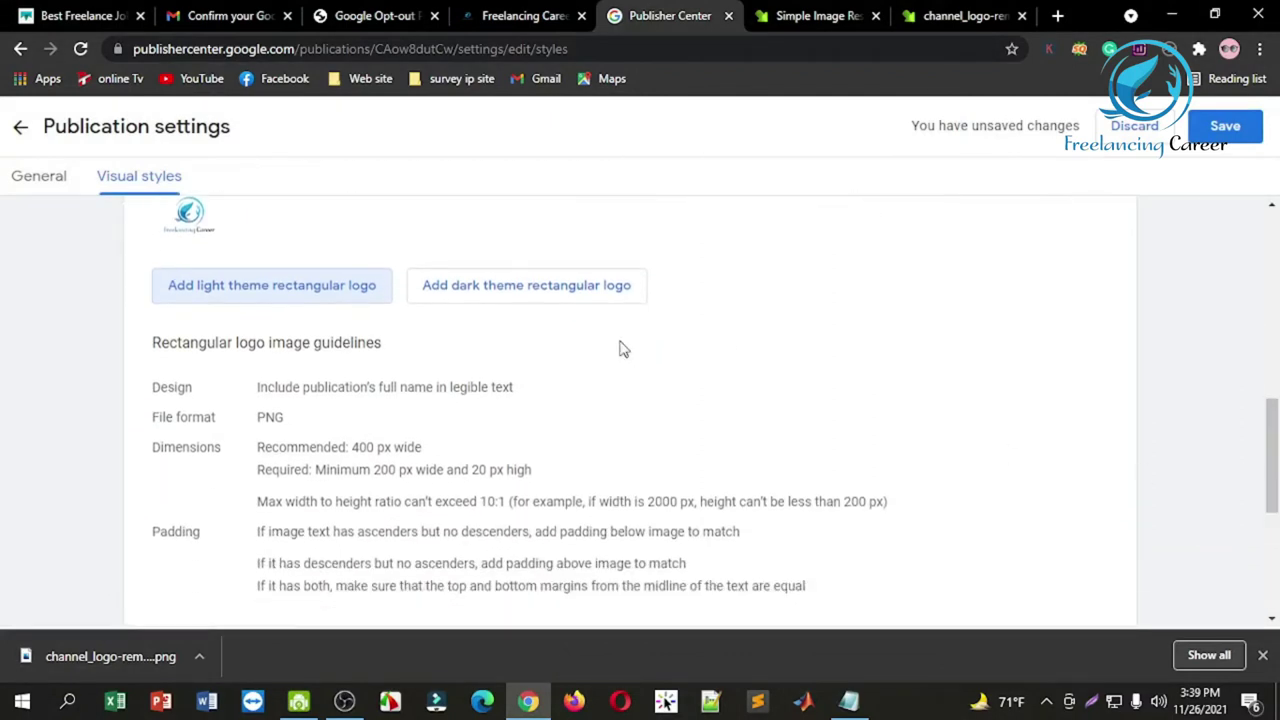
Step: Upload the 512x512 logo file as the dark theme rectangular logo
{"action": "left_click", "coordinate": [529, 288]}
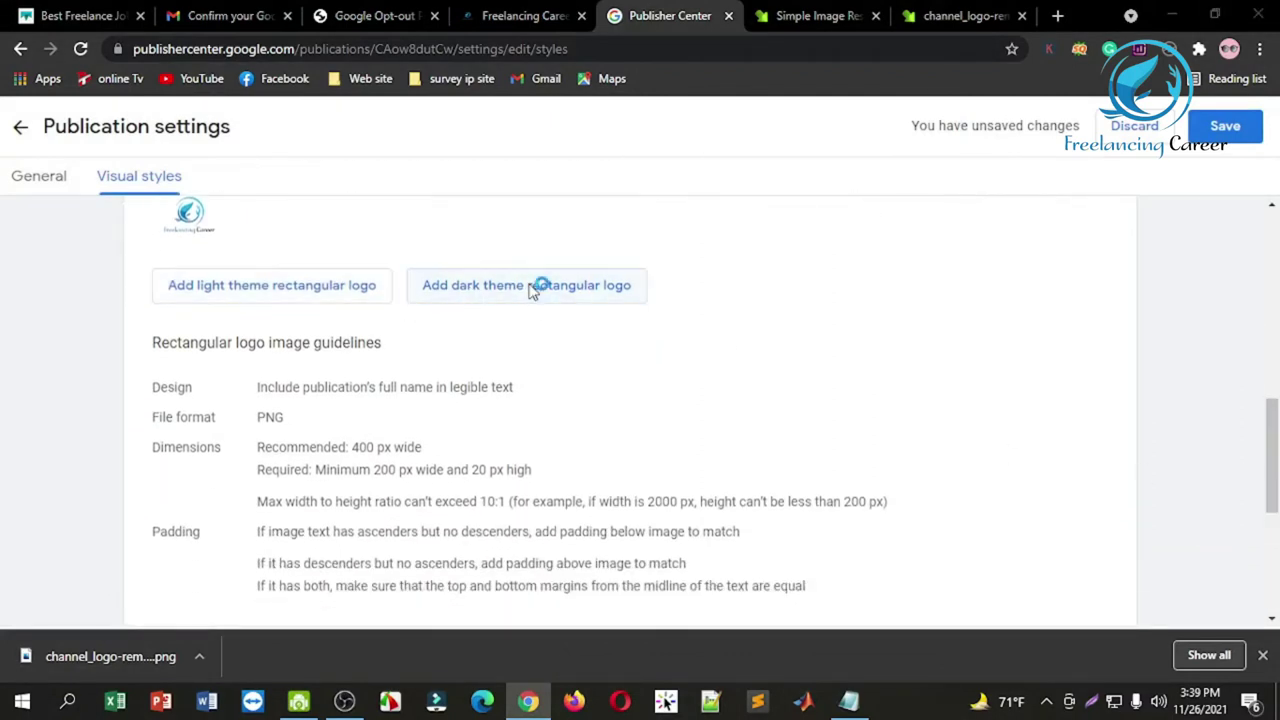
{"action": "left_click", "coordinate": [465, 158]}
{"action": "left_click", "coordinate": [489, 414]}
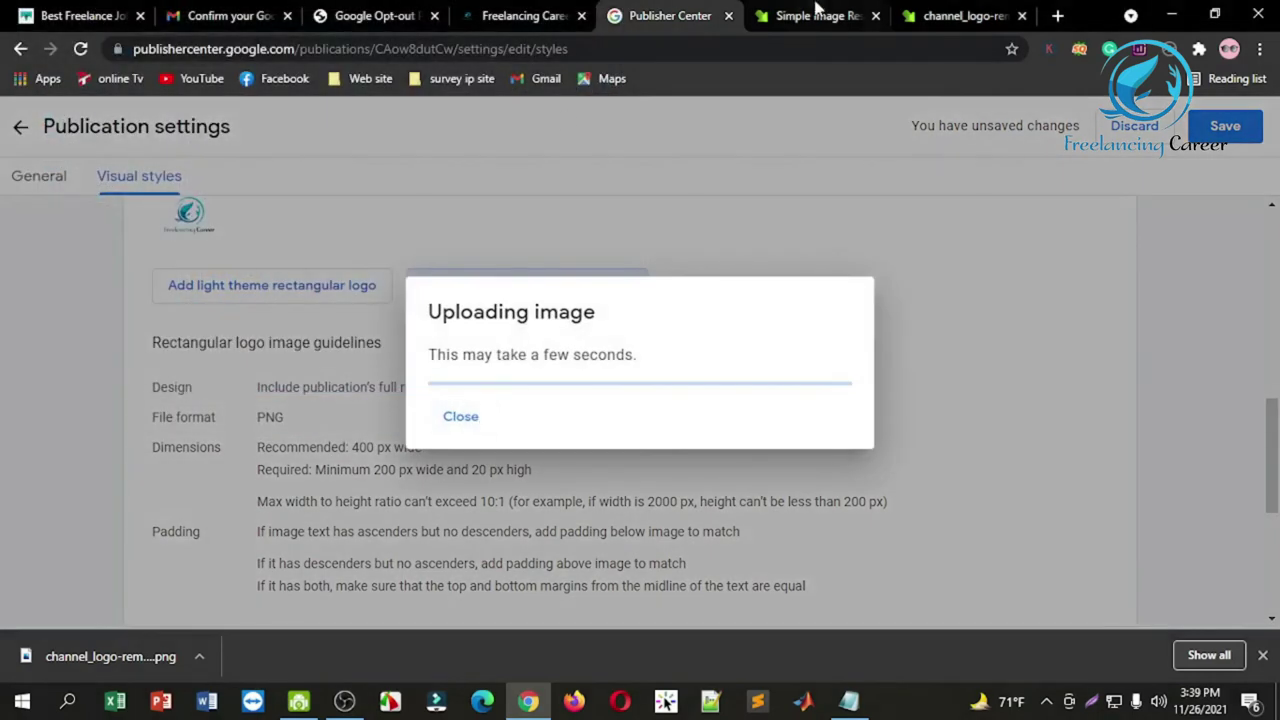
{"action": "left_click", "coordinate": [1263, 656]}
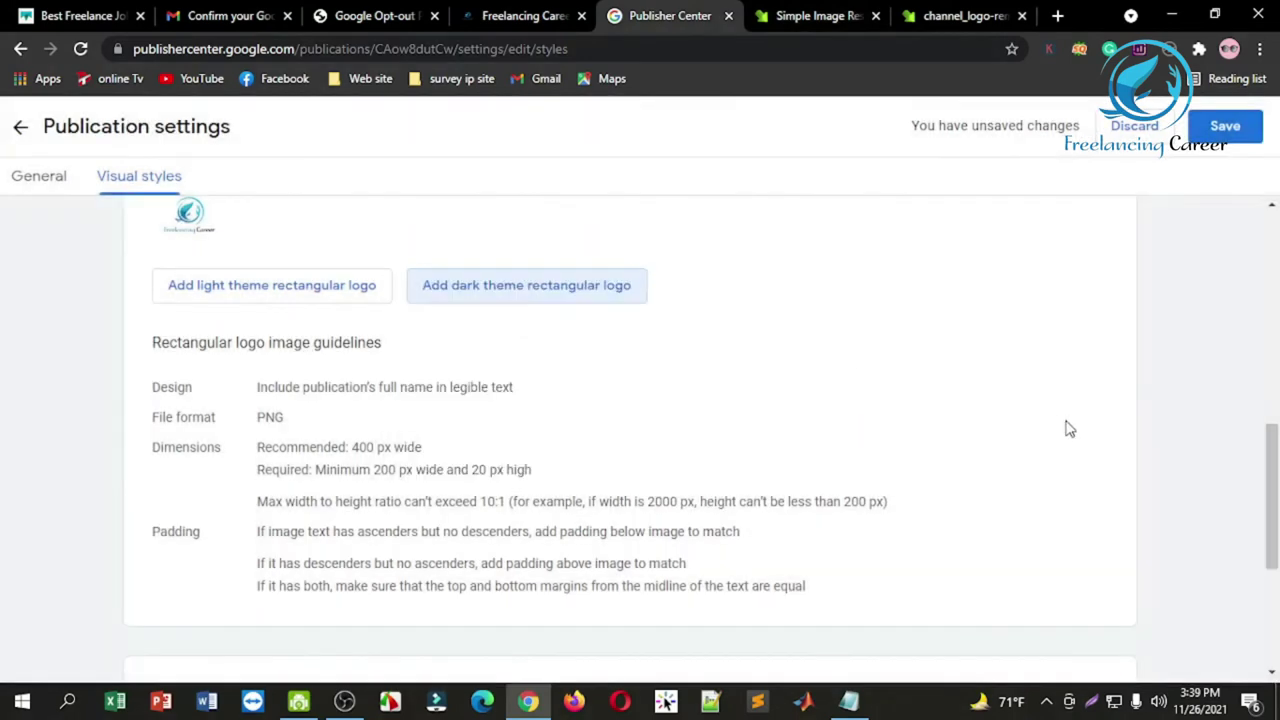
Step: Check both rectangular logos in place and save the visual styles
{"action": "scroll", "coordinate": [777, 477], "scroll_direction": "up", "scroll_amount": 3}
{"action": "scroll", "coordinate": [366, 606], "scroll_direction": "up", "scroll_amount": 3}
{"action": "scroll", "coordinate": [366, 606], "scroll_direction": "down", "scroll_amount": 3}
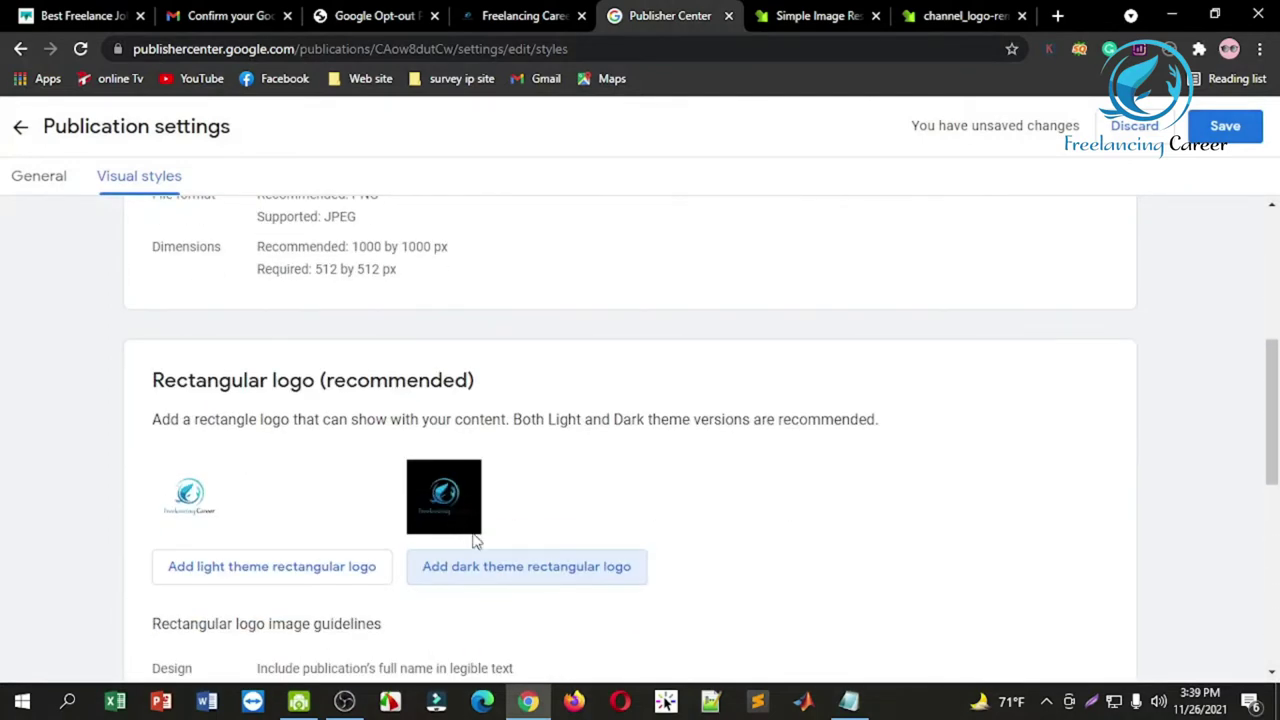
{"action": "left_click_drag", "start_coordinate": [1272, 390], "coordinate": [1264, 332]}
{"action": "left_click", "coordinate": [1225, 132]}
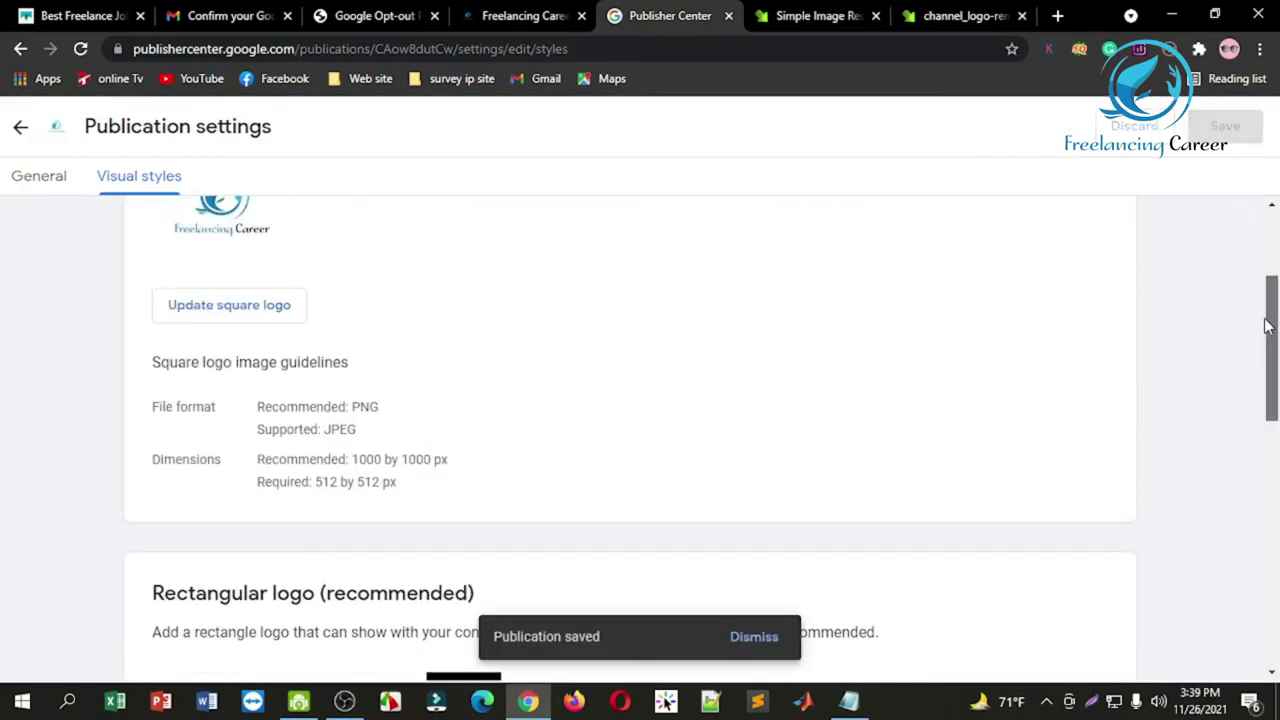
{"action": "left_click_drag", "start_coordinate": [1268, 323], "coordinate": [1268, 265]}
Step: Edit the Google News settings, focus the empty publication description, and switch to Opera
{"action": "left_click", "coordinate": [18, 127]}
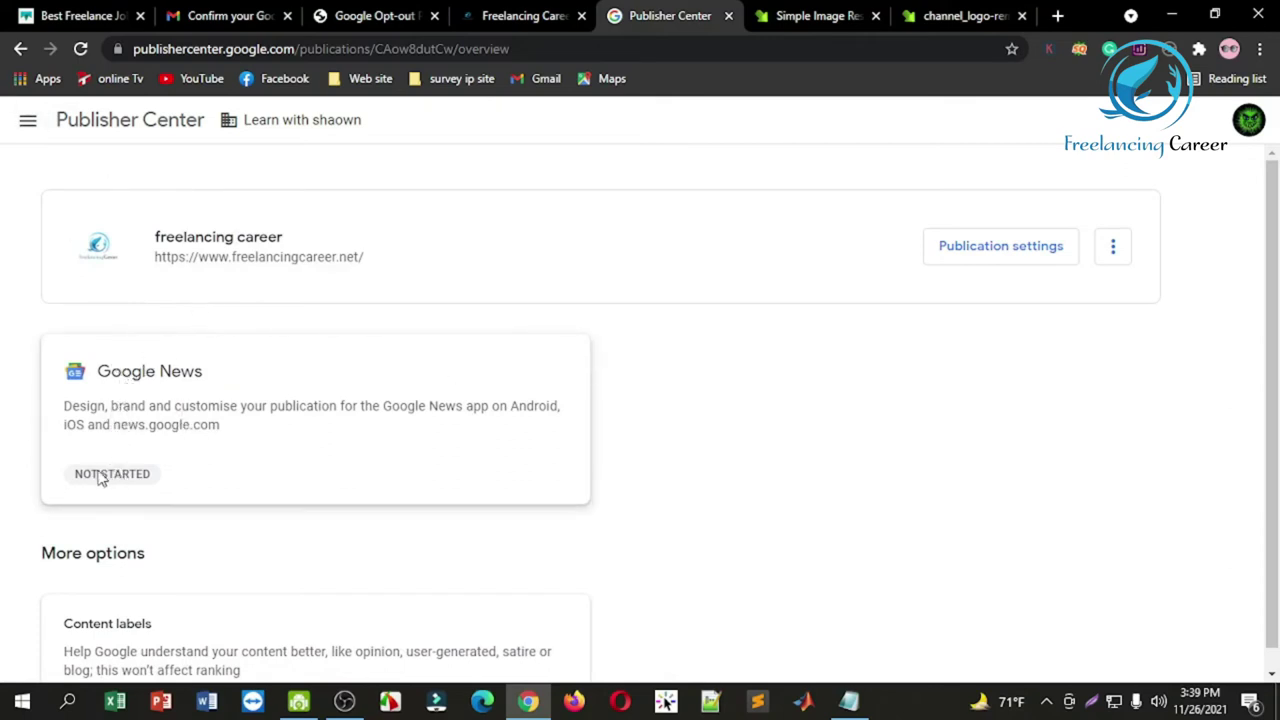
{"action": "left_click", "coordinate": [117, 405]}
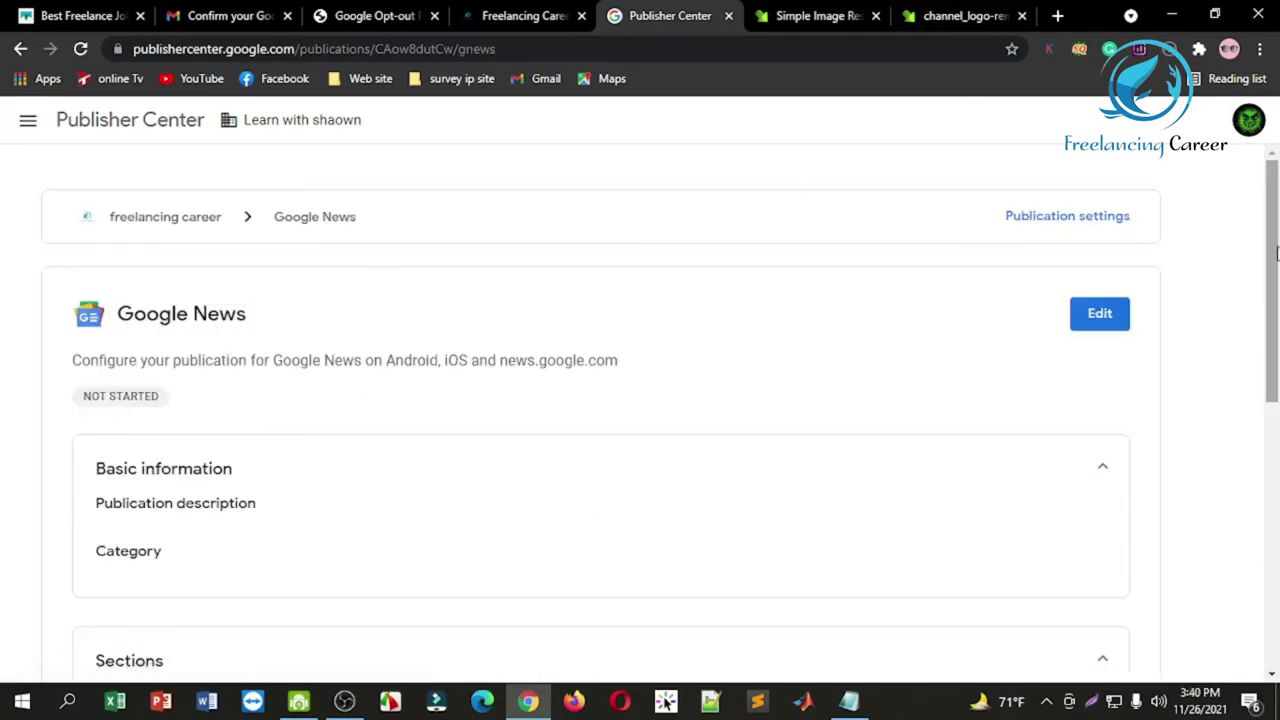
{"action": "scroll", "coordinate": [1225, 284], "scroll_direction": "down", "scroll_amount": 1}
{"action": "left_click", "coordinate": [1097, 282]}
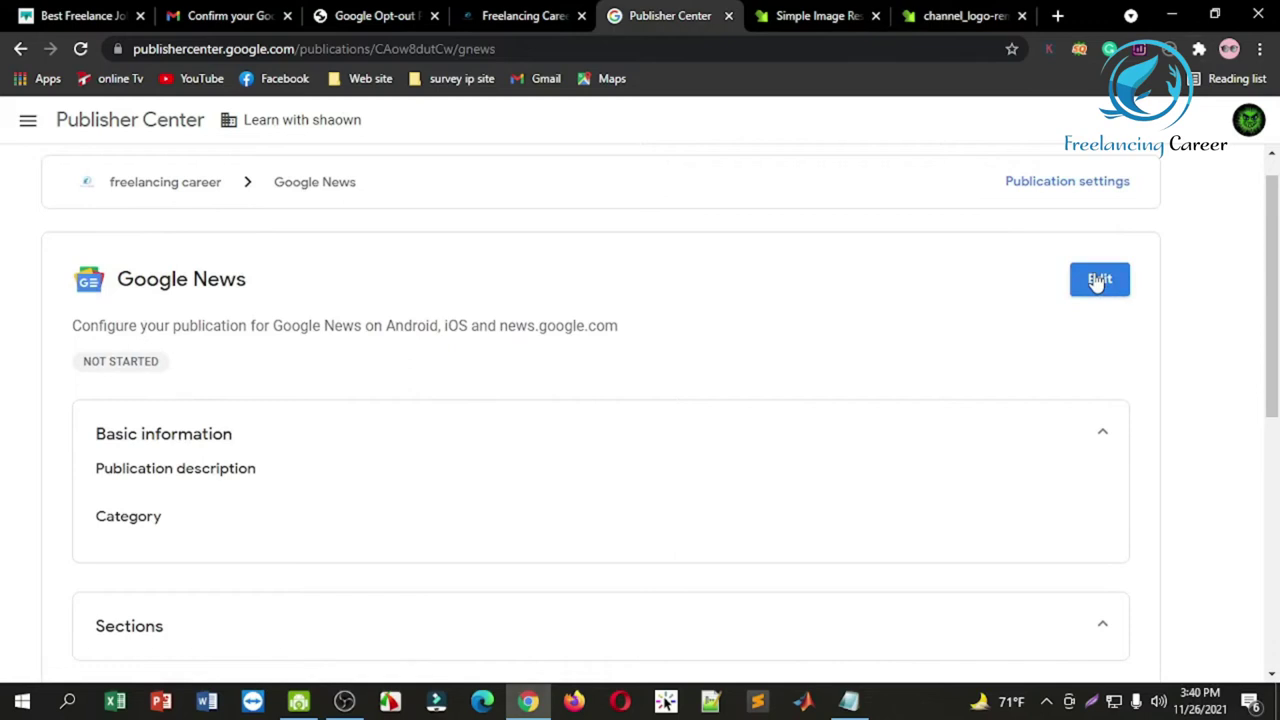
{"action": "left_click", "coordinate": [414, 452]}
{"action": "left_click", "coordinate": [383, 417]}
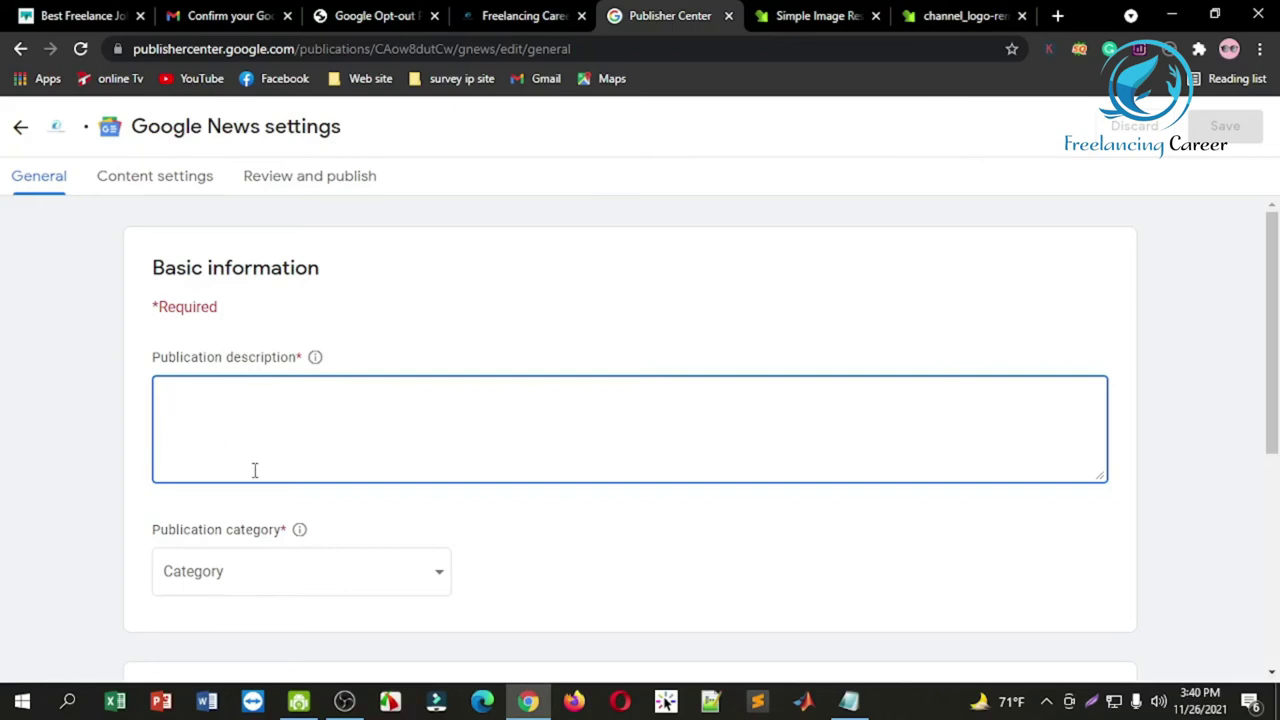
{"action": "left_click", "coordinate": [620, 704]}
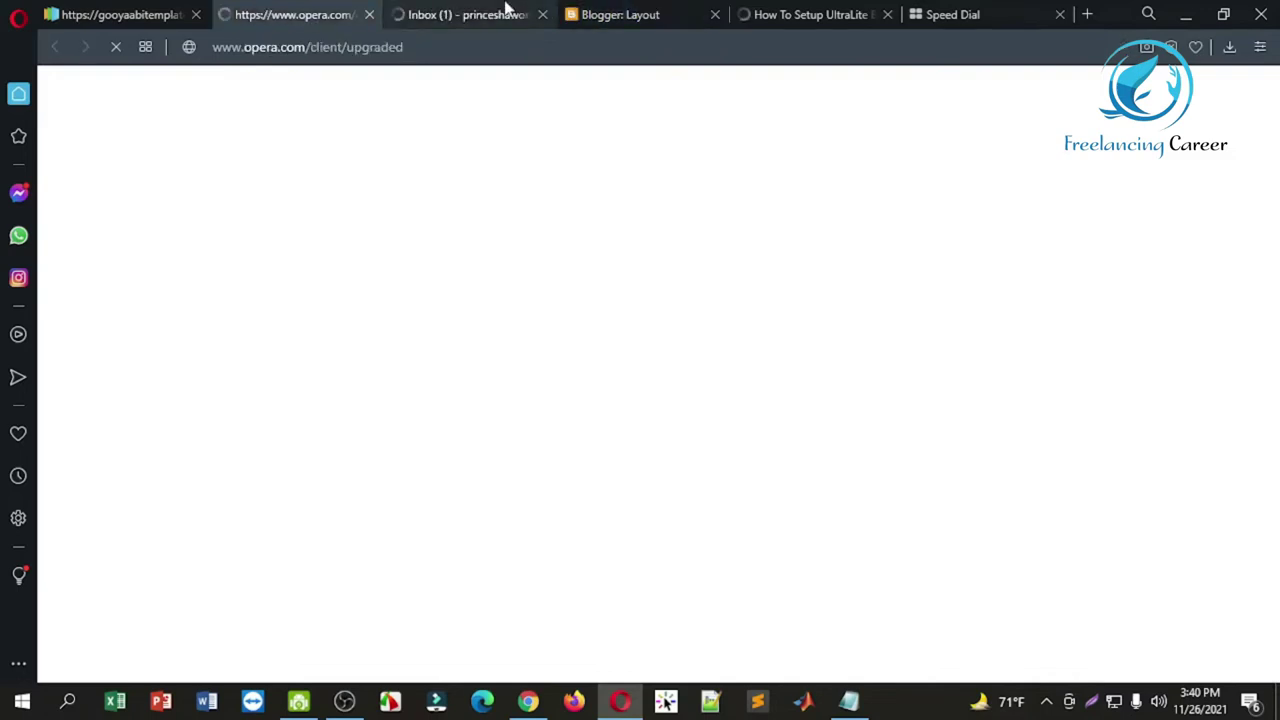
Step: Close the unneeded tabs and sign back into Gmail with the account password
{"action": "left_click", "coordinate": [505, 12]}
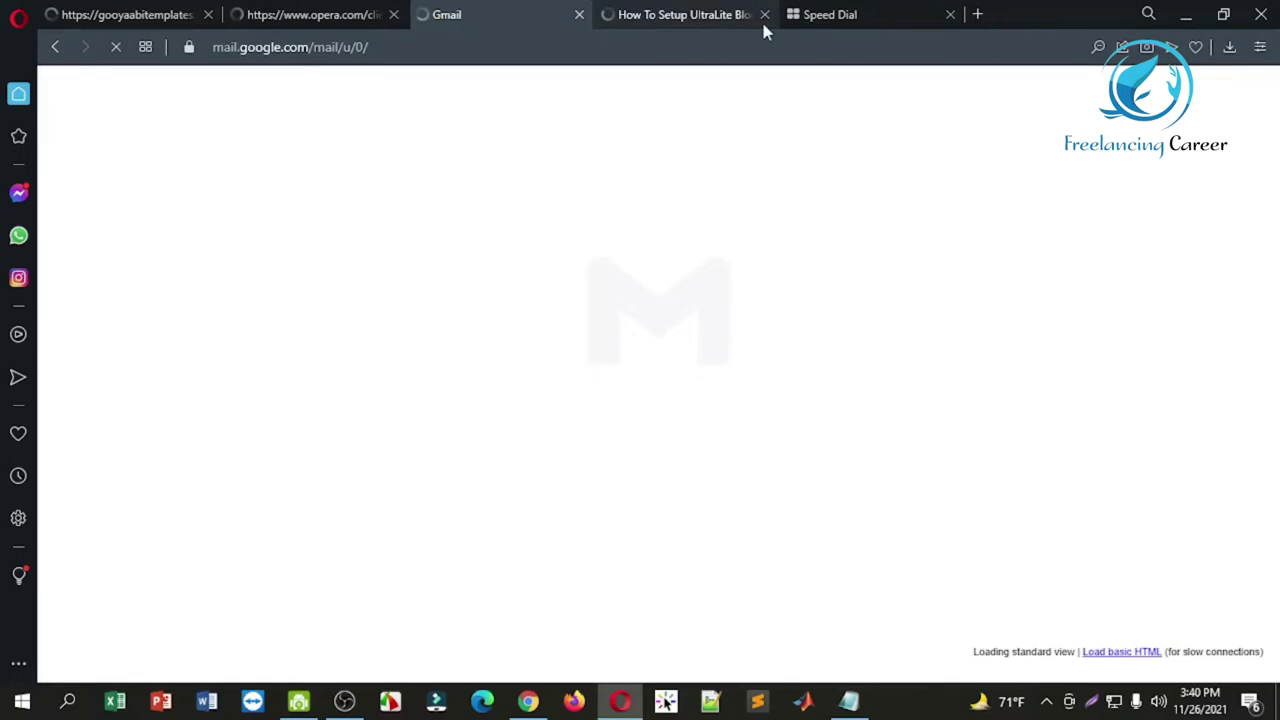
{"action": "left_click", "coordinate": [764, 15]}
{"action": "left_click", "coordinate": [764, 15]}
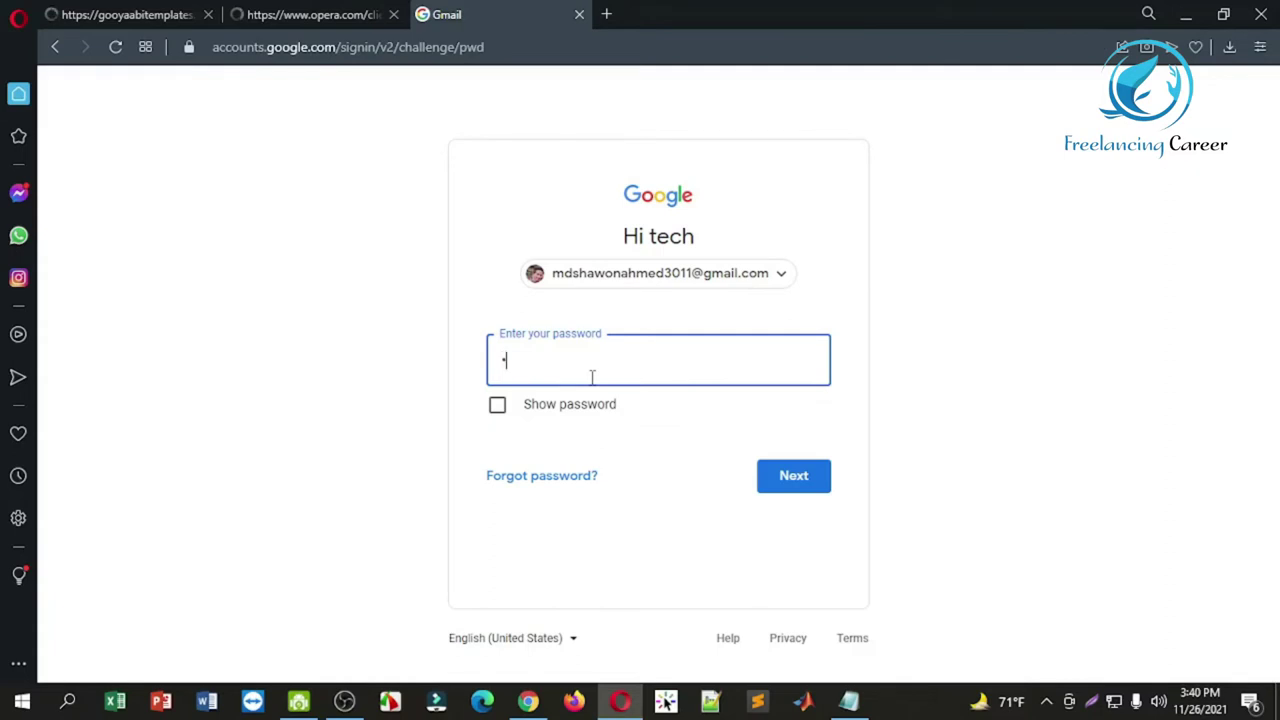
{"action": "type", "text": "••"}
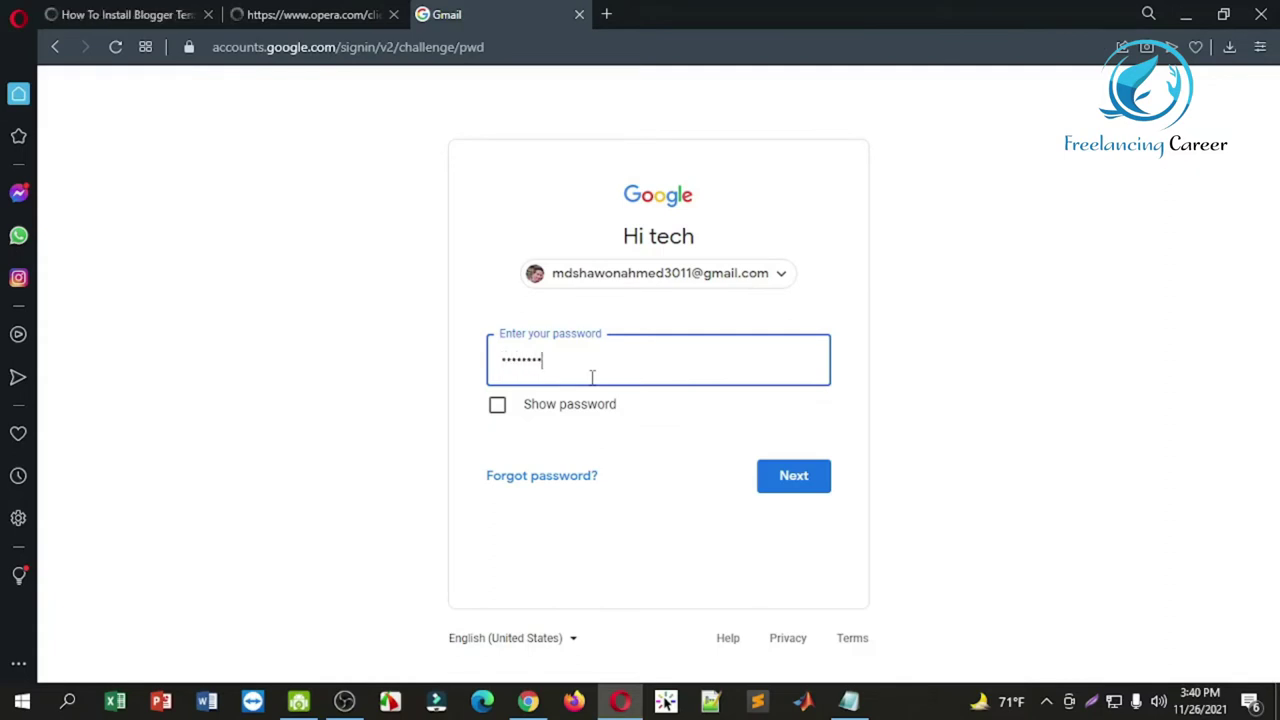
{"action": "type", "text": "•"}
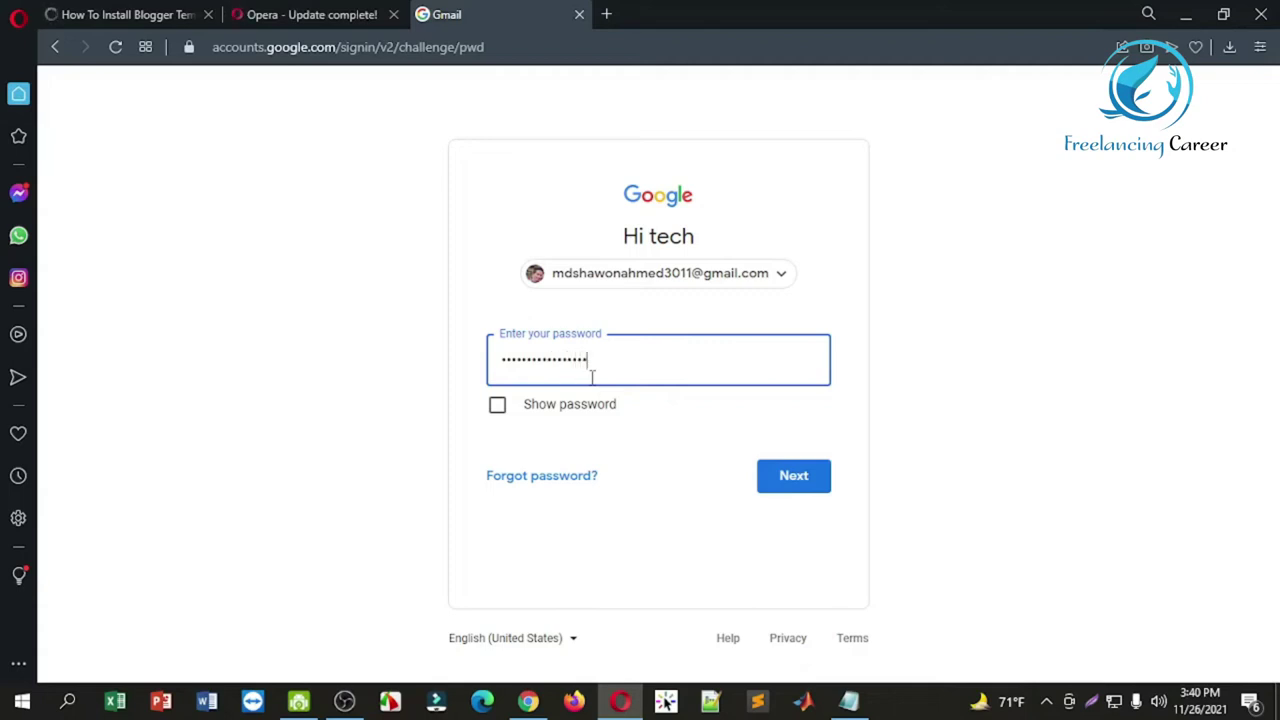
{"action": "key", "text": "Return"}
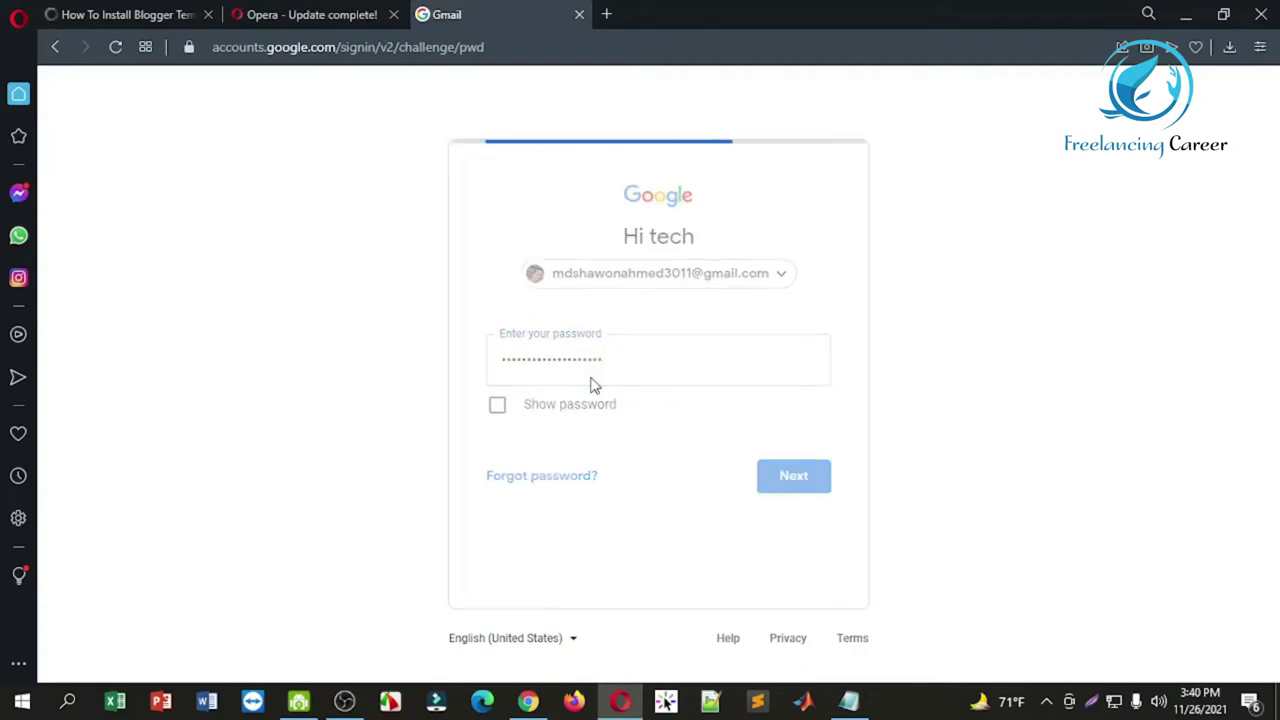
Step: Close the Opera update tab and search the web for 'blogger' in a new tab
{"action": "left_click", "coordinate": [393, 14]}
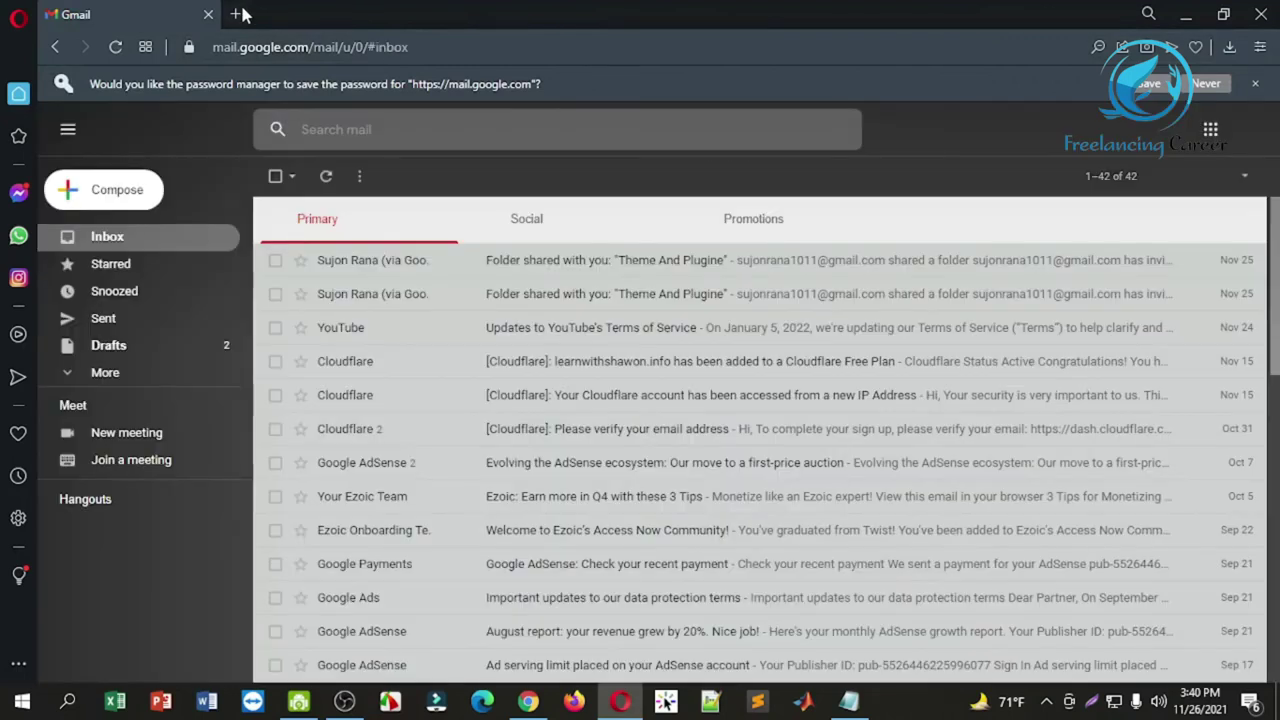
{"action": "left_click", "coordinate": [238, 14]}
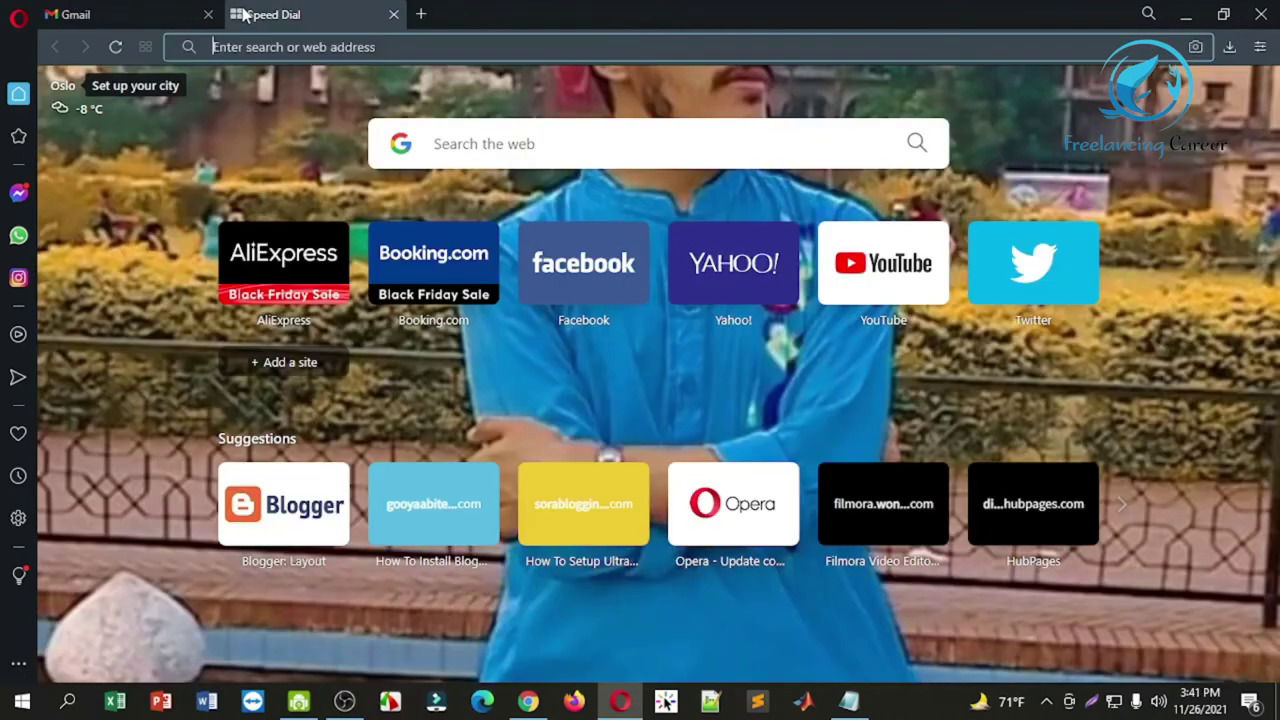
{"action": "type", "text": "blo"}
{"action": "key", "text": "Return"}
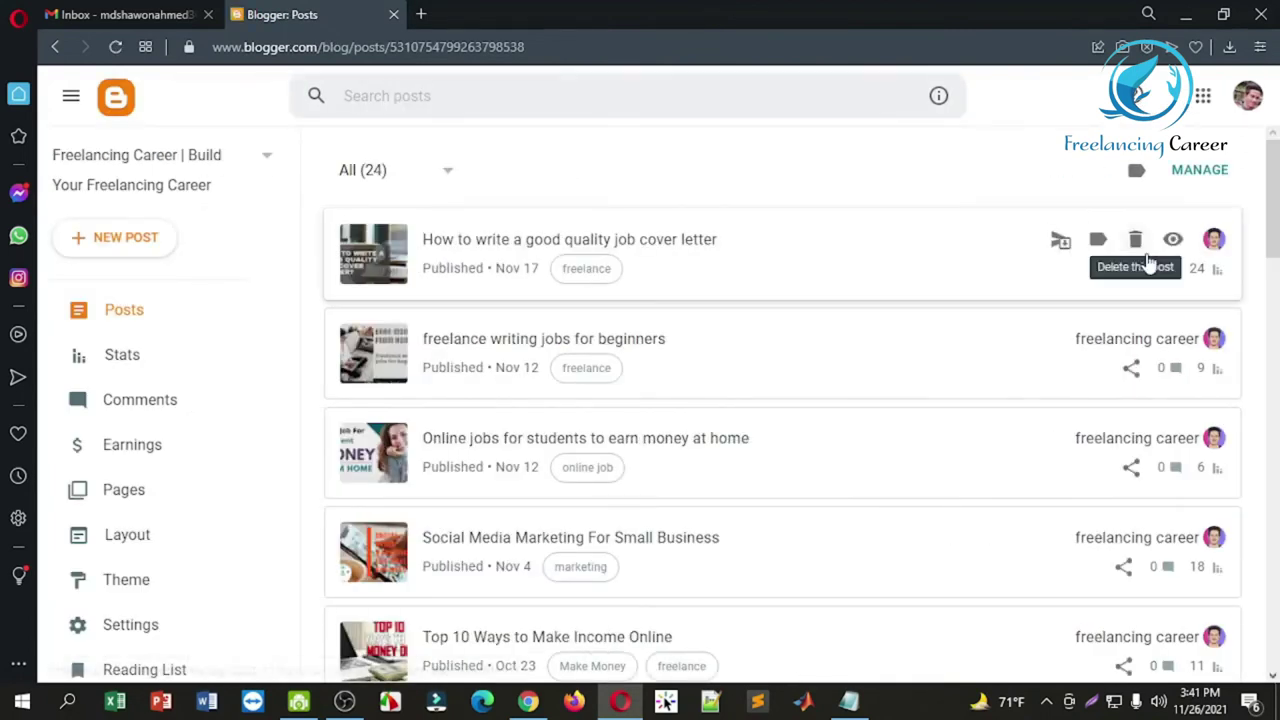
Step: Copy the search description from Blogger's Meta tags settings and return to Chrome
{"action": "left_click_drag", "start_coordinate": [1277, 194], "coordinate": [1276, 347]}
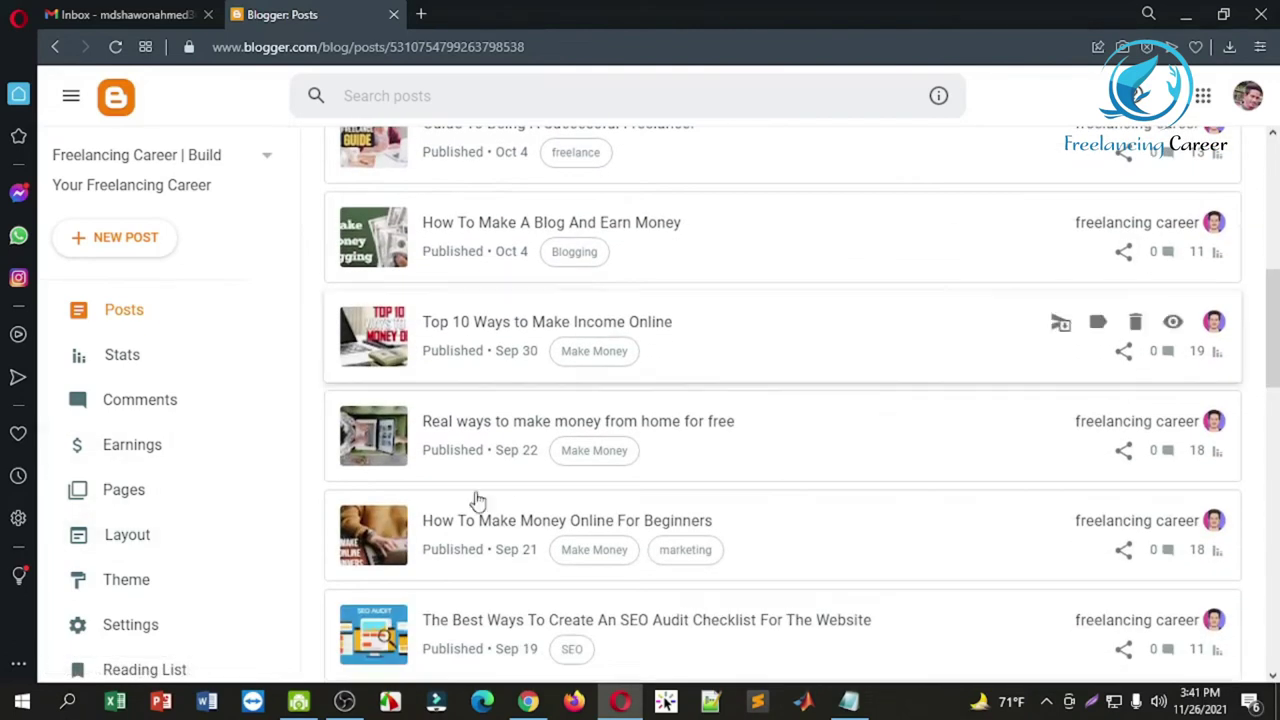
{"action": "left_click", "coordinate": [147, 625]}
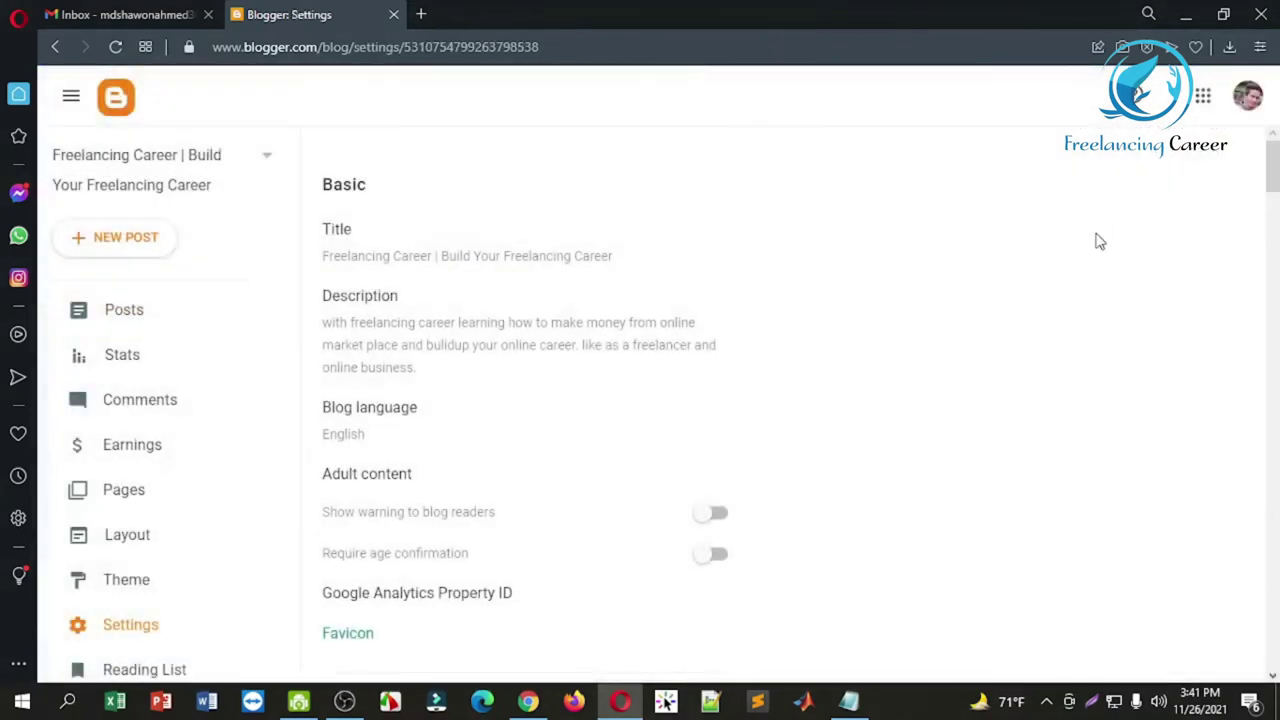
{"action": "left_click_drag", "start_coordinate": [1274, 170], "coordinate": [1276, 525]}
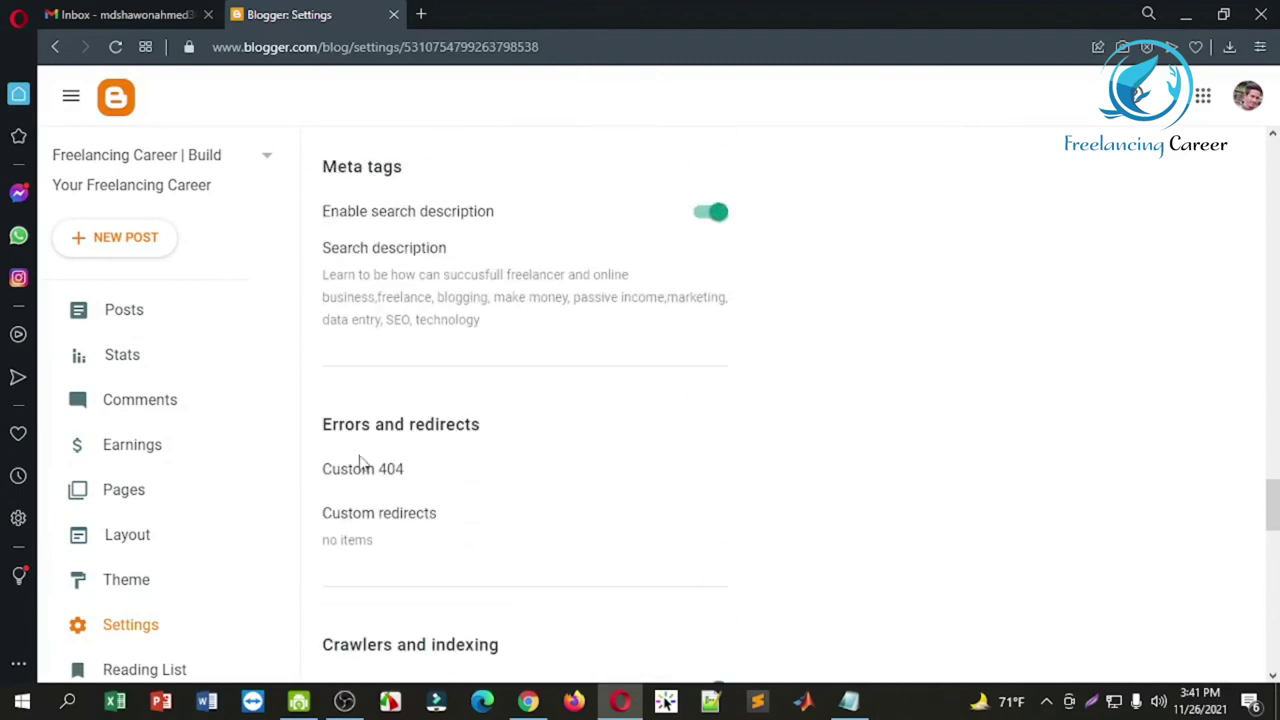
{"action": "left_click_drag", "start_coordinate": [573, 390], "coordinate": [497, 316]}
{"action": "key", "text": "ctrl+c"}
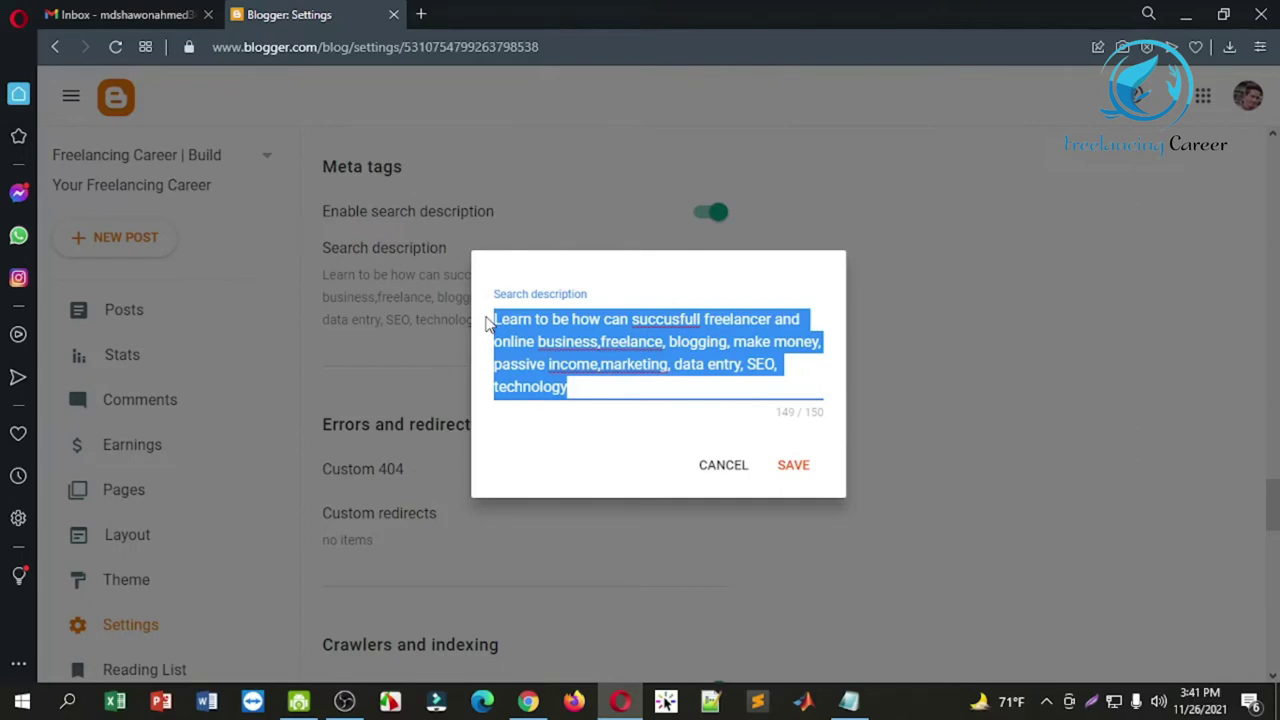
{"action": "left_click", "coordinate": [797, 467]}
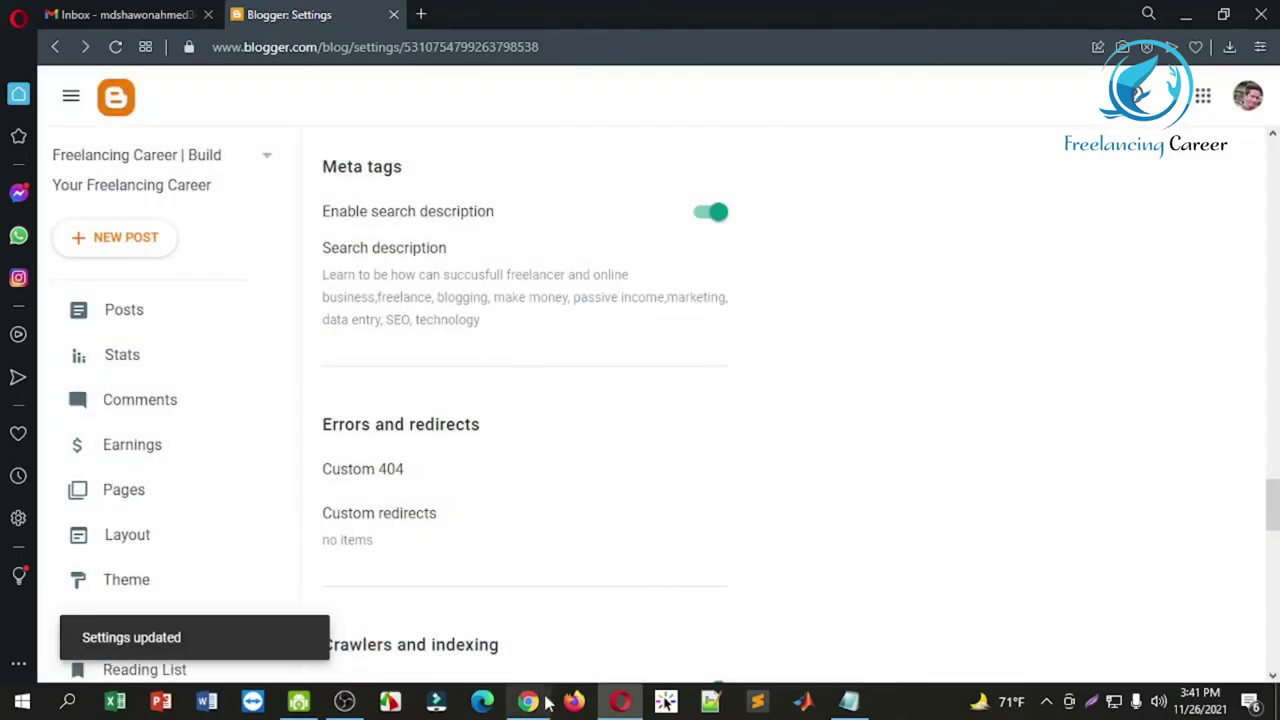
{"action": "left_click", "coordinate": [545, 702]}
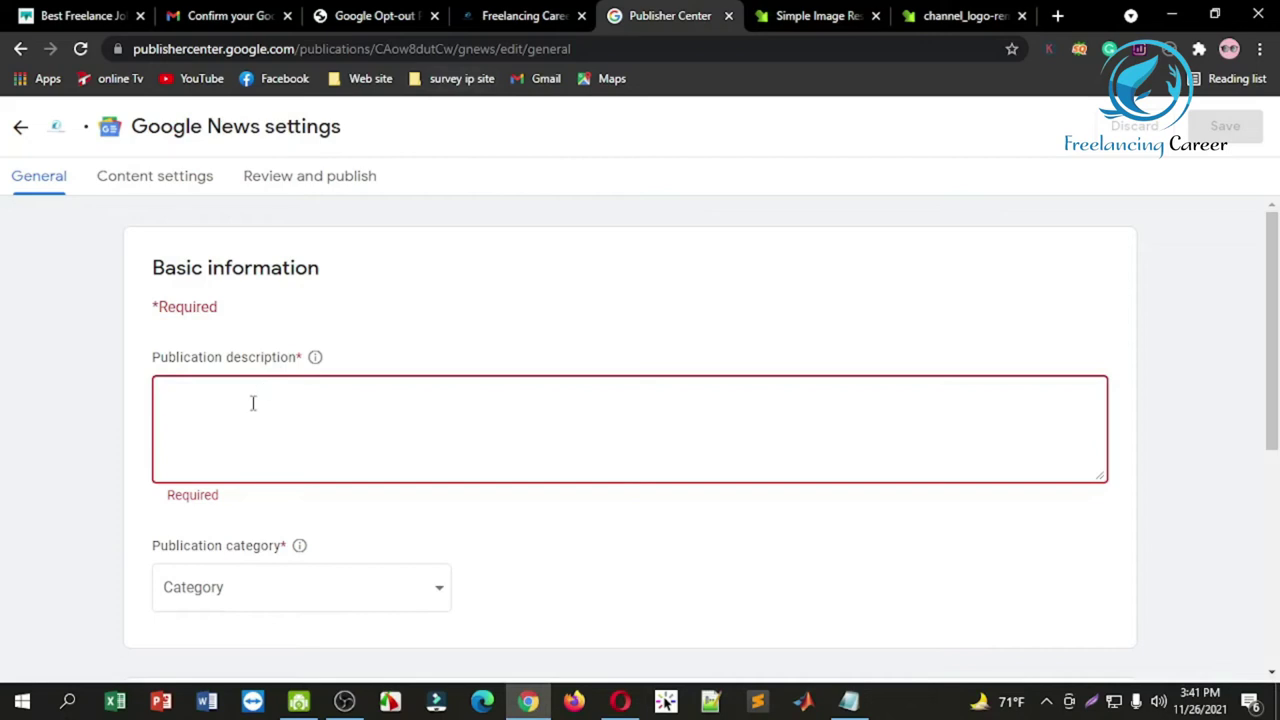
Step: Paste the blog description and correct 'succusfull' to 'successfully'
{"action": "key", "text": "ctrl+v"}
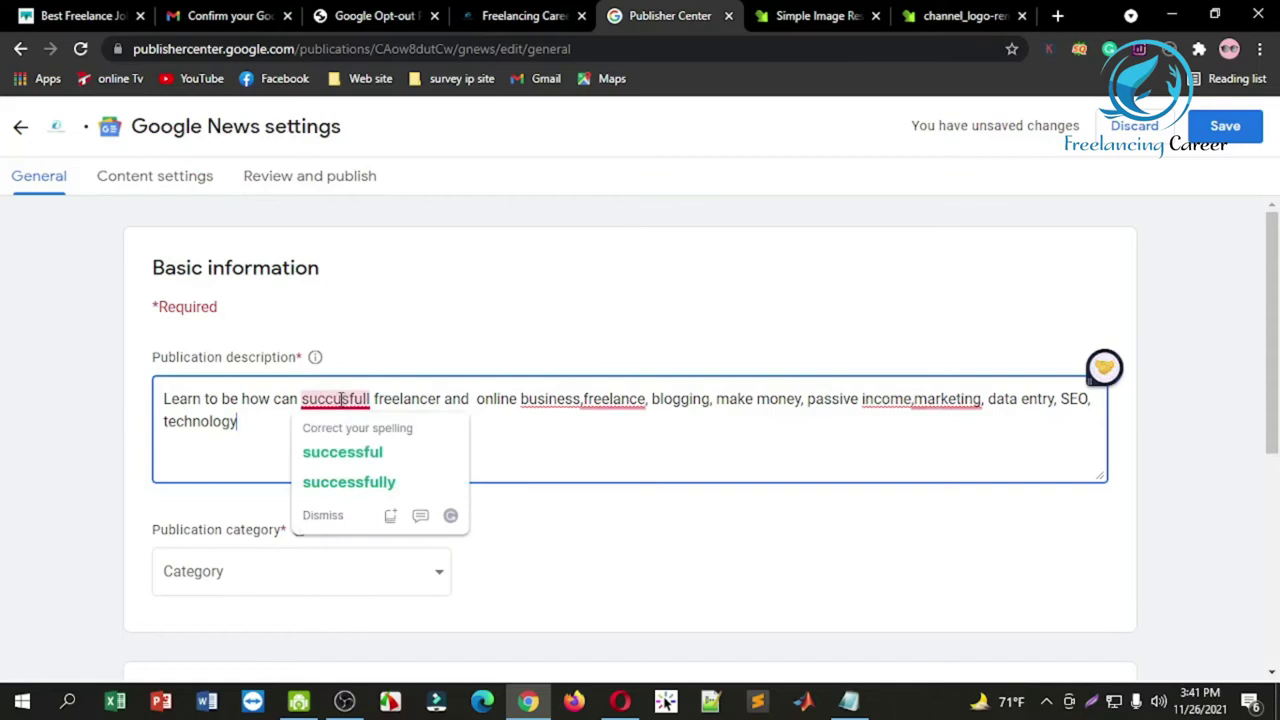
{"action": "double_click", "coordinate": [336, 399]}
{"action": "type", "text": "successfully"}
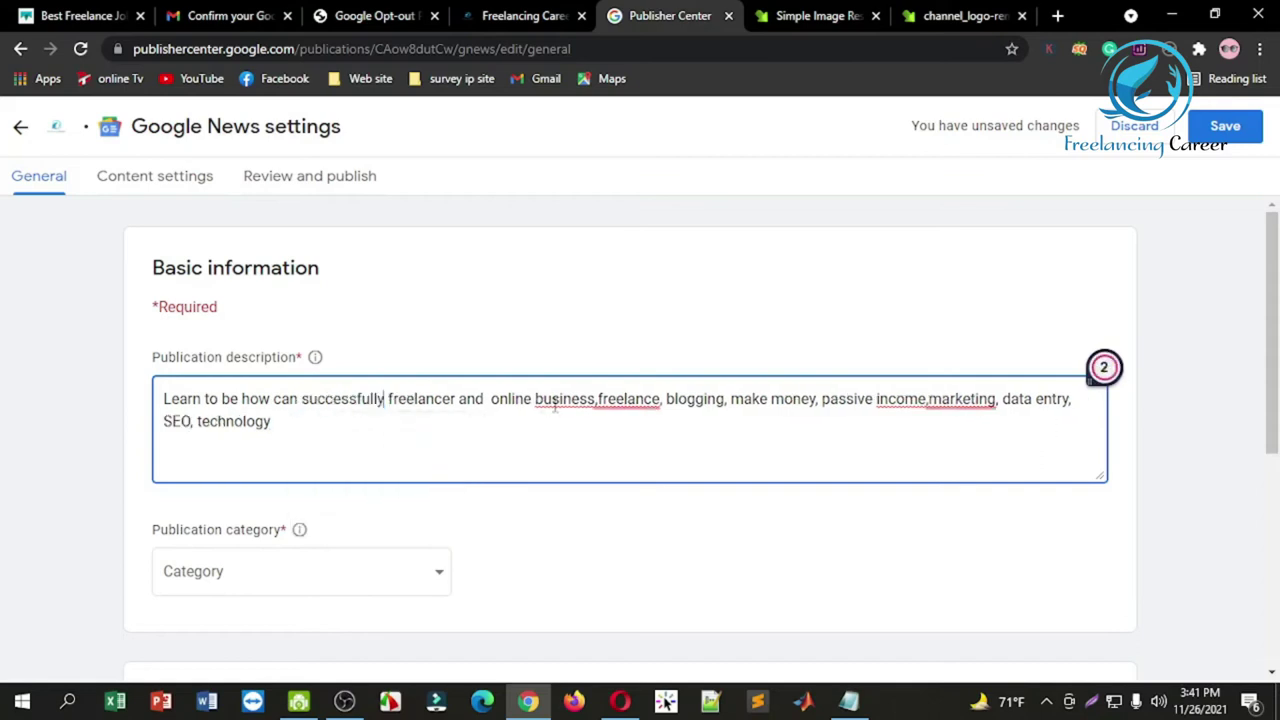
Step: Add the missing spaces after commas in 'business,freelance' and 'income,marketing'
{"action": "mouse_move", "coordinate": [562, 399]}
{"action": "left_click", "coordinate": [629, 451]}
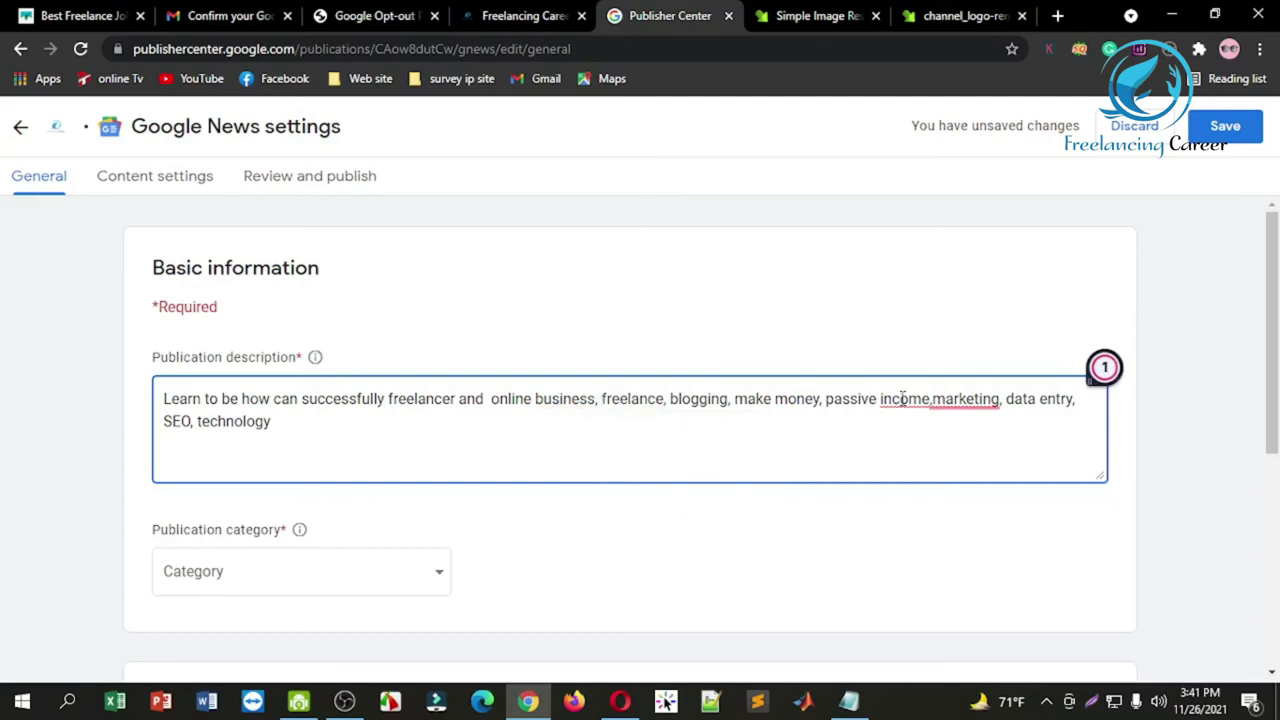
{"action": "mouse_move", "coordinate": [935, 399]}
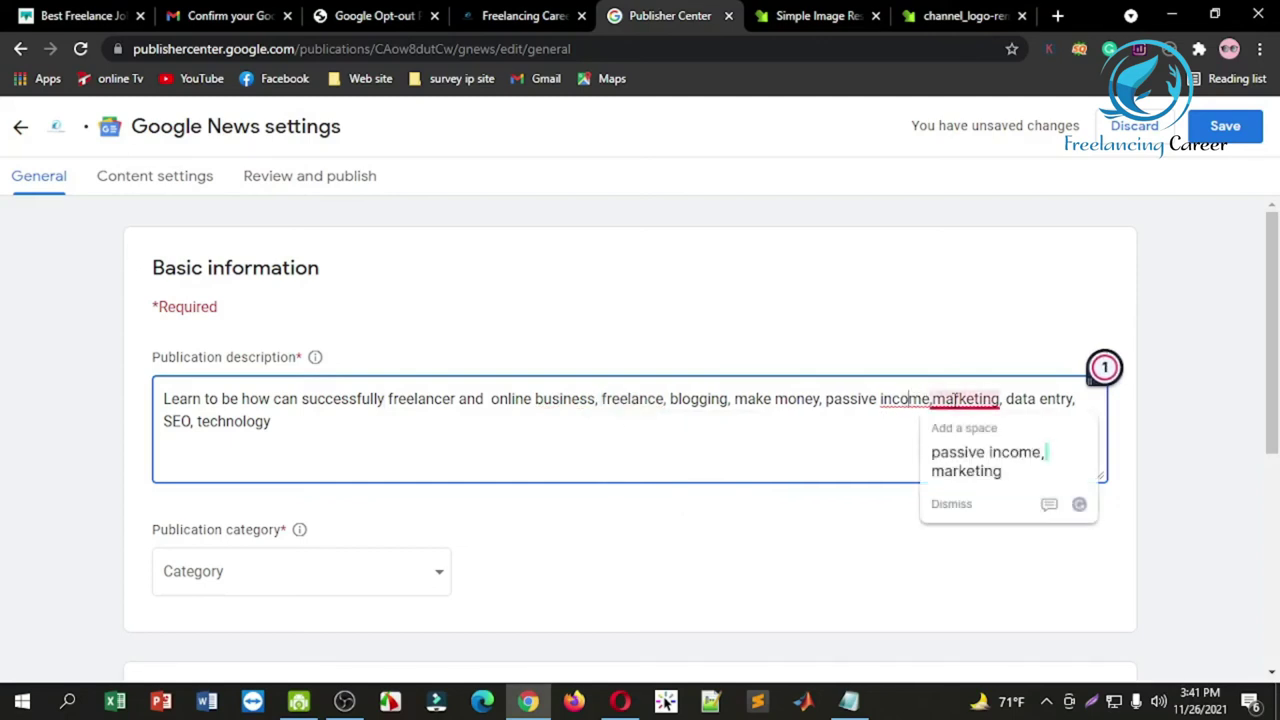
{"action": "left_click", "coordinate": [957, 466]}
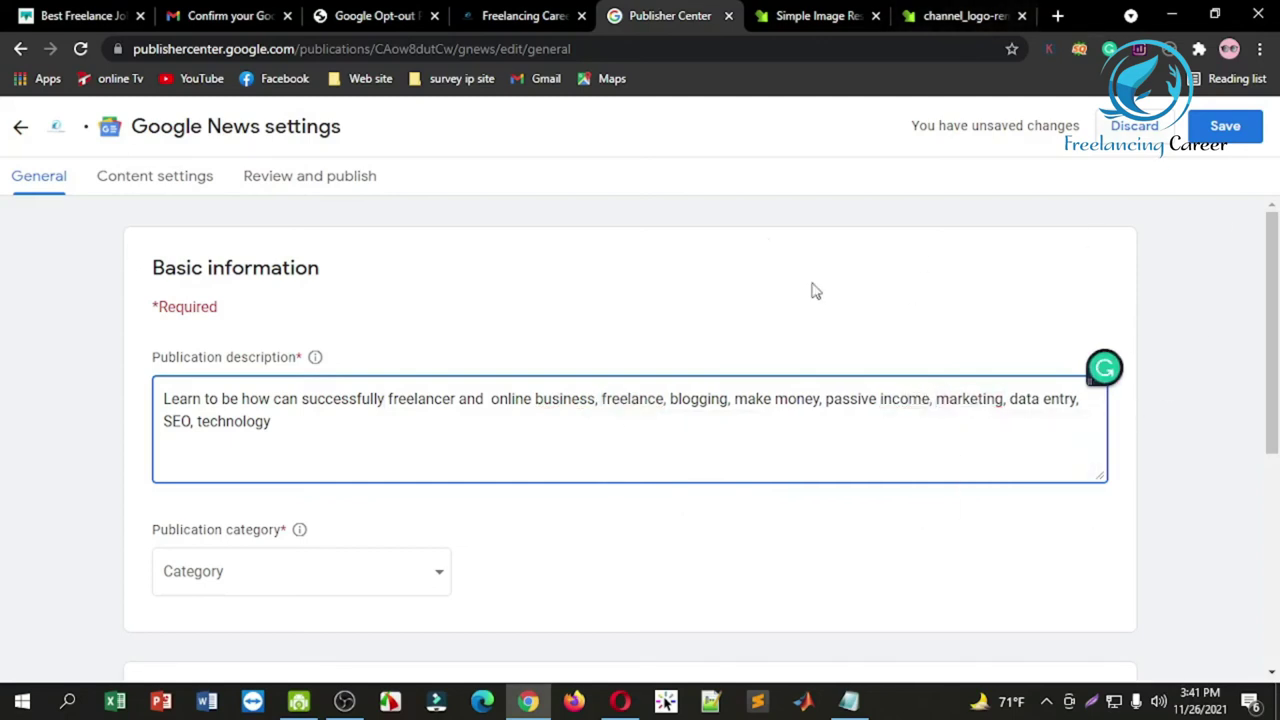
{"action": "left_click_drag", "start_coordinate": [1274, 290], "coordinate": [1274, 417]}
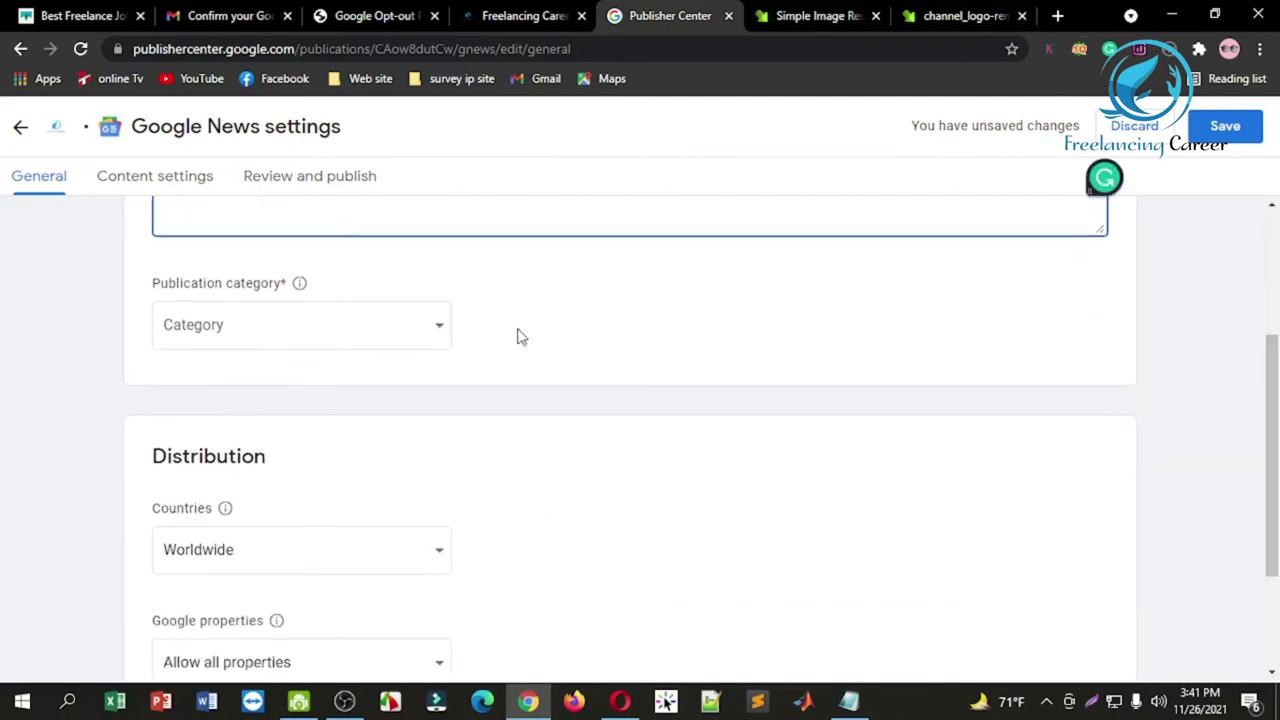
Step: Choose Science & Technology from the Publication category dropdown
{"action": "left_click", "coordinate": [365, 341]}
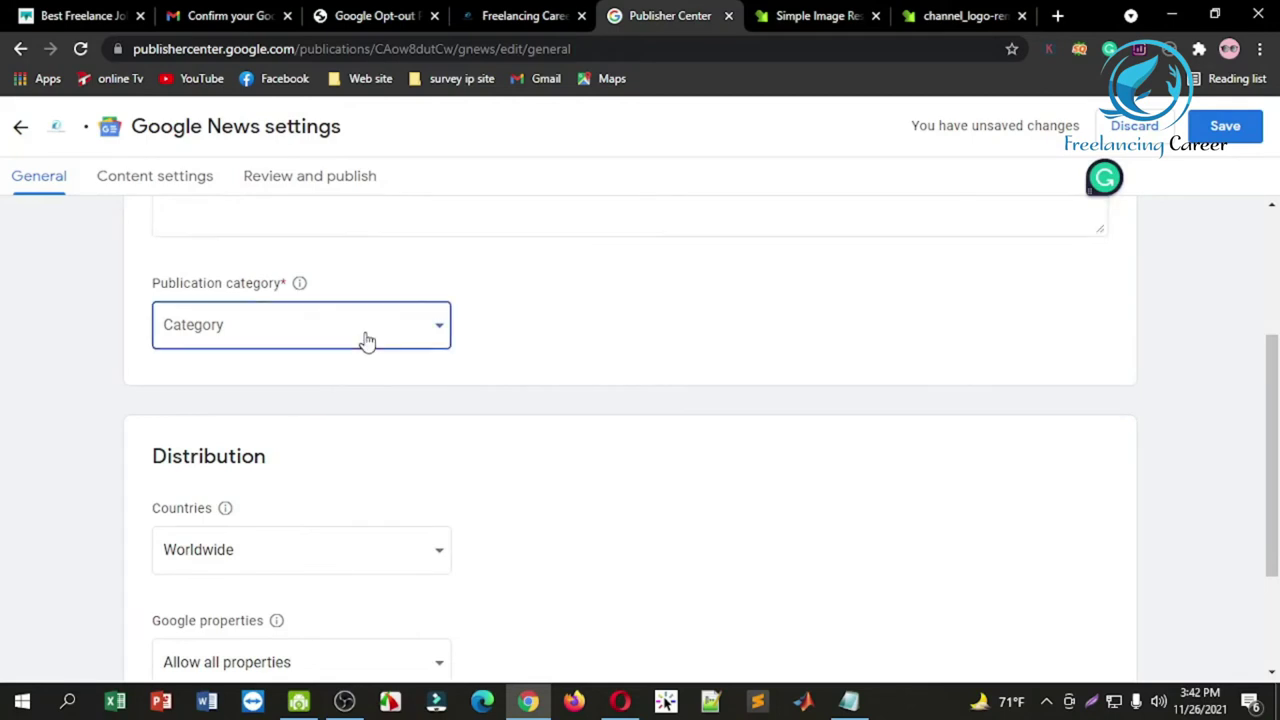
{"action": "left_click_drag", "start_coordinate": [450, 370], "coordinate": [458, 488]}
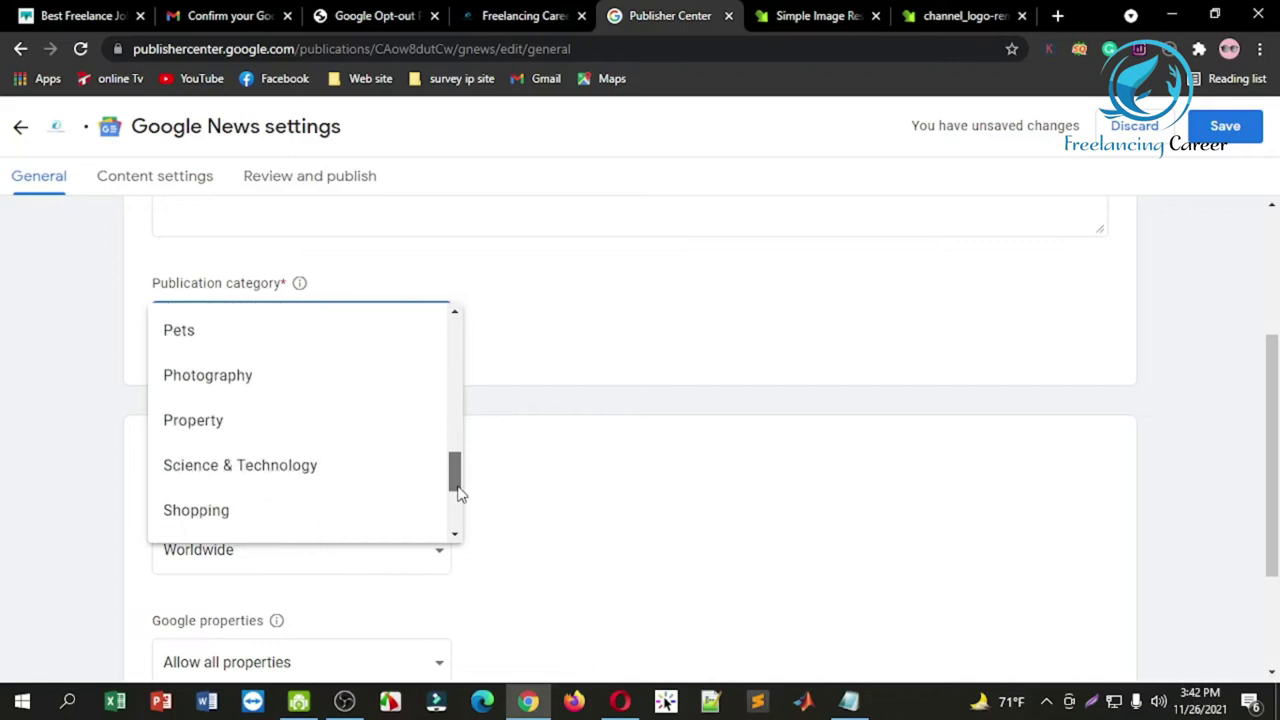
{"action": "left_click", "coordinate": [312, 470]}
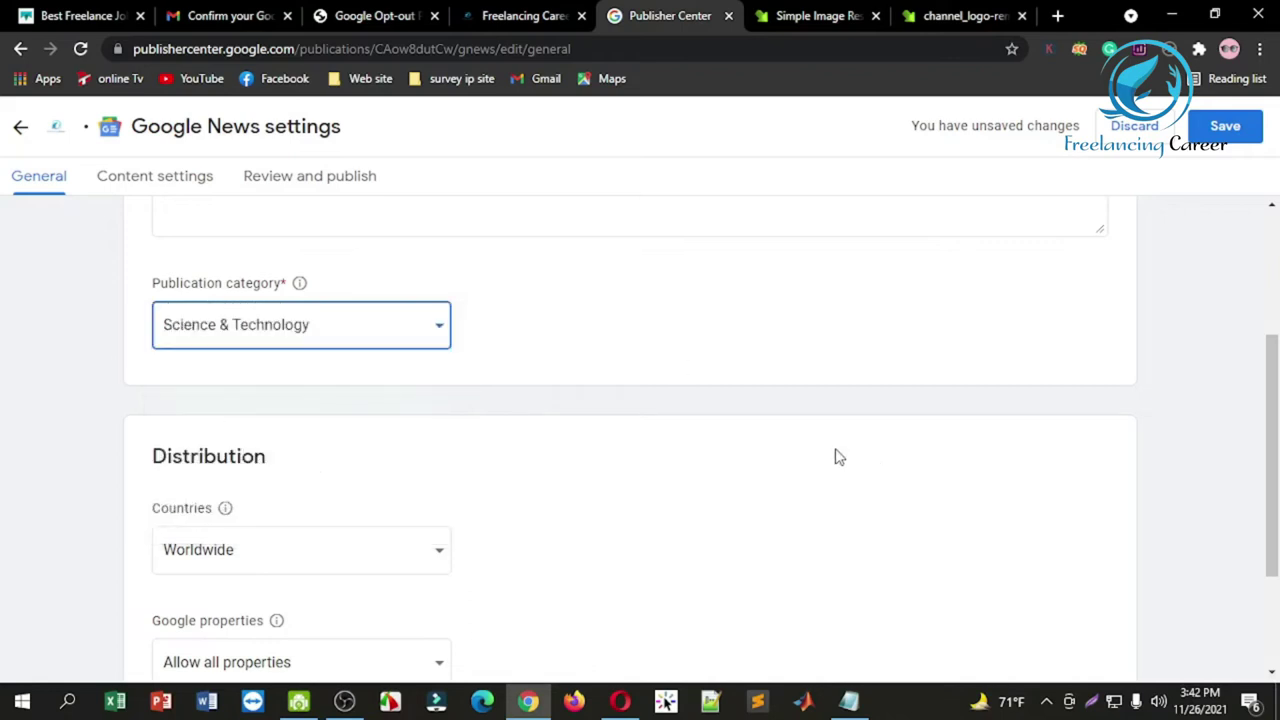
{"action": "left_click_drag", "start_coordinate": [1274, 452], "coordinate": [1274, 532]}
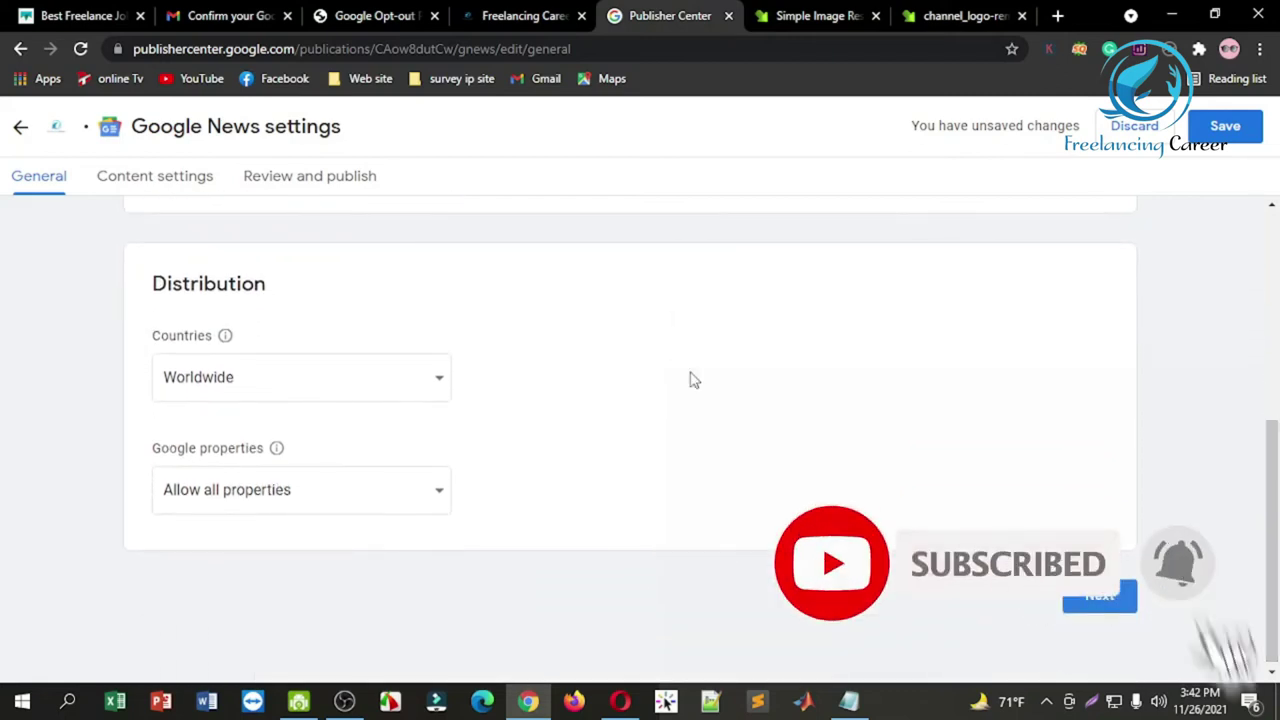
{"action": "left_click", "coordinate": [526, 15]}
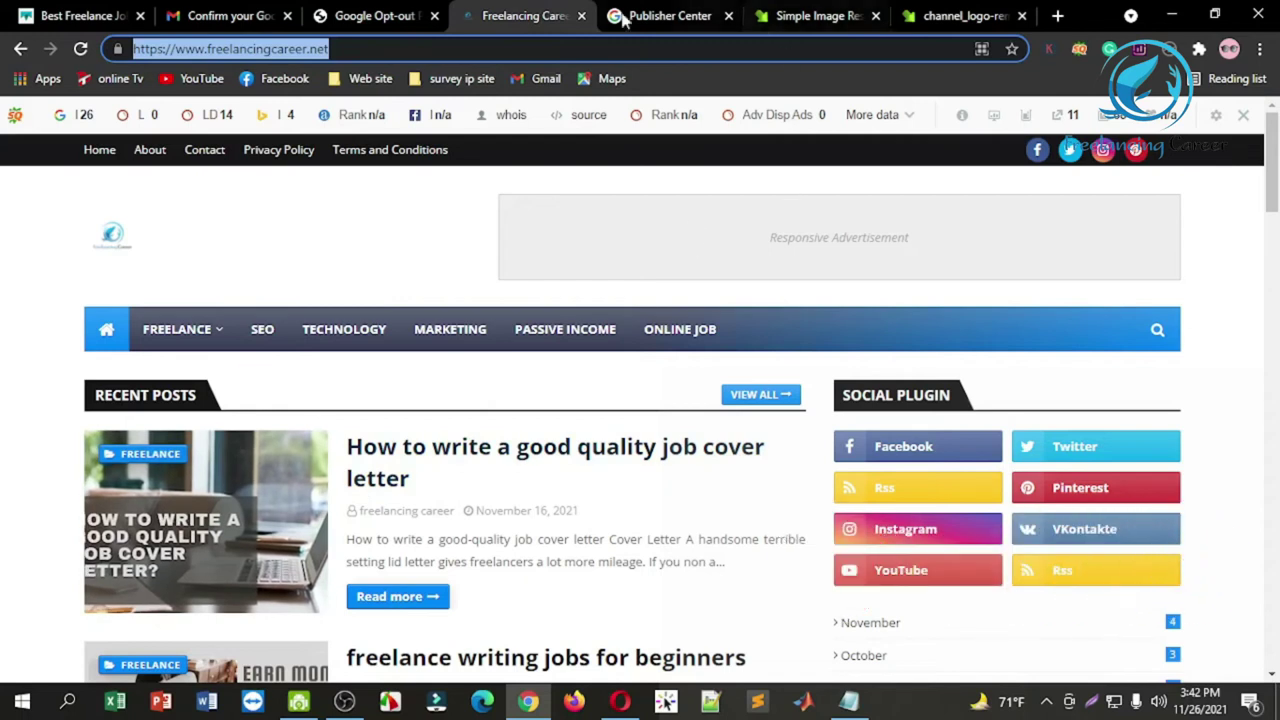
Step: Save the Google News general settings from the Publisher Center tab
{"action": "left_click", "coordinate": [665, 15]}
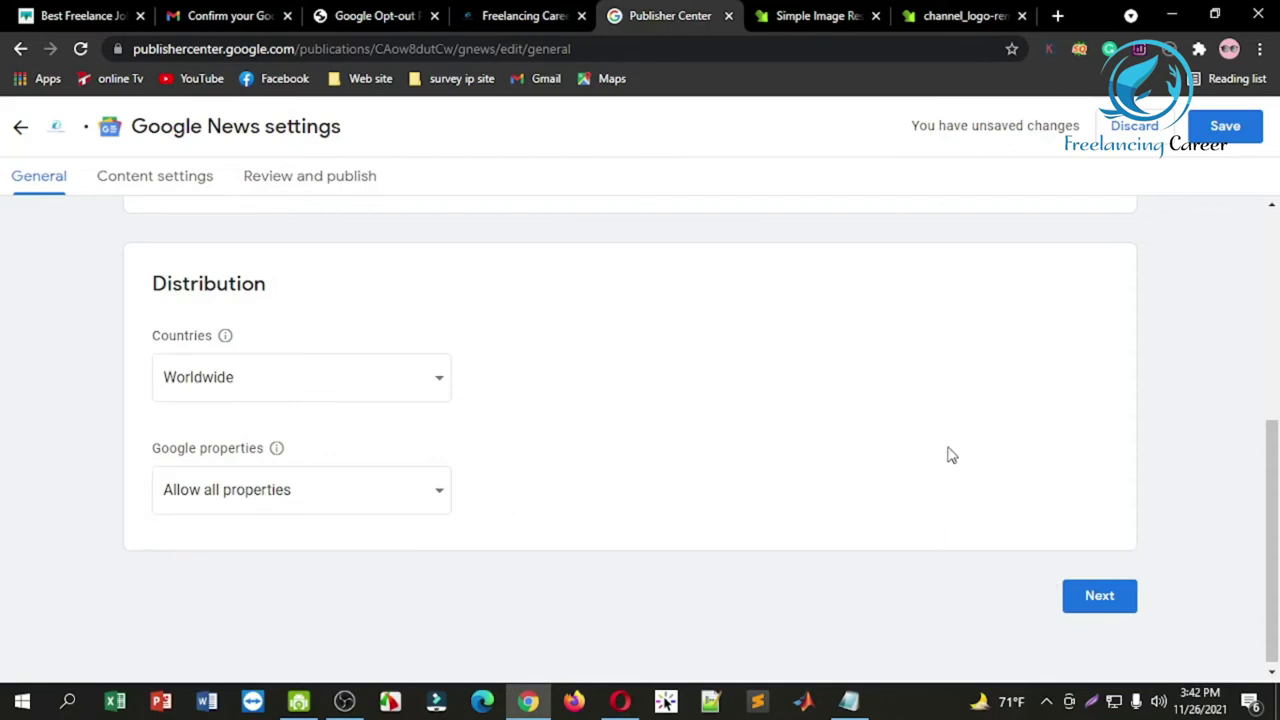
{"action": "left_click", "coordinate": [1246, 129]}
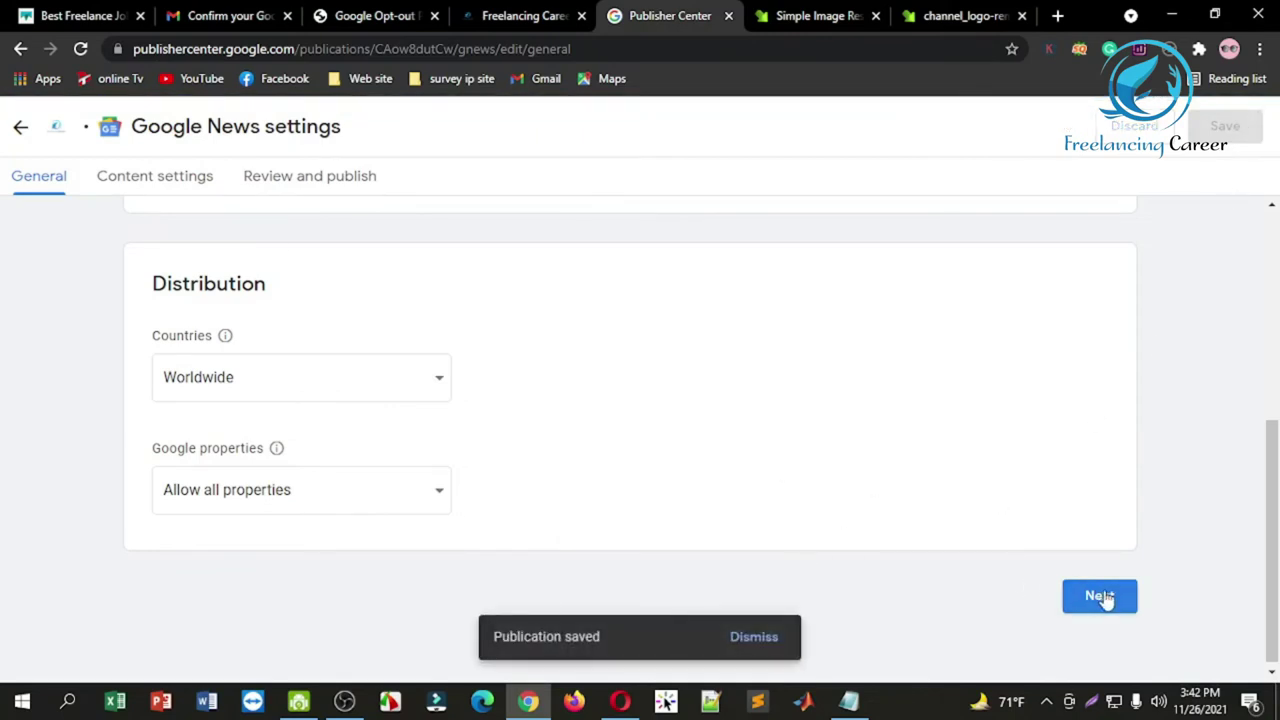
{"action": "left_click", "coordinate": [152, 186]}
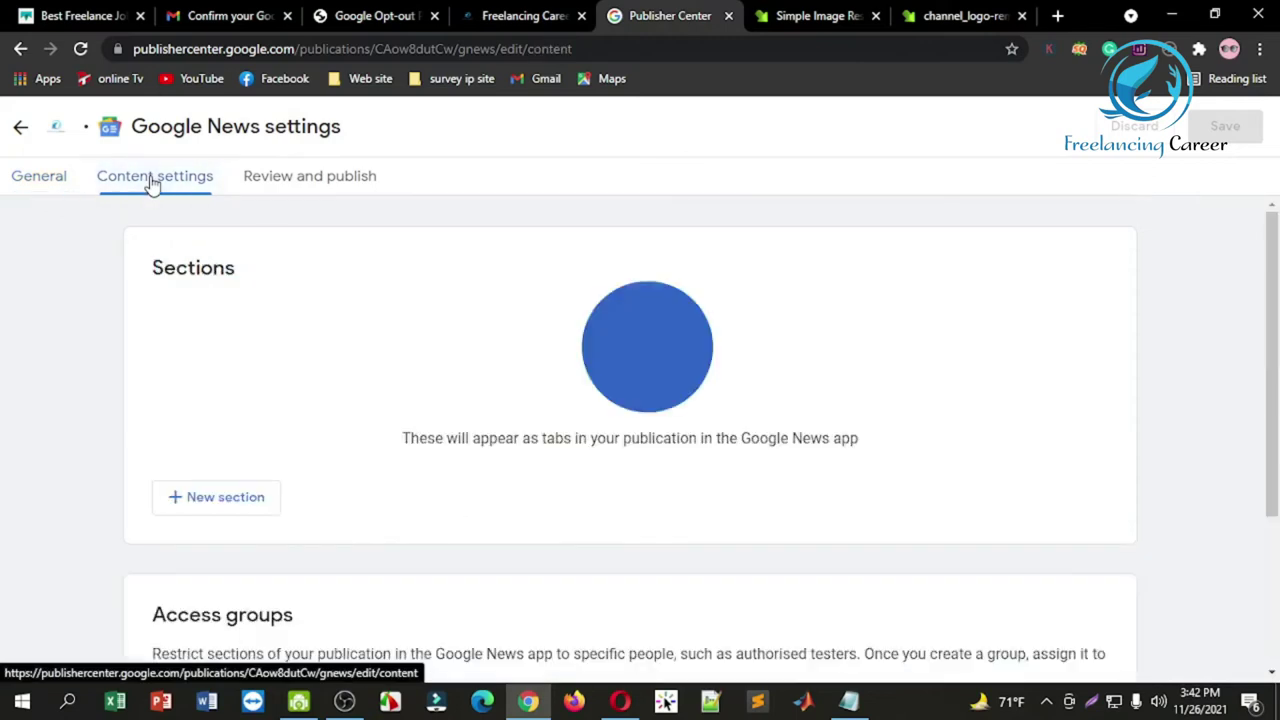
Step: Advance to Content settings and choose Feed under + New section
{"action": "left_click", "coordinate": [48, 180]}
{"action": "left_click_drag", "start_coordinate": [1272, 270], "coordinate": [1276, 497]}
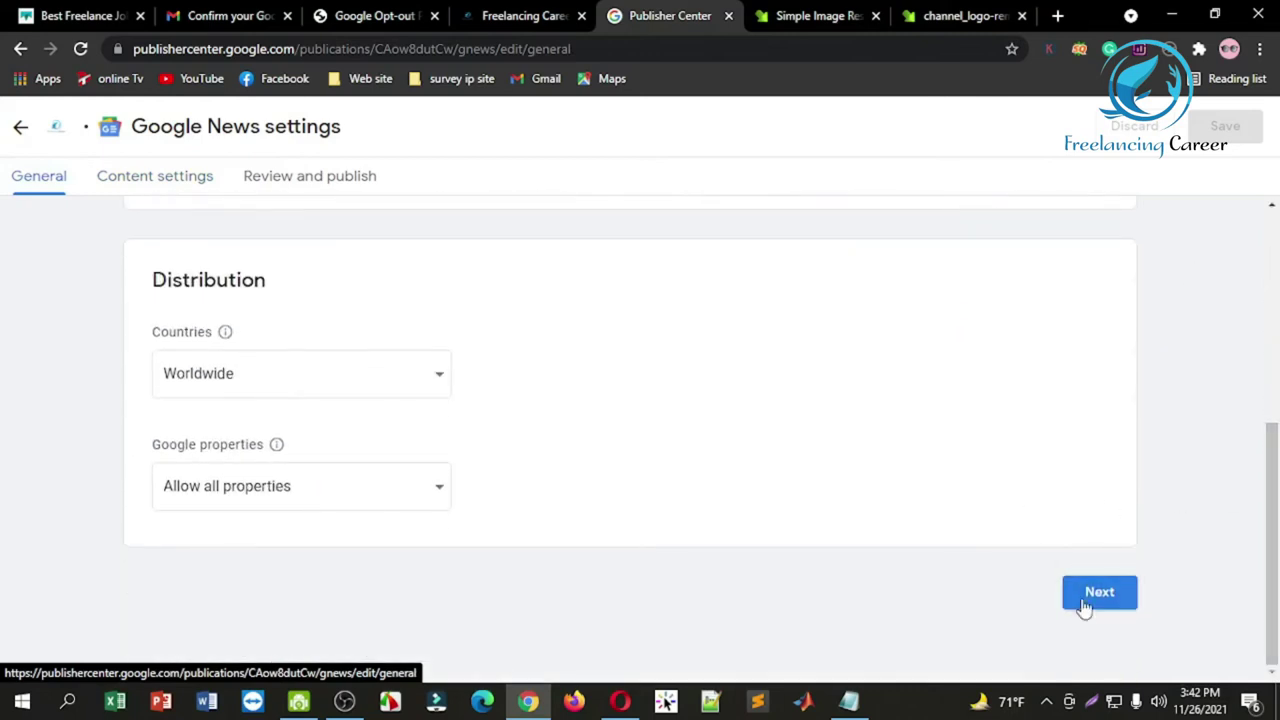
{"action": "left_click", "coordinate": [1083, 604]}
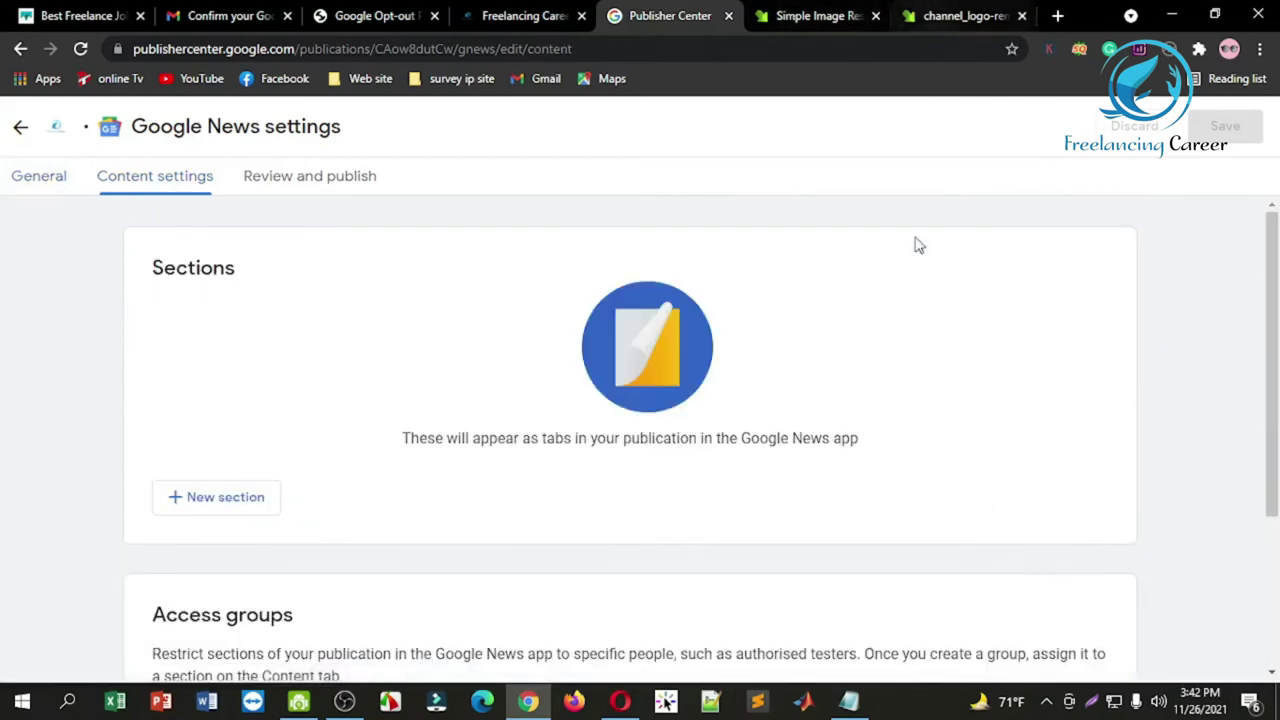
{"action": "scroll", "coordinate": [1275, 262], "scroll_direction": "down", "scroll_amount": 2}
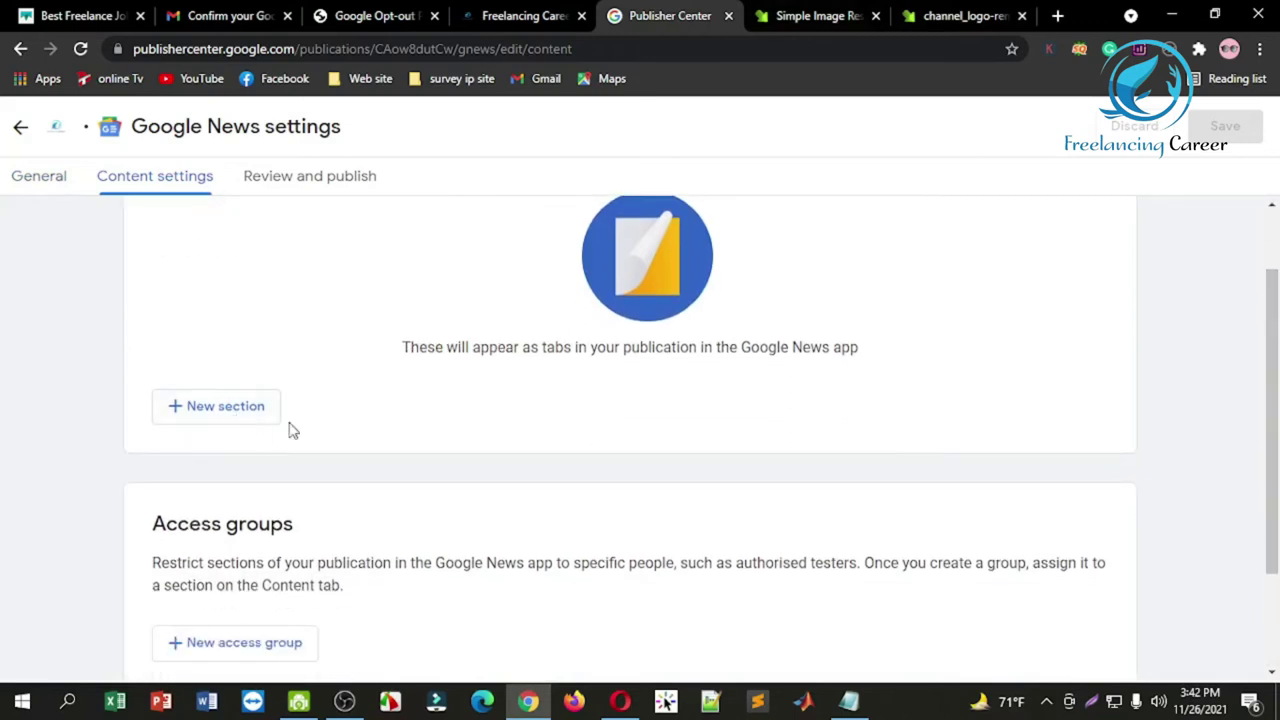
{"action": "left_click", "coordinate": [240, 410]}
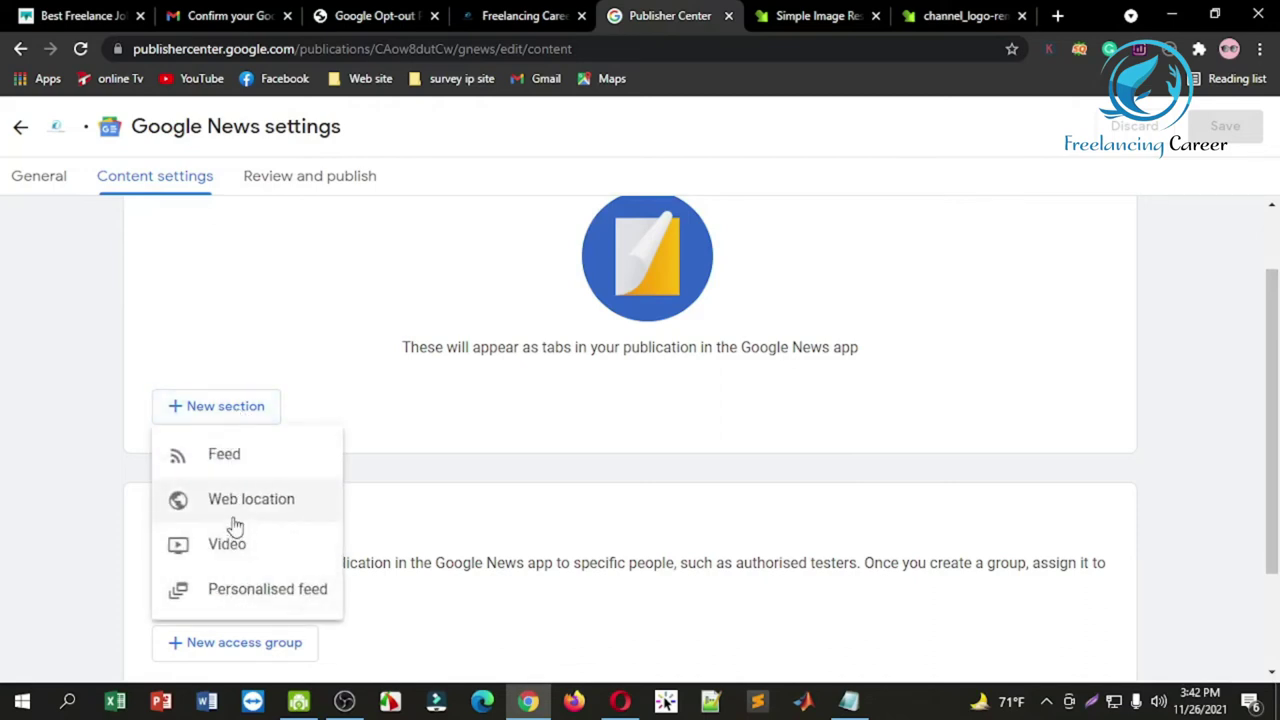
{"action": "left_click", "coordinate": [243, 457]}
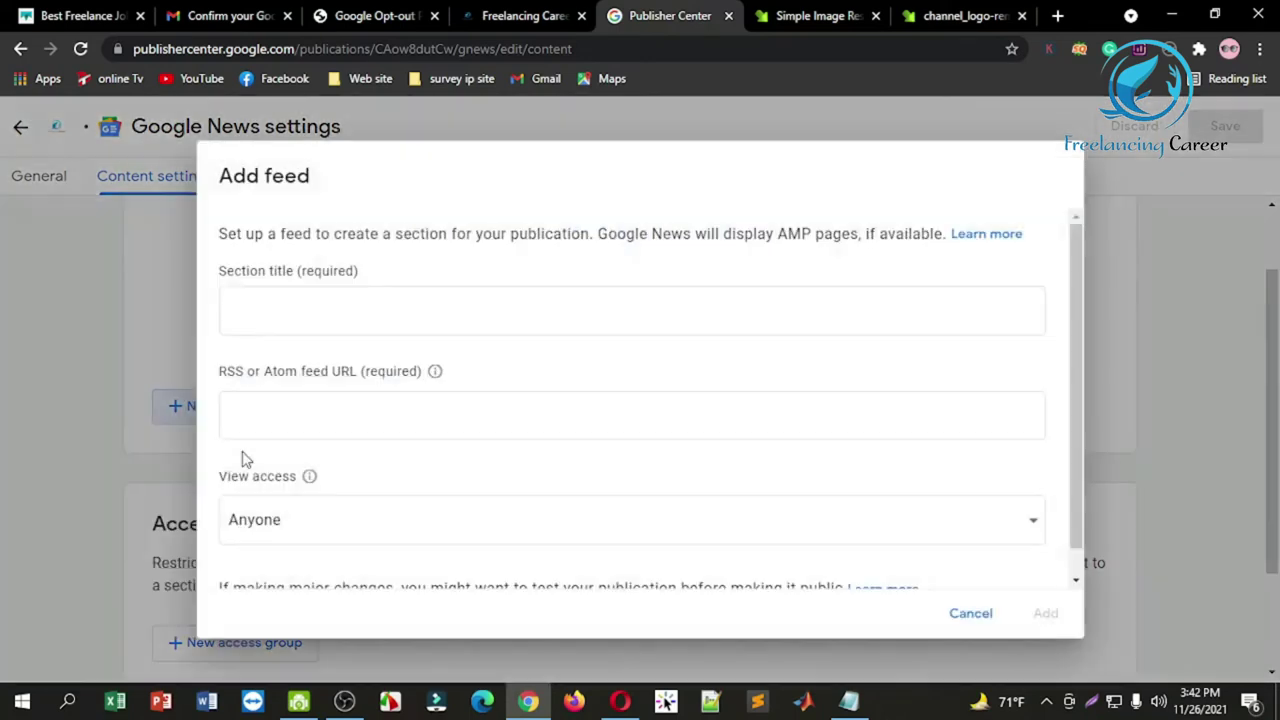
Step: Enter 'freelancingcareer' as the Add feed dialog's Section title
{"action": "left_click", "coordinate": [334, 317]}
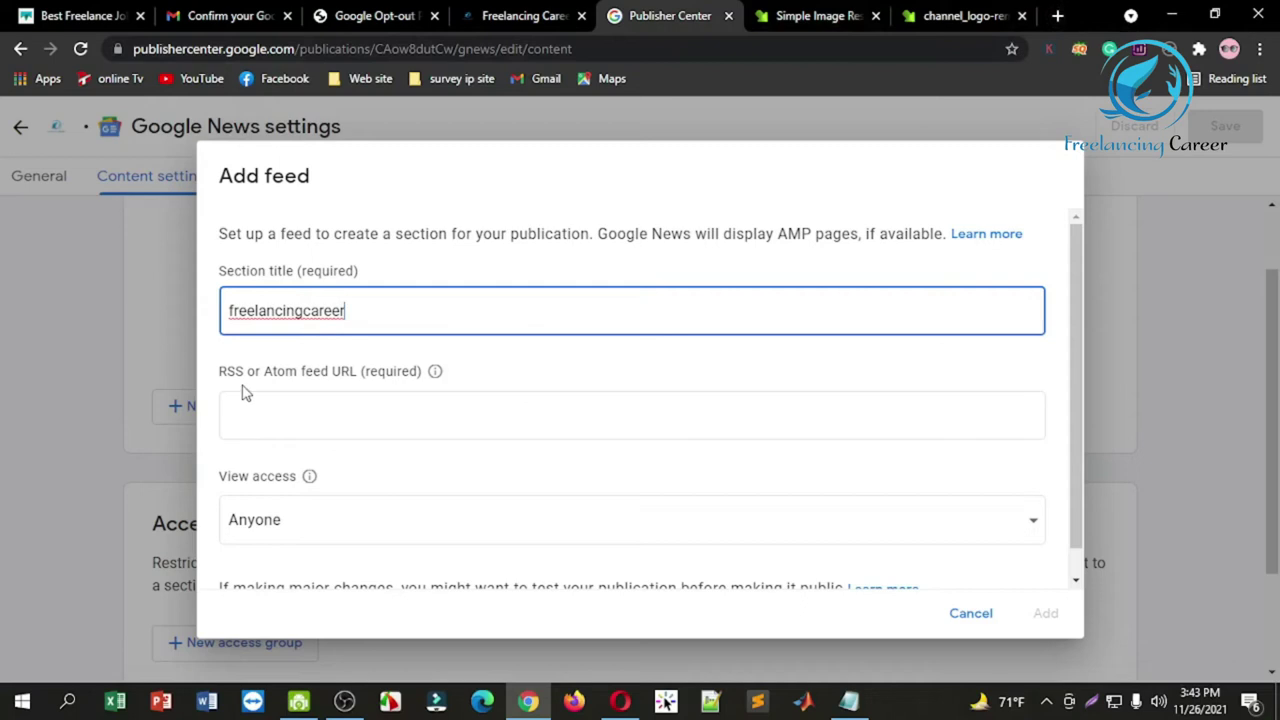
{"action": "left_click", "coordinate": [1058, 17]}
Step: Search Google for 'feedburner' and open FeedBurner's My Feeds page
{"action": "type", "text": "f"}
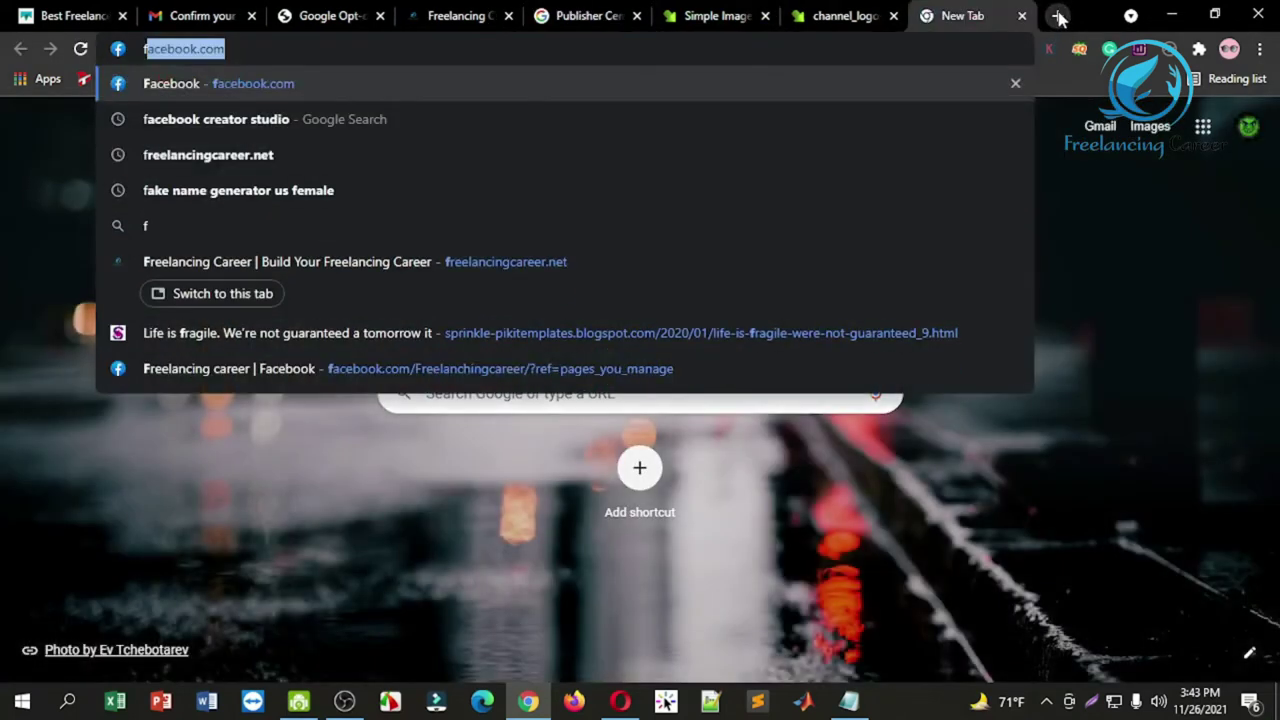
{"action": "type", "text": "eed"}
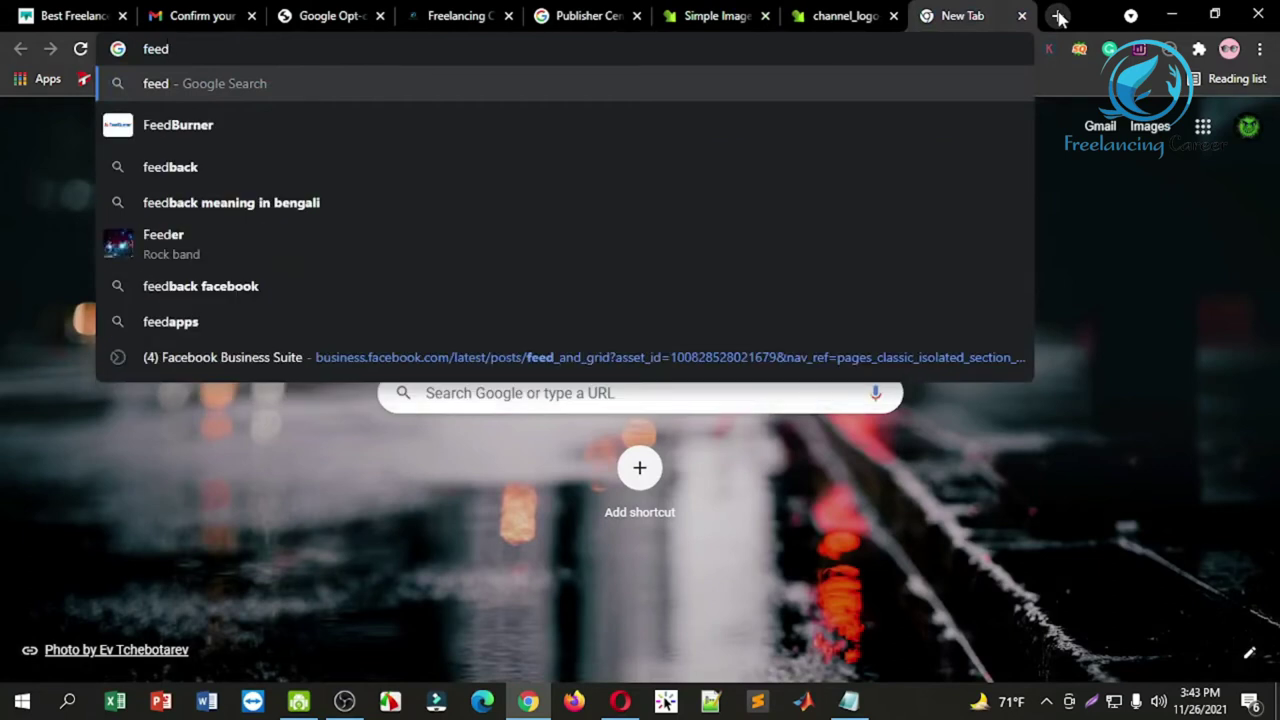
{"action": "key", "text": "Down"}
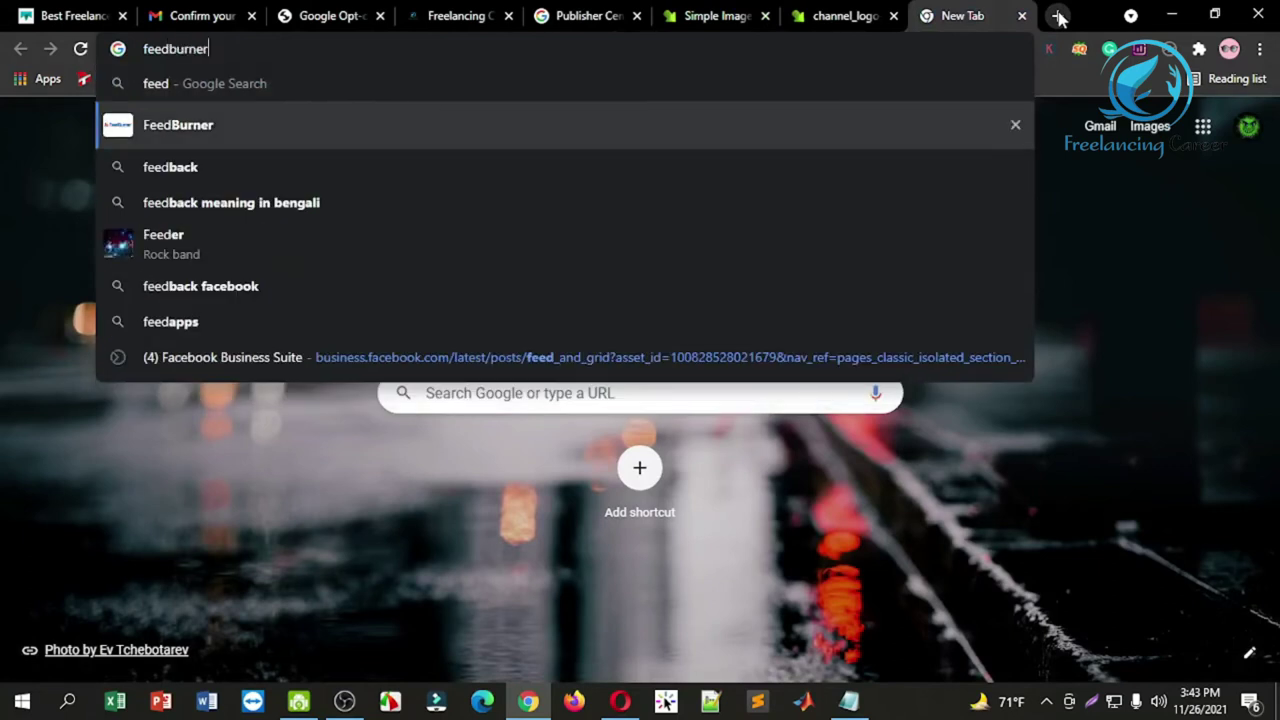
{"action": "key", "text": "Return"}
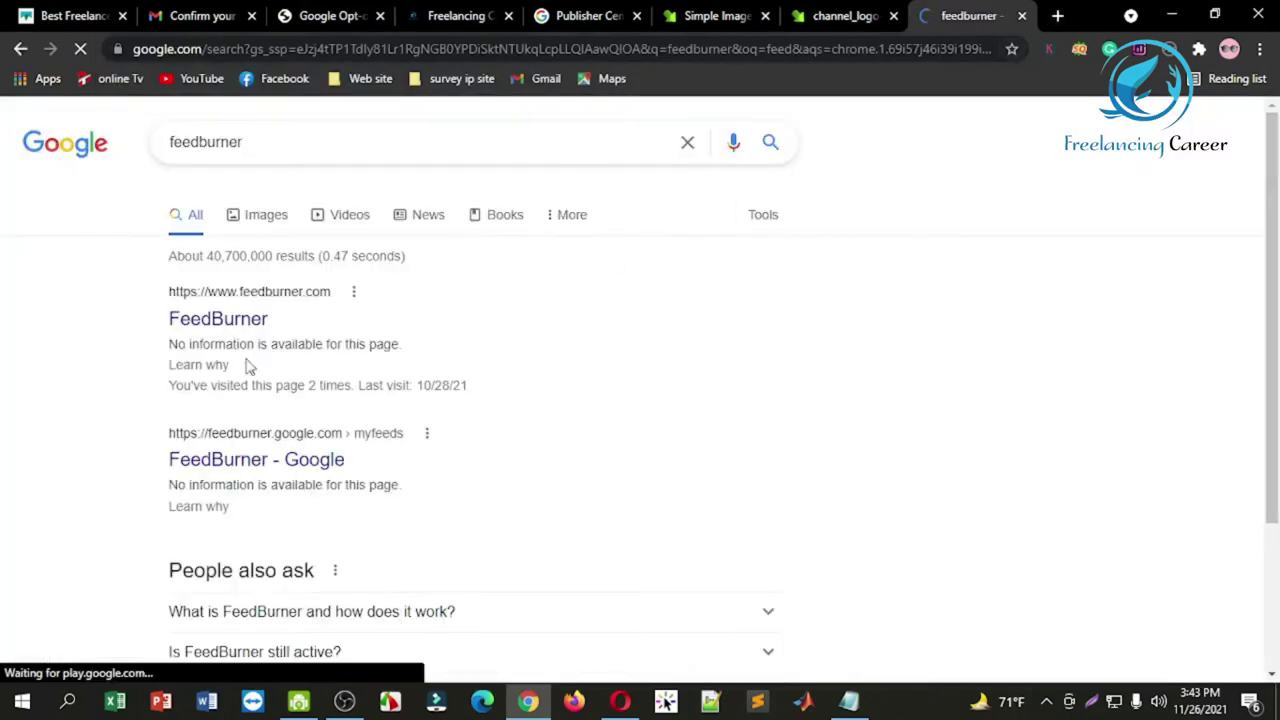
{"action": "left_click", "coordinate": [238, 332]}
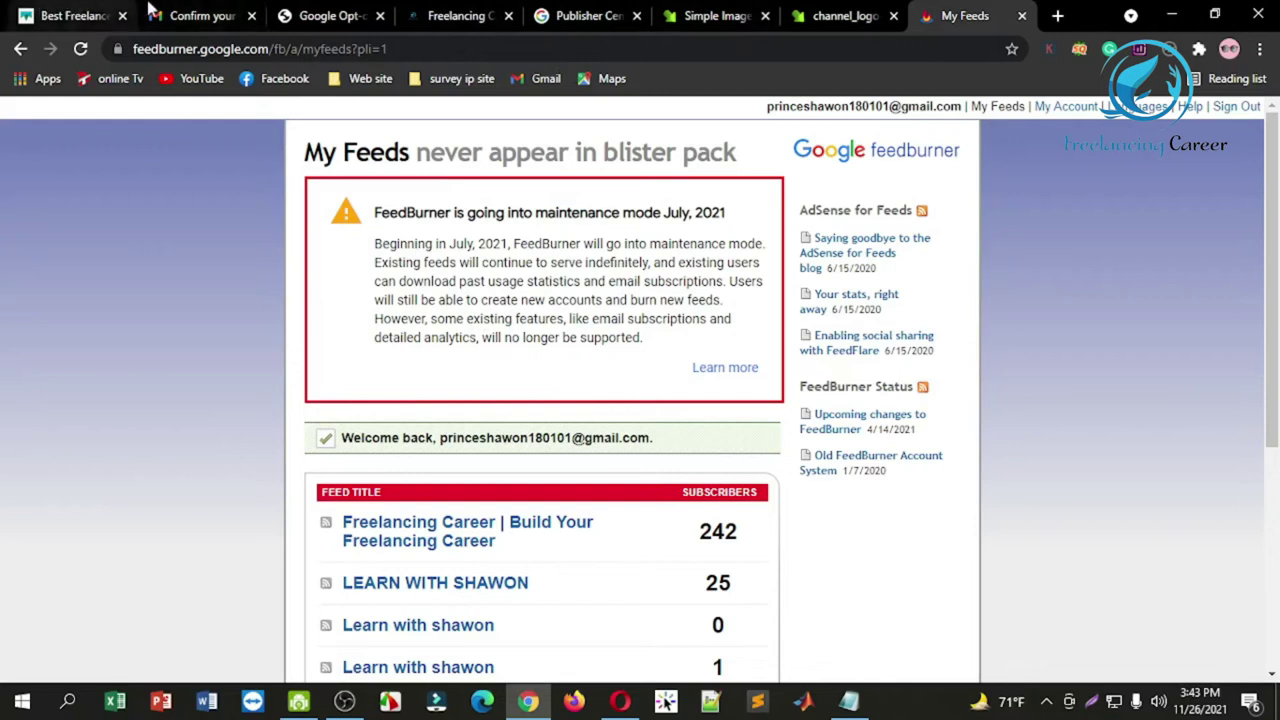
{"action": "left_click", "coordinate": [440, 14]}
{"action": "left_click", "coordinate": [322, 52]}
{"action": "key", "text": "ctrl+c"}
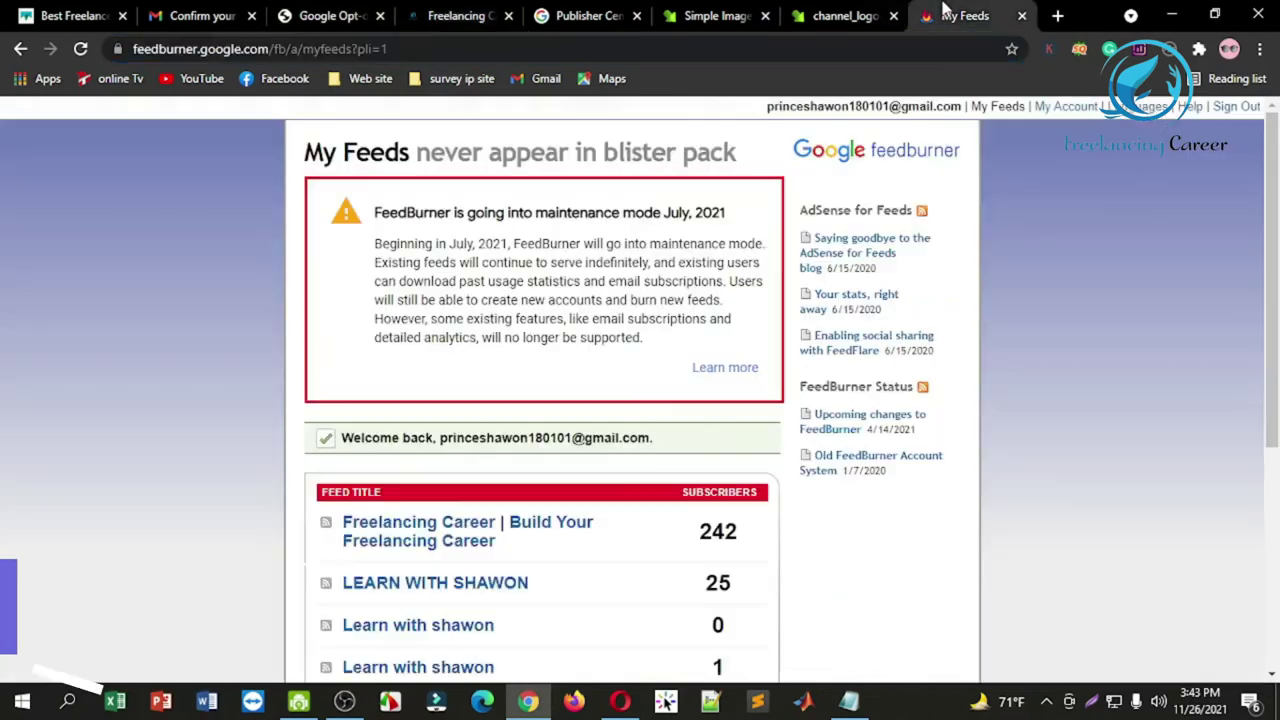
{"action": "left_click", "coordinate": [965, 15]}
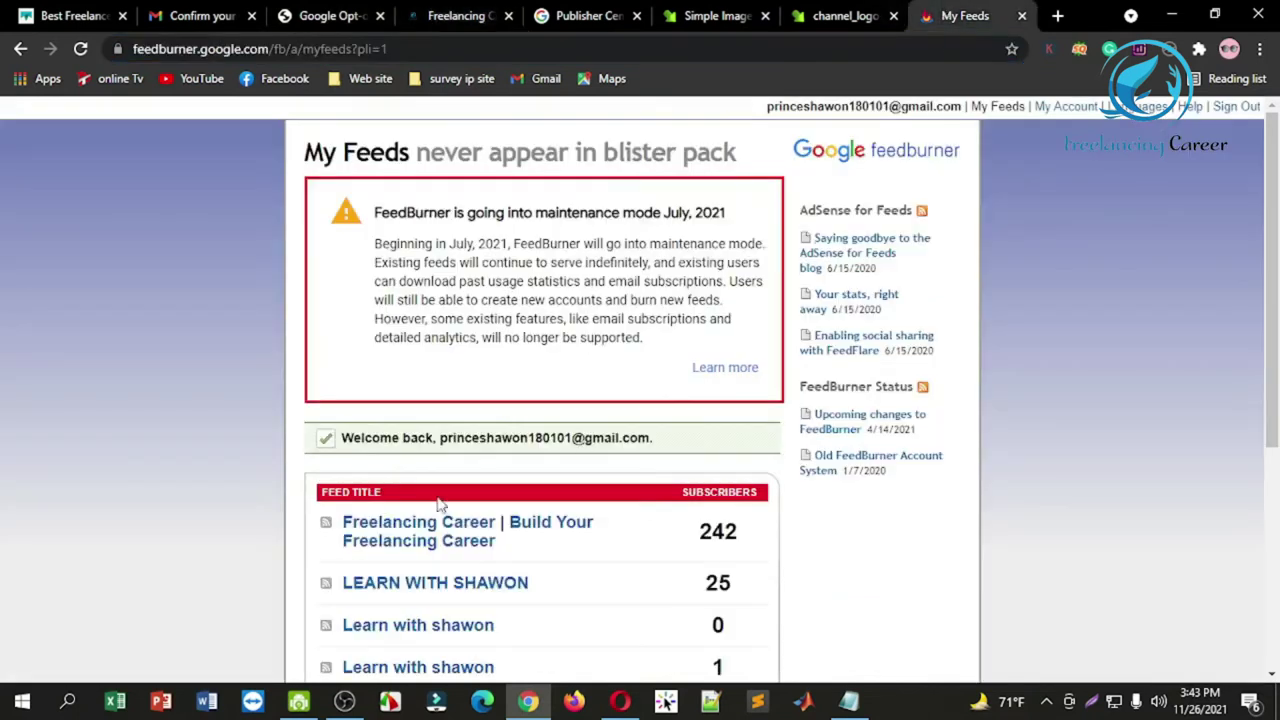
{"action": "scroll", "coordinate": [1275, 177], "scroll_direction": "down", "scroll_amount": 4}
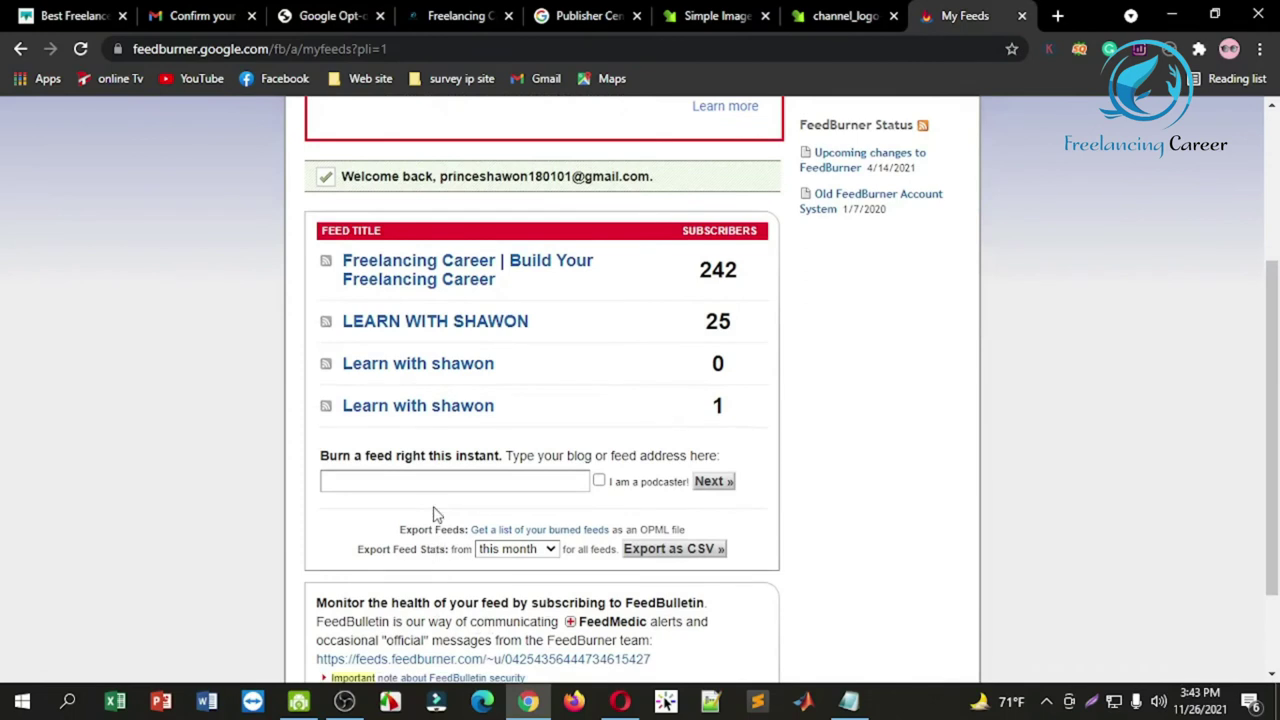
{"action": "left_click", "coordinate": [431, 482]}
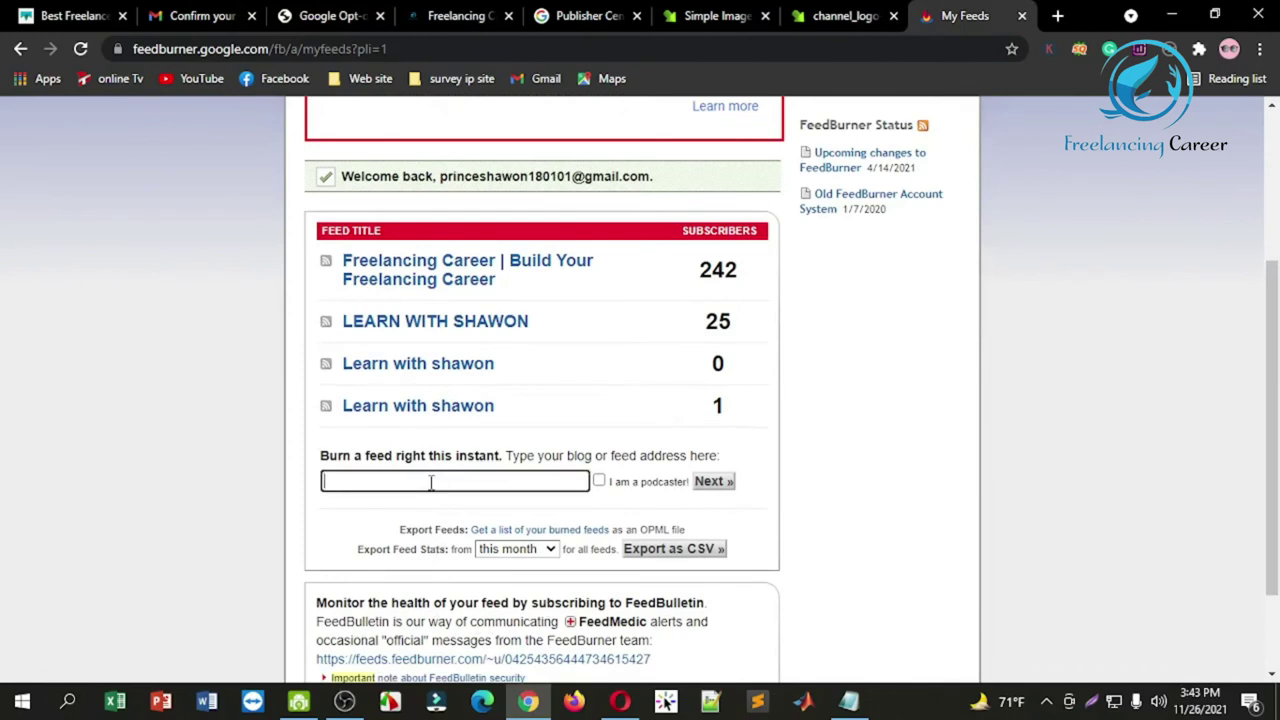
{"action": "key", "text": "ctrl+v"}
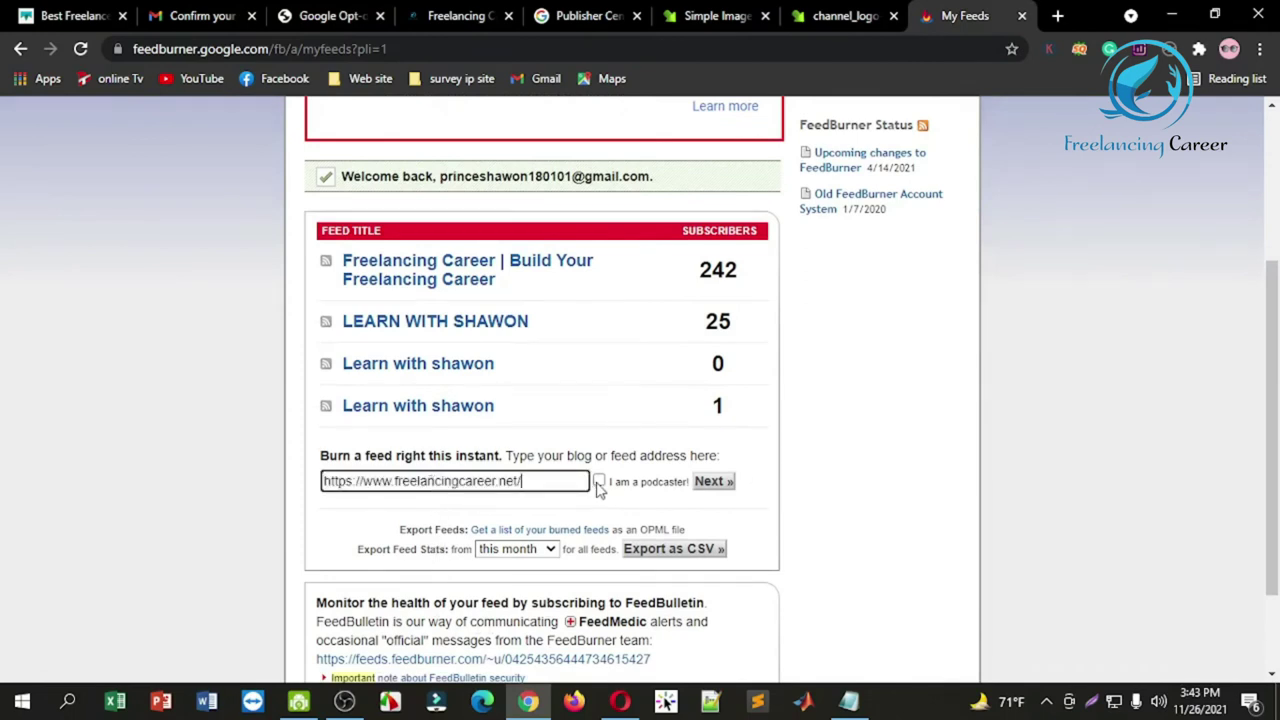
{"action": "left_click", "coordinate": [599, 482]}
{"action": "left_click", "coordinate": [706, 485]}
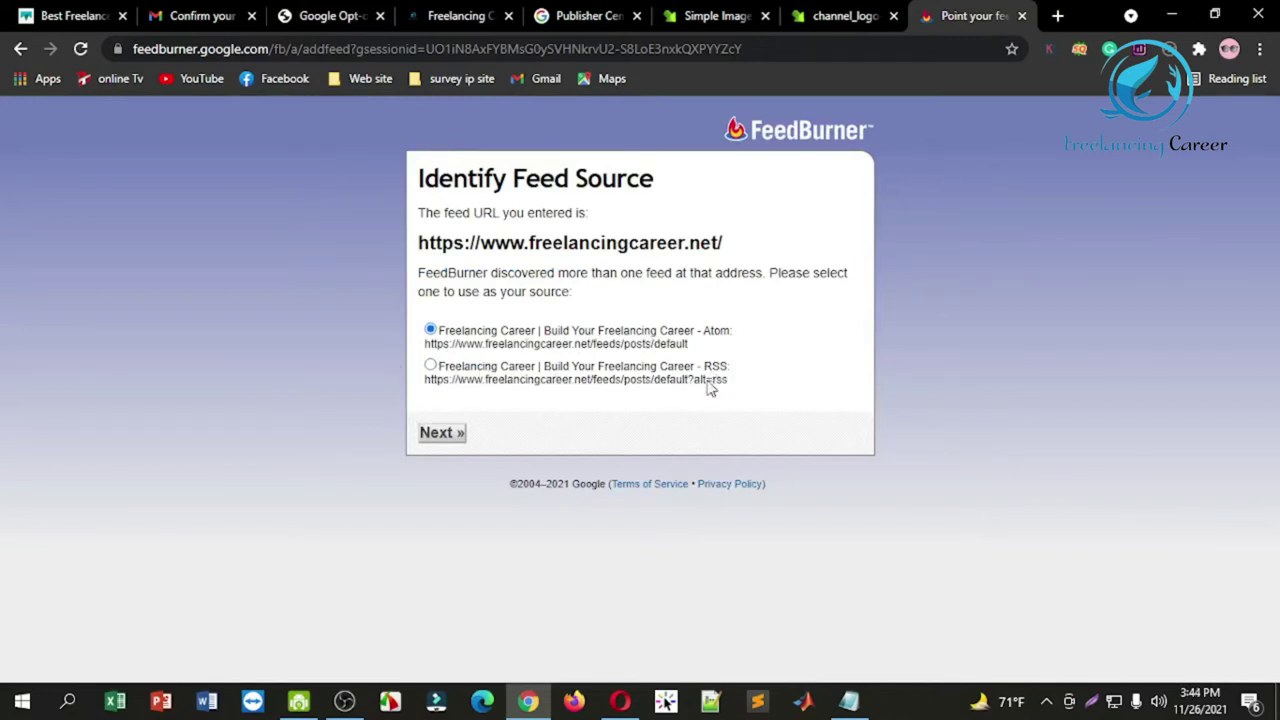
{"action": "left_click", "coordinate": [430, 366]}
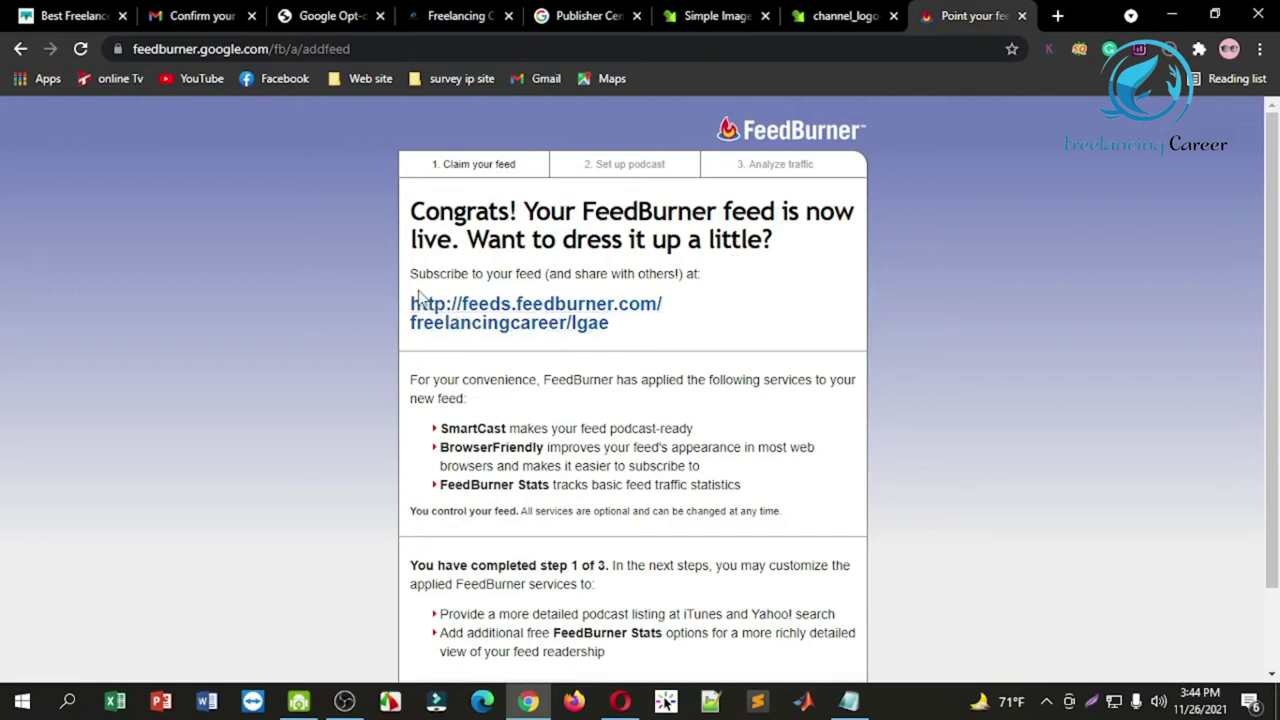
{"action": "left_click_drag", "start_coordinate": [426, 295], "coordinate": [640, 334]}
{"action": "key", "text": "ctrl+c"}
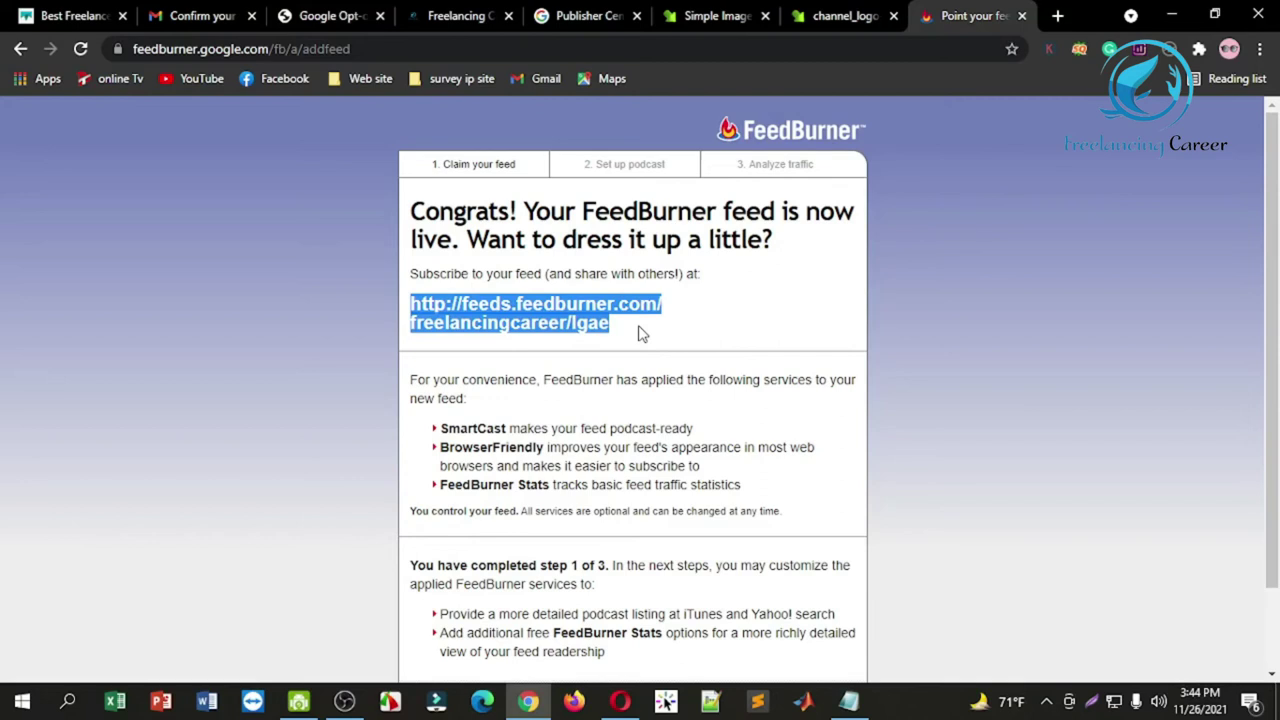
{"action": "left_click", "coordinate": [585, 16]}
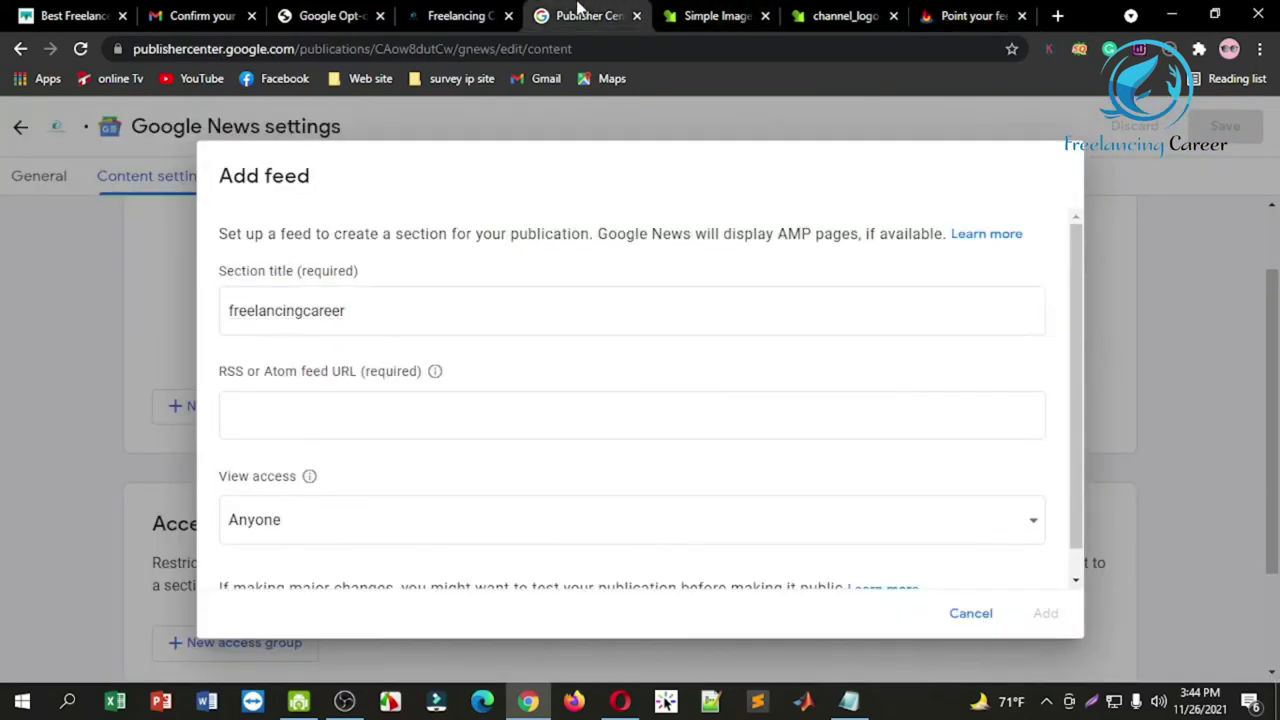
Step: Add the freelancingcareer feed section using the FeedBurner URL with Anyone view access
{"action": "left_click", "coordinate": [323, 421]}
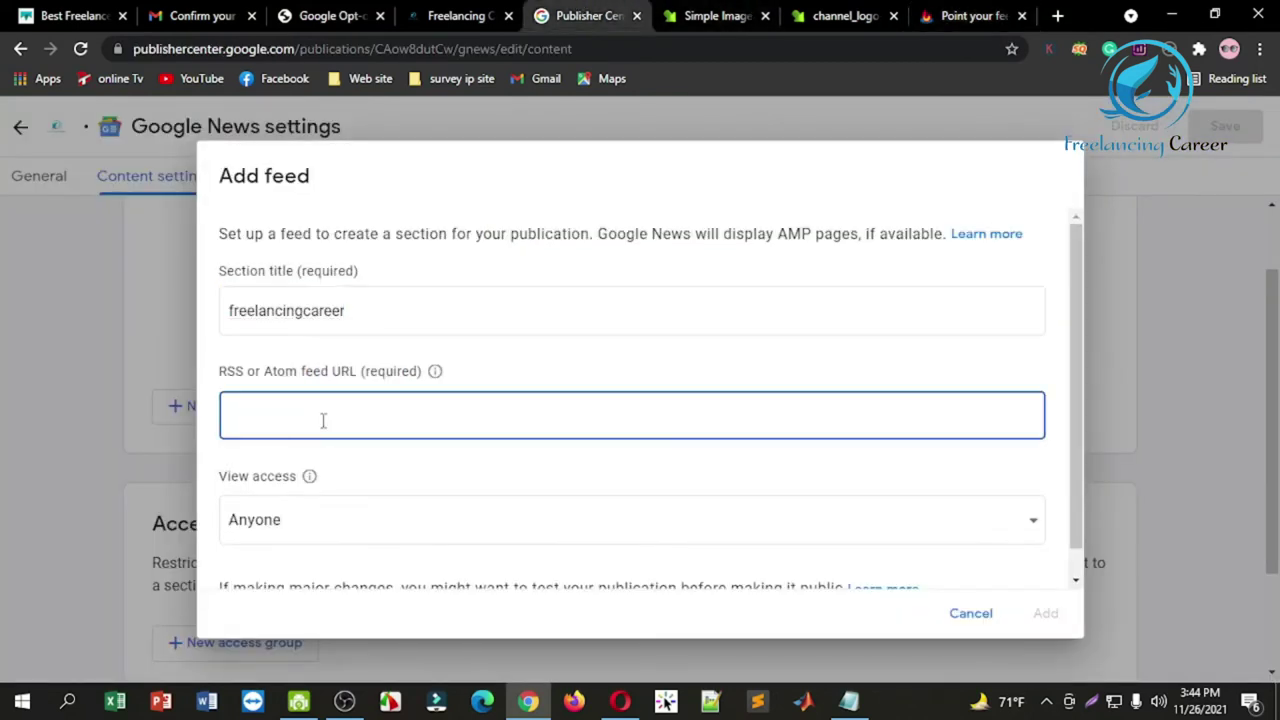
{"action": "key", "text": "ctrl+v"}
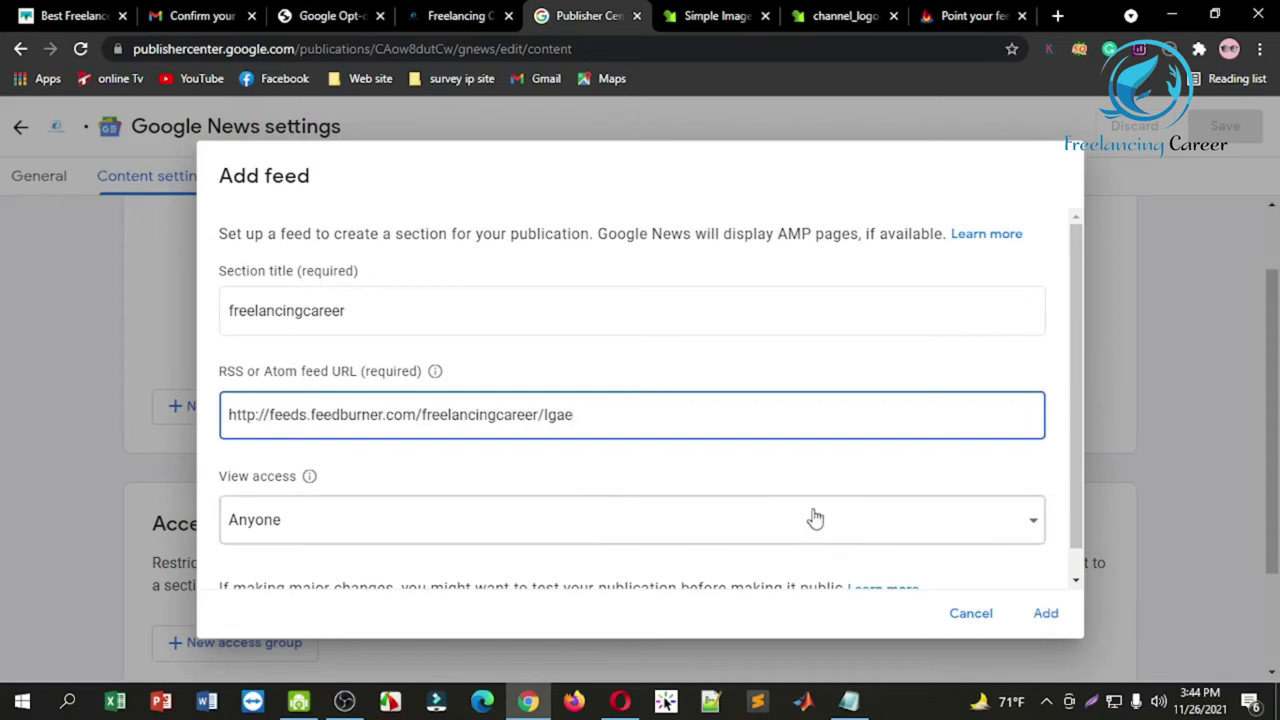
{"action": "scroll", "coordinate": [1076, 380], "scroll_direction": "down", "scroll_amount": 1}
{"action": "left_click", "coordinate": [960, 494]}
{"action": "left_click", "coordinate": [963, 496]}
{"action": "left_click", "coordinate": [963, 496]}
{"action": "left_click", "coordinate": [965, 440]}
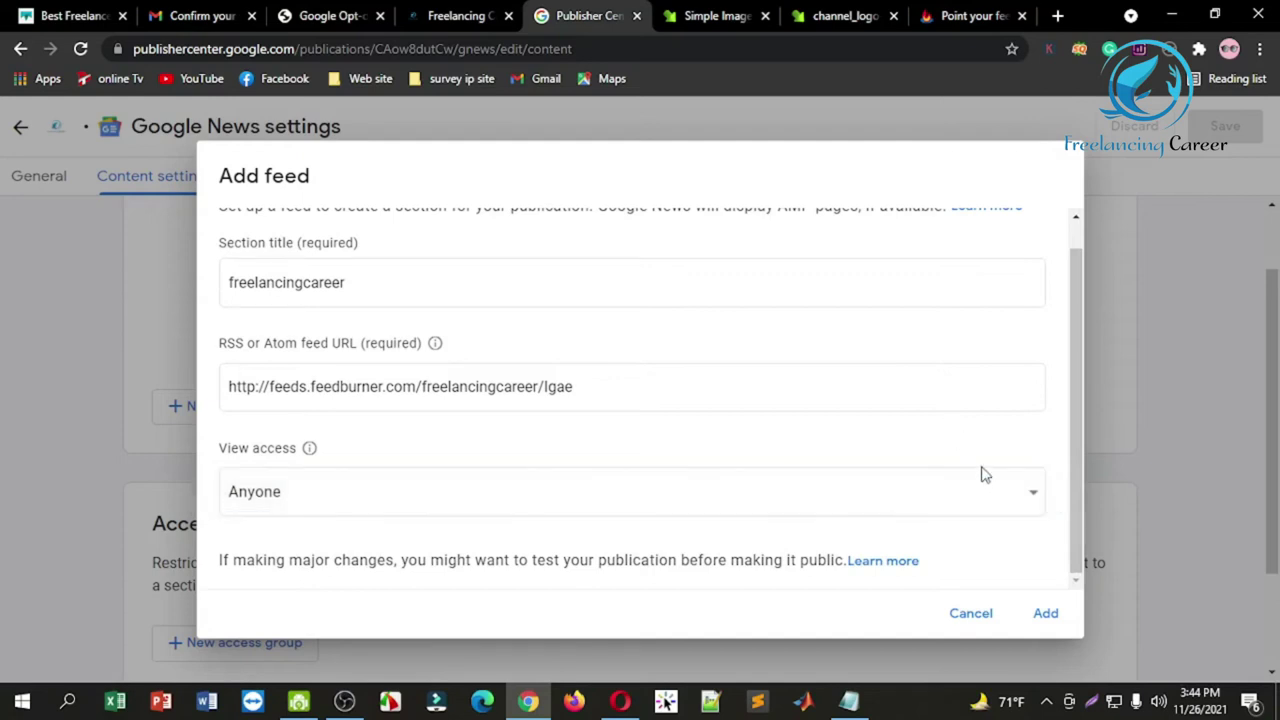
{"action": "left_click", "coordinate": [1046, 613]}
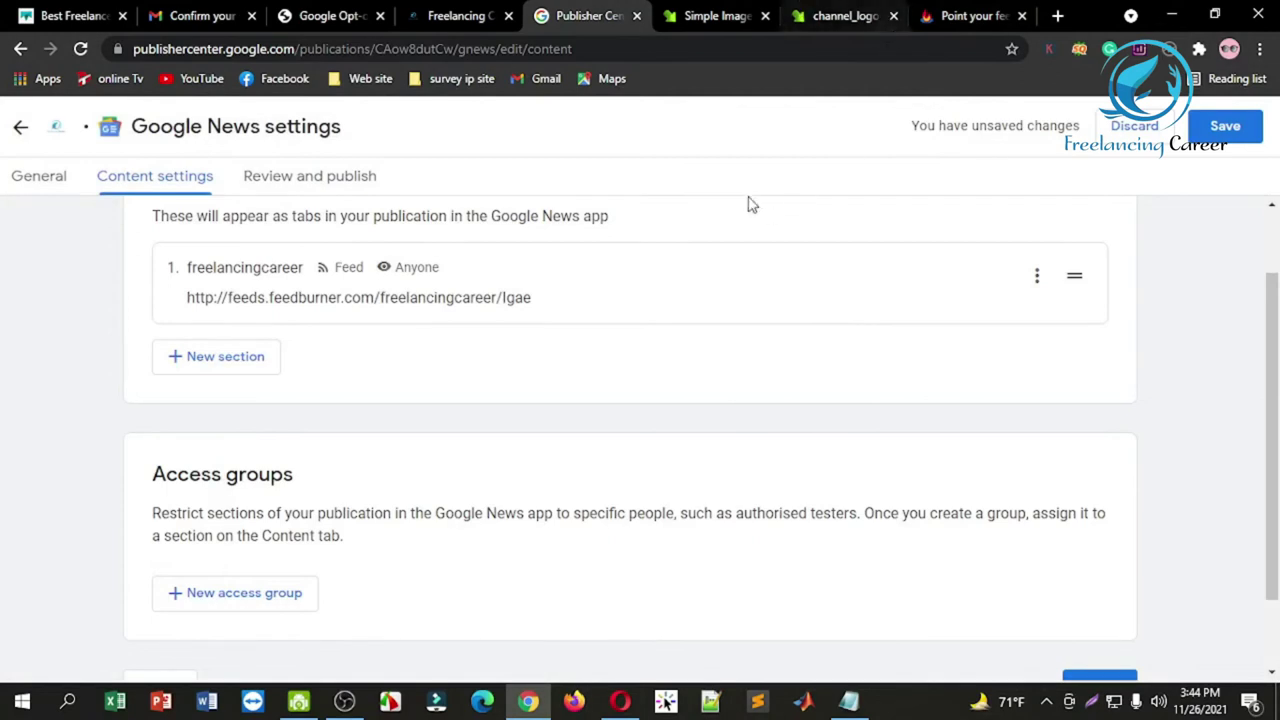
Step: Save the publication's content settings
{"action": "scroll", "coordinate": [669, 354], "scroll_direction": "up", "scroll_amount": 2}
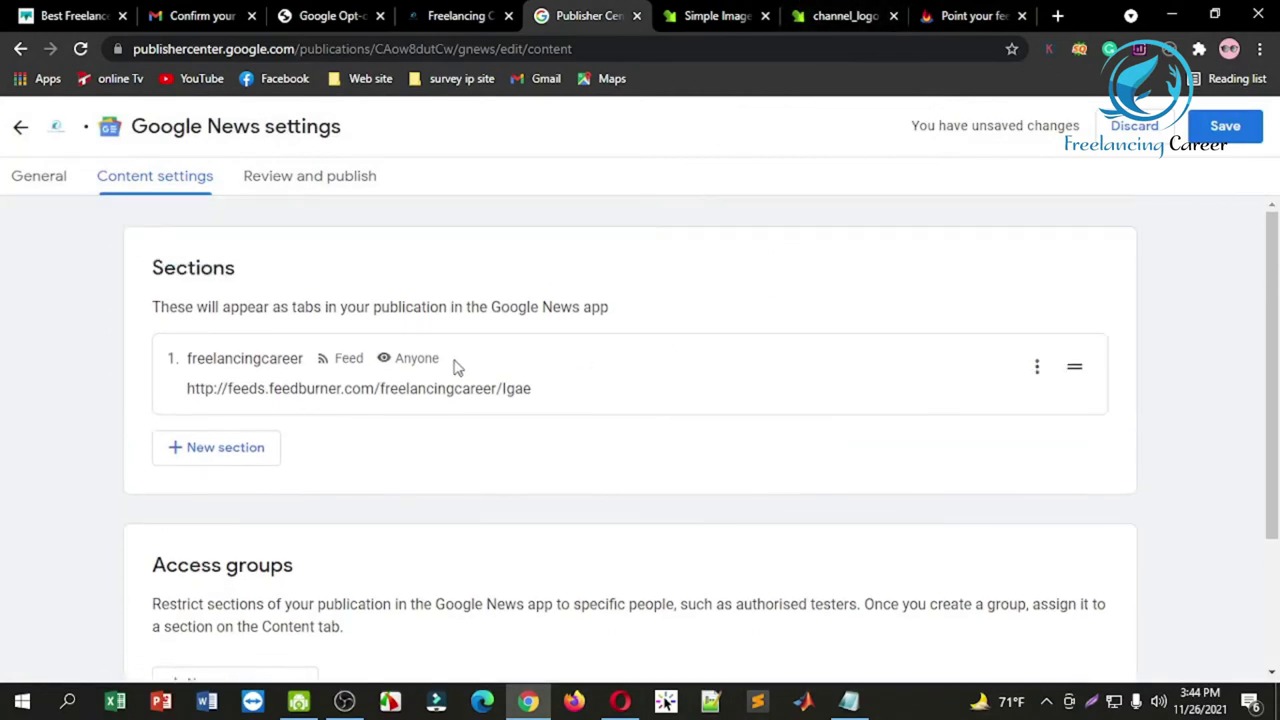
{"action": "left_click_drag", "start_coordinate": [1273, 370], "coordinate": [1273, 490]}
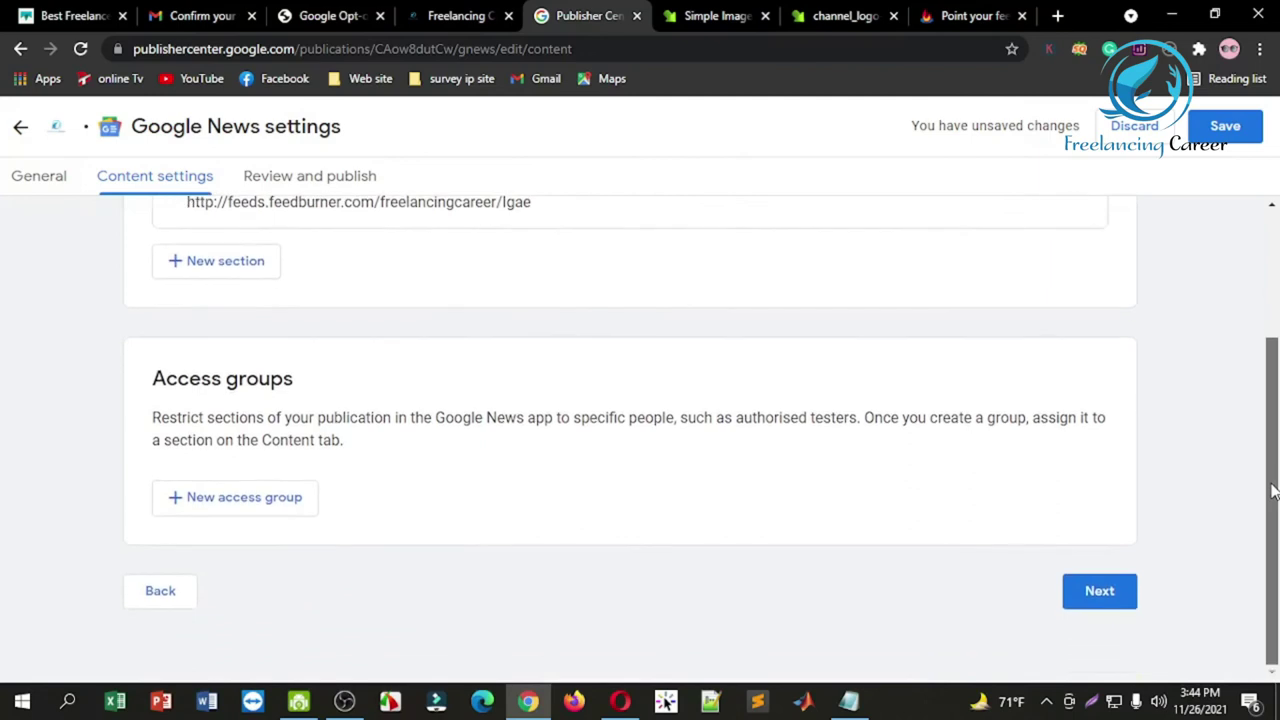
{"action": "left_click", "coordinate": [1226, 130]}
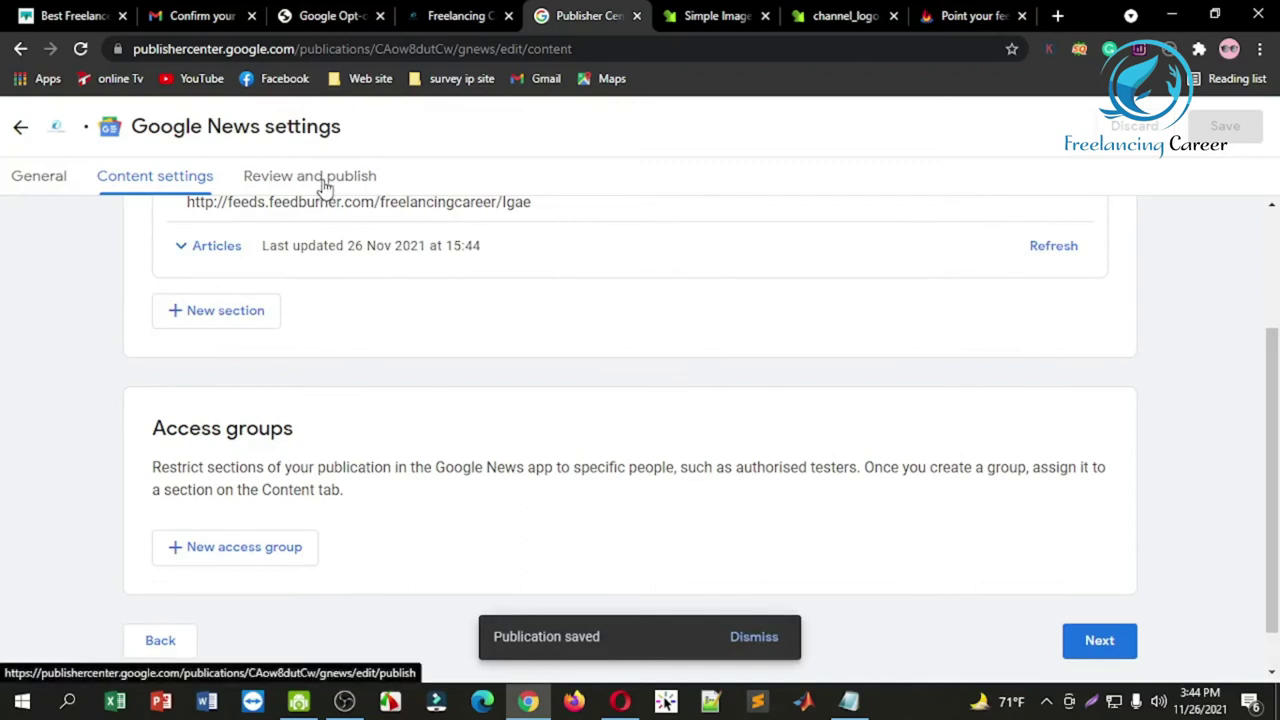
Step: Move between Content settings and Review and publish, ending on the status flagging one empty section
{"action": "left_click", "coordinate": [1099, 643]}
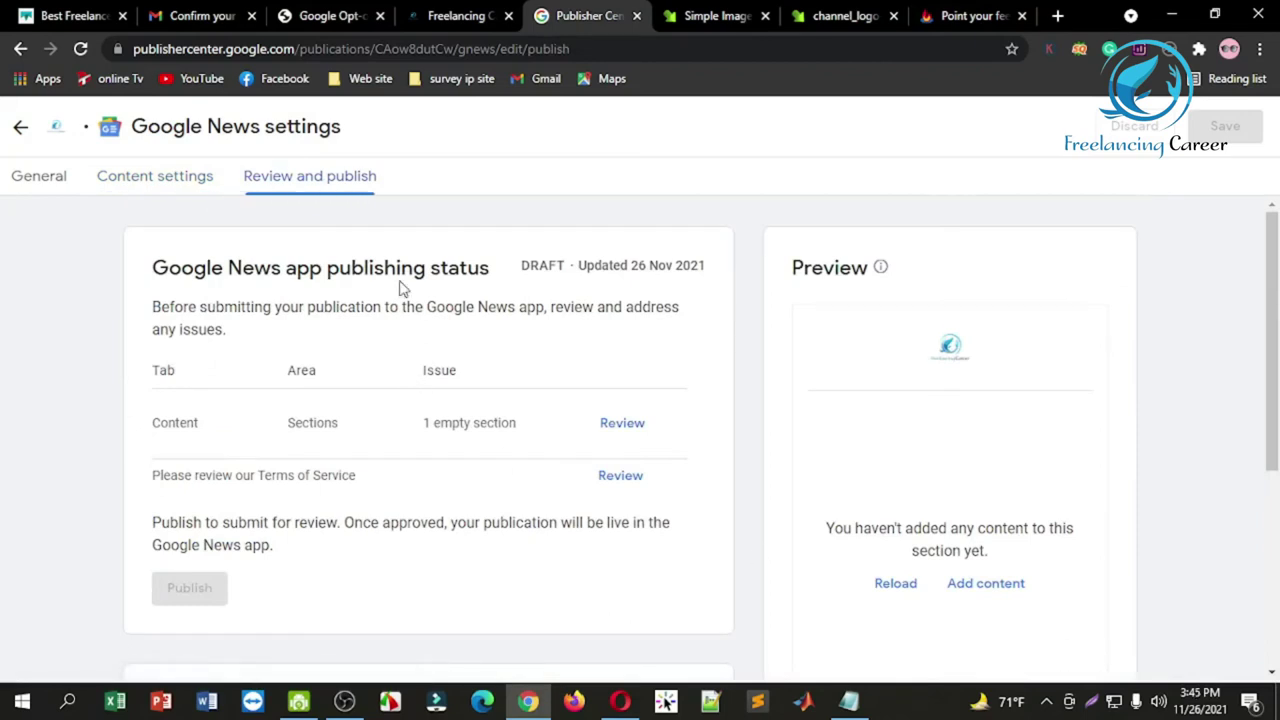
{"action": "left_click", "coordinate": [163, 177]}
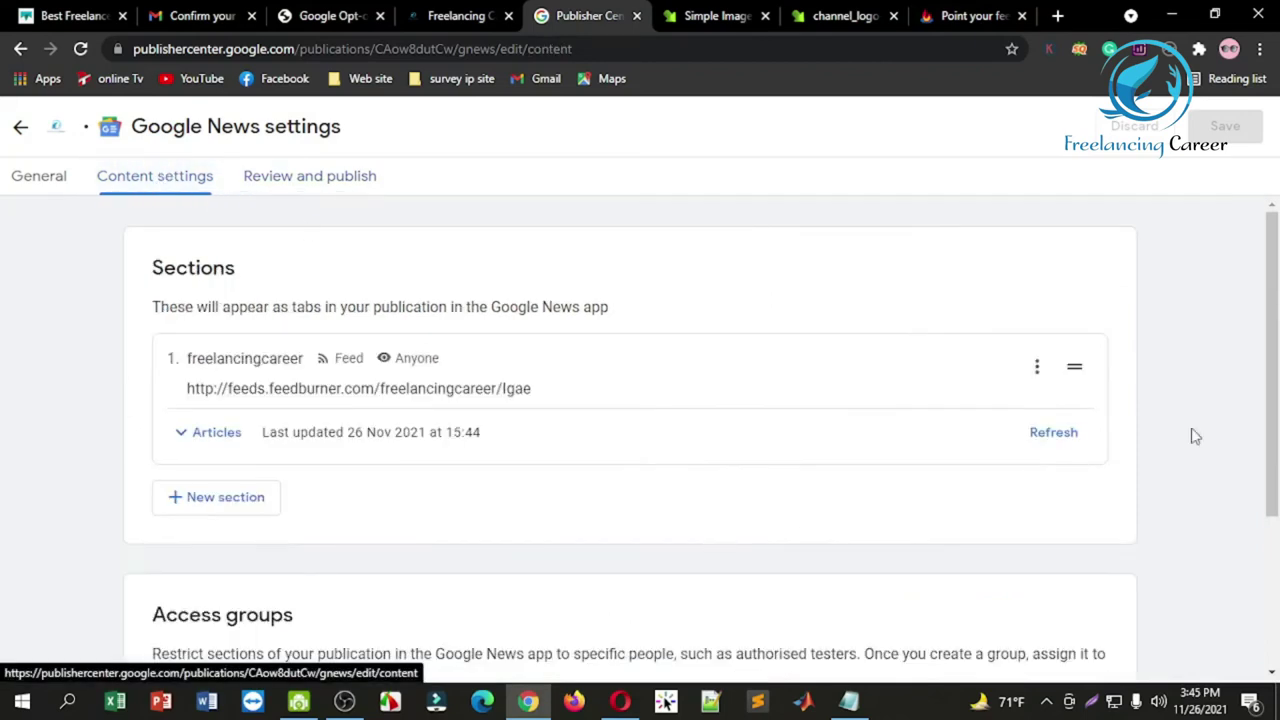
{"action": "scroll", "coordinate": [1216, 481], "scroll_direction": "down", "scroll_amount": 3}
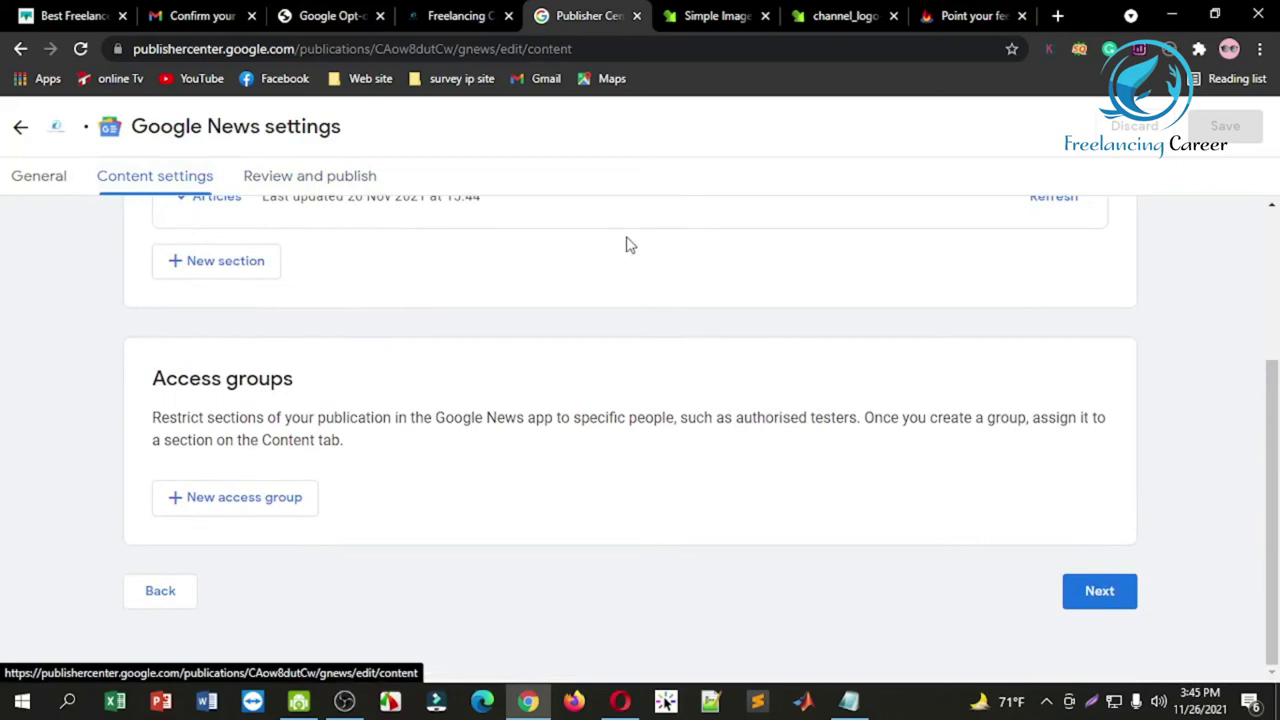
{"action": "left_click", "coordinate": [337, 181]}
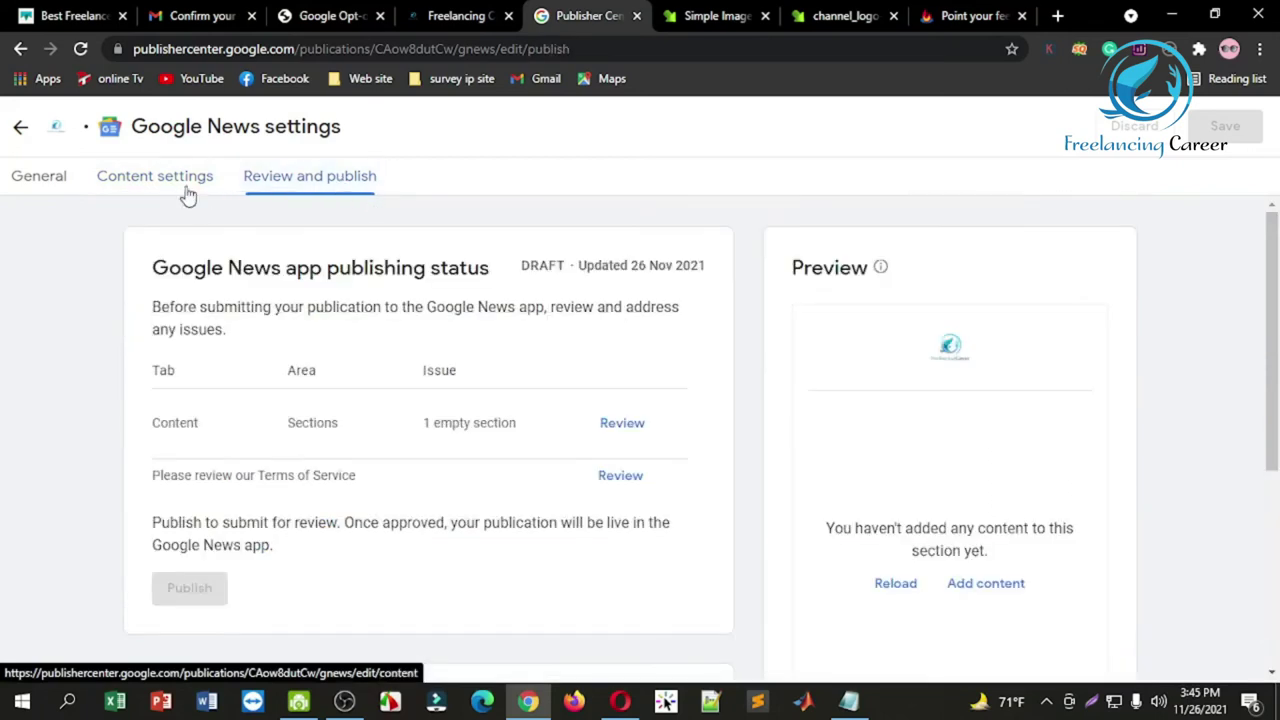
{"action": "left_click", "coordinate": [183, 178]}
{"action": "scroll", "coordinate": [1160, 500], "scroll_direction": "down", "scroll_amount": 3}
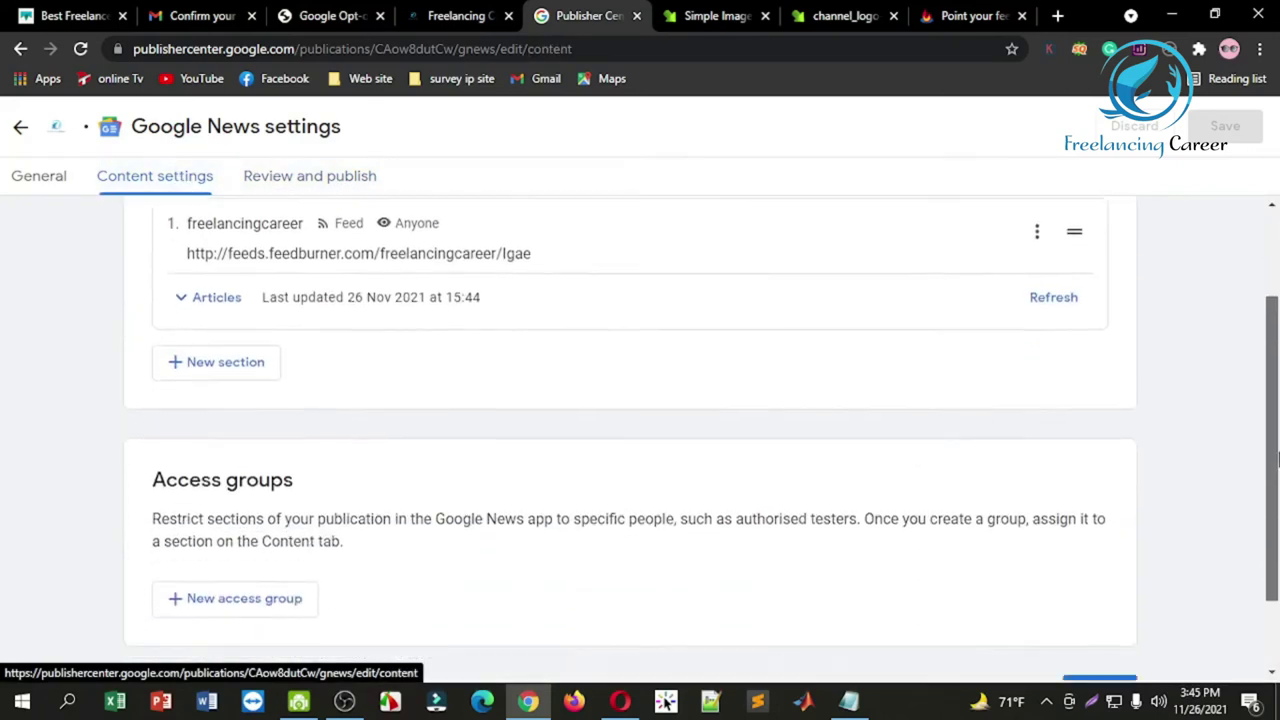
{"action": "left_click", "coordinate": [1096, 607]}
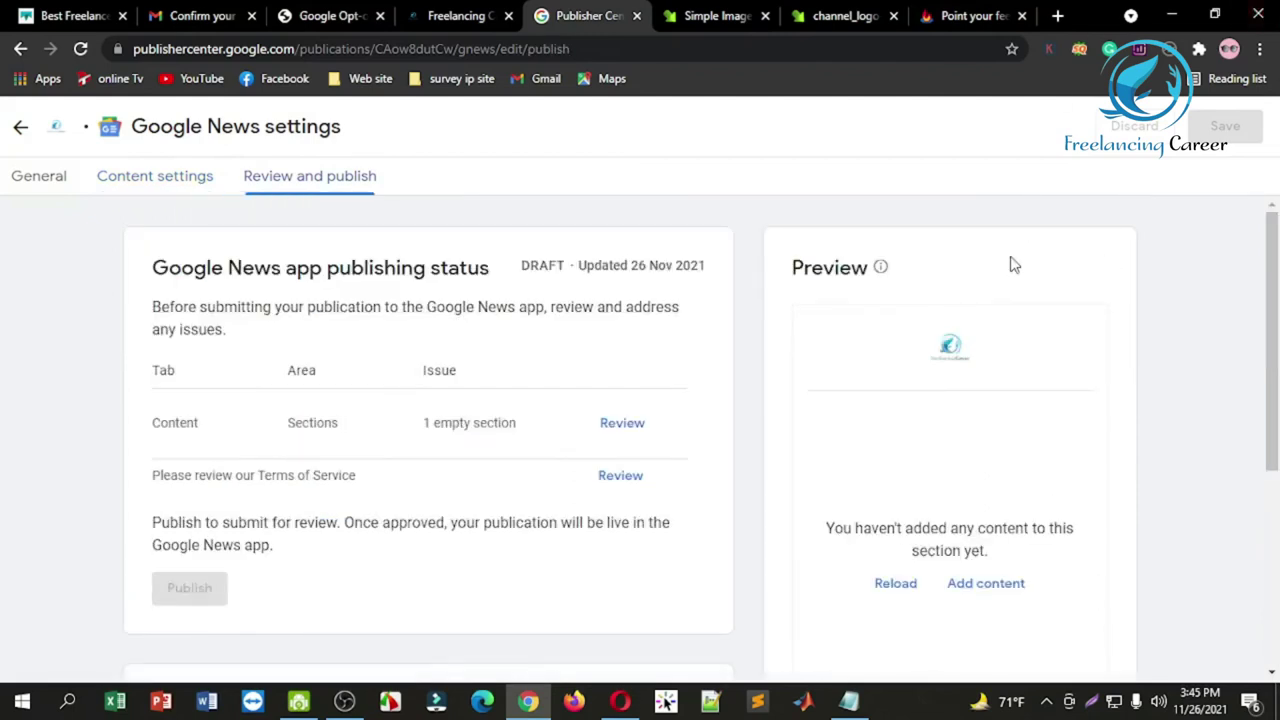
{"action": "scroll", "coordinate": [1271, 260], "scroll_direction": "down", "scroll_amount": 2}
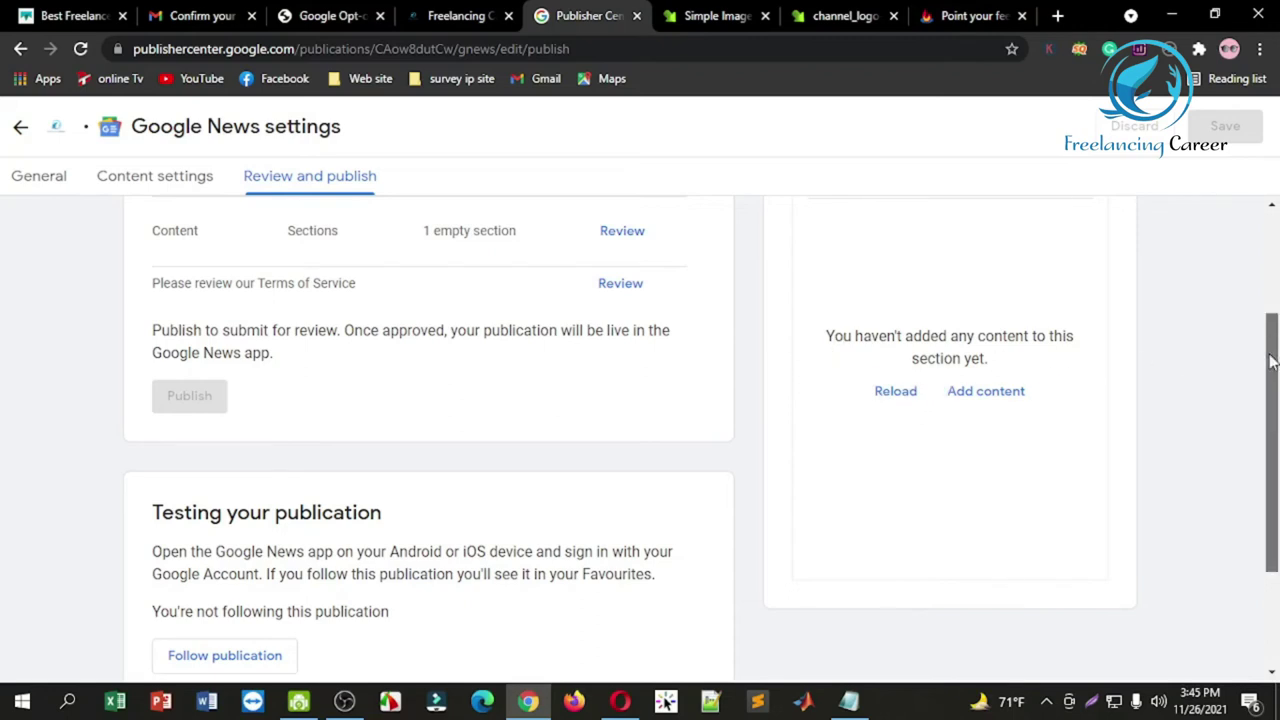
{"action": "scroll", "coordinate": [1265, 360], "scroll_direction": "up", "scroll_amount": 2}
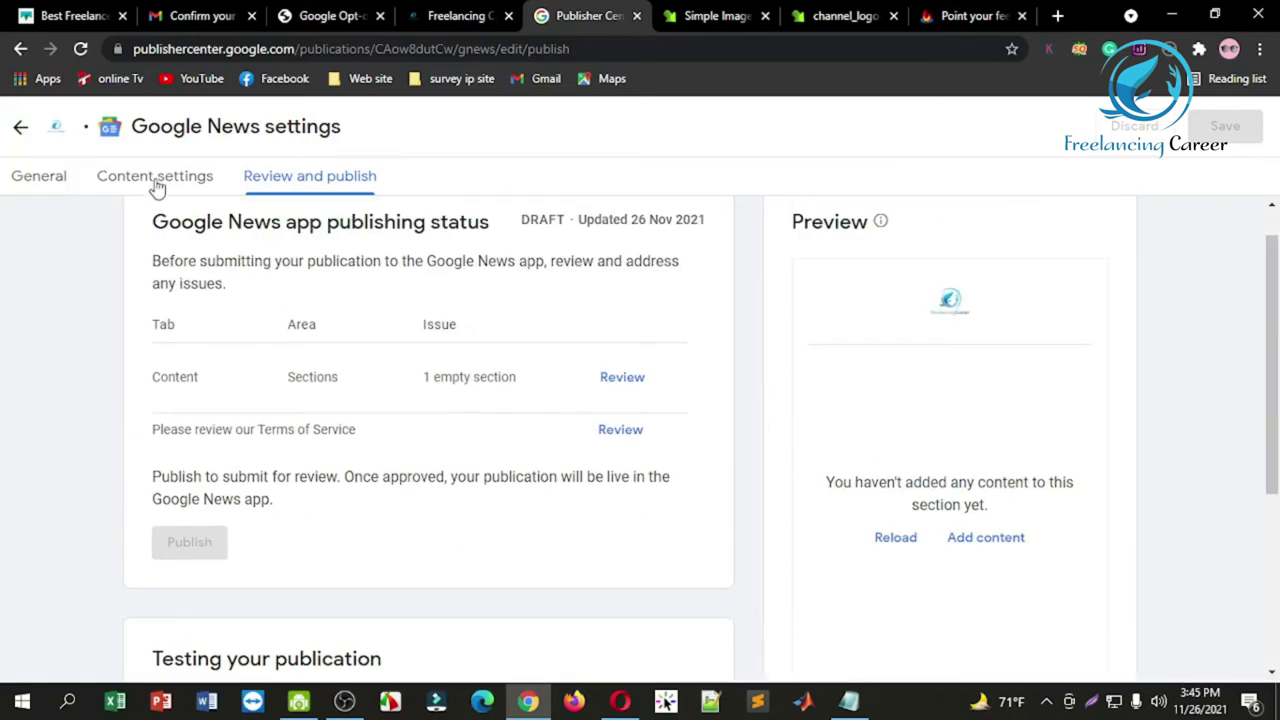
Step: Refresh the freelancingcareer section's articles, then reload the publishing status preview
{"action": "left_click", "coordinate": [155, 180]}
{"action": "left_click", "coordinate": [1055, 391]}
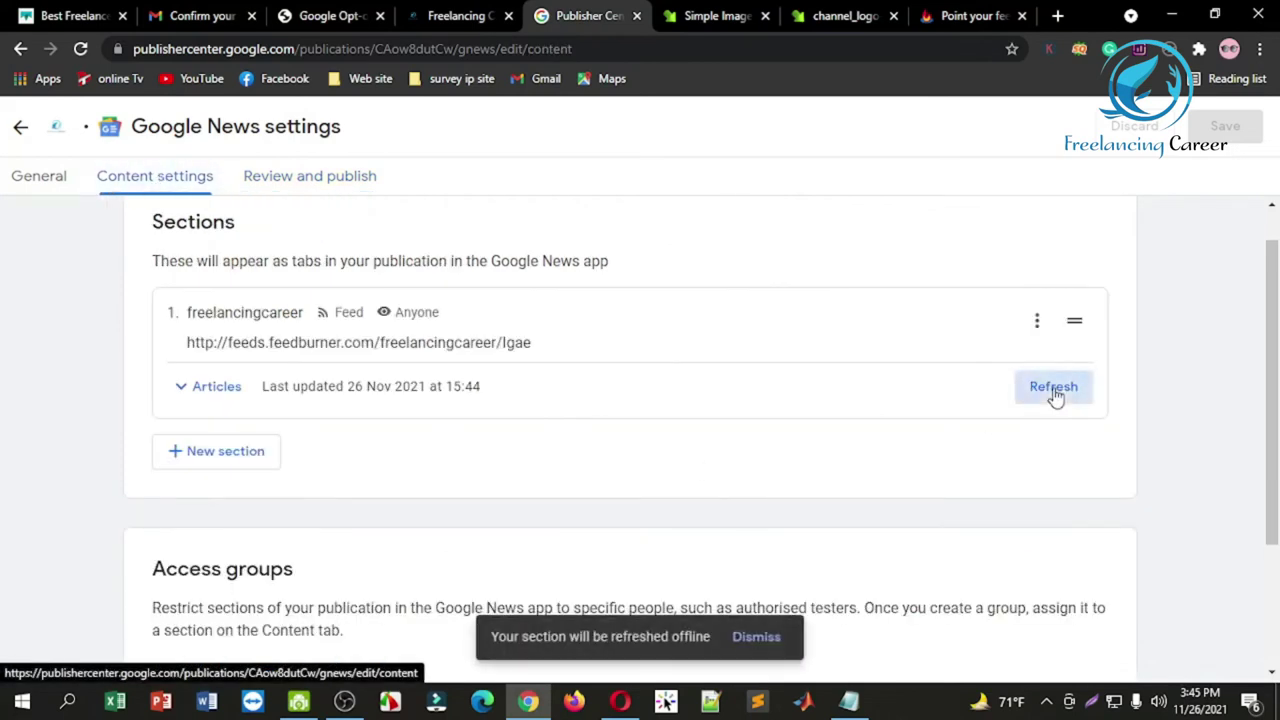
{"action": "left_click", "coordinate": [758, 637]}
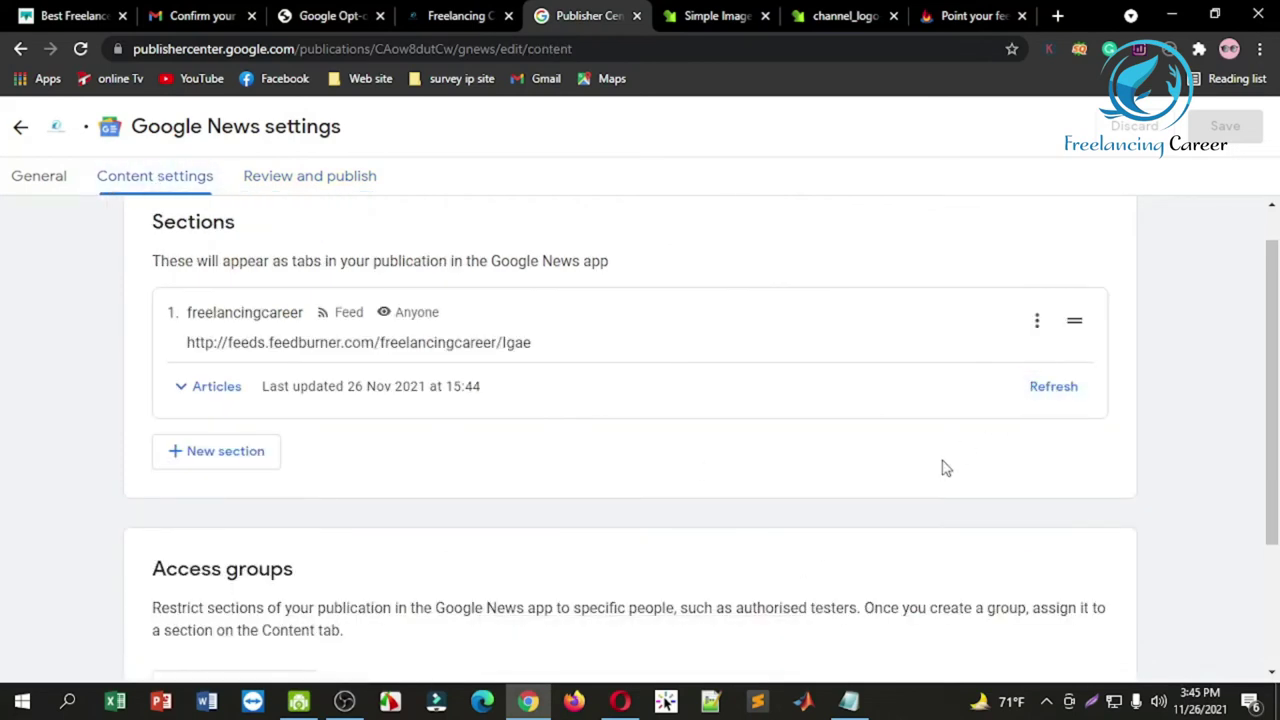
{"action": "left_click", "coordinate": [1053, 388]}
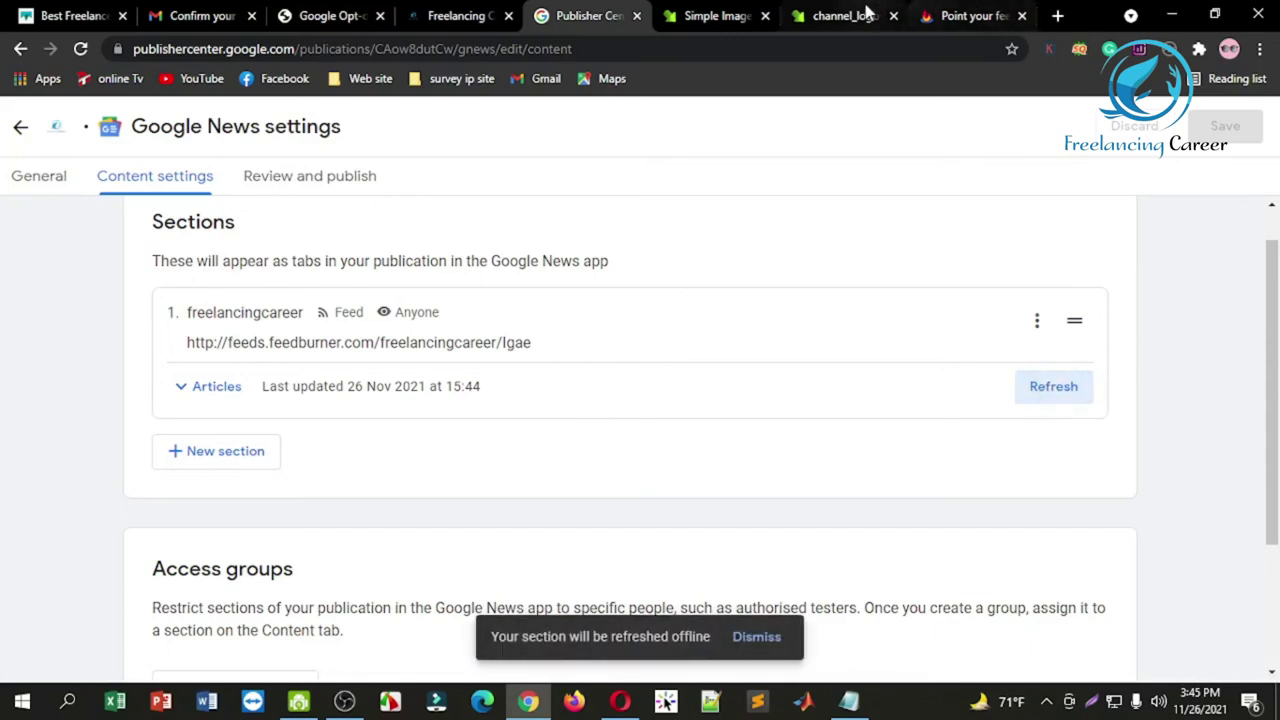
{"action": "left_click", "coordinate": [327, 175]}
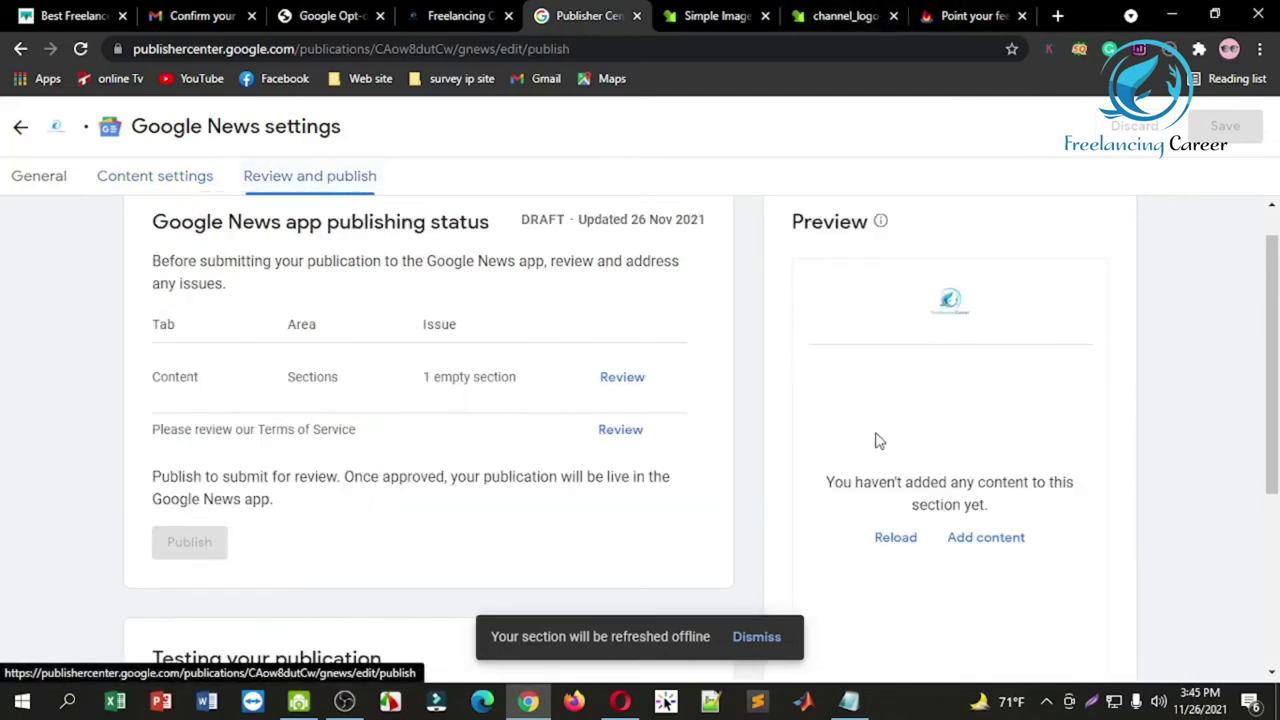
{"action": "left_click", "coordinate": [898, 537]}
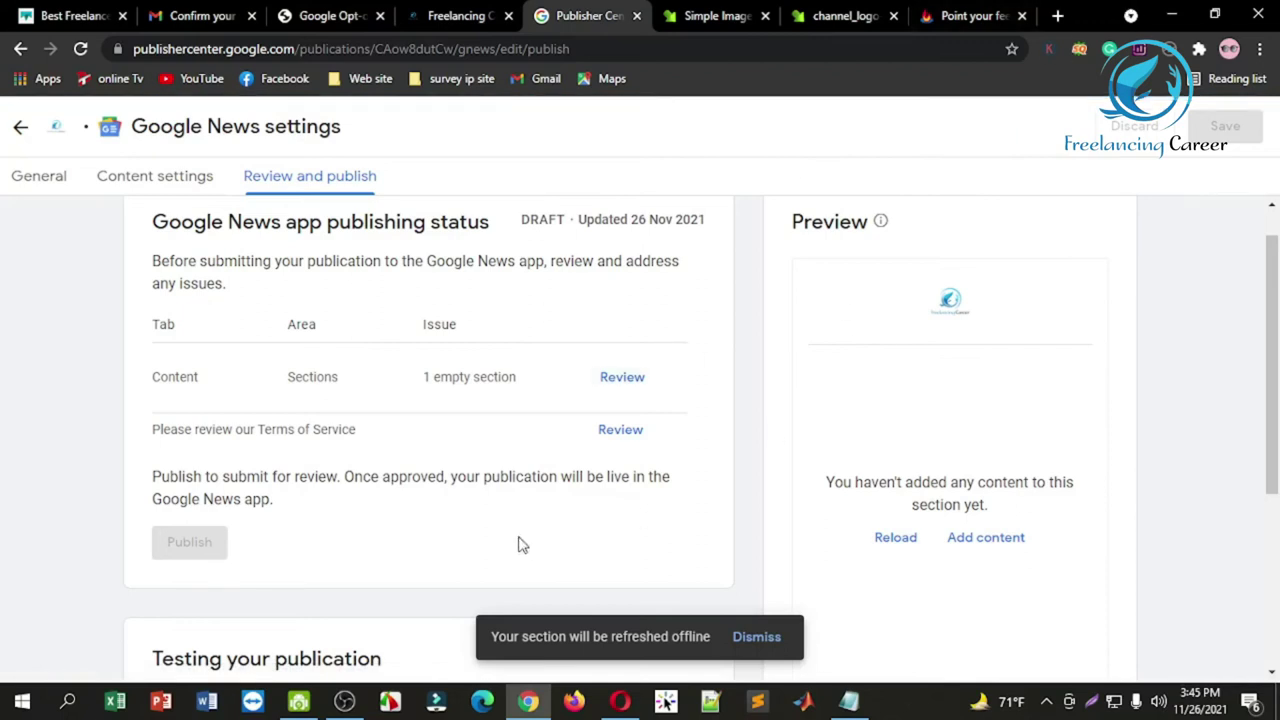
{"action": "left_click_drag", "start_coordinate": [1274, 300], "coordinate": [1276, 472]}
{"action": "left_click", "coordinate": [753, 640]}
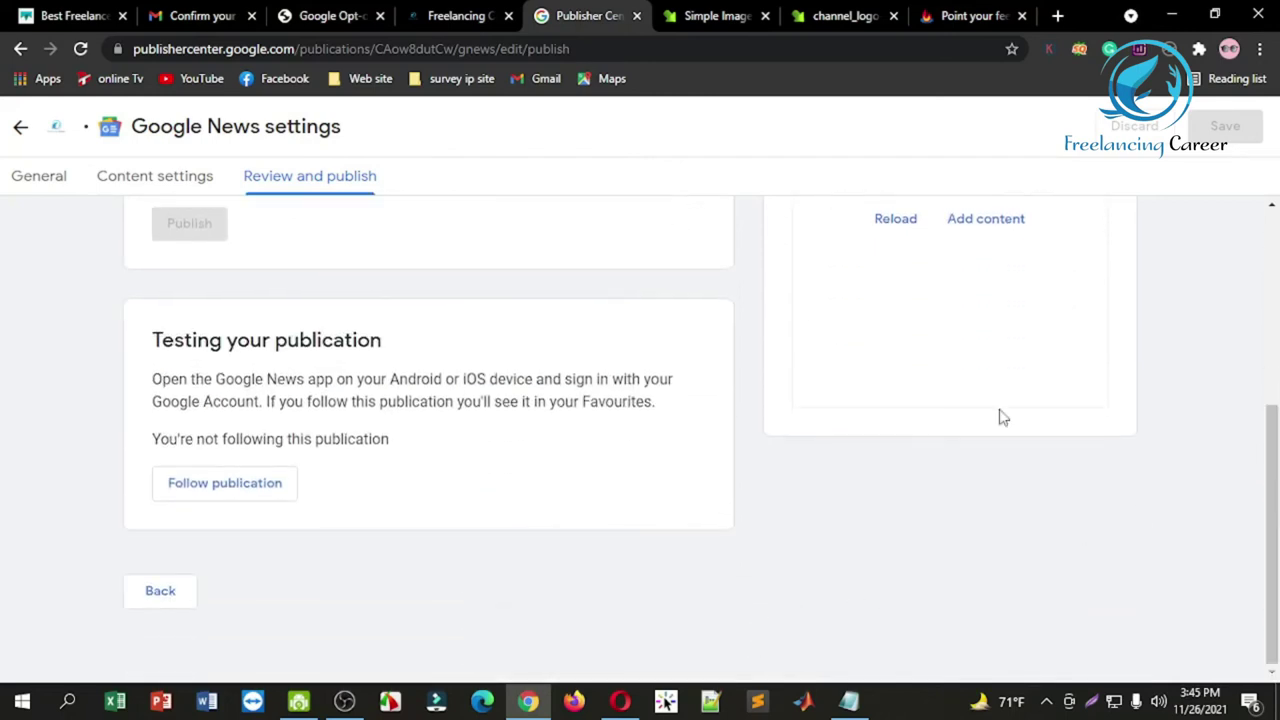
{"action": "scroll", "coordinate": [1274, 425], "scroll_direction": "up", "scroll_amount": 1}
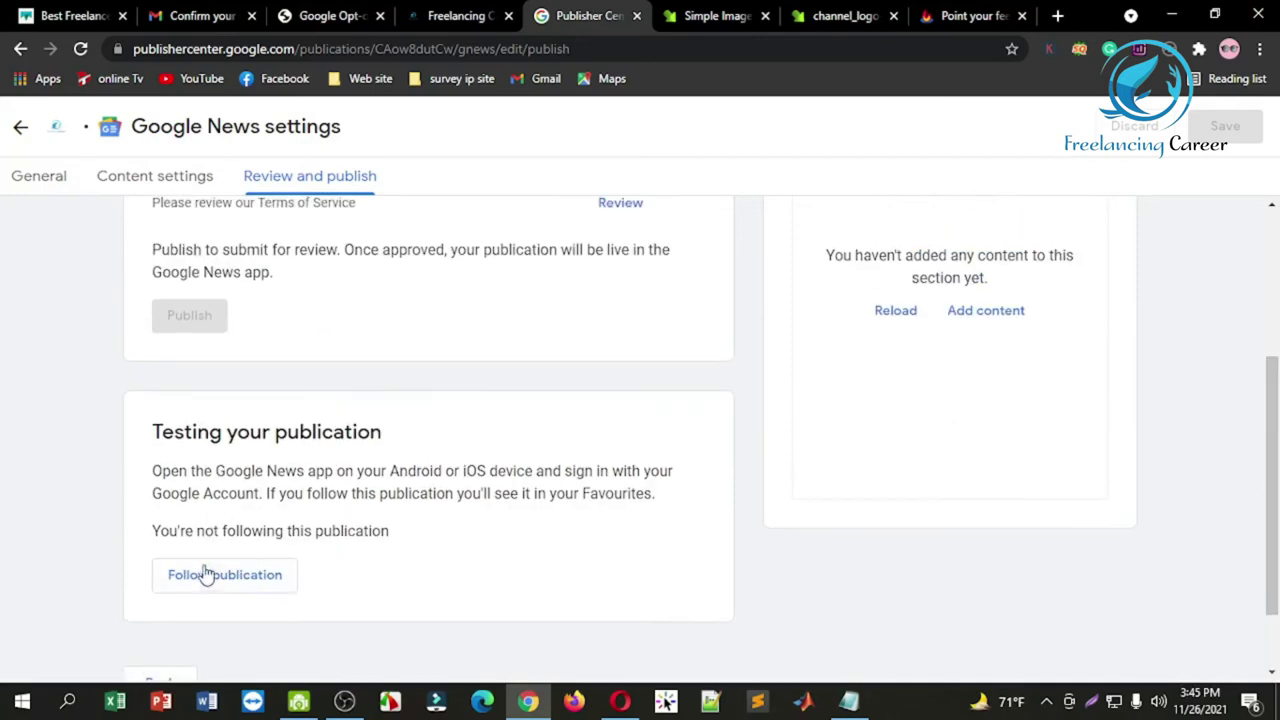
{"action": "left_click_drag", "start_coordinate": [1270, 398], "coordinate": [1268, 240]}
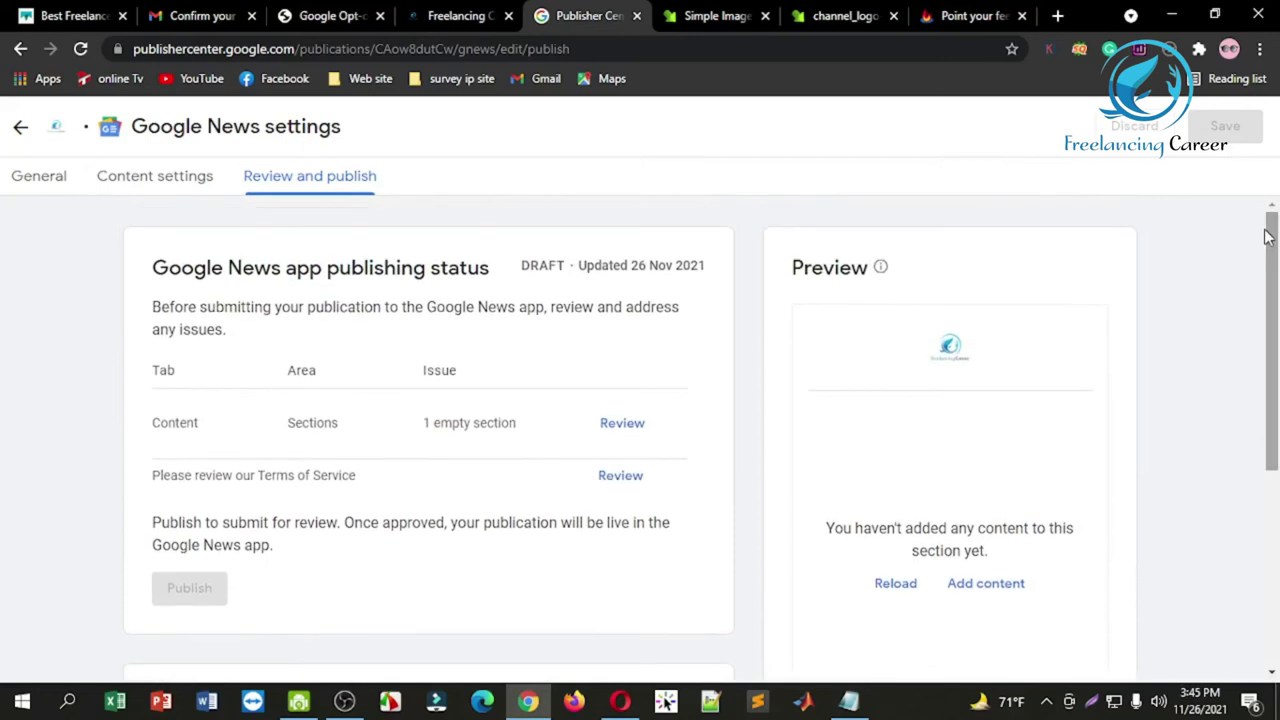
Step: Refresh the freelancingcareer section several more times and recheck the preview for articles
{"action": "left_click", "coordinate": [185, 192]}
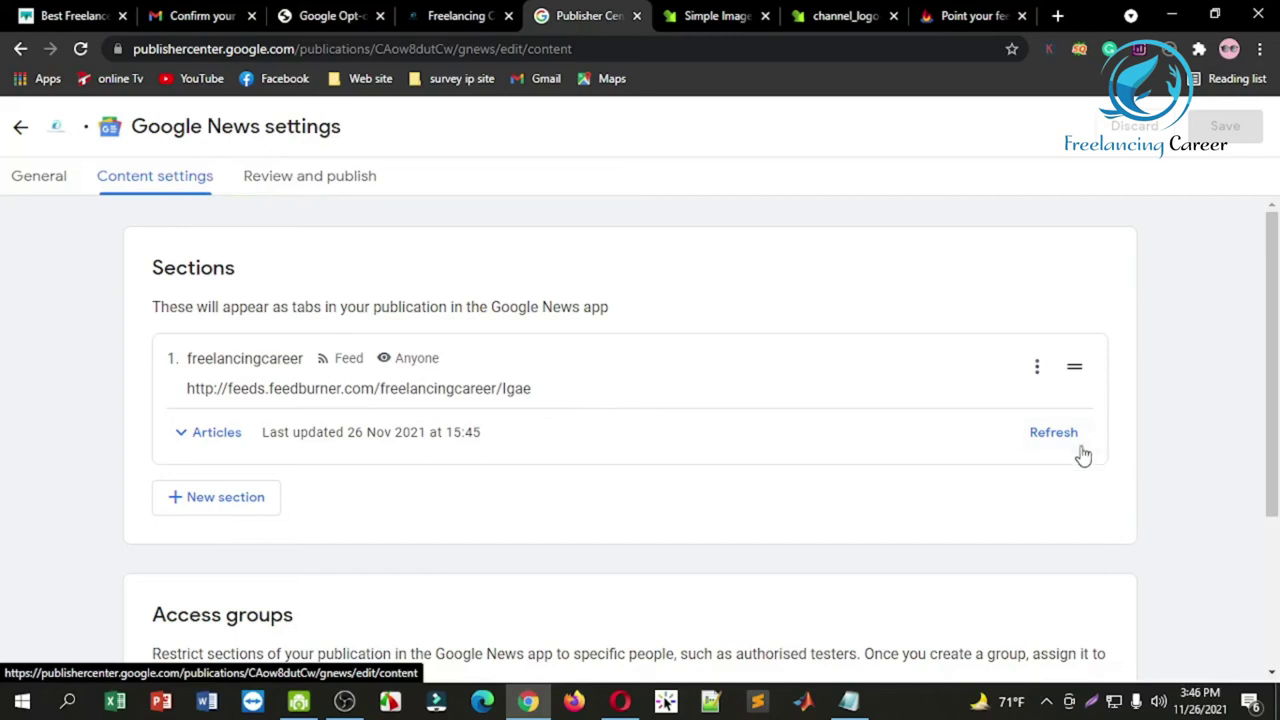
{"action": "left_click", "coordinate": [1066, 446]}
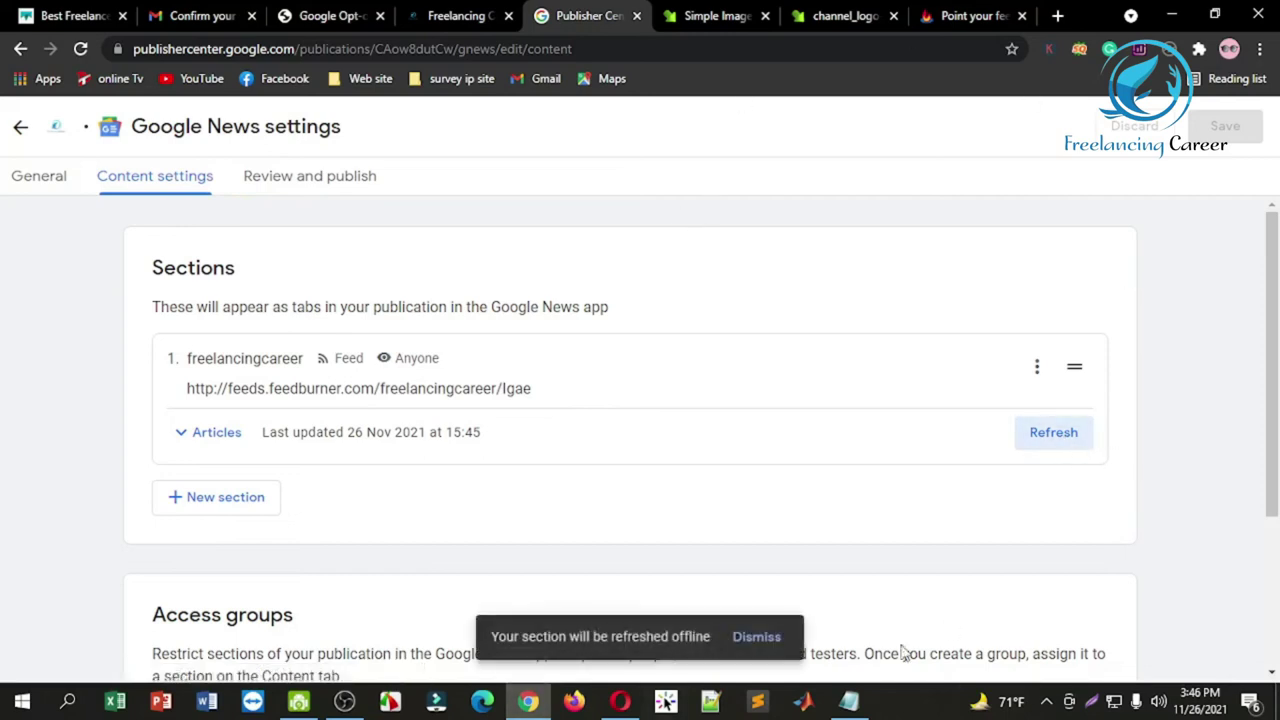
{"action": "left_click", "coordinate": [760, 638]}
{"action": "scroll", "coordinate": [1265, 318], "scroll_direction": "down", "scroll_amount": 2}
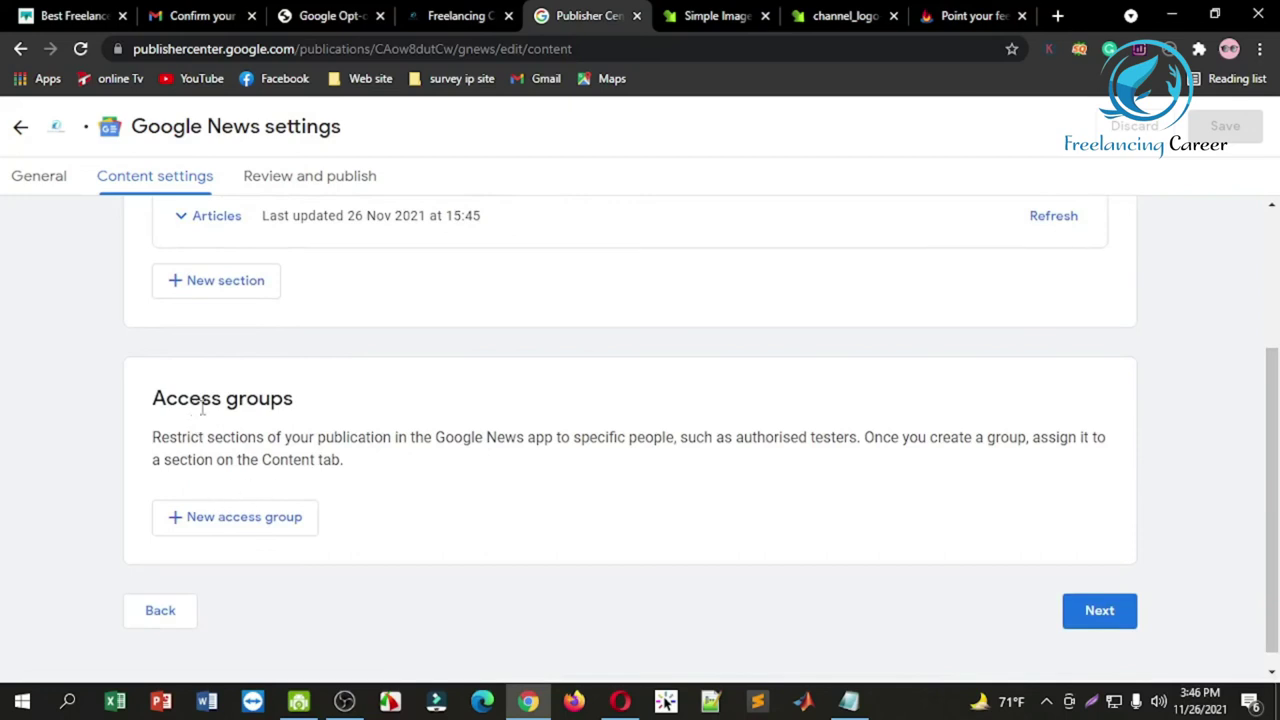
{"action": "left_click_drag", "start_coordinate": [1268, 408], "coordinate": [1267, 246]}
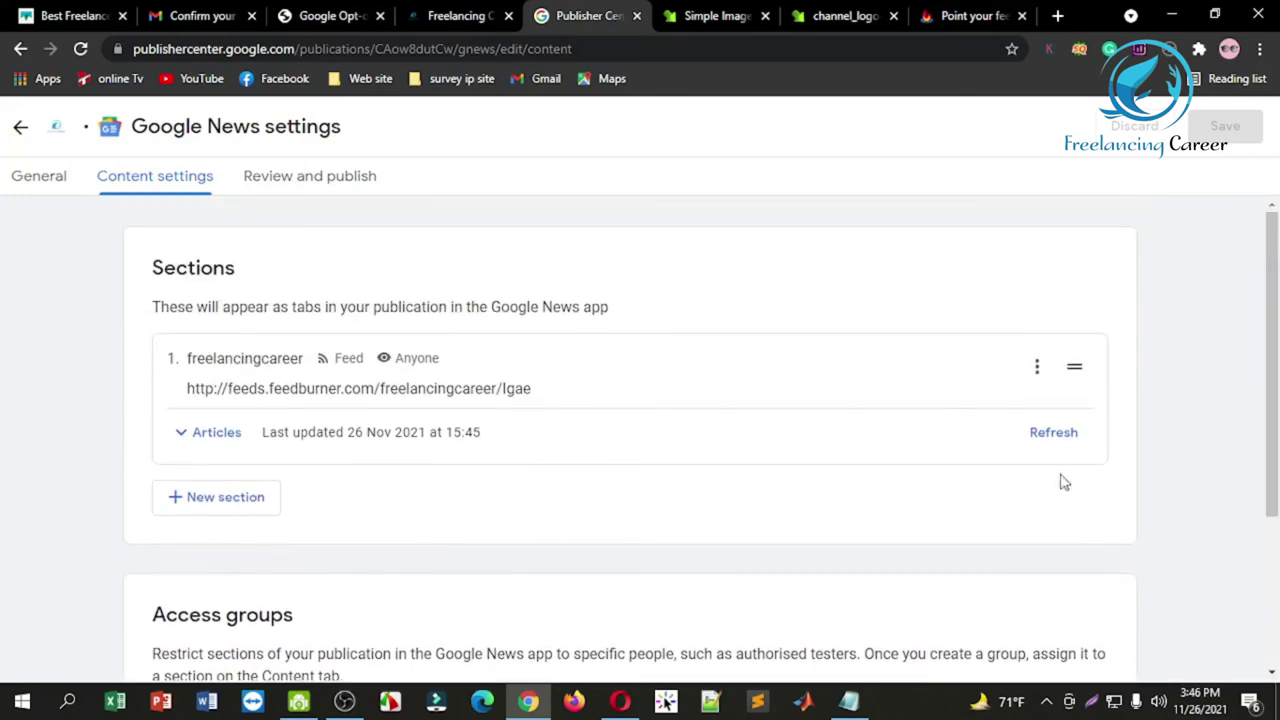
{"action": "left_click", "coordinate": [1034, 446]}
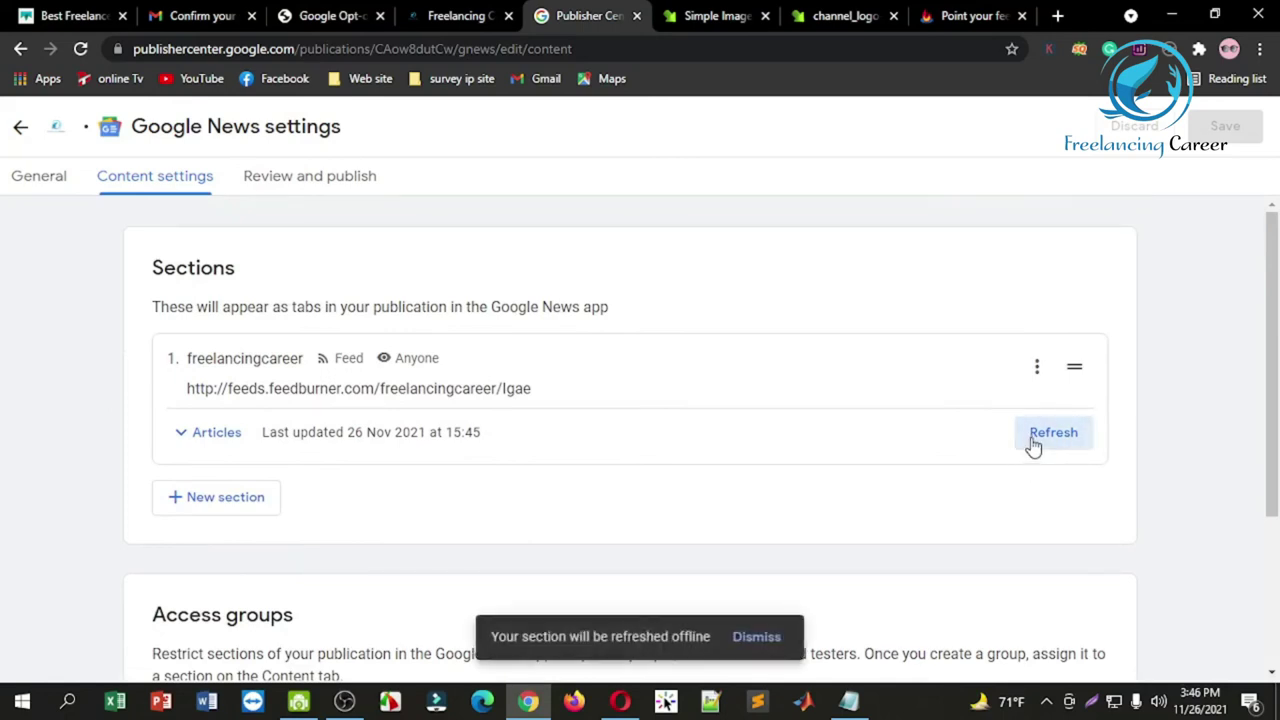
{"action": "left_click", "coordinate": [1034, 446]}
{"action": "left_click", "coordinate": [1033, 446]}
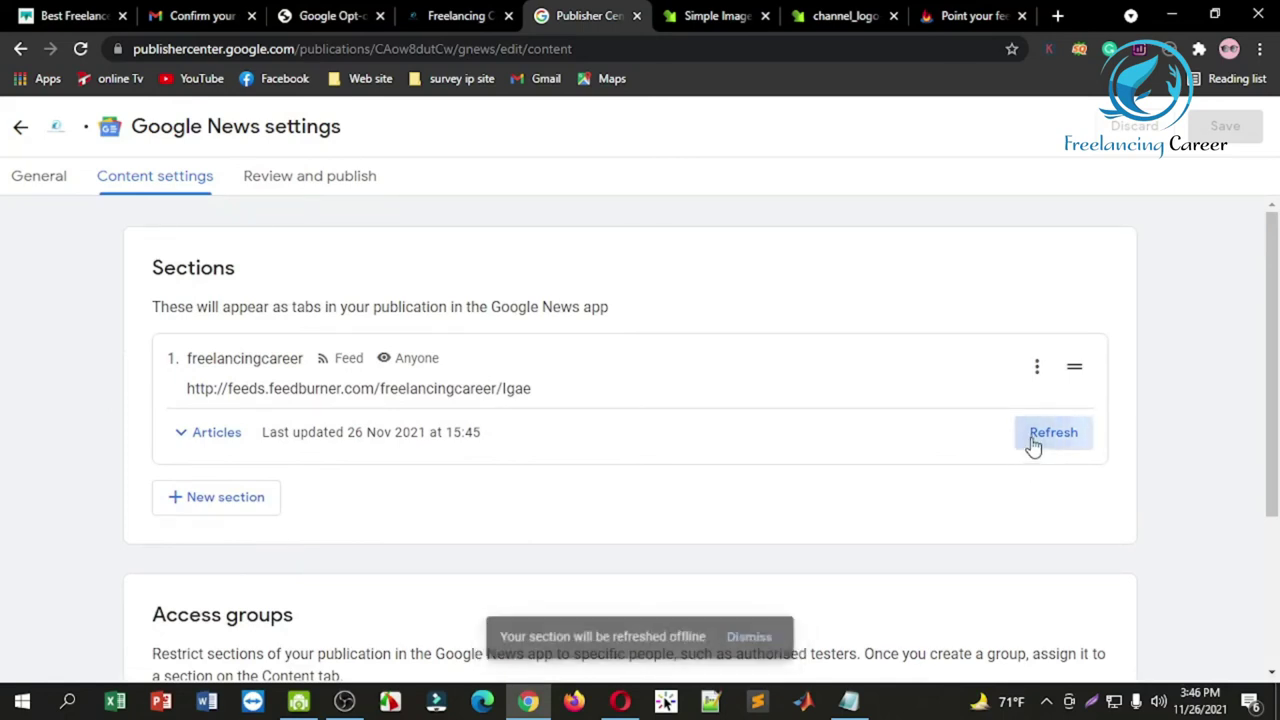
{"action": "left_click", "coordinate": [332, 175]}
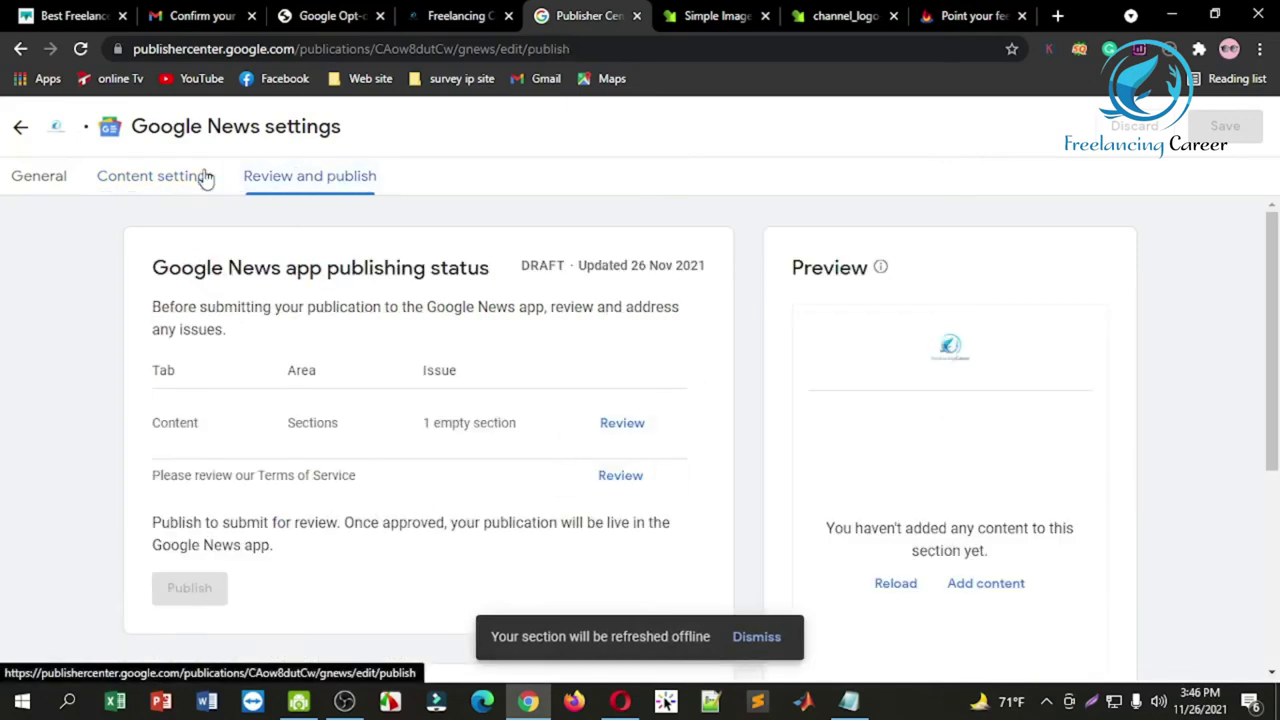
{"action": "left_click", "coordinate": [893, 583]}
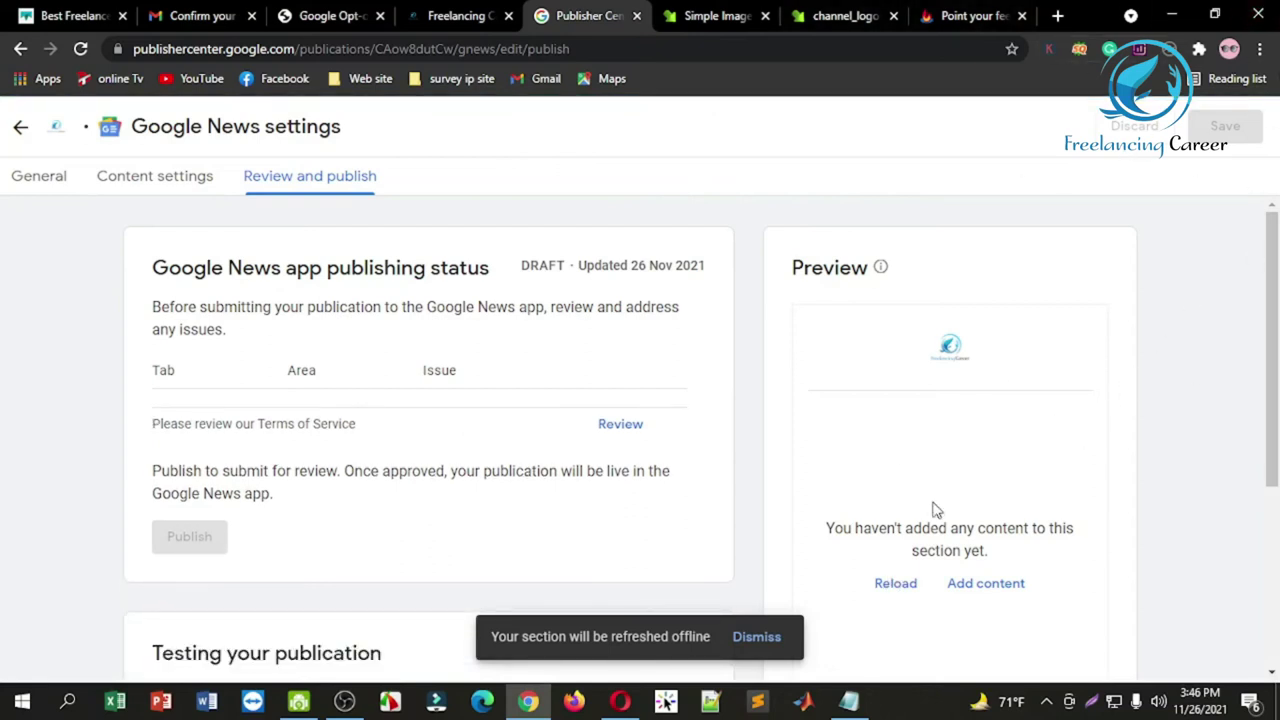
{"action": "left_click_drag", "start_coordinate": [1274, 283], "coordinate": [1275, 285]}
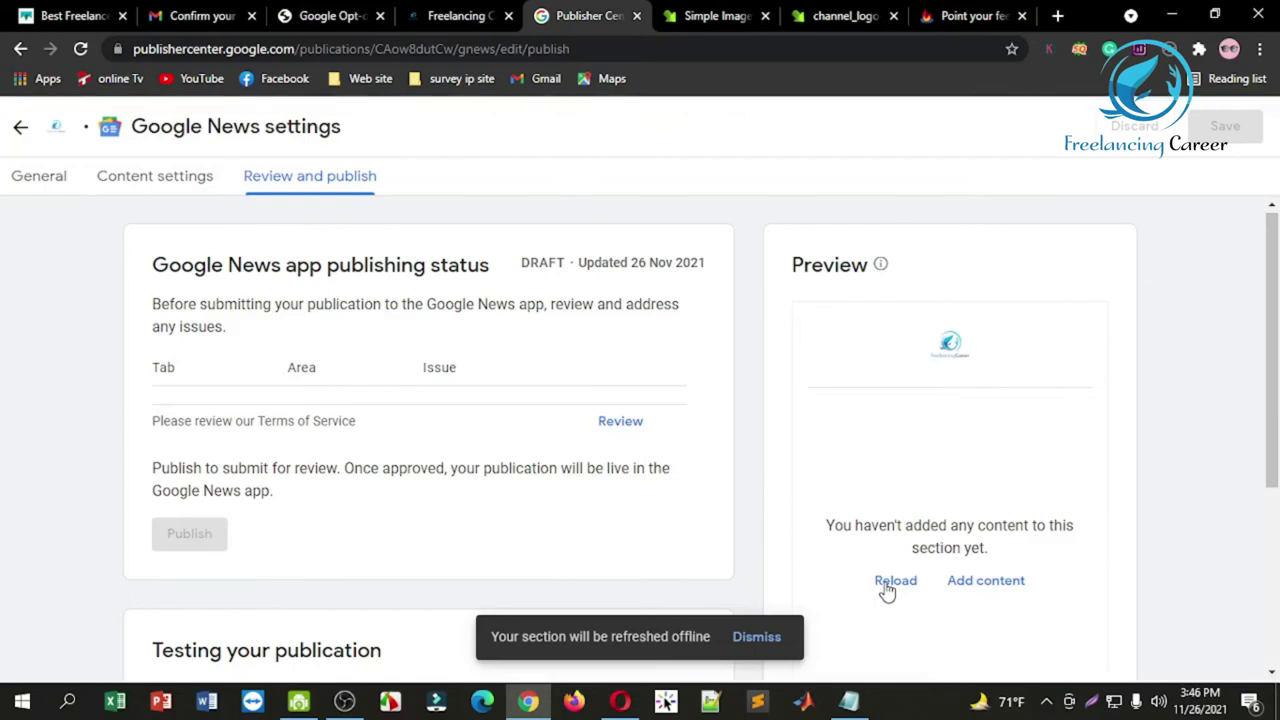
Step: Look over the basic information settings, then return to the content settings
{"action": "left_click", "coordinate": [179, 195]}
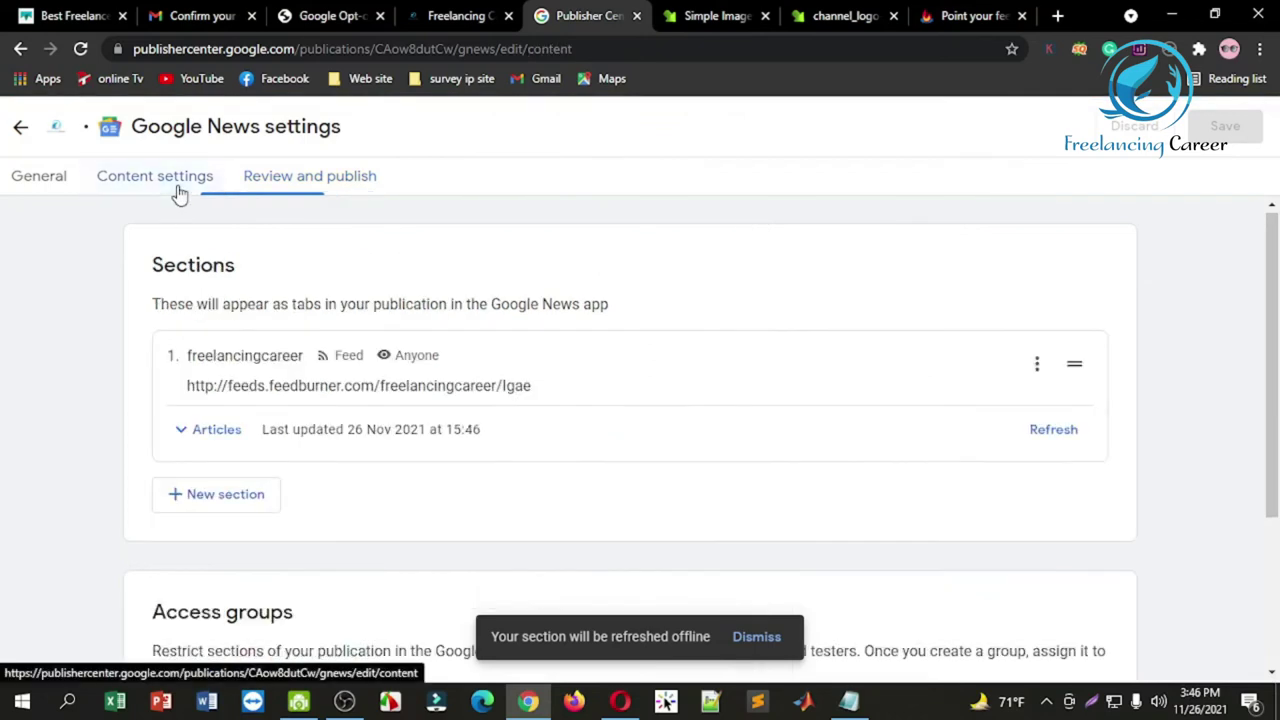
{"action": "left_click_drag", "start_coordinate": [1273, 264], "coordinate": [1277, 418]}
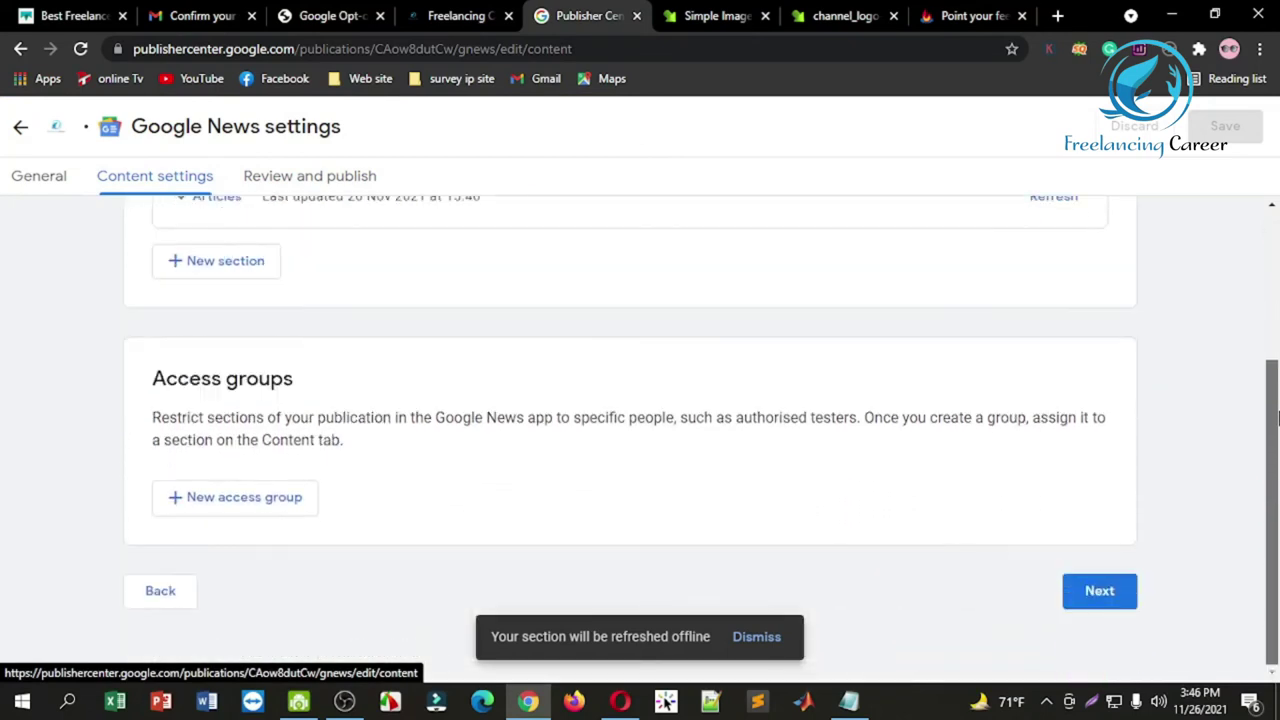
{"action": "left_click", "coordinate": [30, 185]}
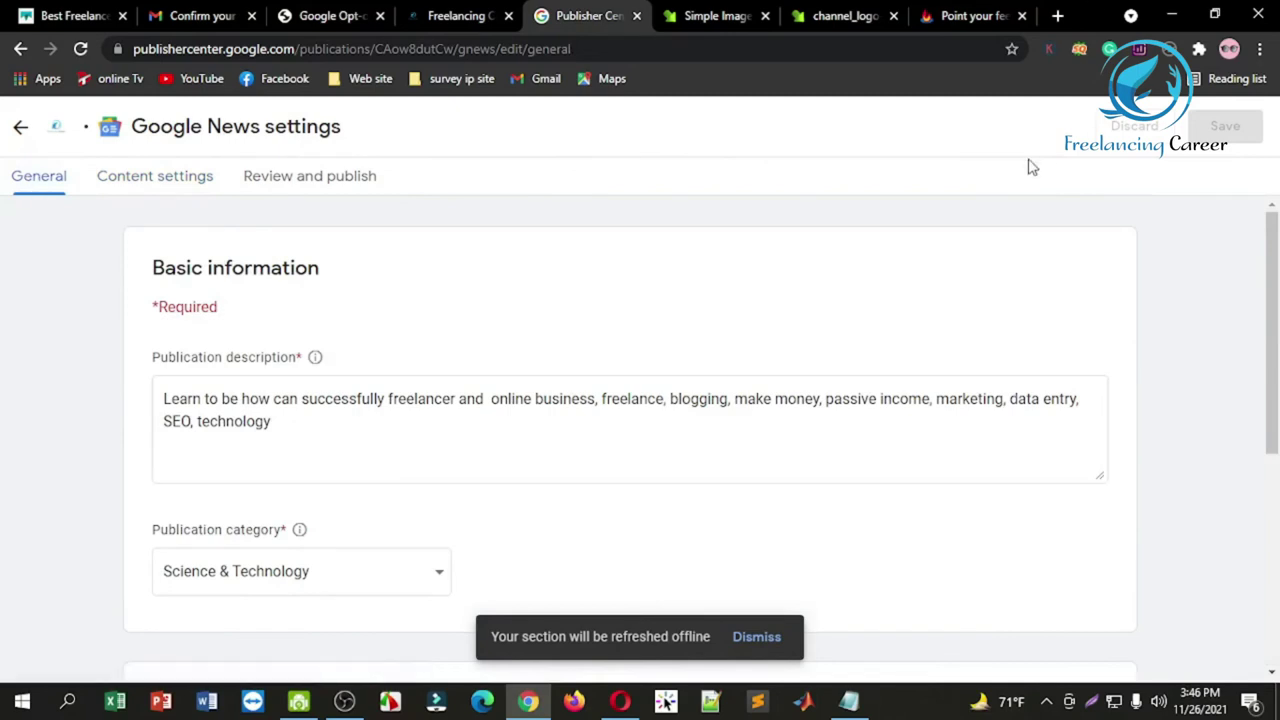
{"action": "left_click_drag", "start_coordinate": [1277, 268], "coordinate": [1277, 480]}
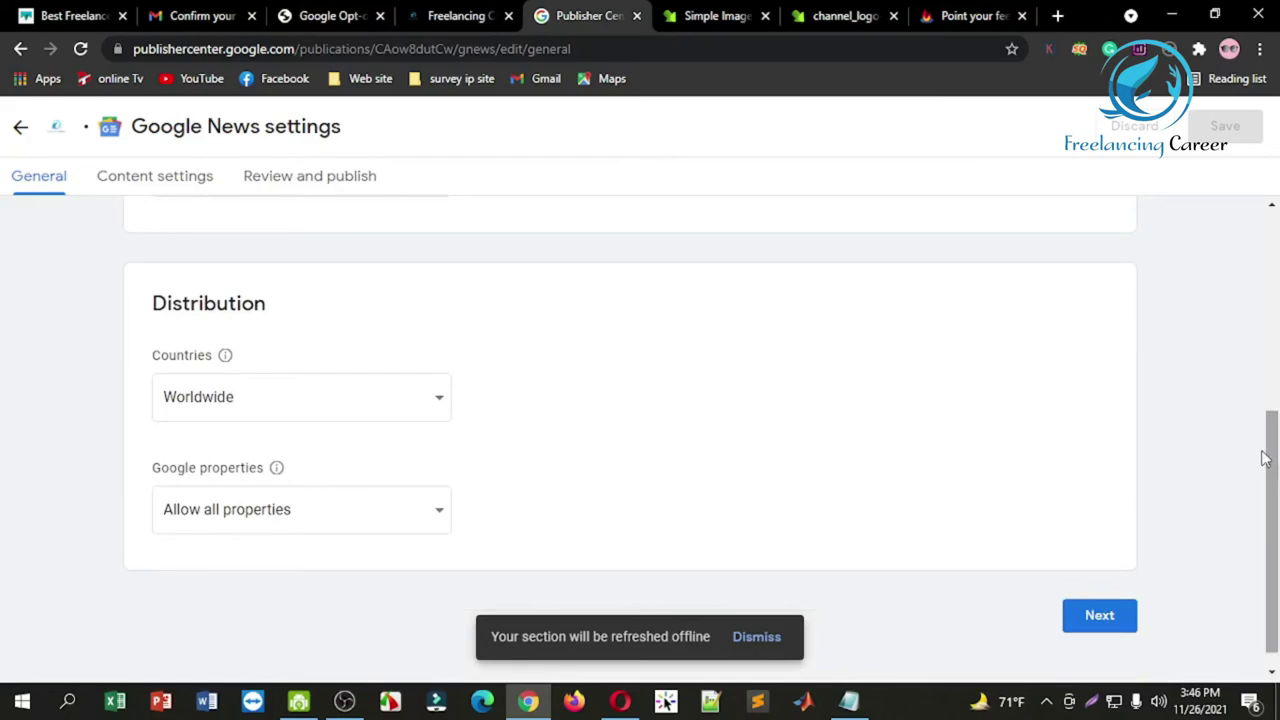
{"action": "left_click", "coordinate": [192, 195]}
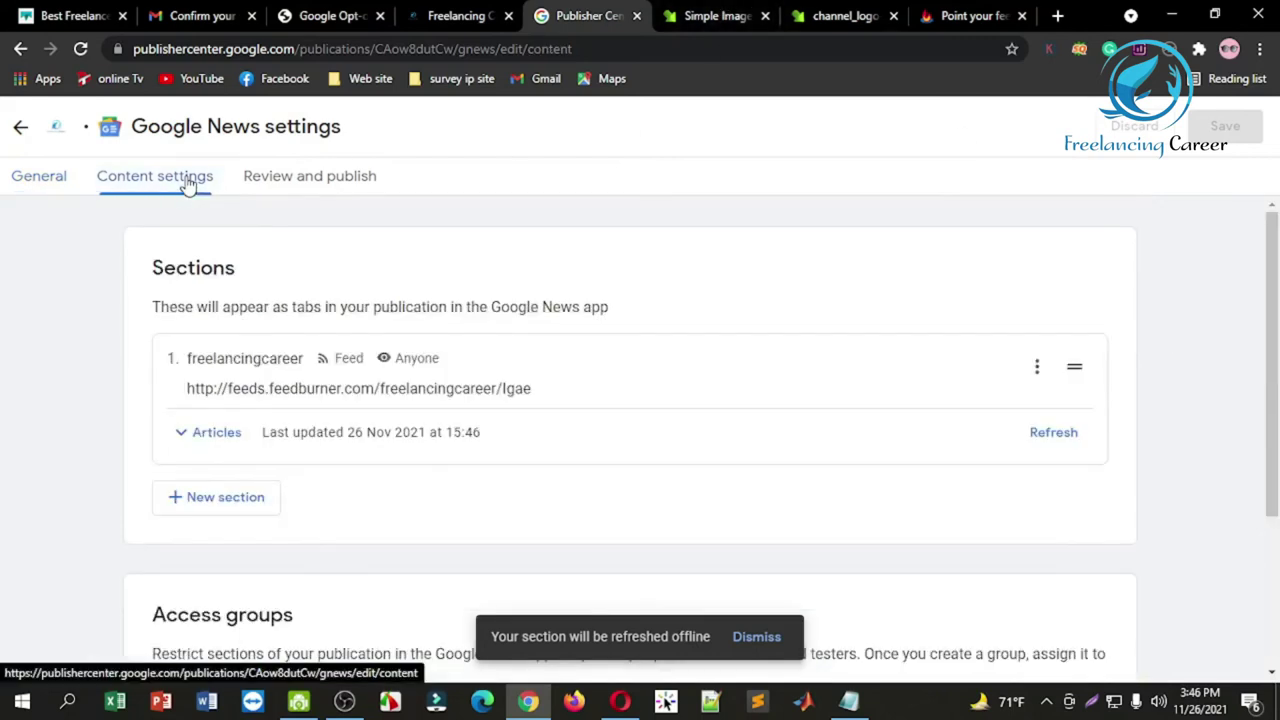
Step: Open Review and publish and scroll through the feed's article preview
{"action": "left_click", "coordinate": [298, 190]}
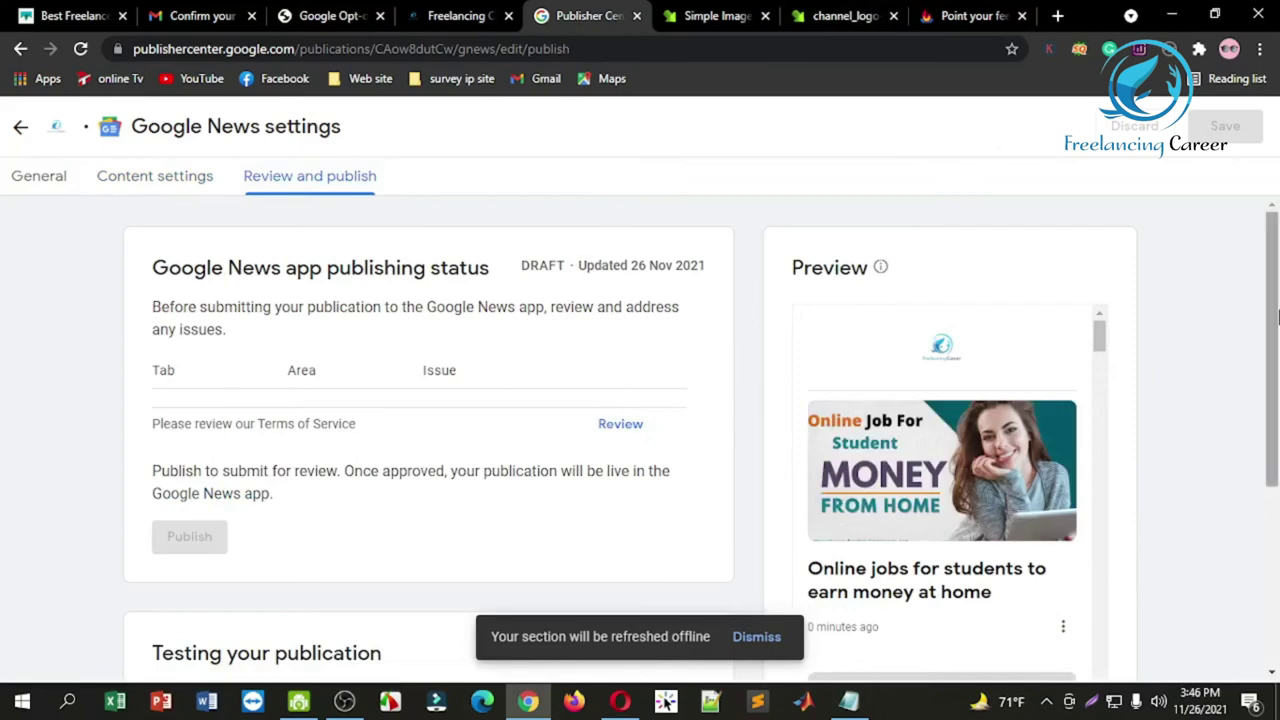
{"action": "left_click_drag", "start_coordinate": [1277, 318], "coordinate": [1277, 478]}
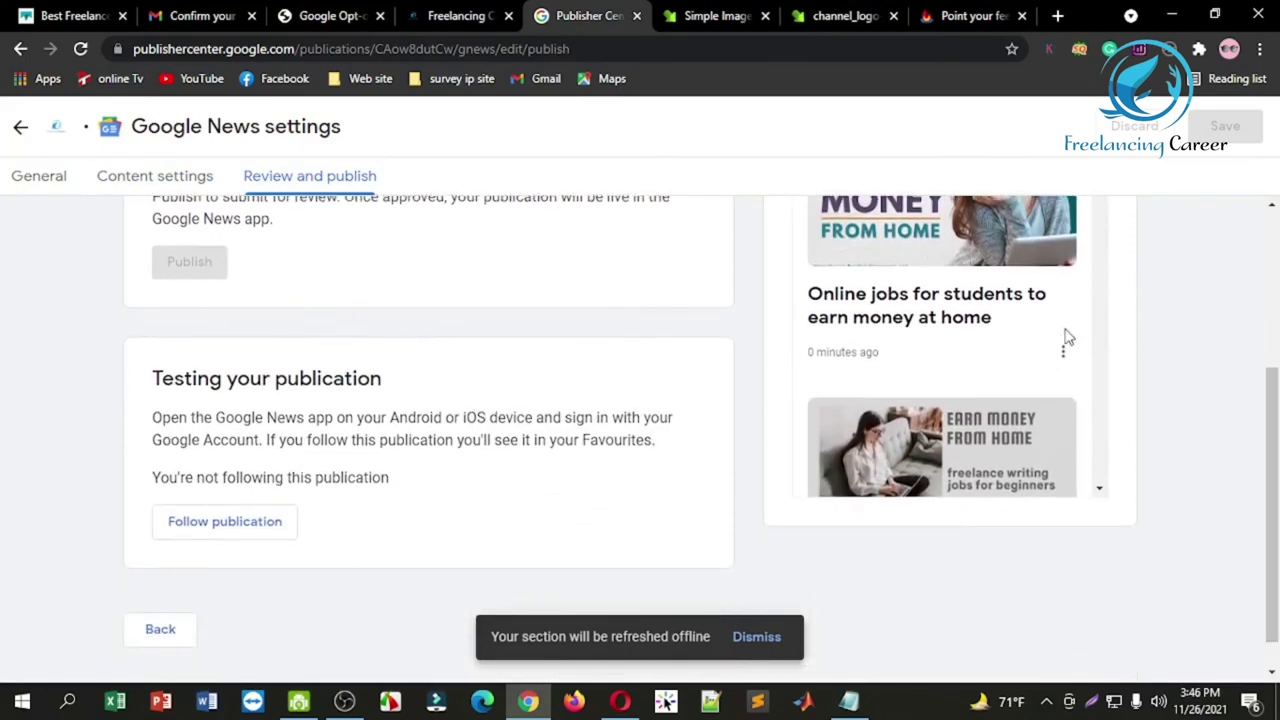
{"action": "left_click_drag", "start_coordinate": [1103, 324], "coordinate": [1229, 306]}
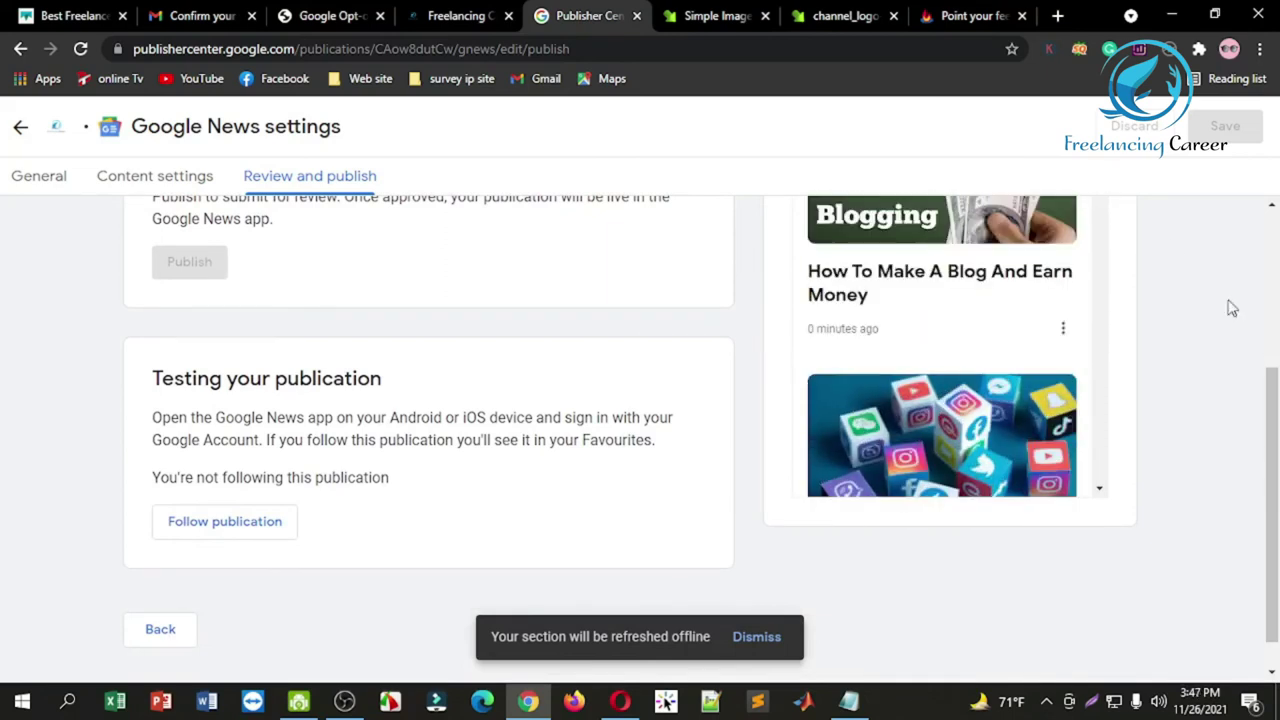
{"action": "left_click_drag", "start_coordinate": [1273, 424], "coordinate": [1271, 297]}
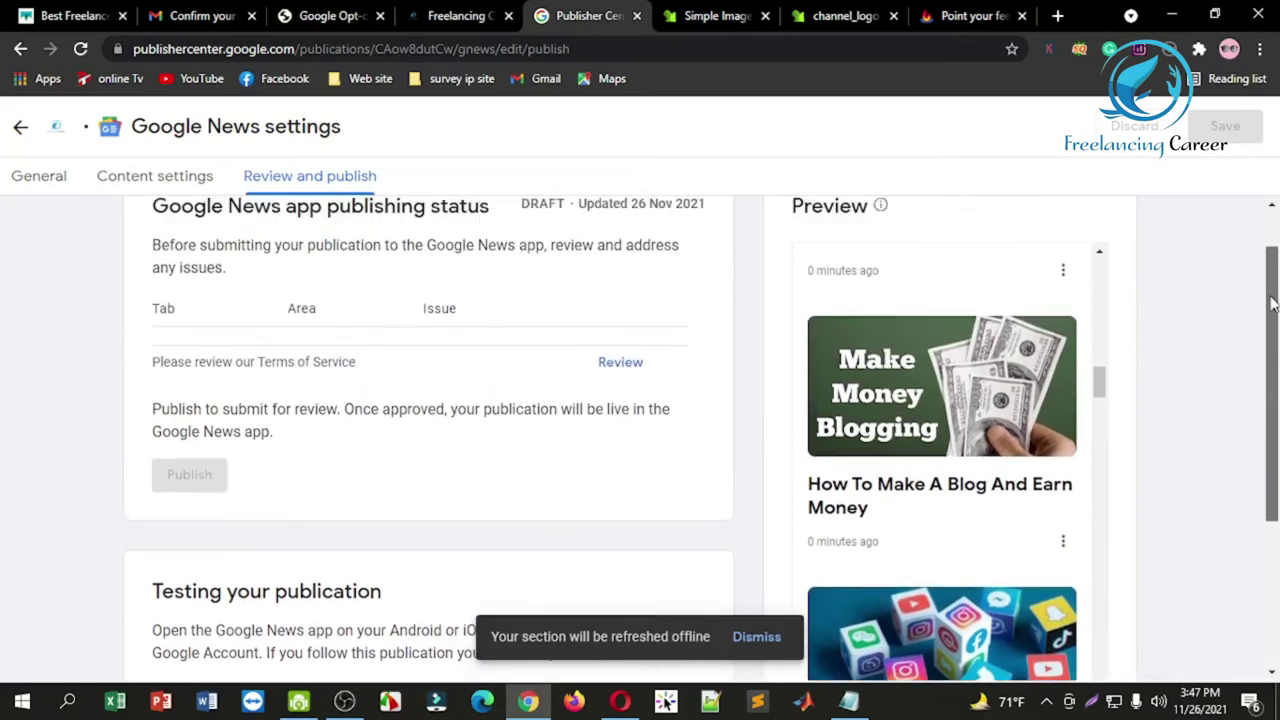
{"action": "left_click_drag", "start_coordinate": [1104, 395], "coordinate": [1100, 265]}
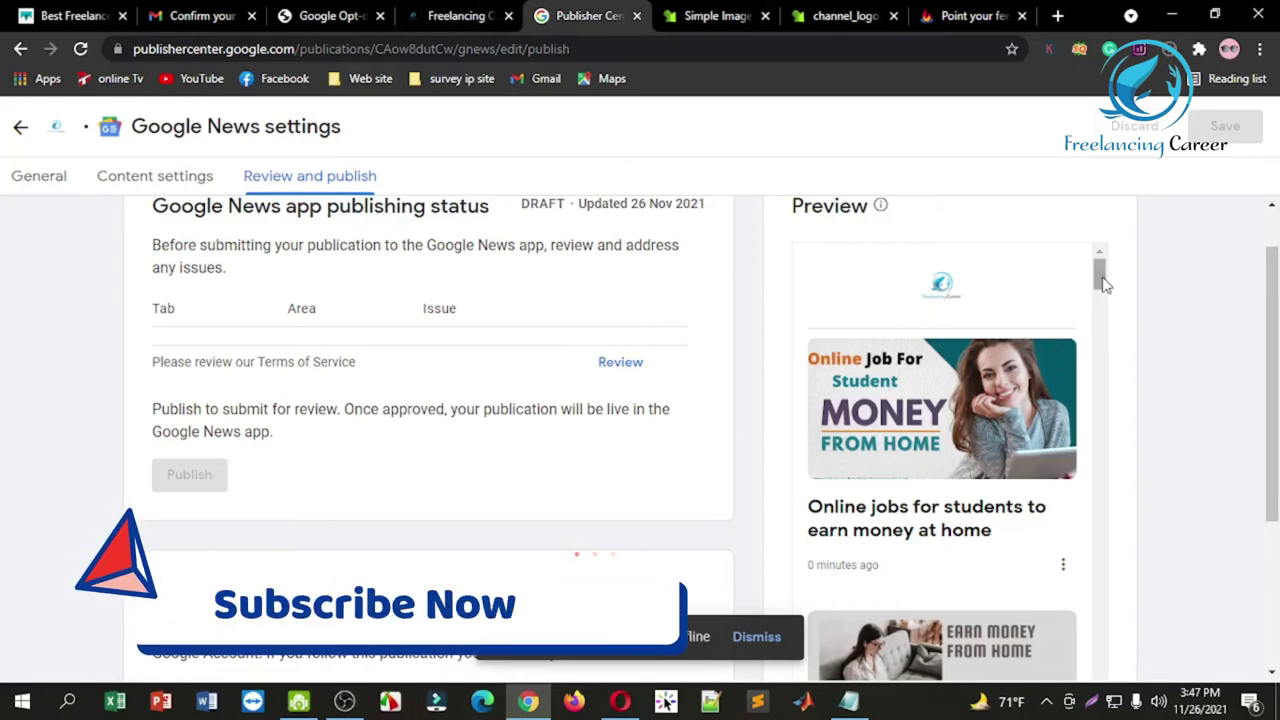
{"action": "left_click", "coordinate": [455, 16]}
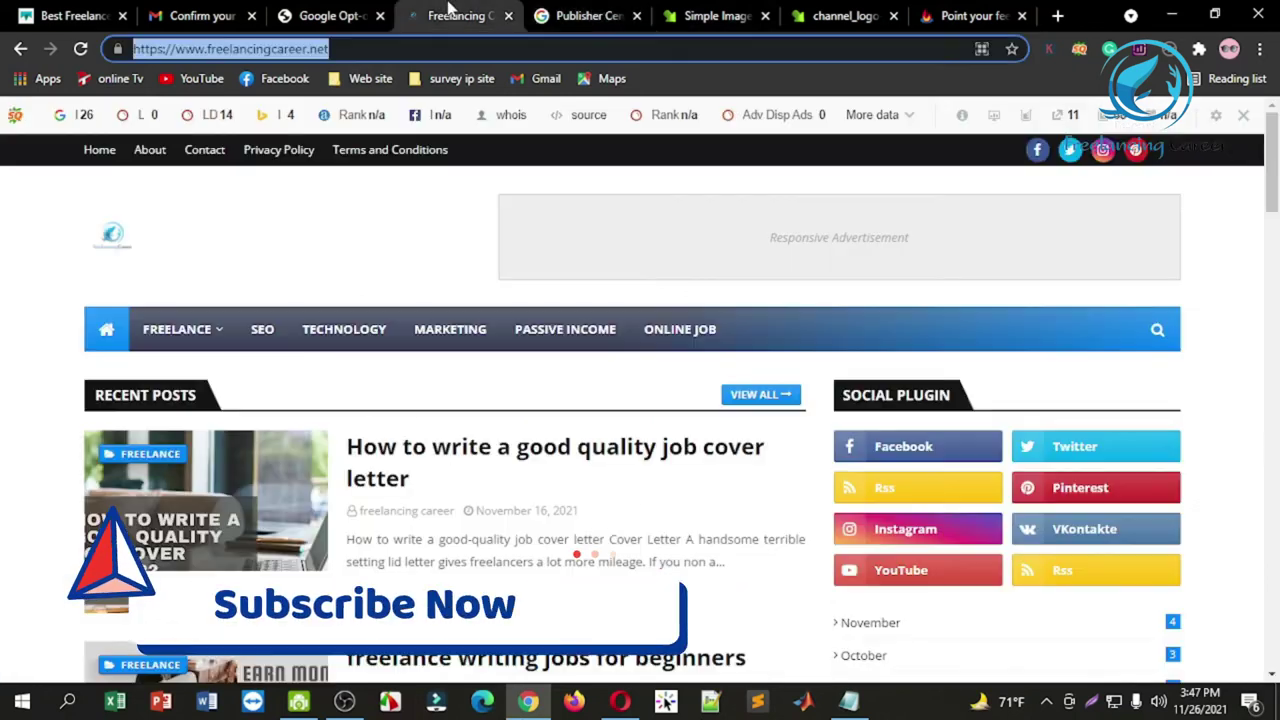
Step: Reload the Freelancing Career blog homepage and scroll through its recent posts
{"action": "left_click", "coordinate": [80, 50]}
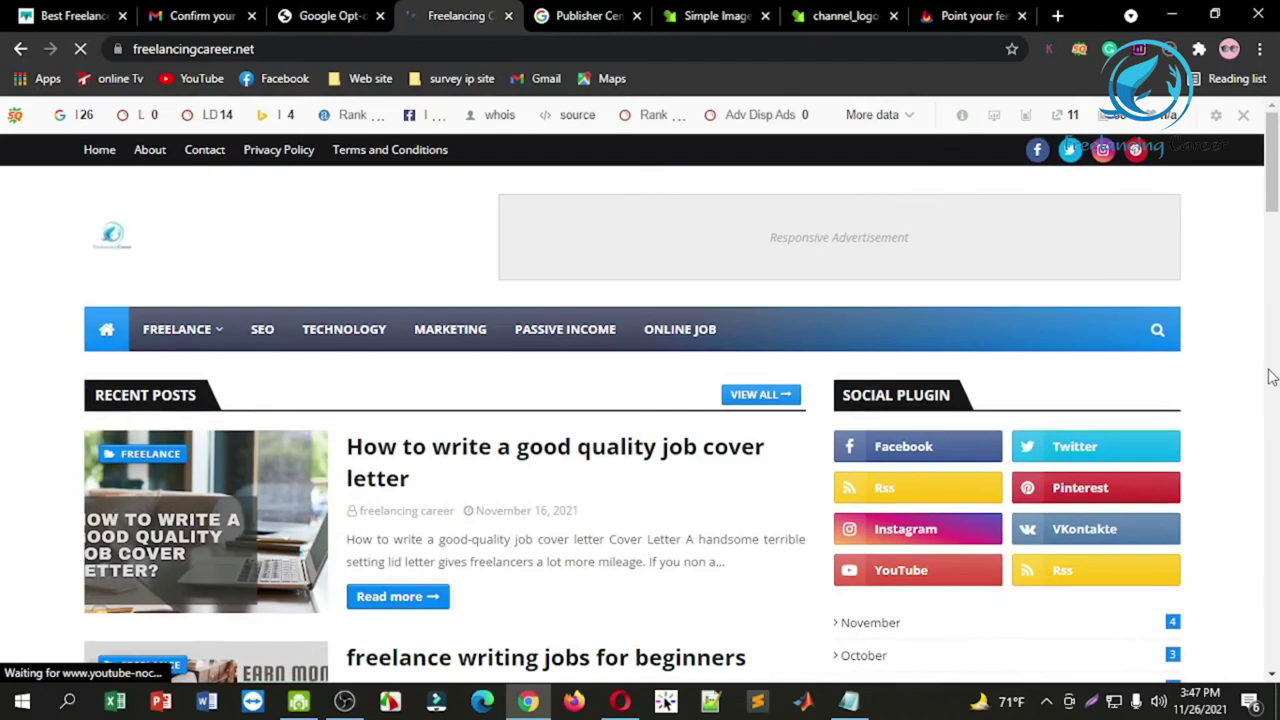
{"action": "left_click_drag", "start_coordinate": [1273, 230], "coordinate": [1273, 310]}
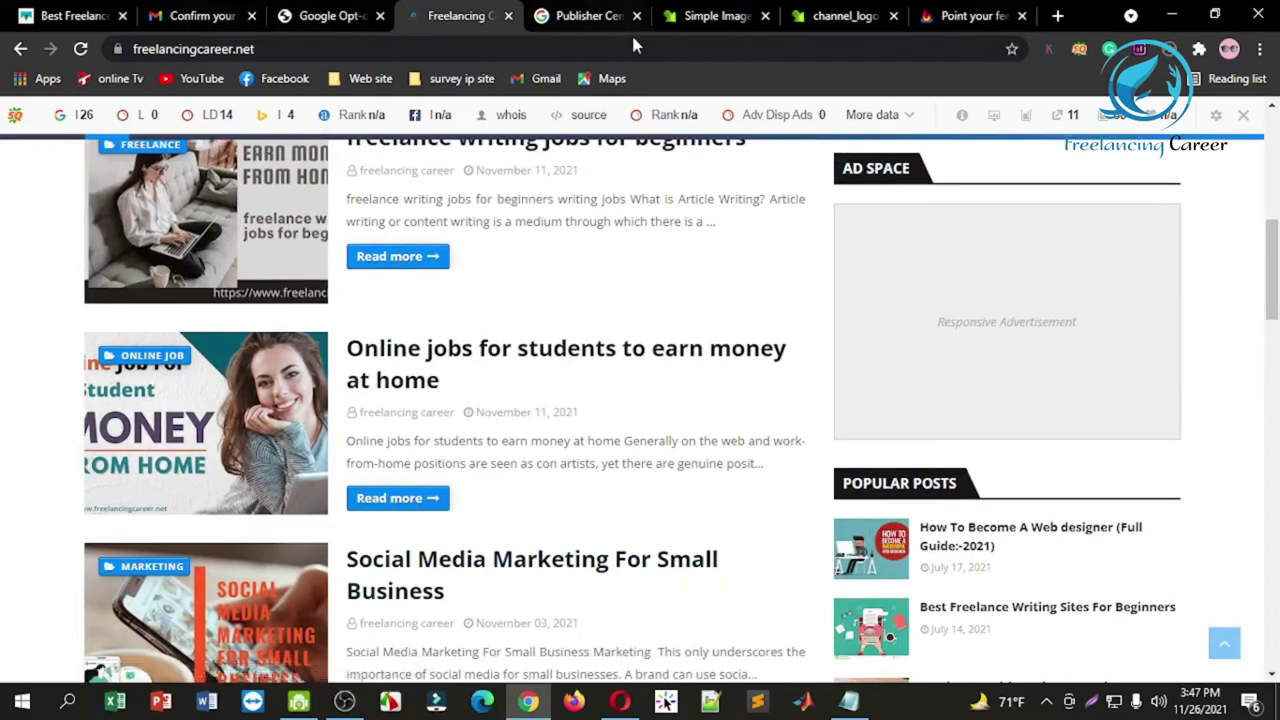
{"action": "left_click", "coordinate": [590, 15]}
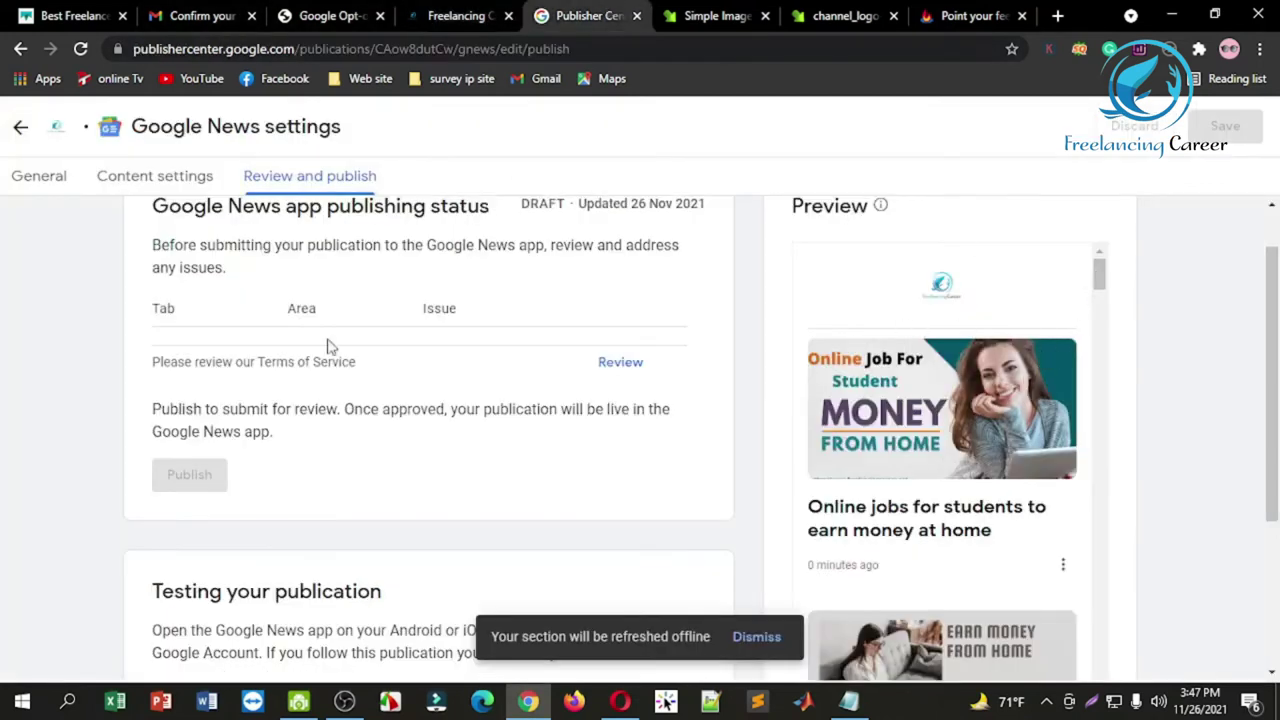
Step: Refresh the freelancingcareer feed section's articles in Content settings
{"action": "left_click_drag", "start_coordinate": [1102, 289], "coordinate": [1063, 246]}
{"action": "scroll", "coordinate": [366, 270], "scroll_direction": "up", "scroll_amount": 1}
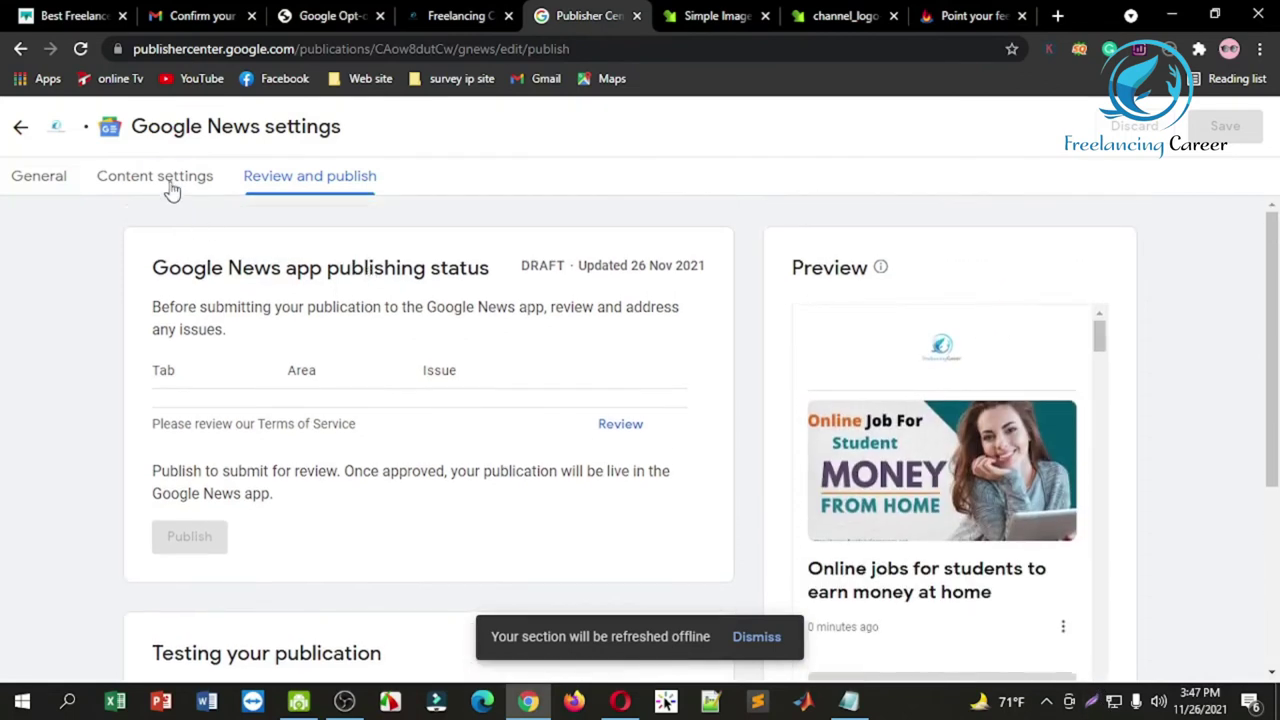
{"action": "left_click", "coordinate": [172, 190]}
{"action": "left_click", "coordinate": [1052, 438]}
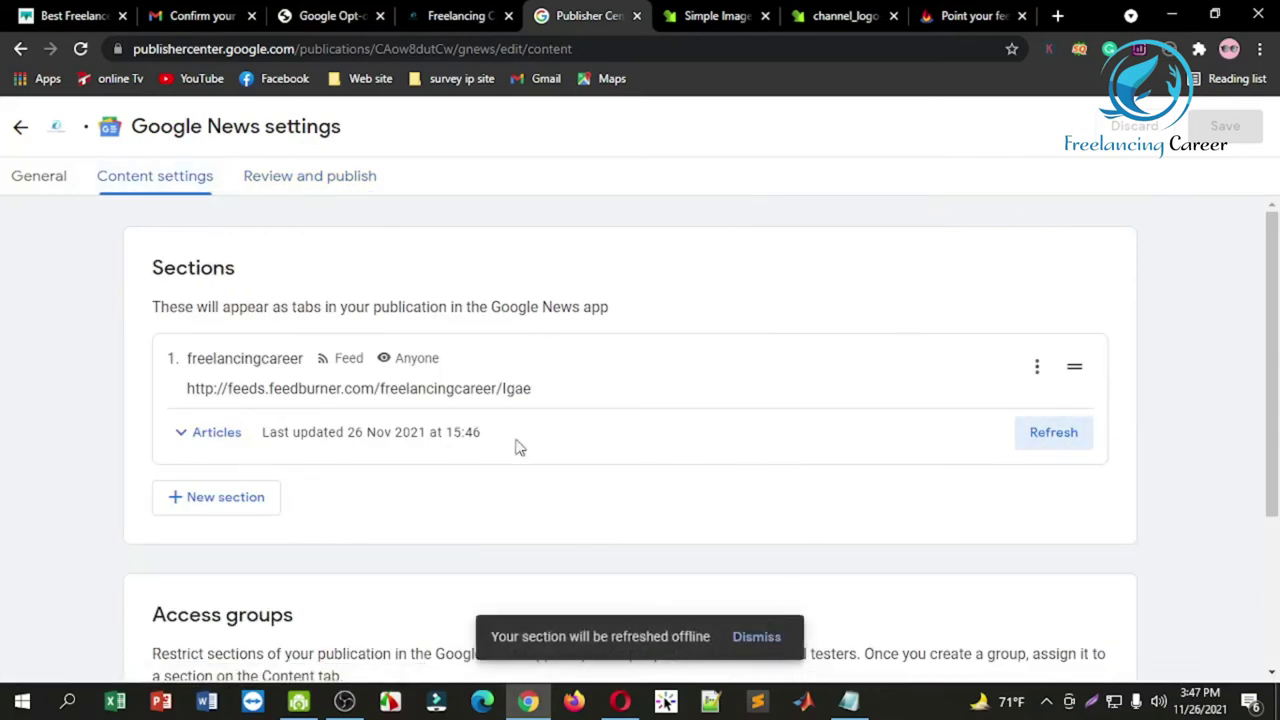
Step: Return to the publishing status and bring up the Terms of Service for review
{"action": "left_click", "coordinate": [303, 173]}
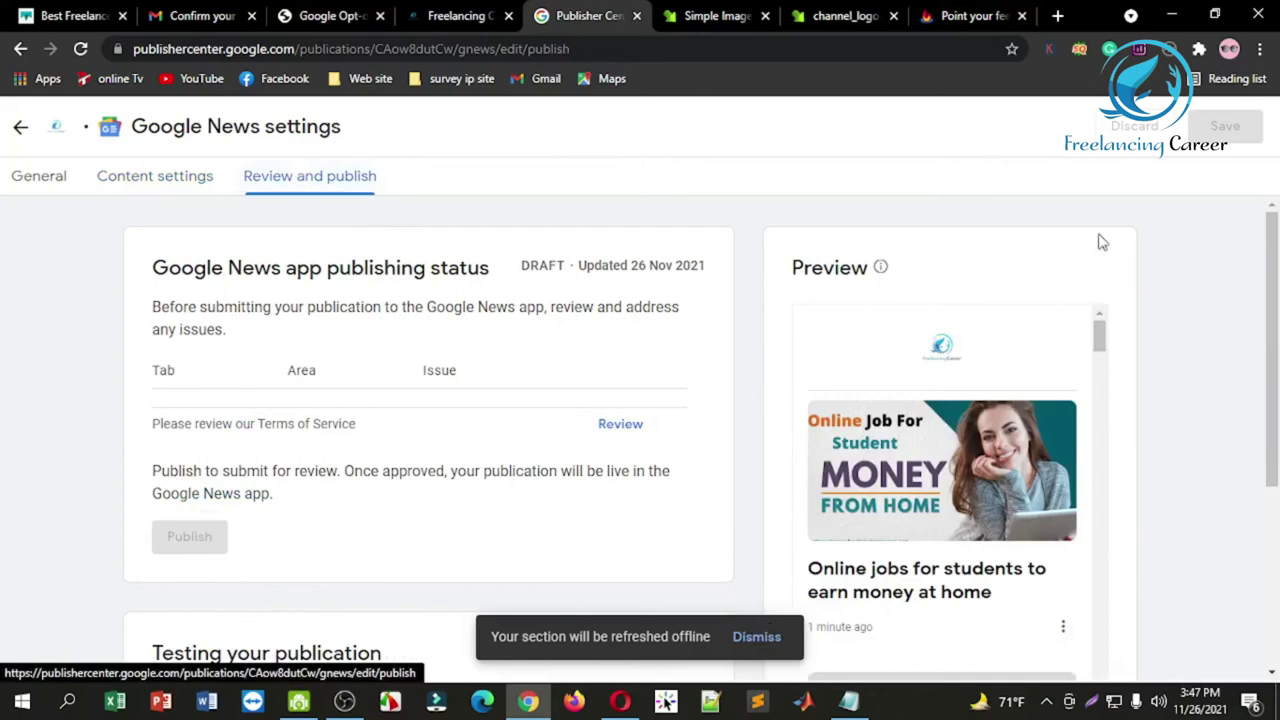
{"action": "scroll", "coordinate": [1127, 351], "scroll_direction": "down", "scroll_amount": 3}
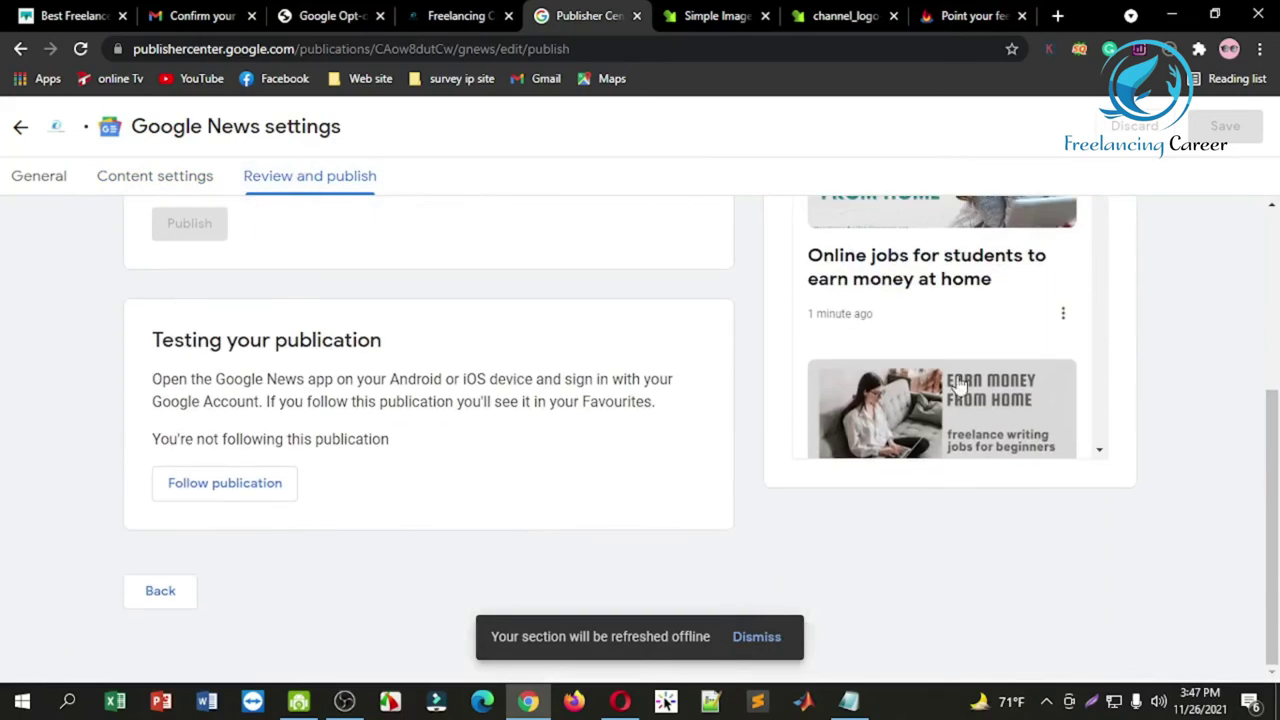
{"action": "scroll", "coordinate": [957, 386], "scroll_direction": "up", "scroll_amount": 3}
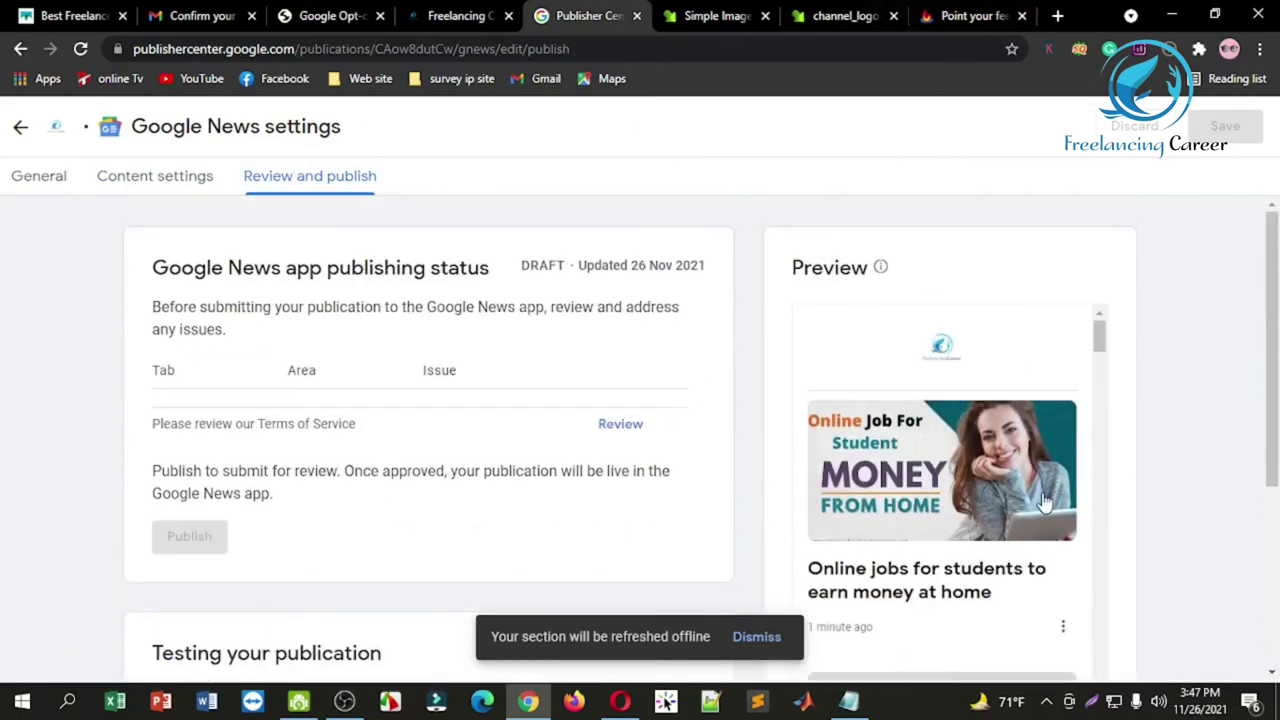
{"action": "left_click", "coordinate": [619, 428]}
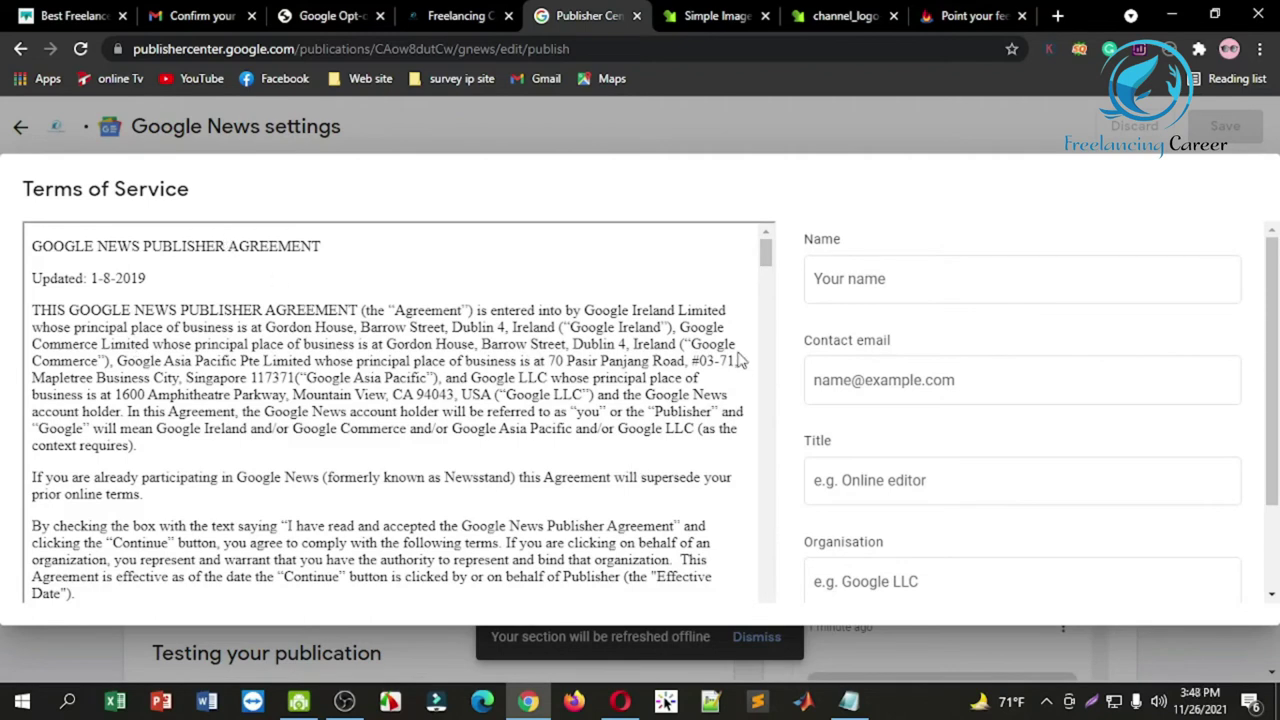
Step: Enter the publisher's name and contact e-mail in the Terms of Service form
{"action": "scroll", "coordinate": [770, 300], "scroll_direction": "down", "scroll_amount": 15}
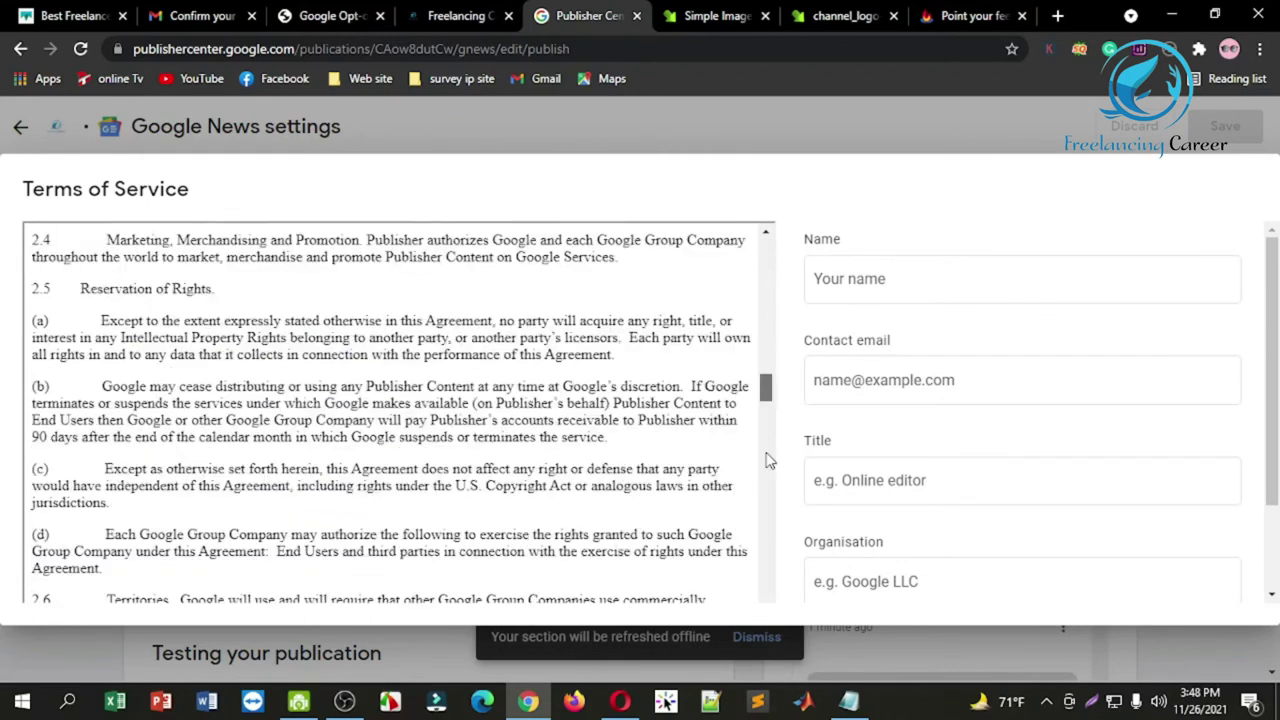
{"action": "left_click", "coordinate": [858, 279]}
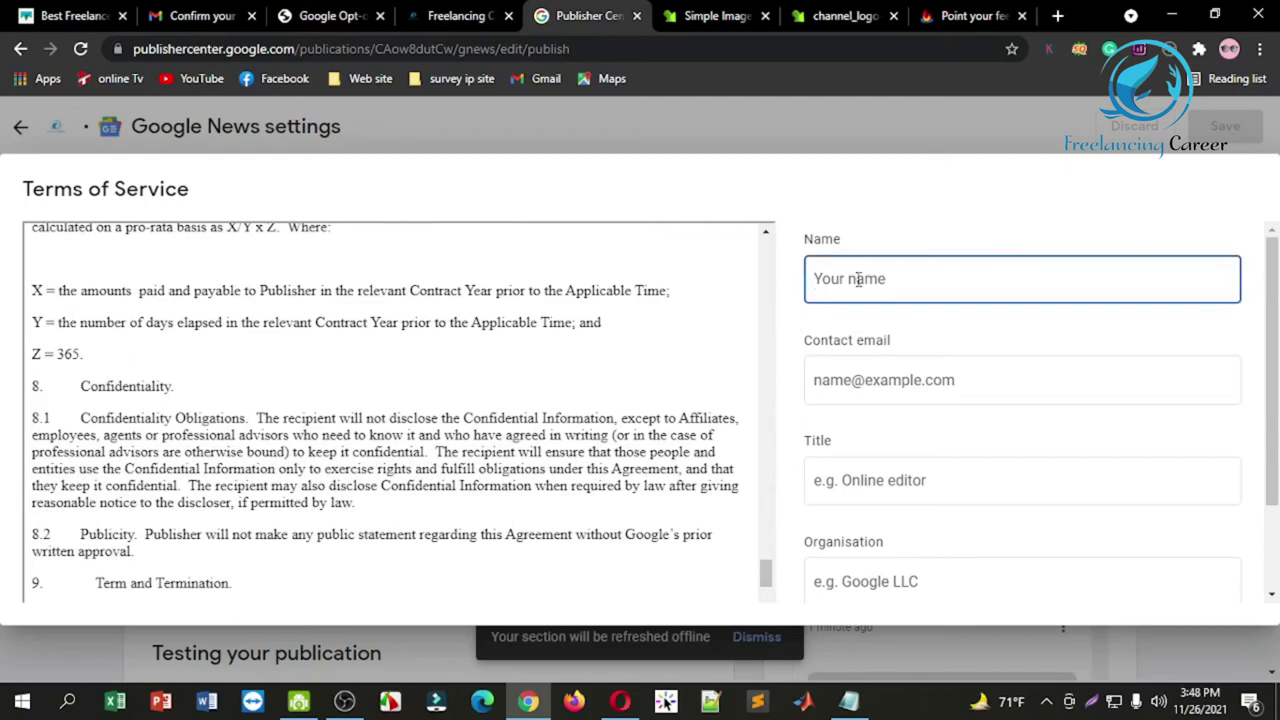
{"action": "type", "text": "f"}
{"action": "key", "text": "BackSpace"}
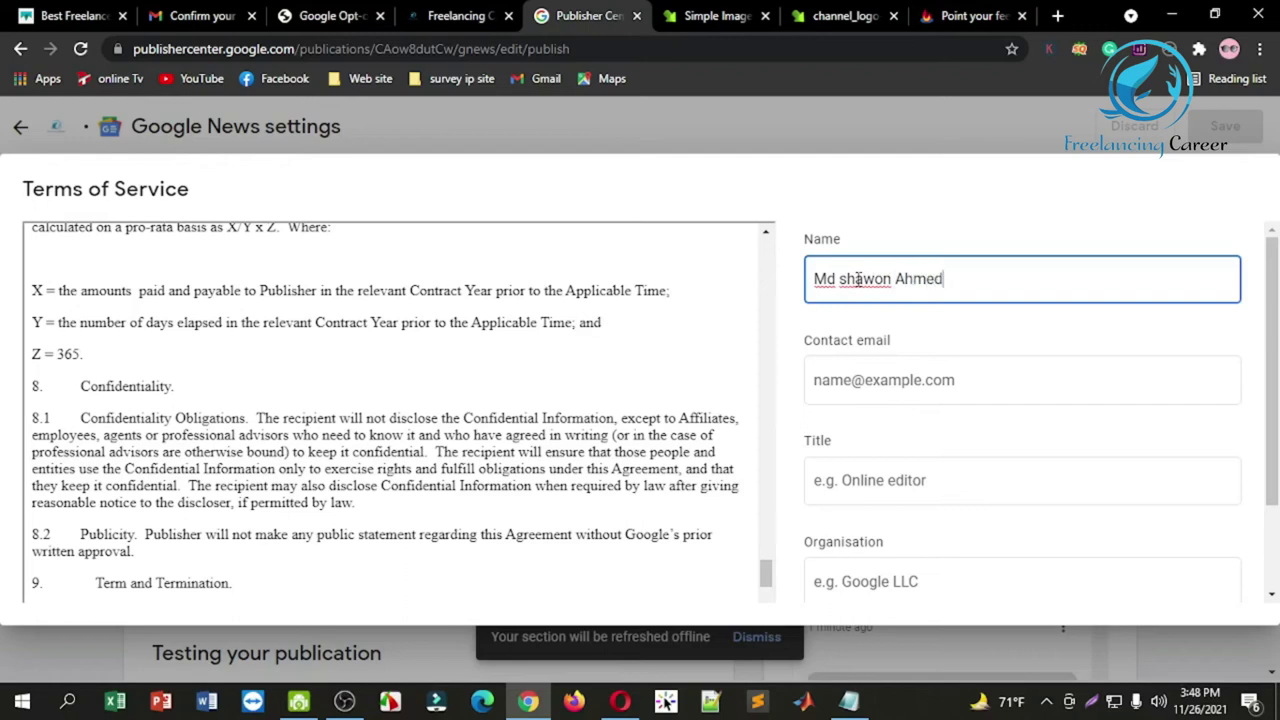
{"action": "left_click", "coordinate": [828, 380]}
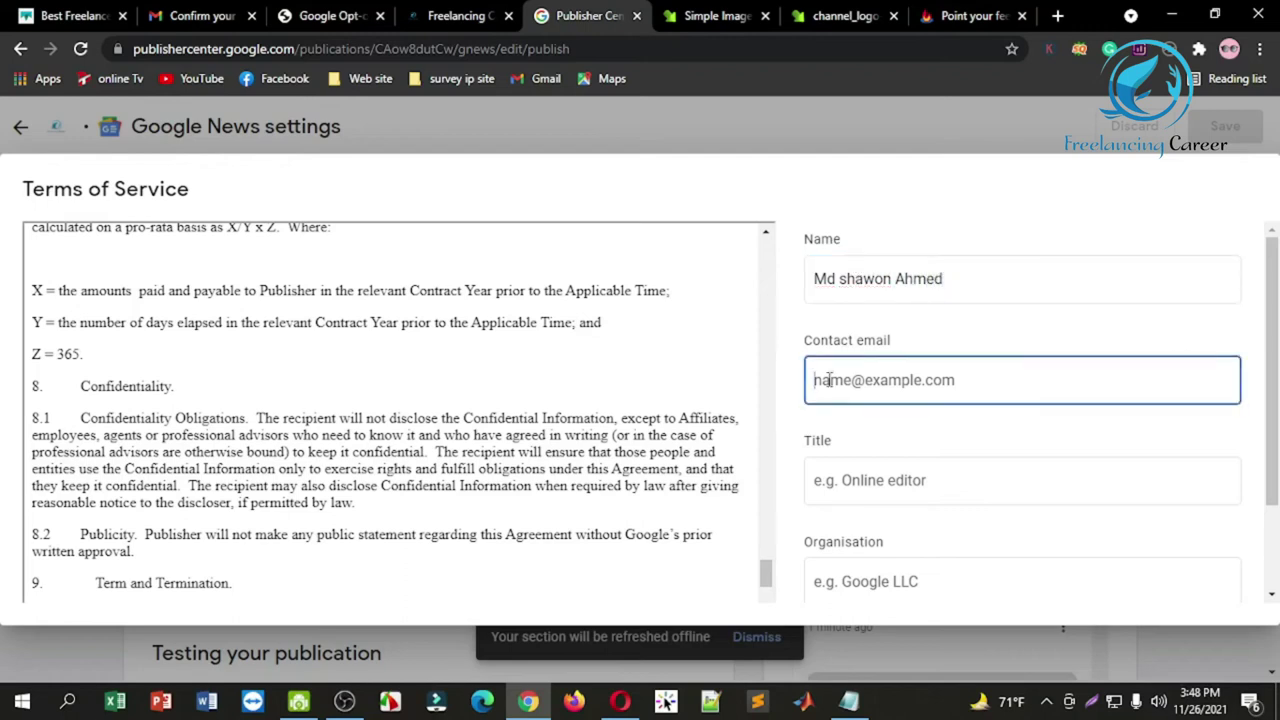
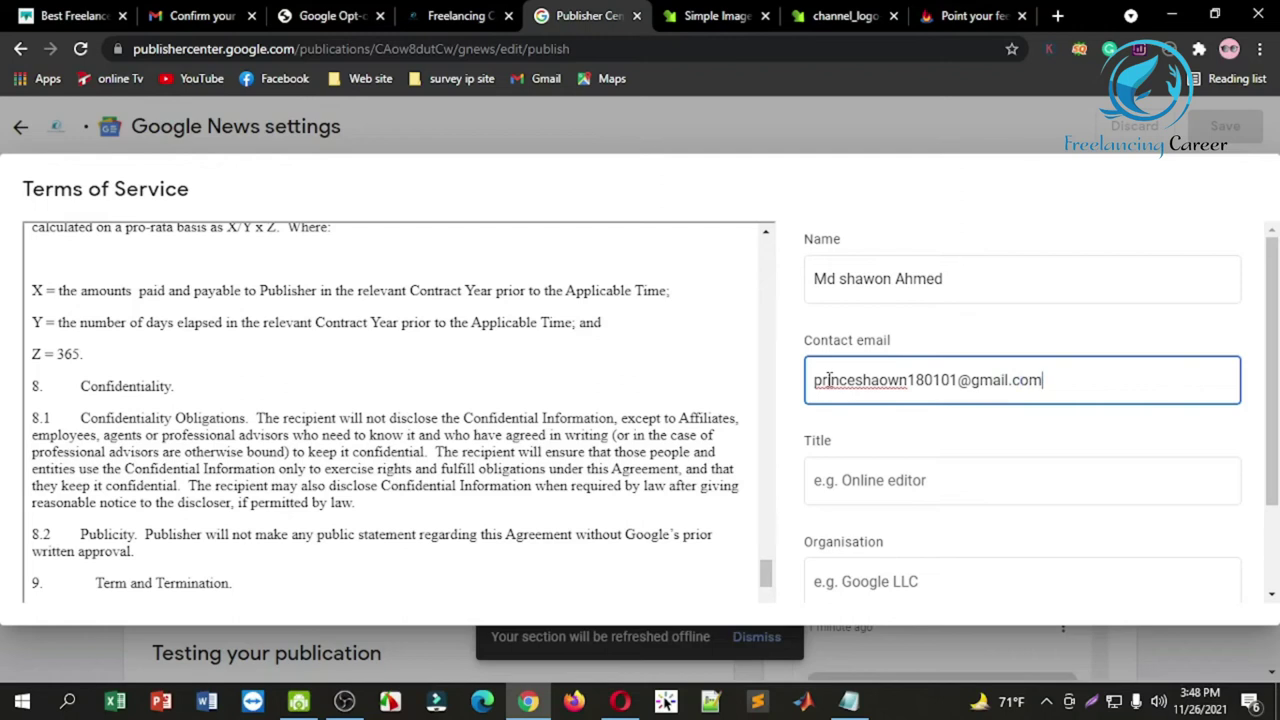
{"action": "left_click_drag", "start_coordinate": [1271, 322], "coordinate": [1273, 366]}
Step: Fill in the title and organisation, accept the Google News Publisher terms and submit
{"action": "left_click", "coordinate": [893, 420]}
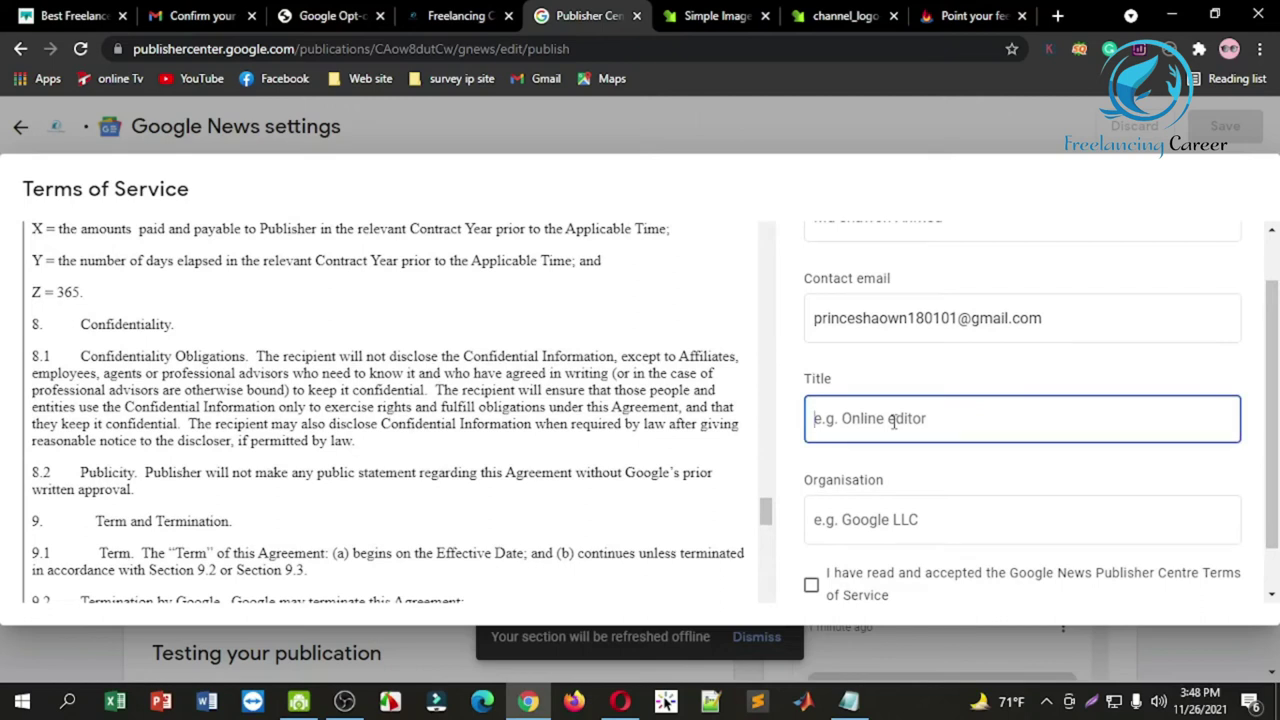
{"action": "type", "text": "Freelancing career"}
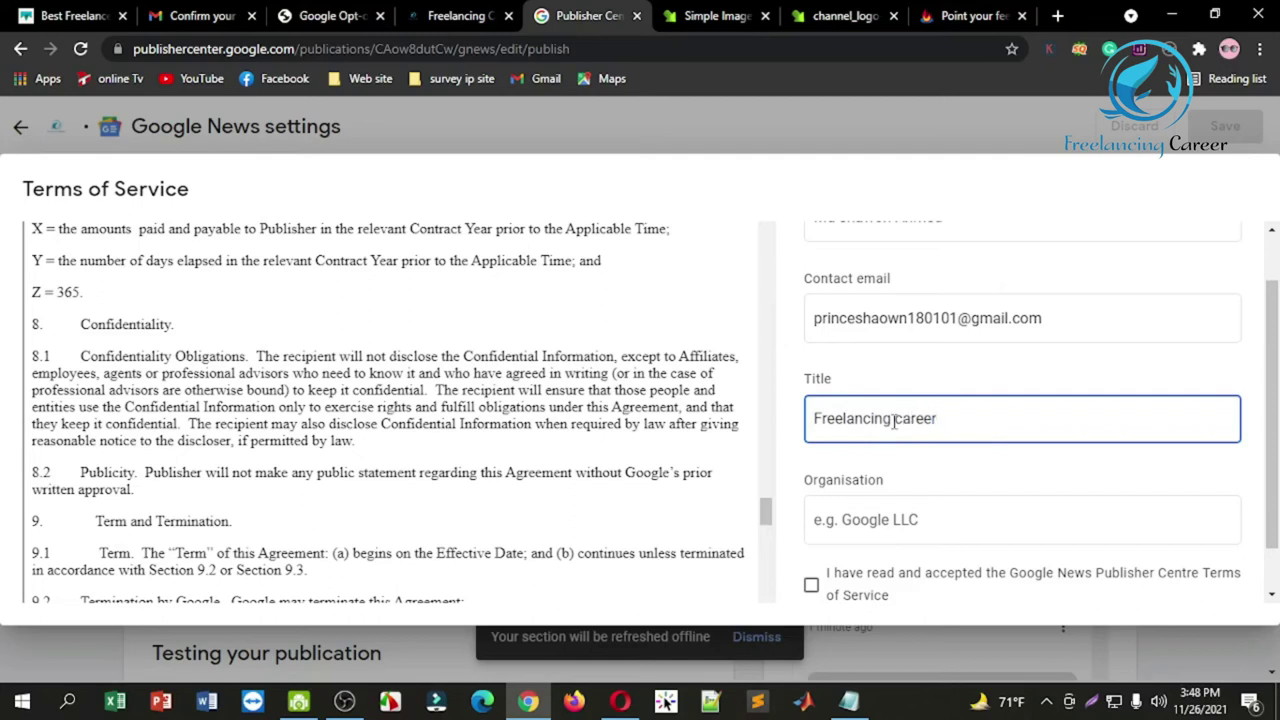
{"action": "left_click", "coordinate": [881, 518]}
{"action": "type", "text": "freelancingcareer."}
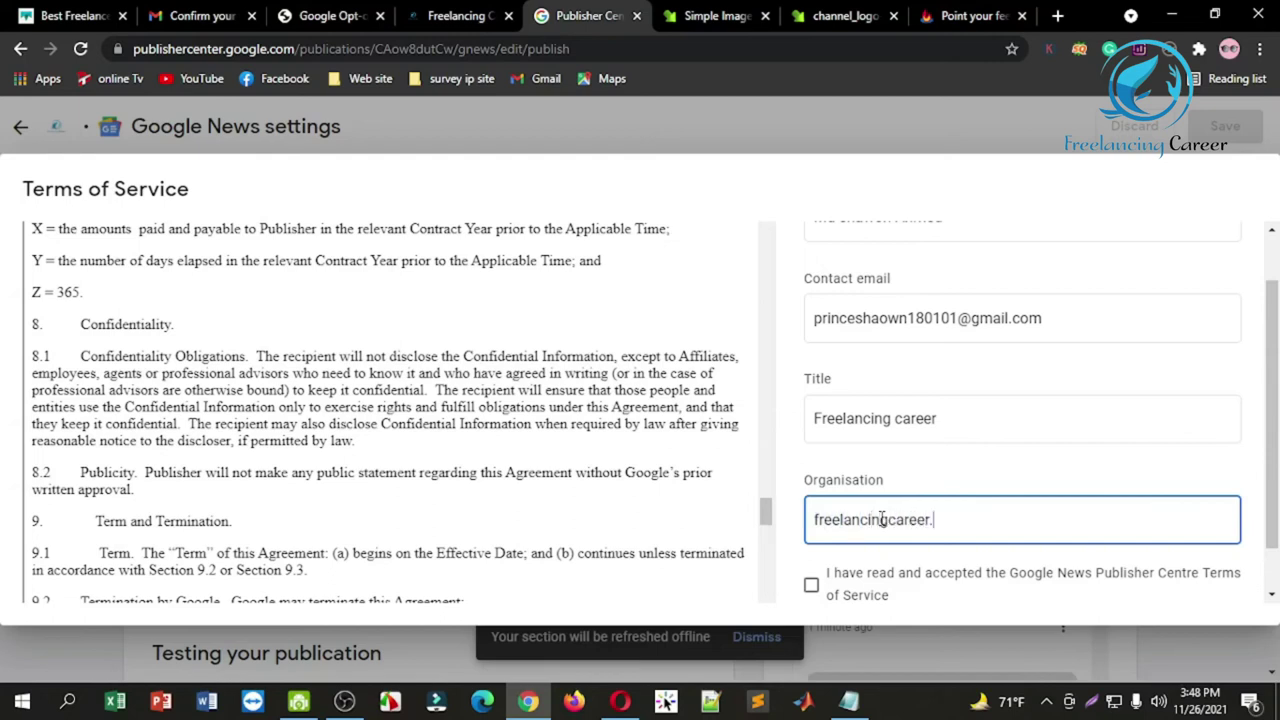
{"action": "key", "text": "BackSpace"}
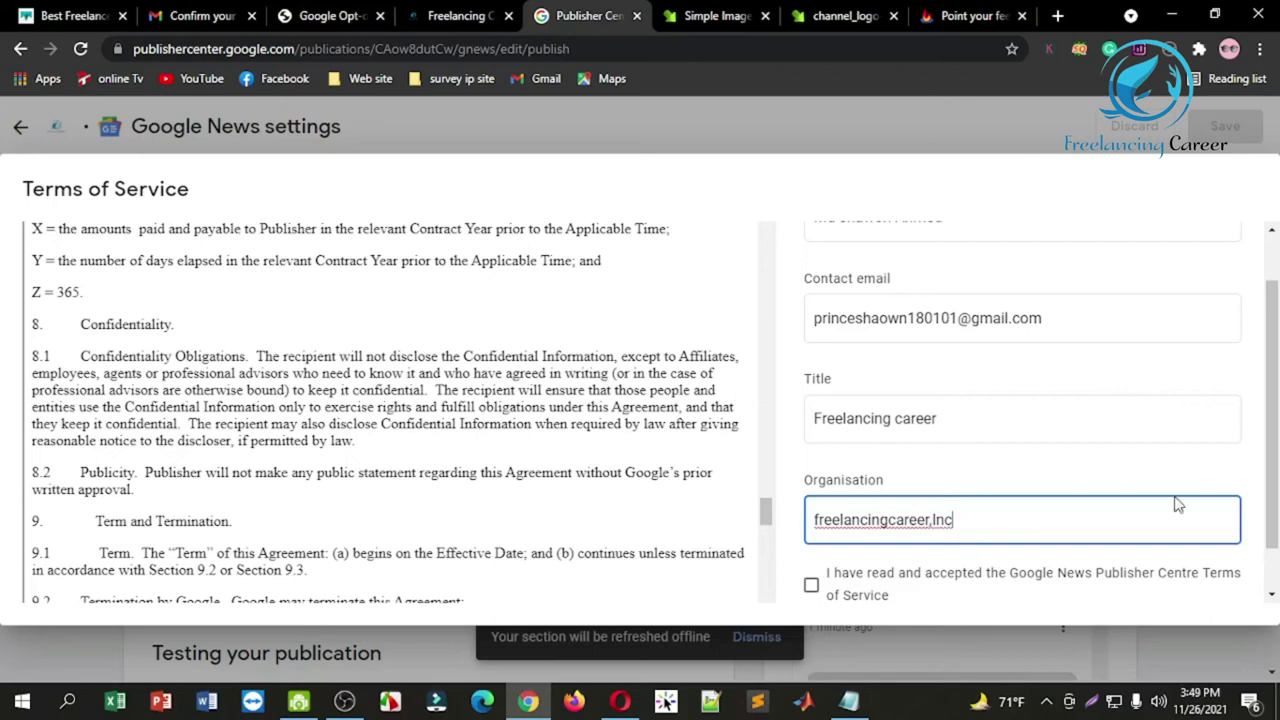
{"action": "left_click_drag", "start_coordinate": [1271, 373], "coordinate": [1271, 413]}
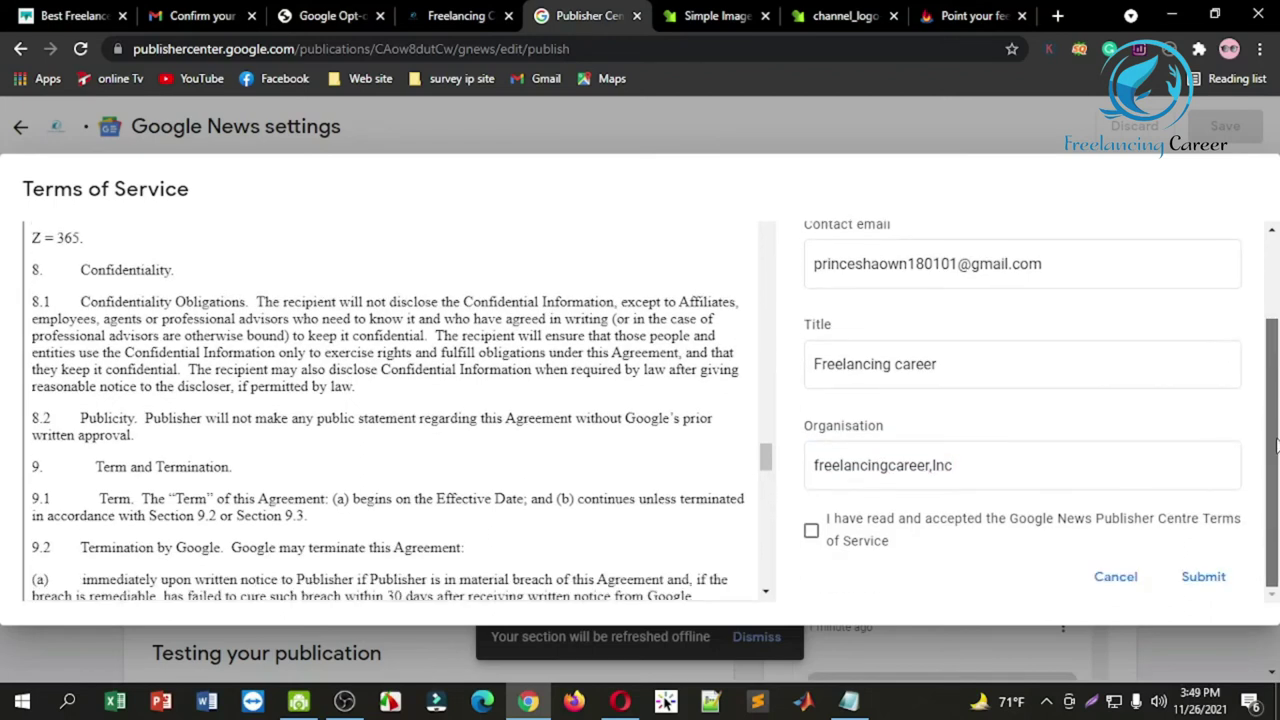
{"action": "left_click", "coordinate": [811, 531]}
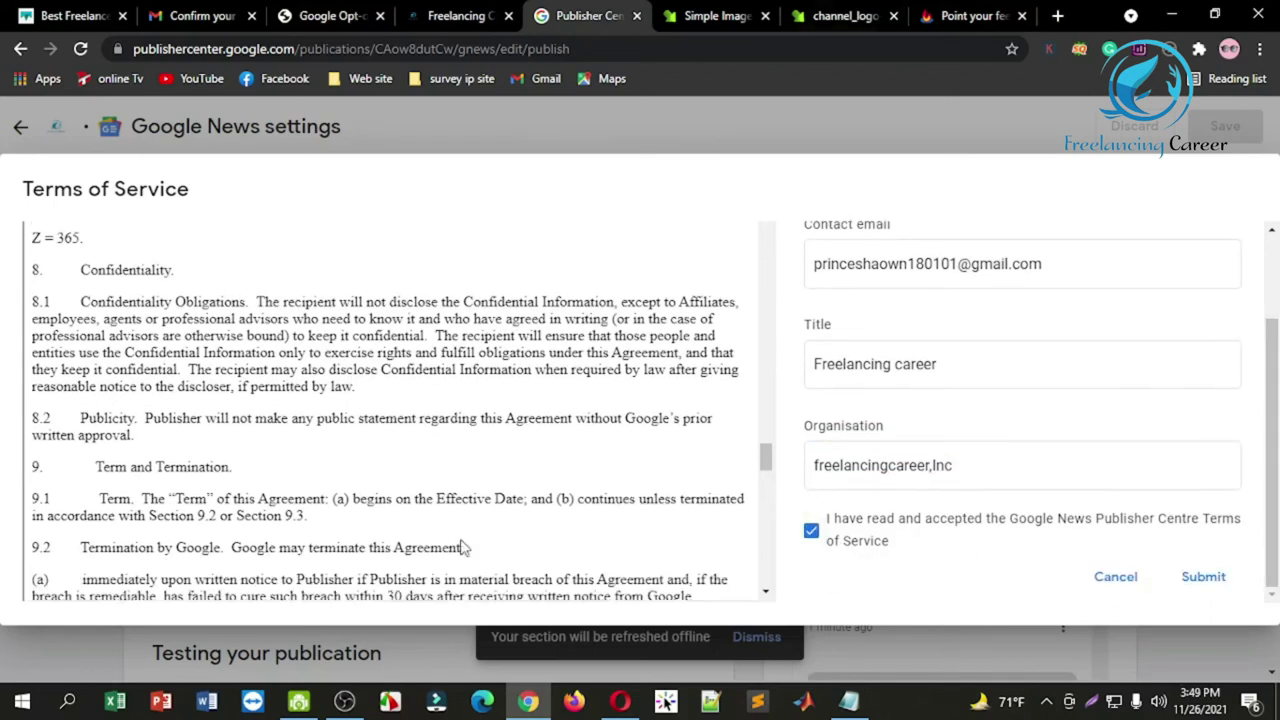
{"action": "left_click", "coordinate": [1205, 580]}
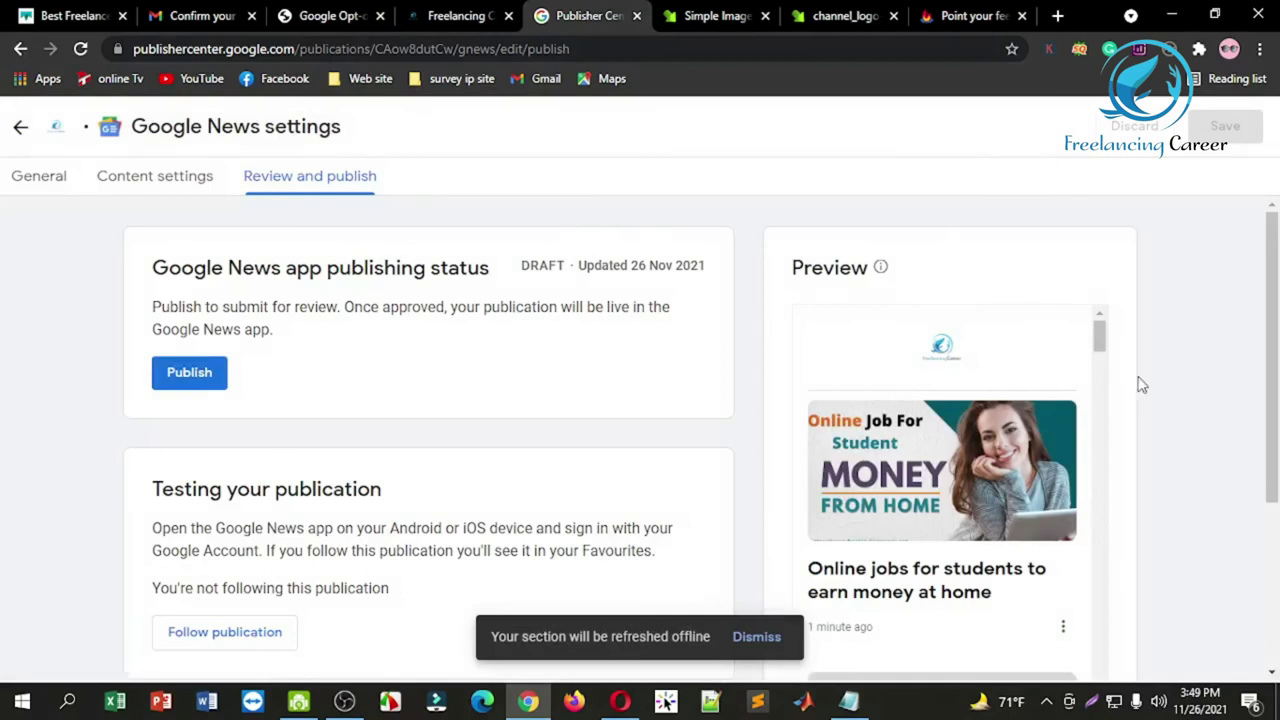
{"action": "scroll", "coordinate": [1260, 335], "scroll_direction": "down", "scroll_amount": 1}
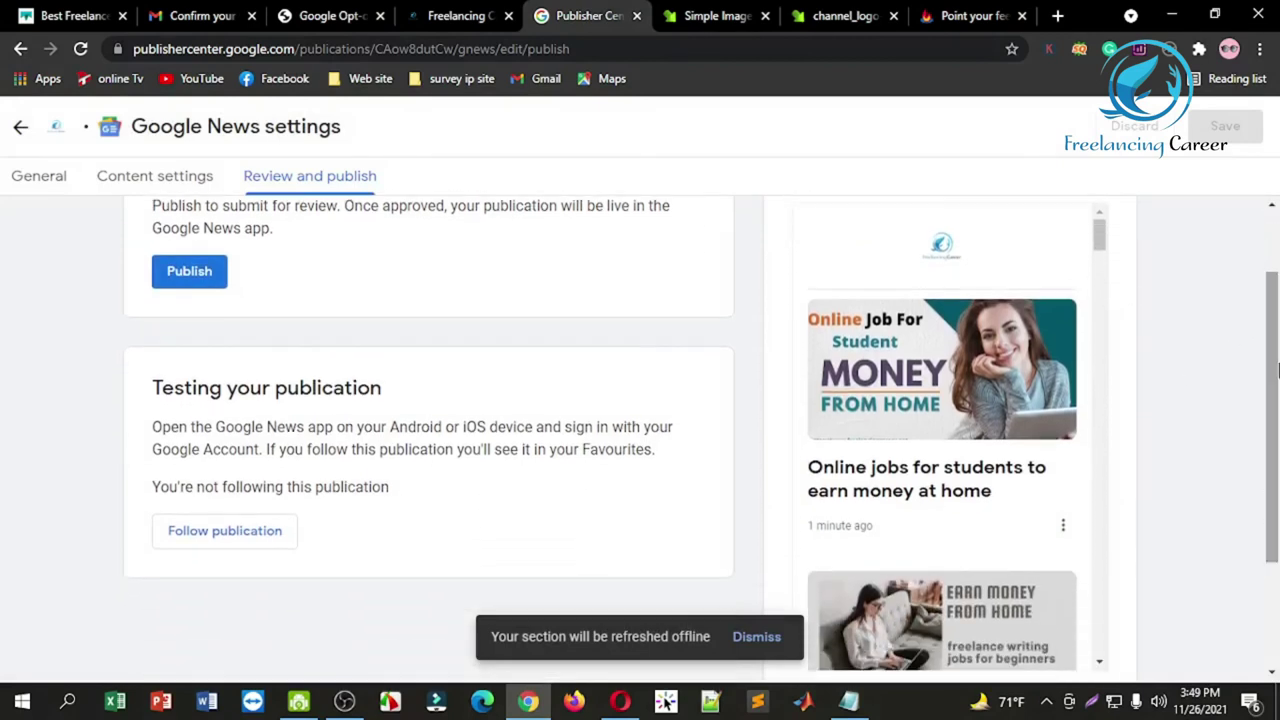
Step: Publish freelancing career to Google News and acknowledge the 2–4 week review notice
{"action": "left_click", "coordinate": [185, 273]}
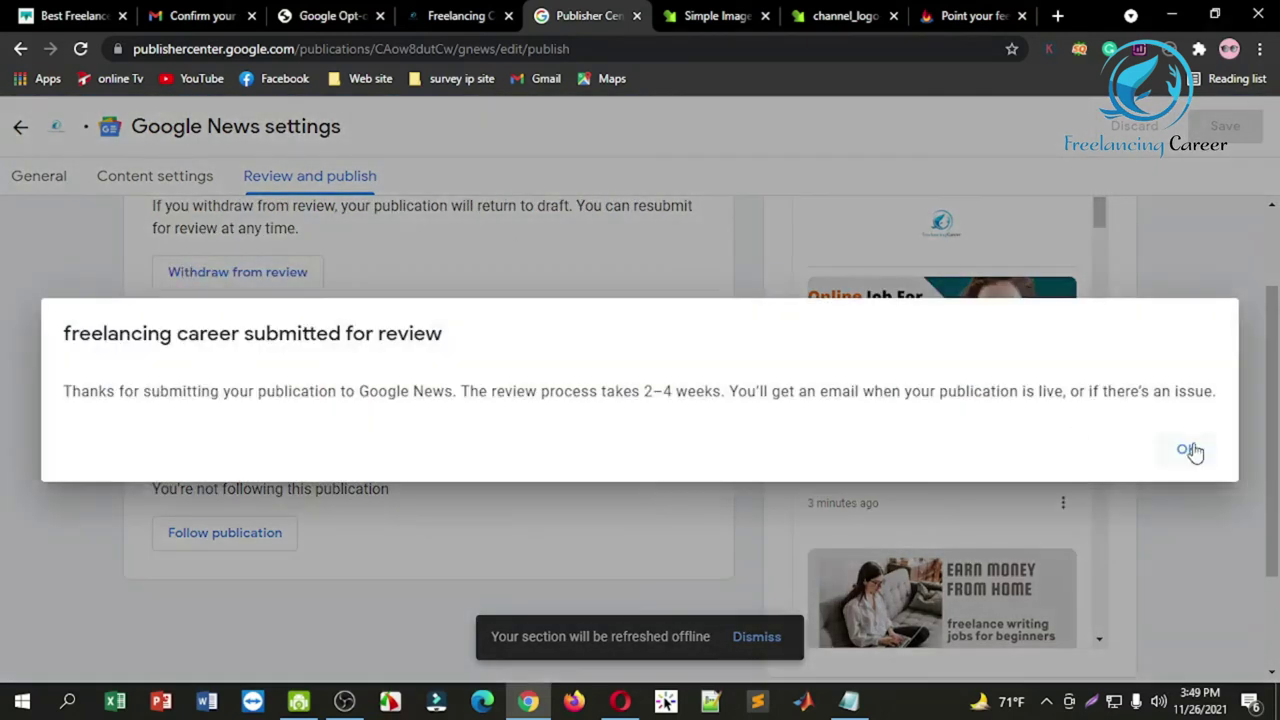
{"action": "left_click", "coordinate": [1188, 450]}
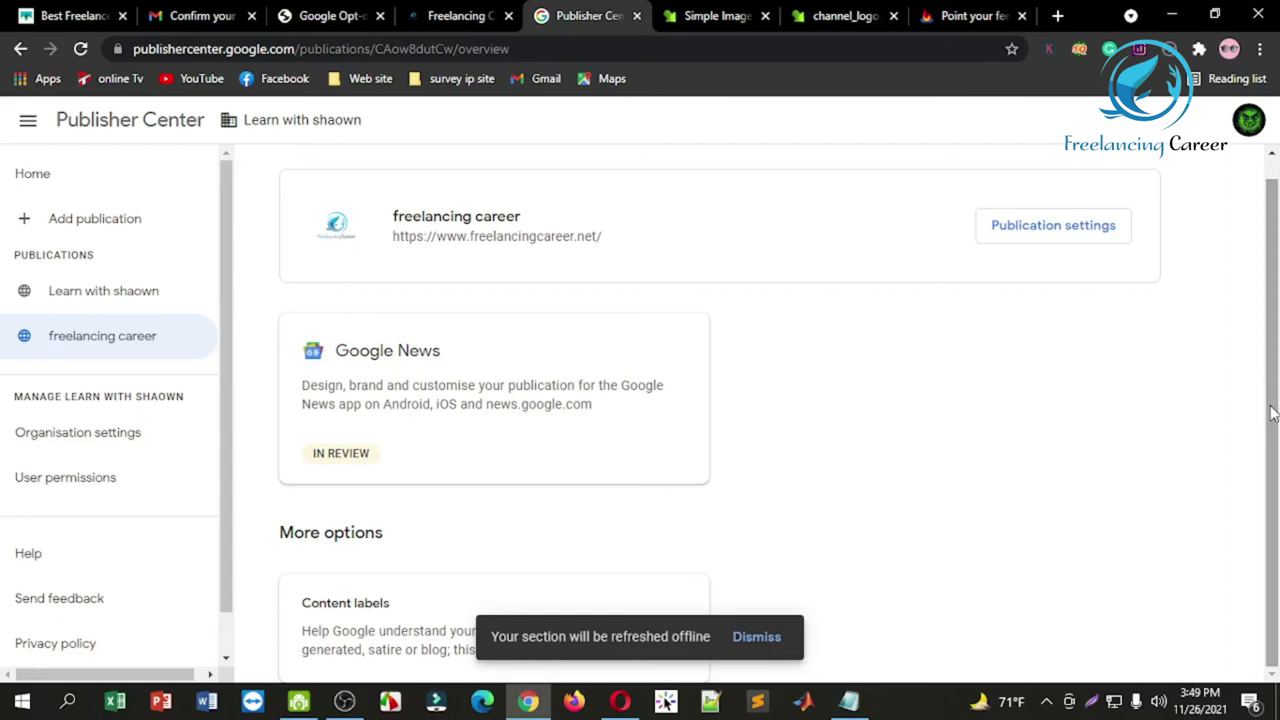
Step: Dismiss the offline notice, reload the freelancing career overview and open its Content labels settings
{"action": "left_click", "coordinate": [757, 637]}
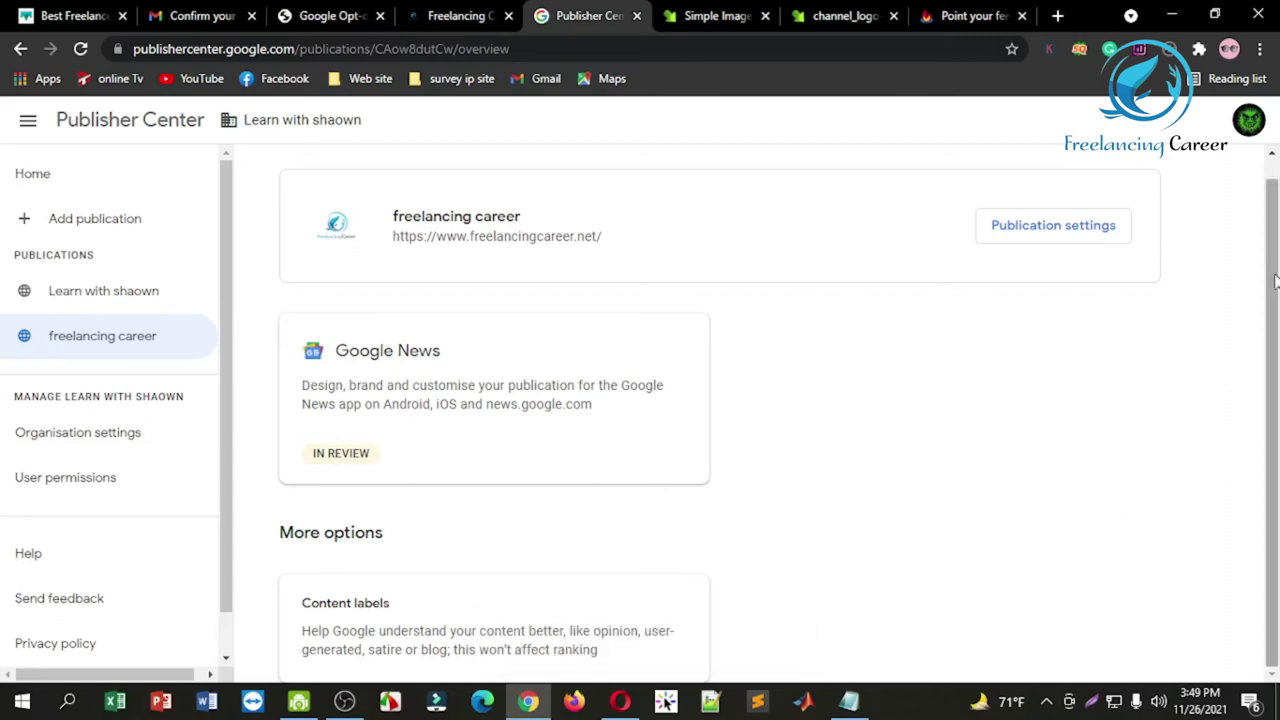
{"action": "scroll", "coordinate": [651, 314], "scroll_direction": "up", "scroll_amount": 1}
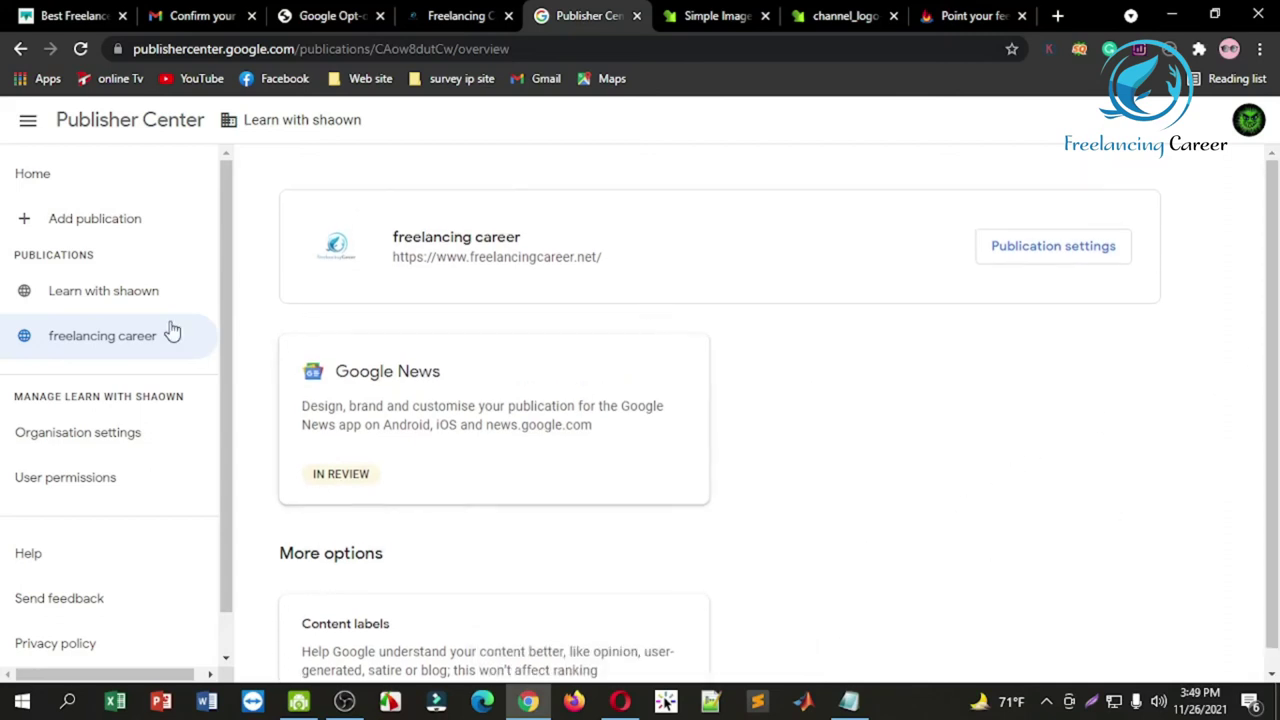
{"action": "scroll", "coordinate": [421, 365], "scroll_direction": "down", "scroll_amount": 1}
{"action": "scroll", "coordinate": [440, 405], "scroll_direction": "up", "scroll_amount": 1}
{"action": "scroll", "coordinate": [450, 455], "scroll_direction": "down", "scroll_amount": 1}
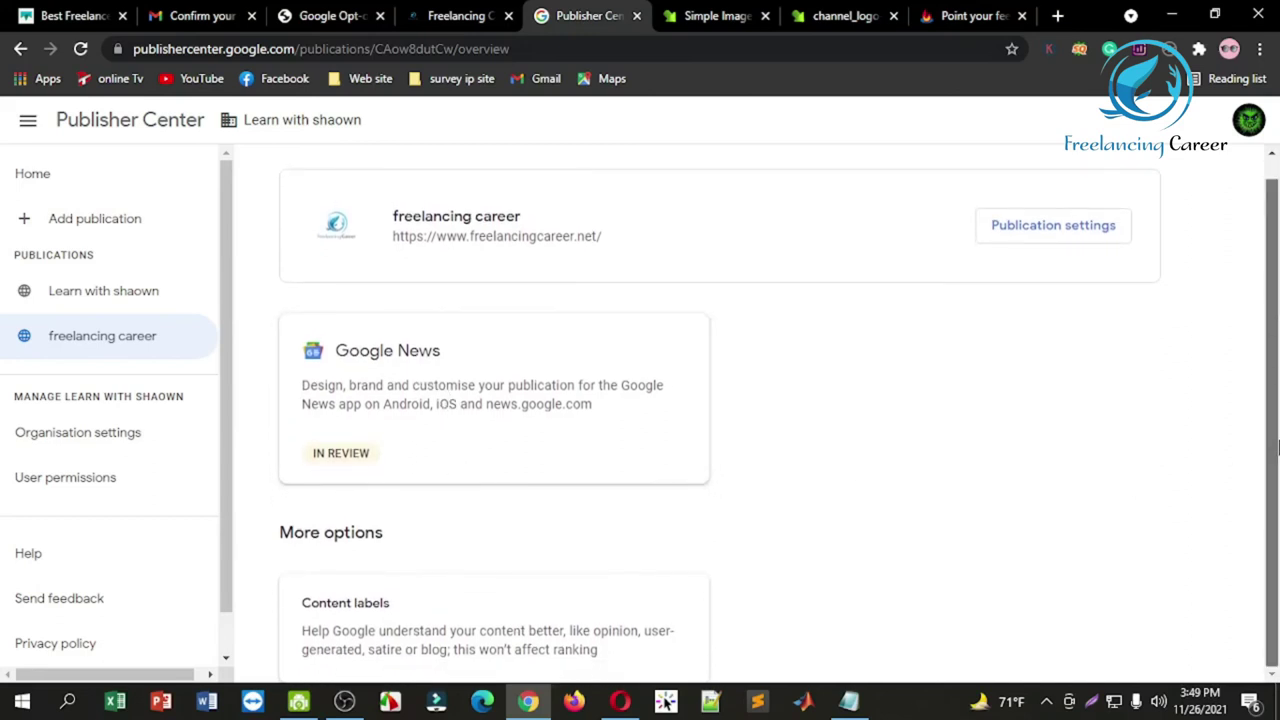
{"action": "left_click", "coordinate": [82, 49]}
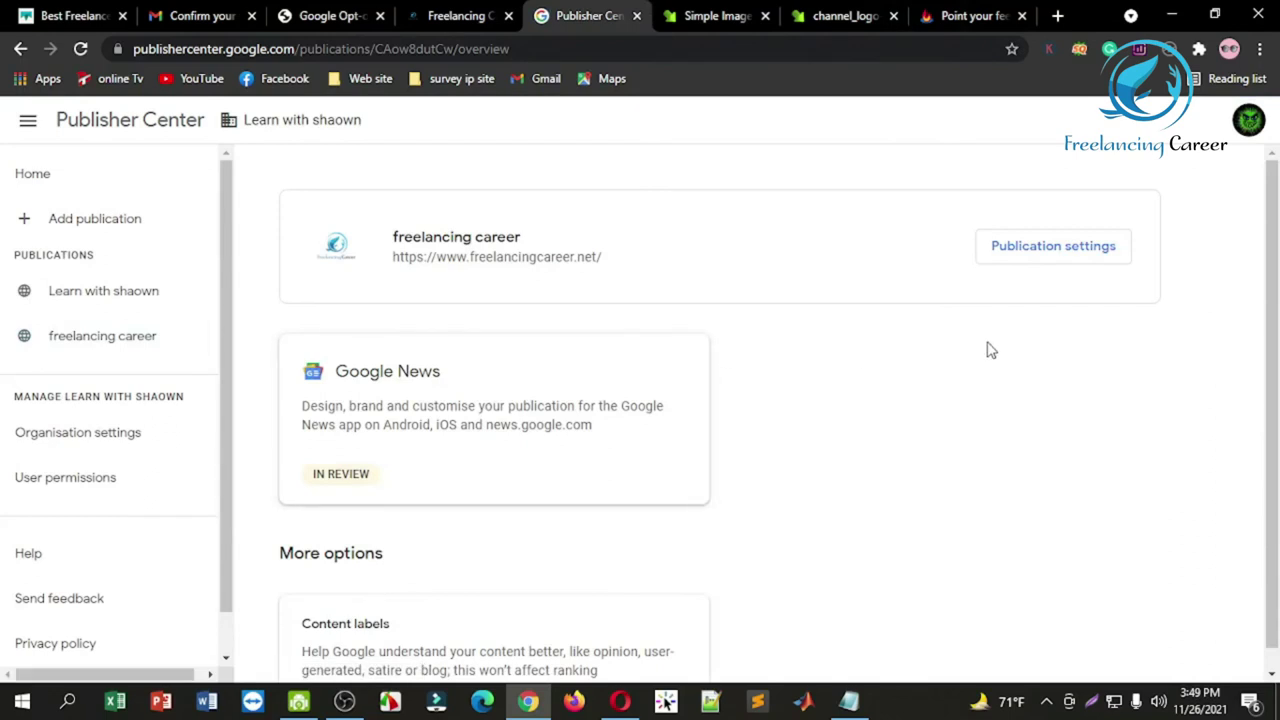
{"action": "scroll", "coordinate": [1265, 275], "scroll_direction": "down", "scroll_amount": 1}
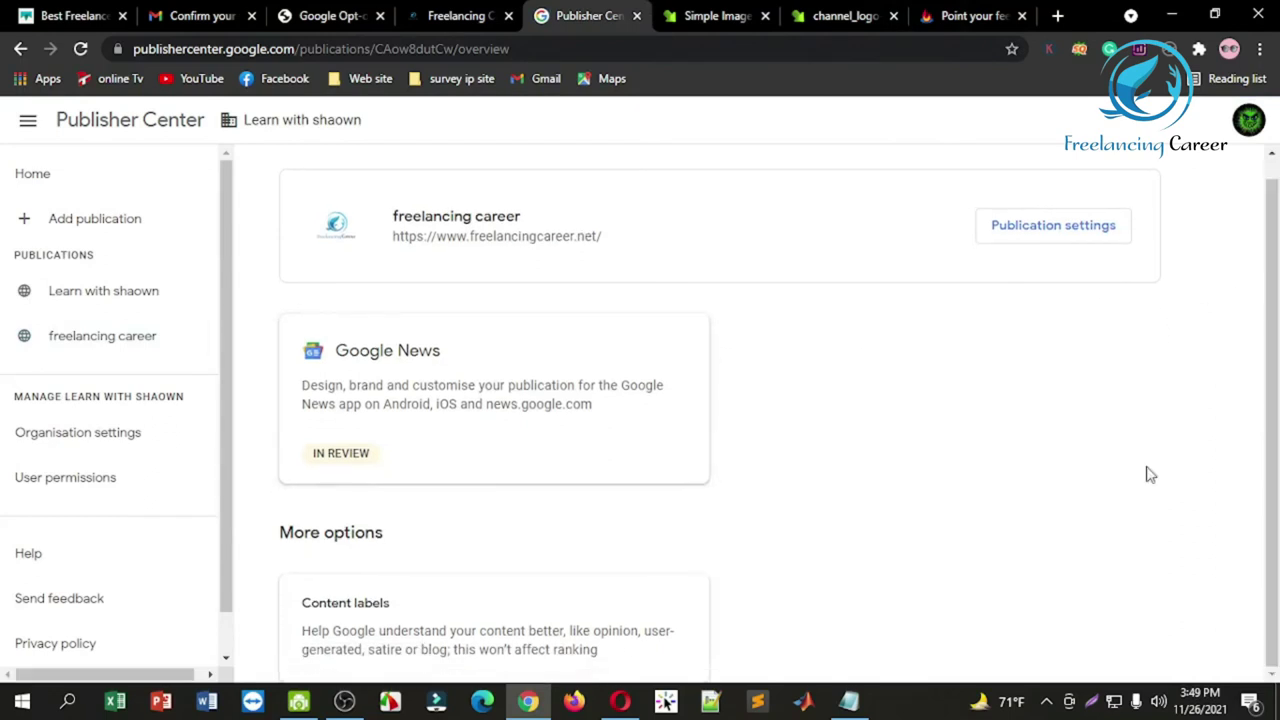
{"action": "left_click", "coordinate": [376, 619]}
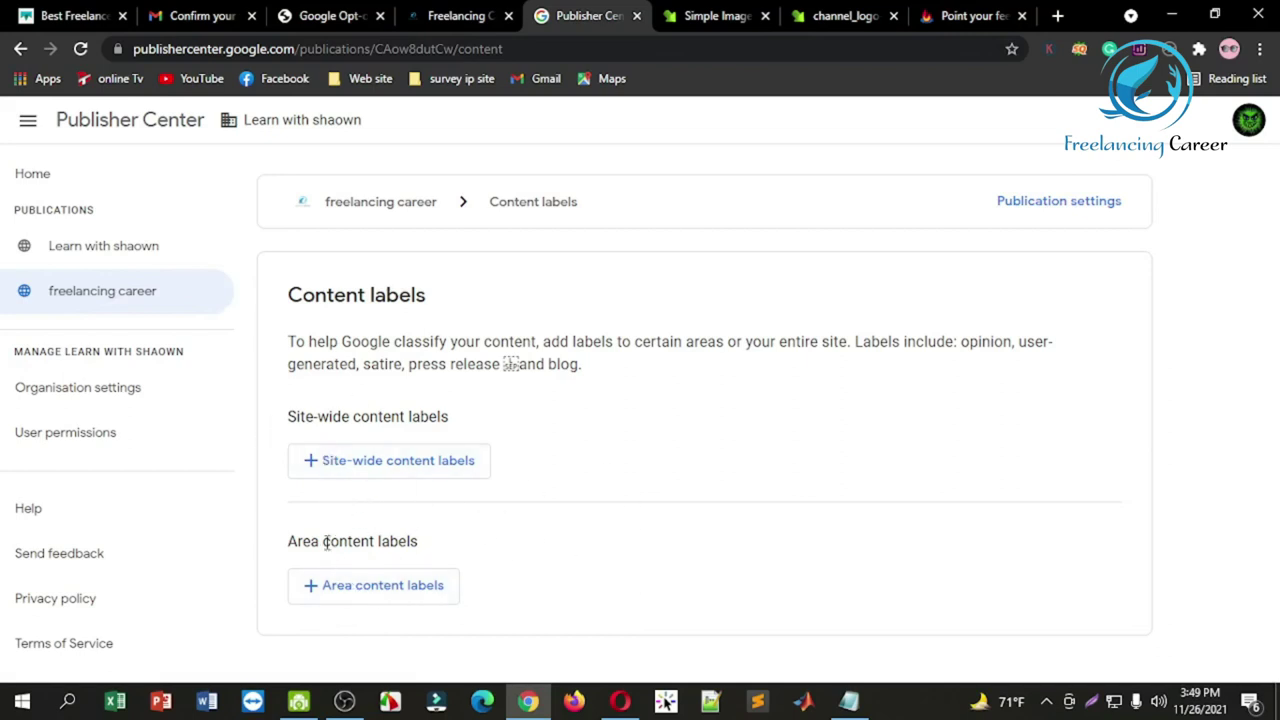
Step: Start a new area content label and copy the blog's Make money category link
{"action": "left_click", "coordinate": [381, 587]}
{"action": "left_click", "coordinate": [549, 368]}
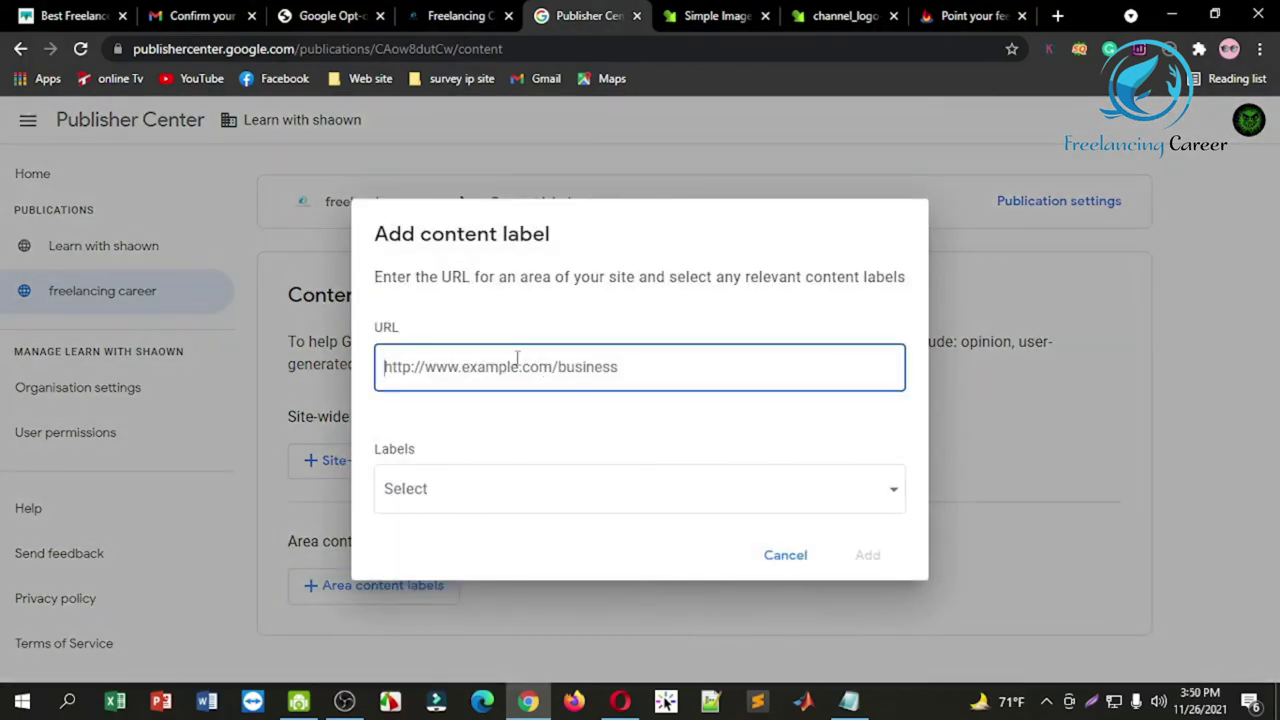
{"action": "left_click", "coordinate": [460, 16]}
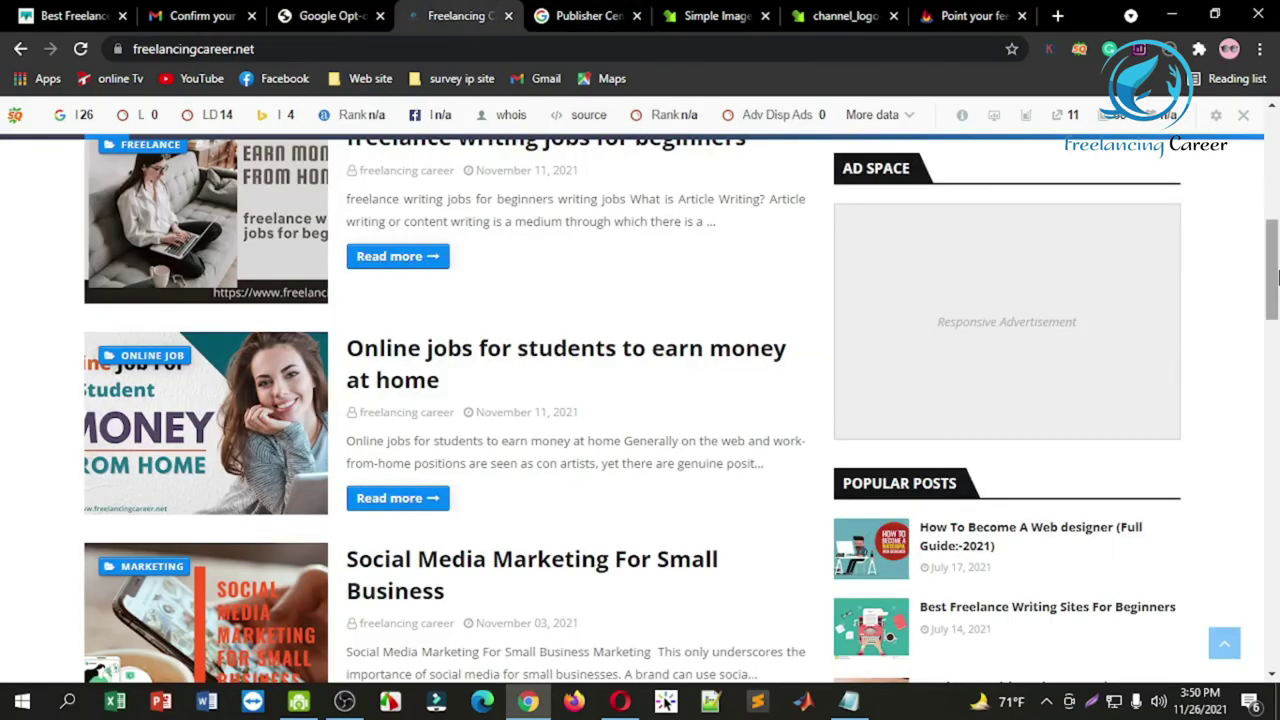
{"action": "left_click_drag", "start_coordinate": [1273, 240], "coordinate": [1275, 150]}
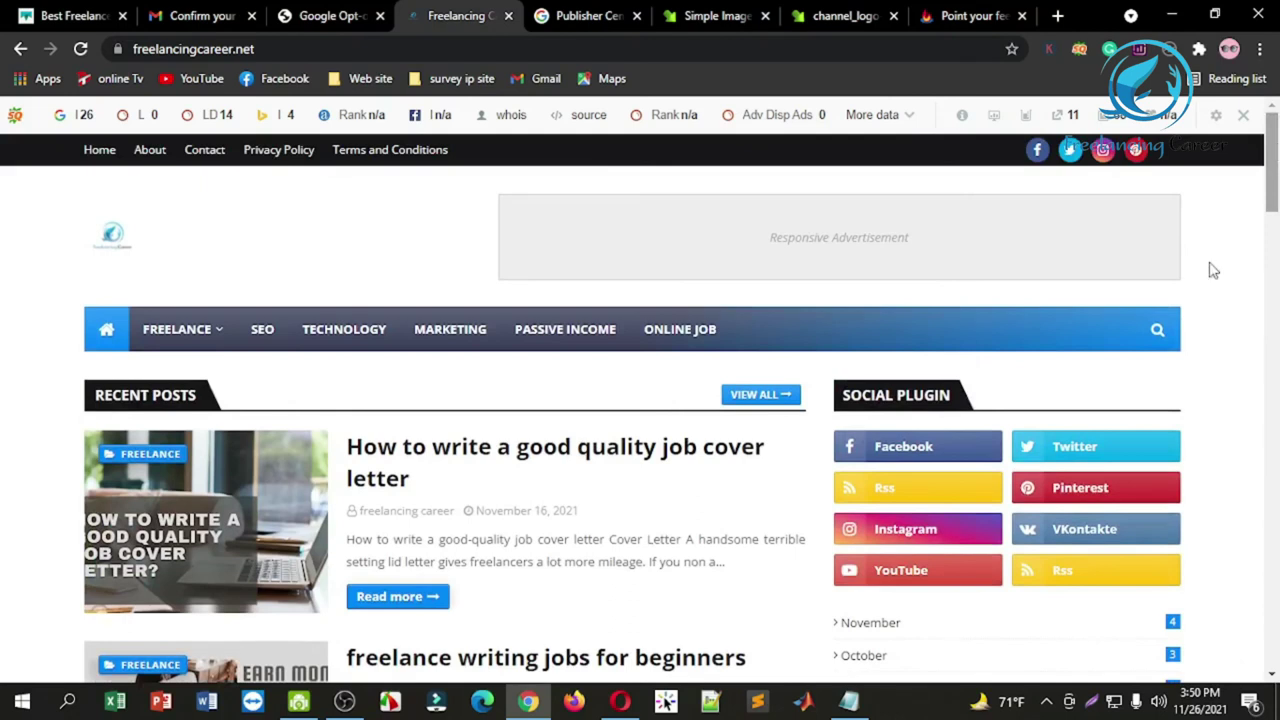
{"action": "mouse_move", "coordinate": [205, 334]}
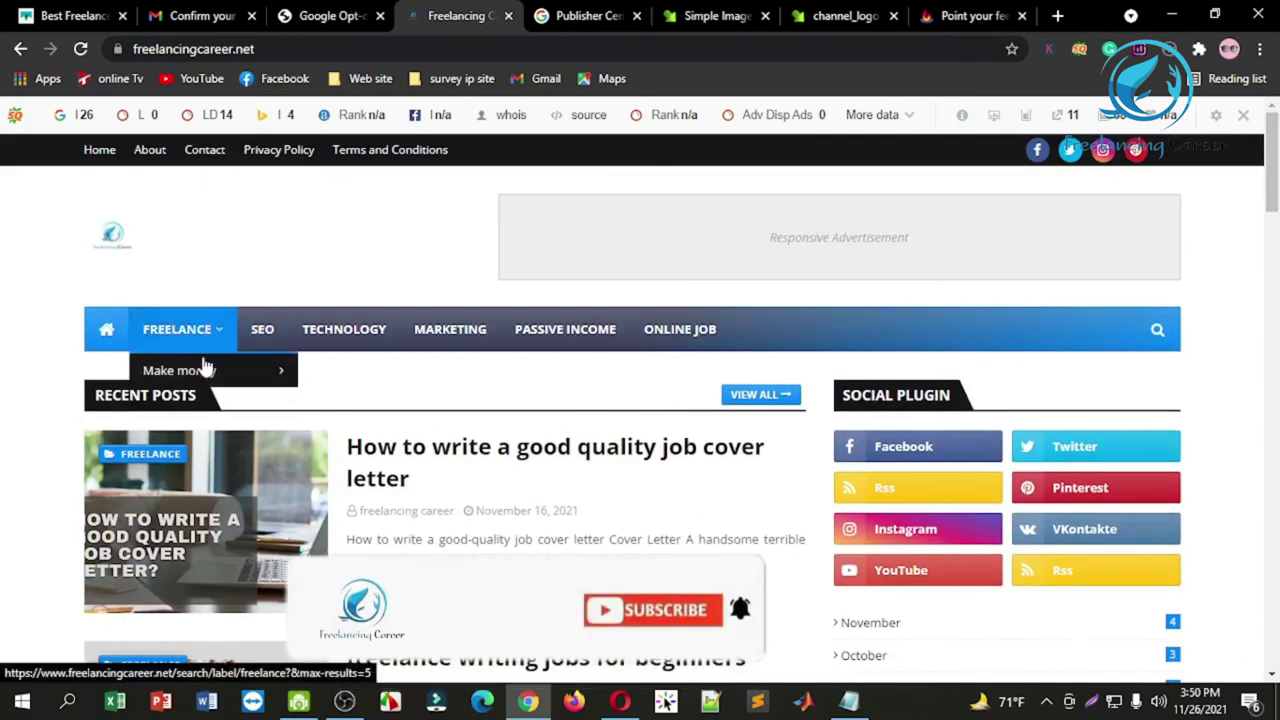
{"action": "mouse_move", "coordinate": [205, 371]}
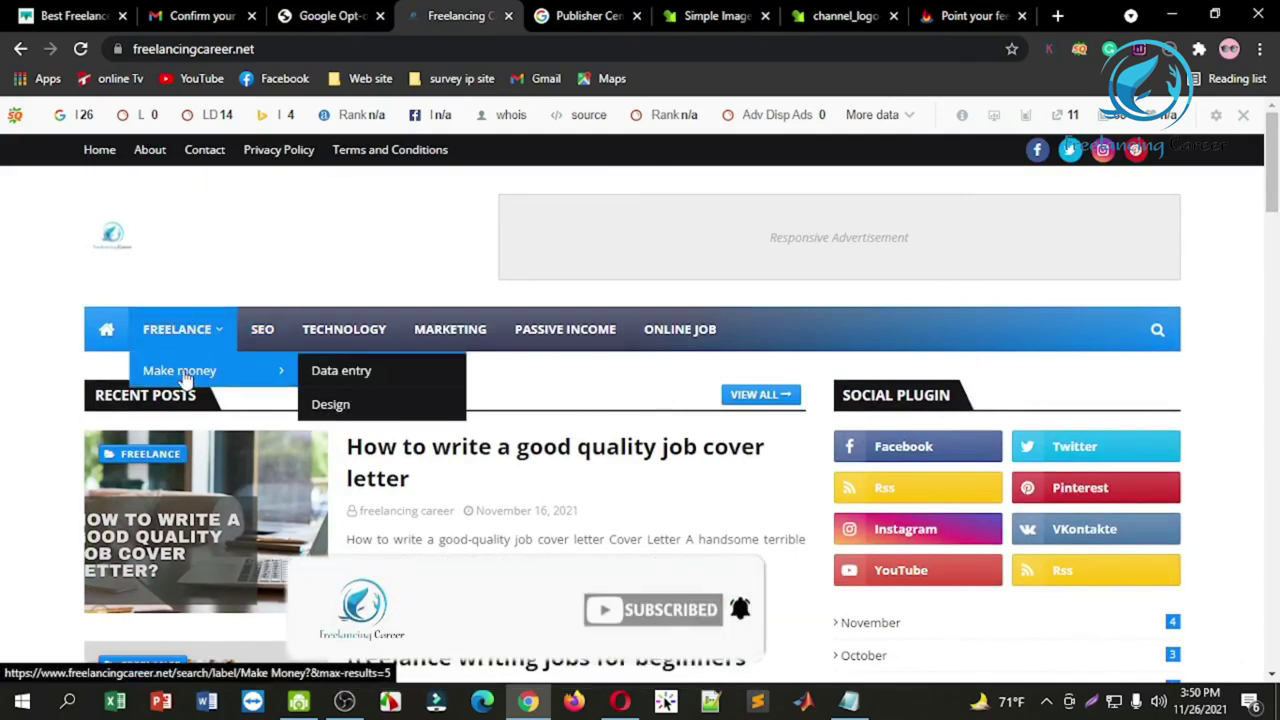
{"action": "right_click", "coordinate": [184, 371]}
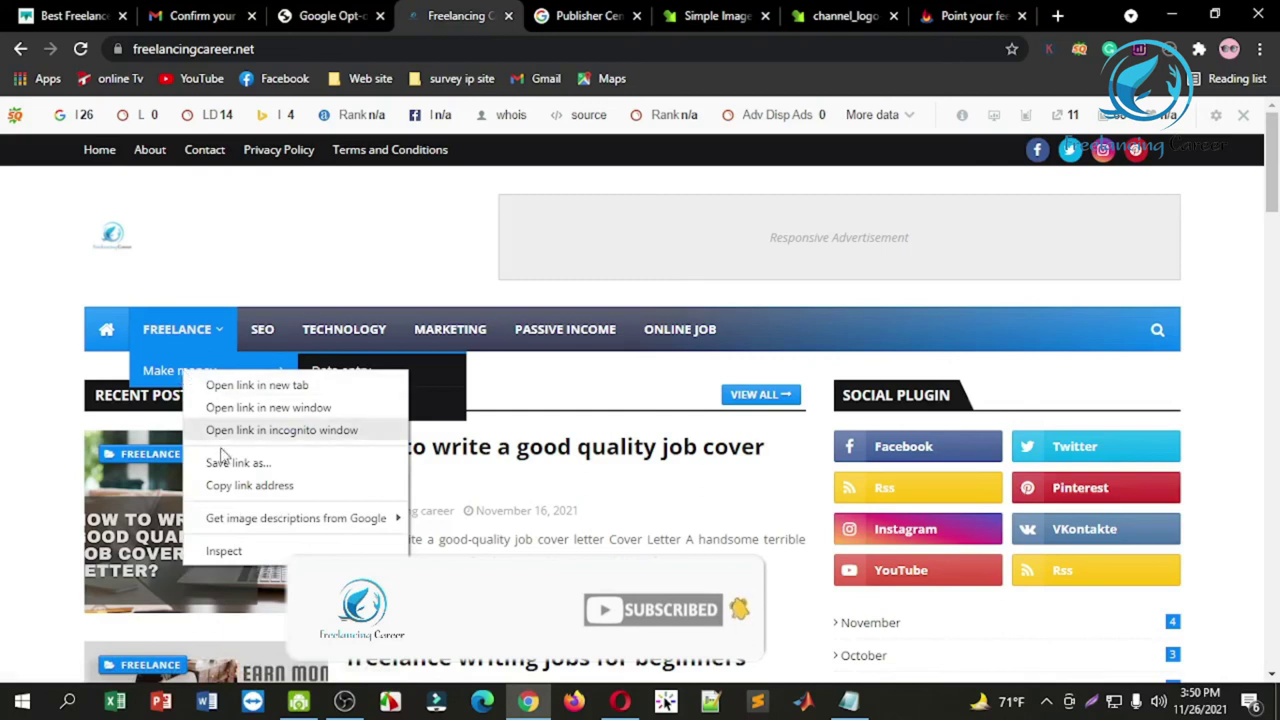
{"action": "left_click", "coordinate": [240, 486]}
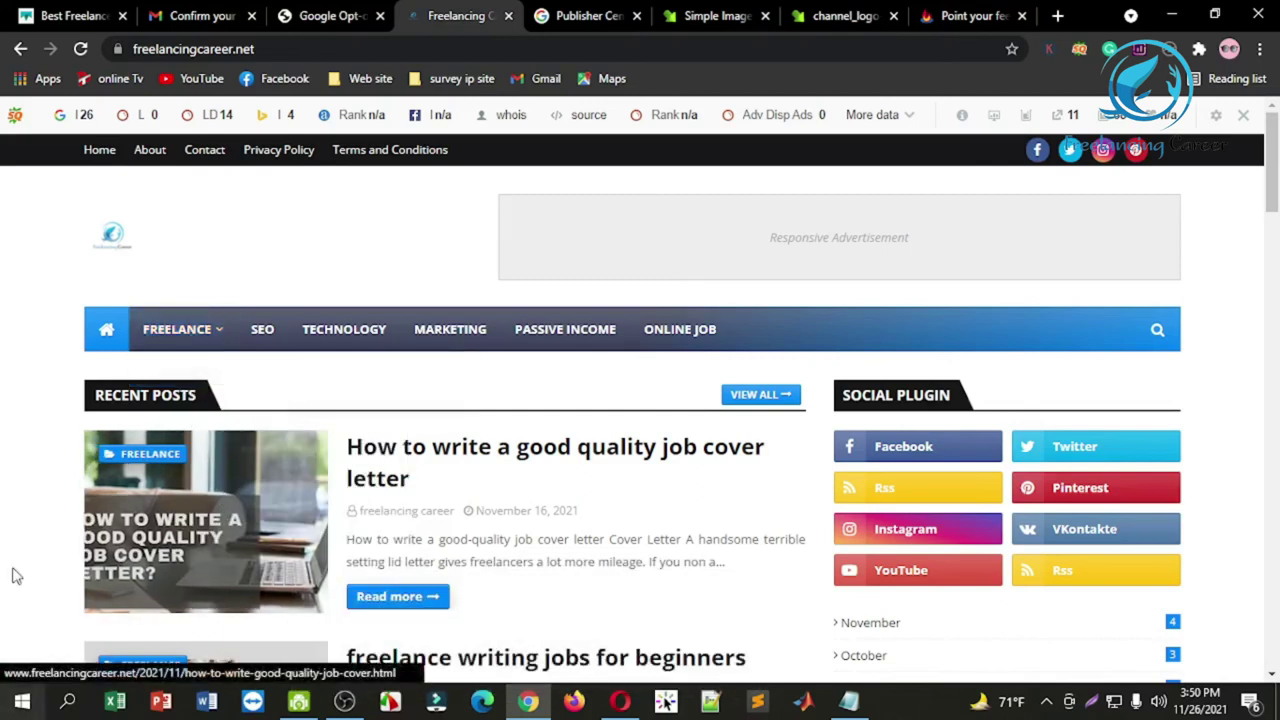
Step: Paste the Make Money category URL as the area, tag it Blog and add it
{"action": "left_click", "coordinate": [572, 12]}
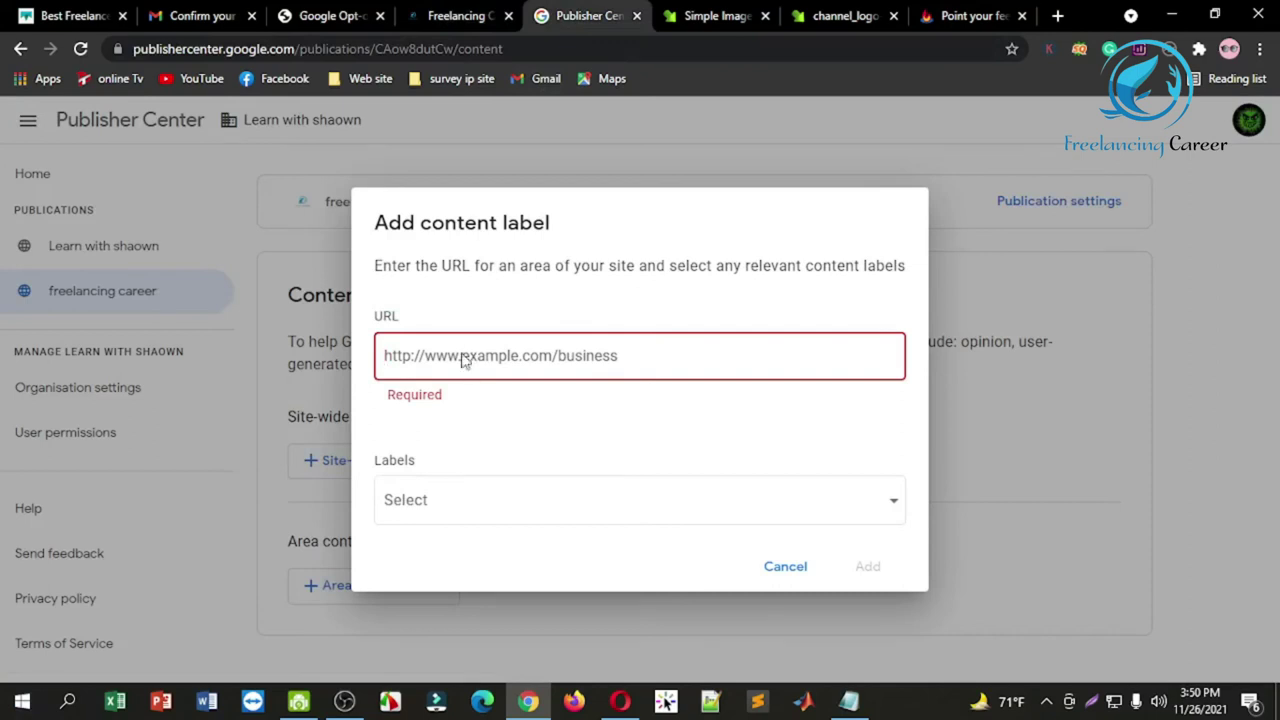
{"action": "left_click", "coordinate": [463, 361]}
{"action": "key", "text": "ctrl+v"}
{"action": "left_click", "coordinate": [594, 505]}
{"action": "left_click", "coordinate": [446, 650]}
{"action": "left_click", "coordinate": [1010, 455]}
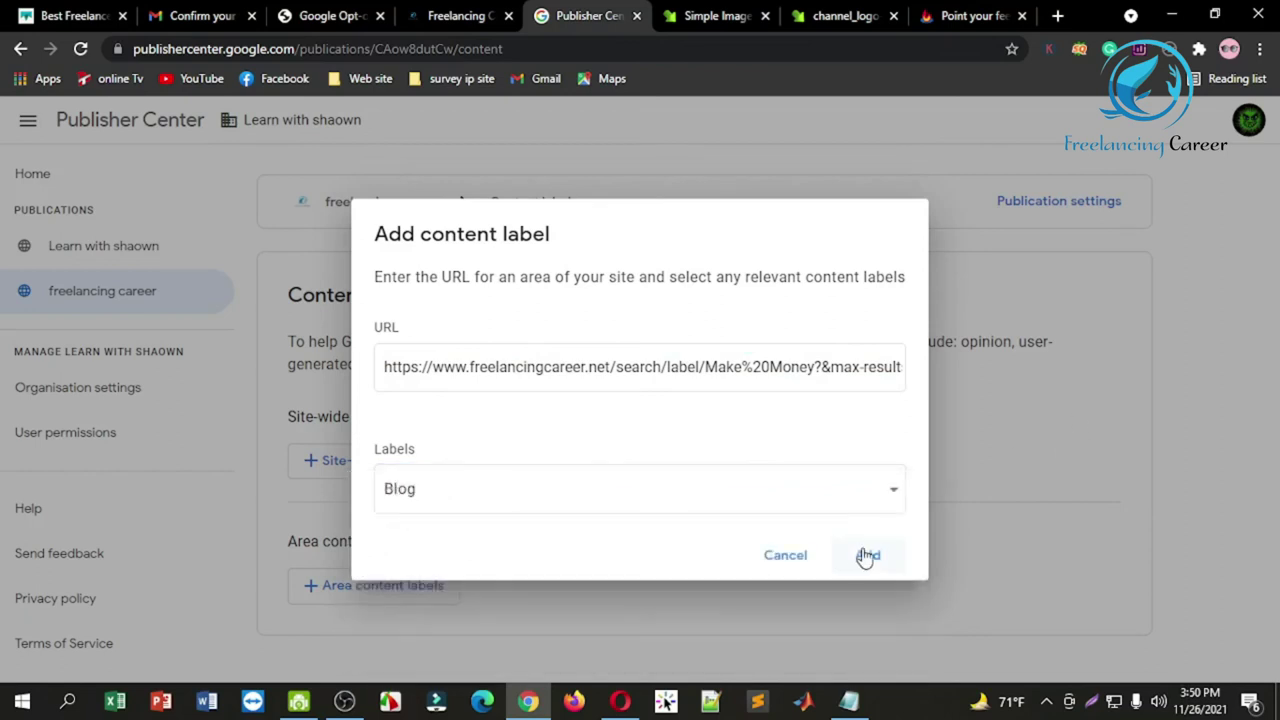
{"action": "left_click", "coordinate": [867, 556]}
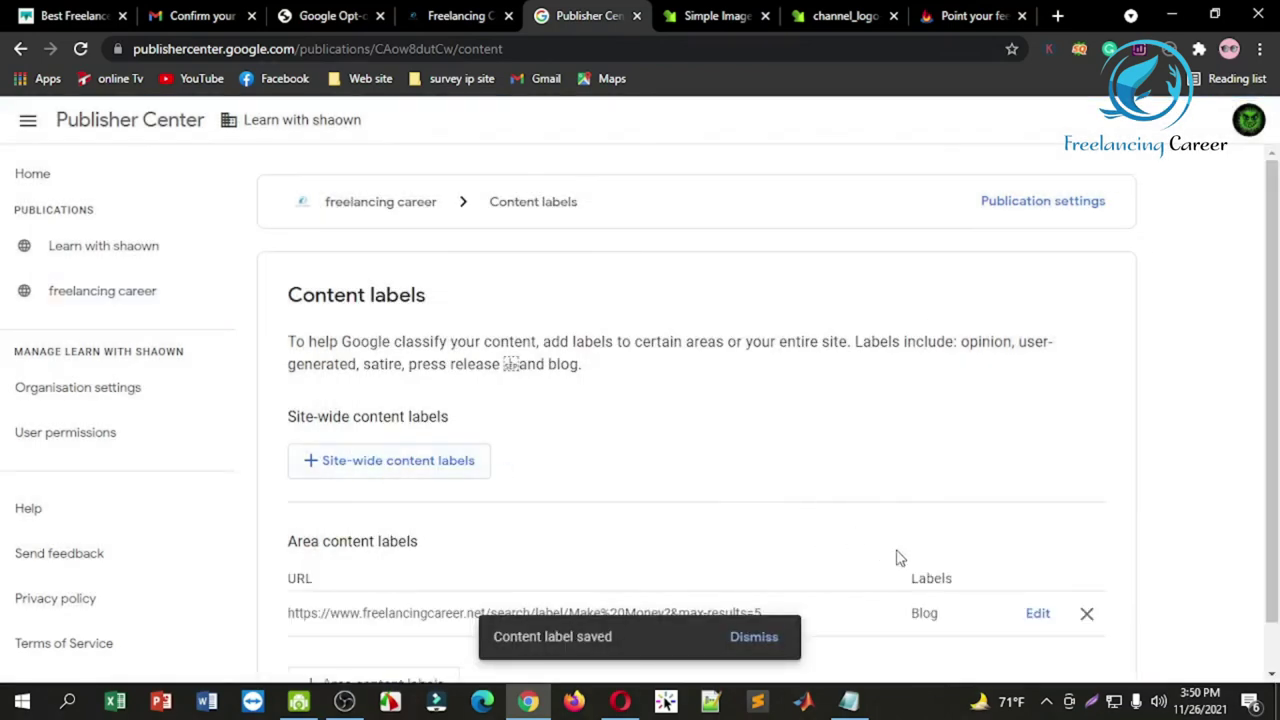
Step: Start another area content label and copy the blog's Data entry category link
{"action": "scroll", "coordinate": [1268, 405], "scroll_direction": "down", "scroll_amount": 1}
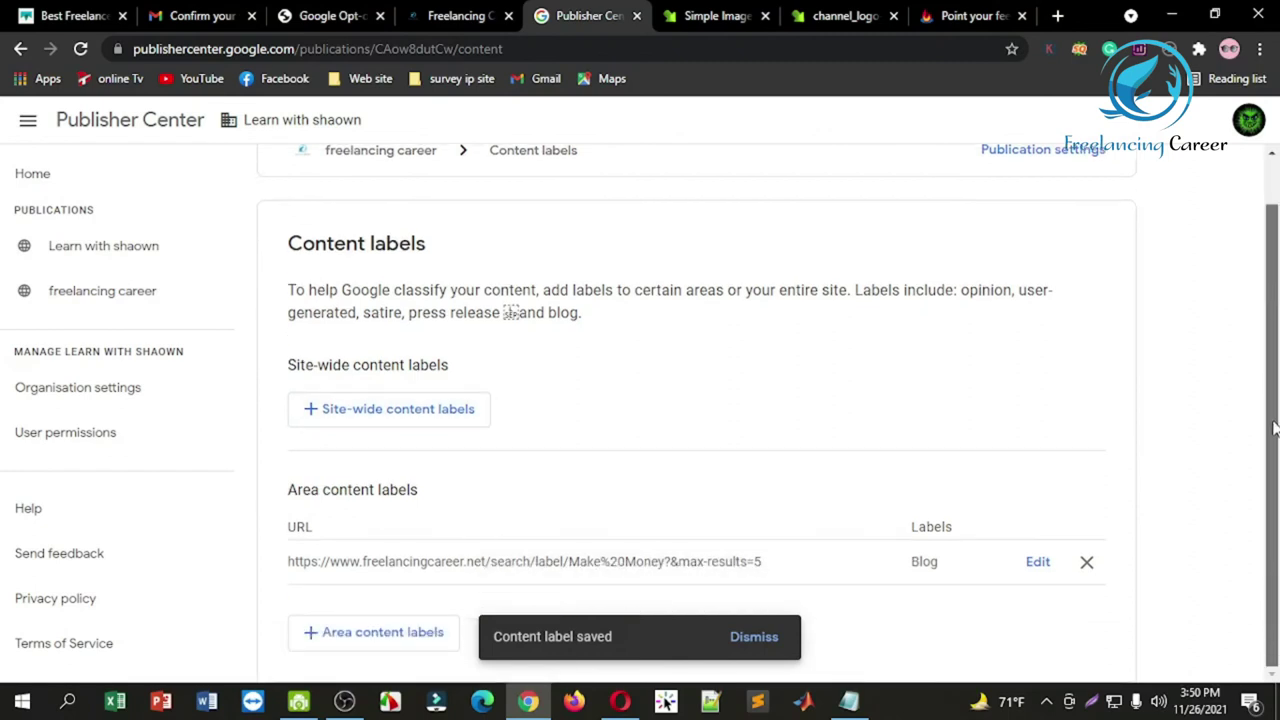
{"action": "left_click", "coordinate": [360, 630]}
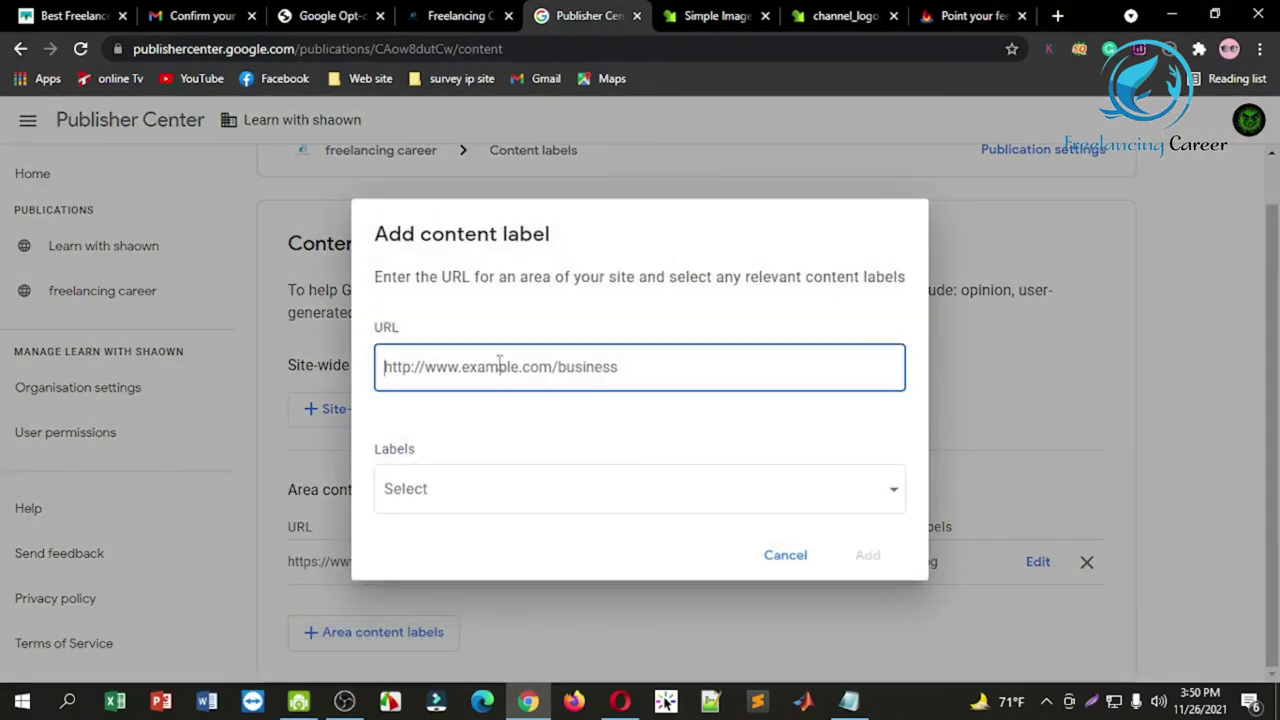
{"action": "left_click", "coordinate": [458, 14]}
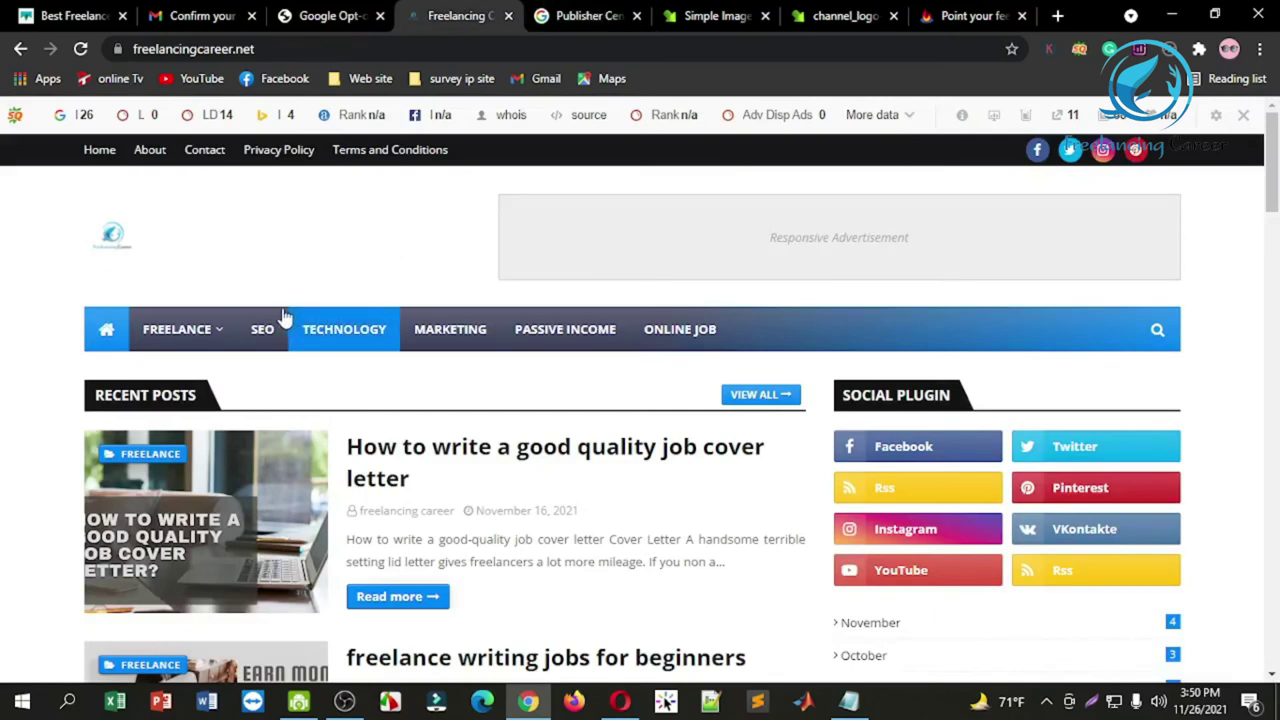
{"action": "mouse_move", "coordinate": [214, 331]}
{"action": "mouse_move", "coordinate": [214, 371]}
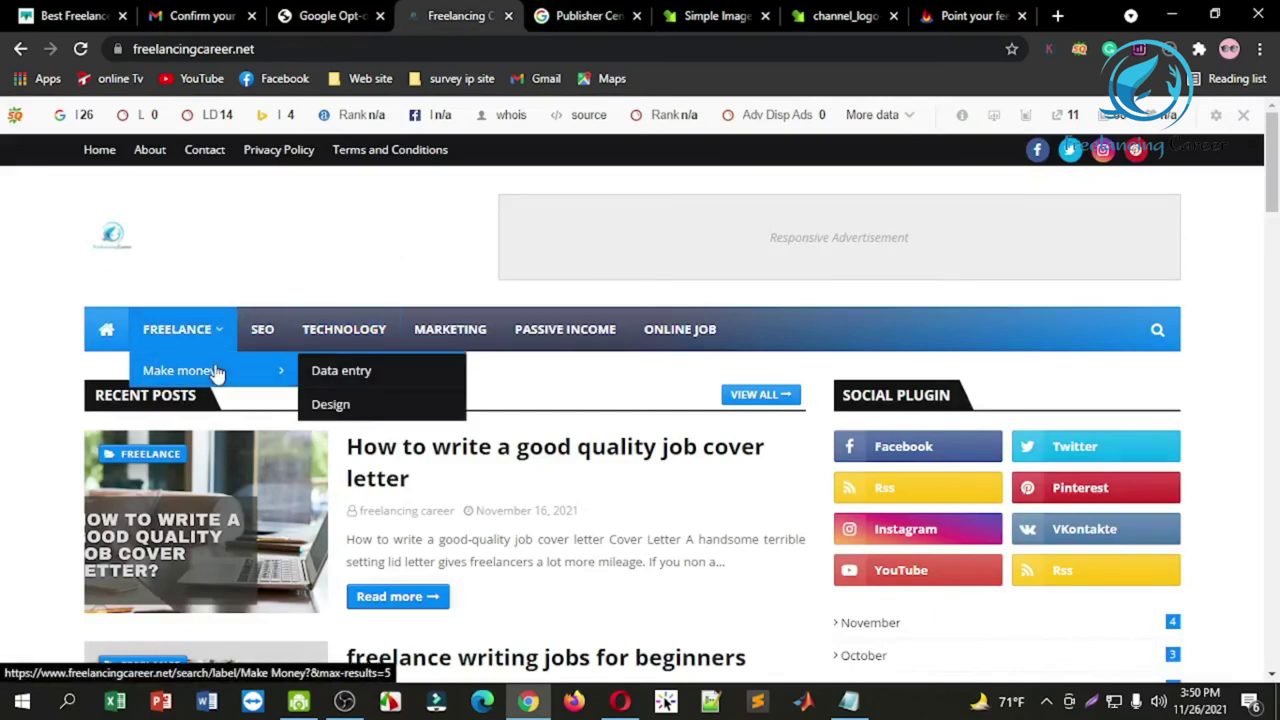
{"action": "right_click", "coordinate": [347, 372]}
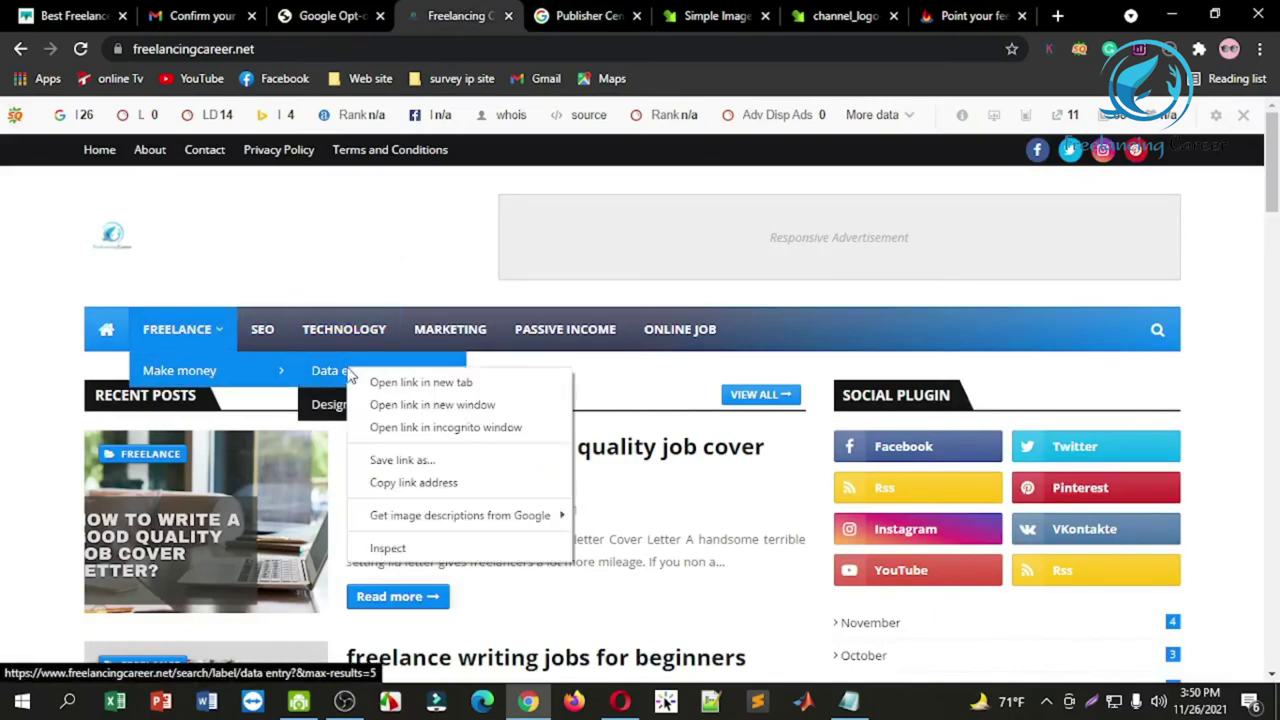
{"action": "left_click", "coordinate": [414, 483]}
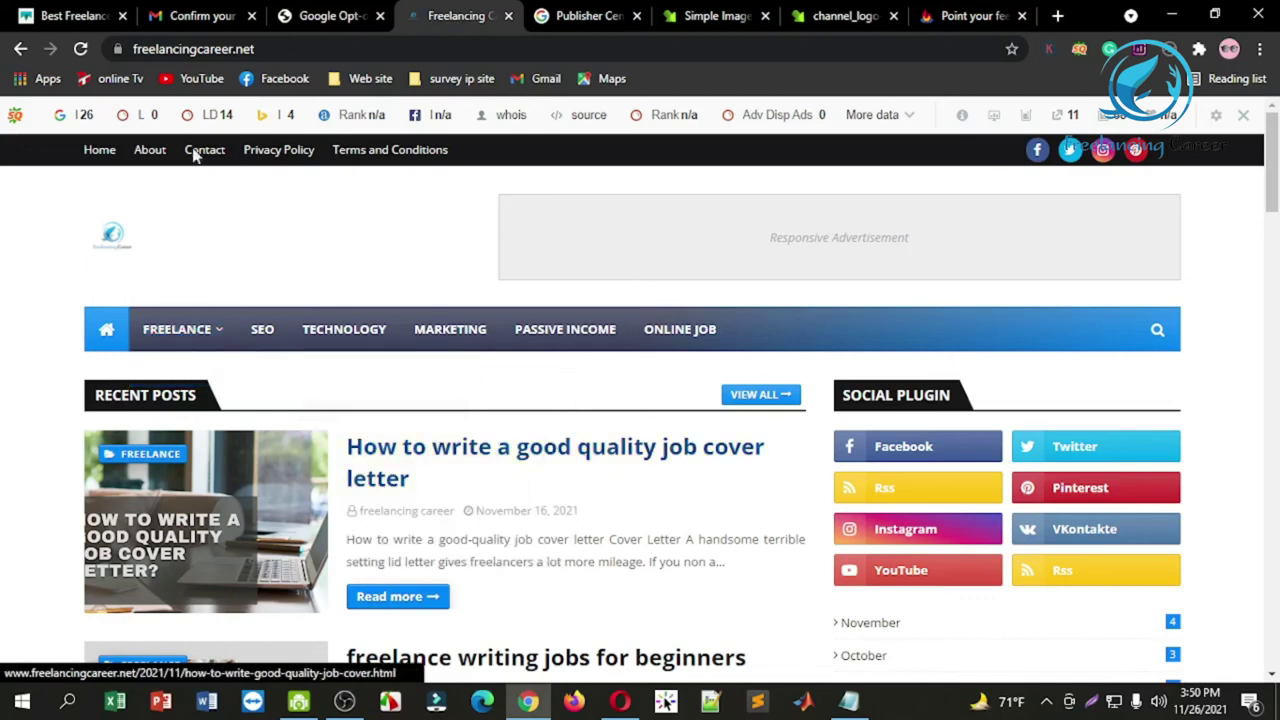
Step: Paste the data entry category URL, tag it Blog and save the label
{"action": "left_click", "coordinate": [586, 14]}
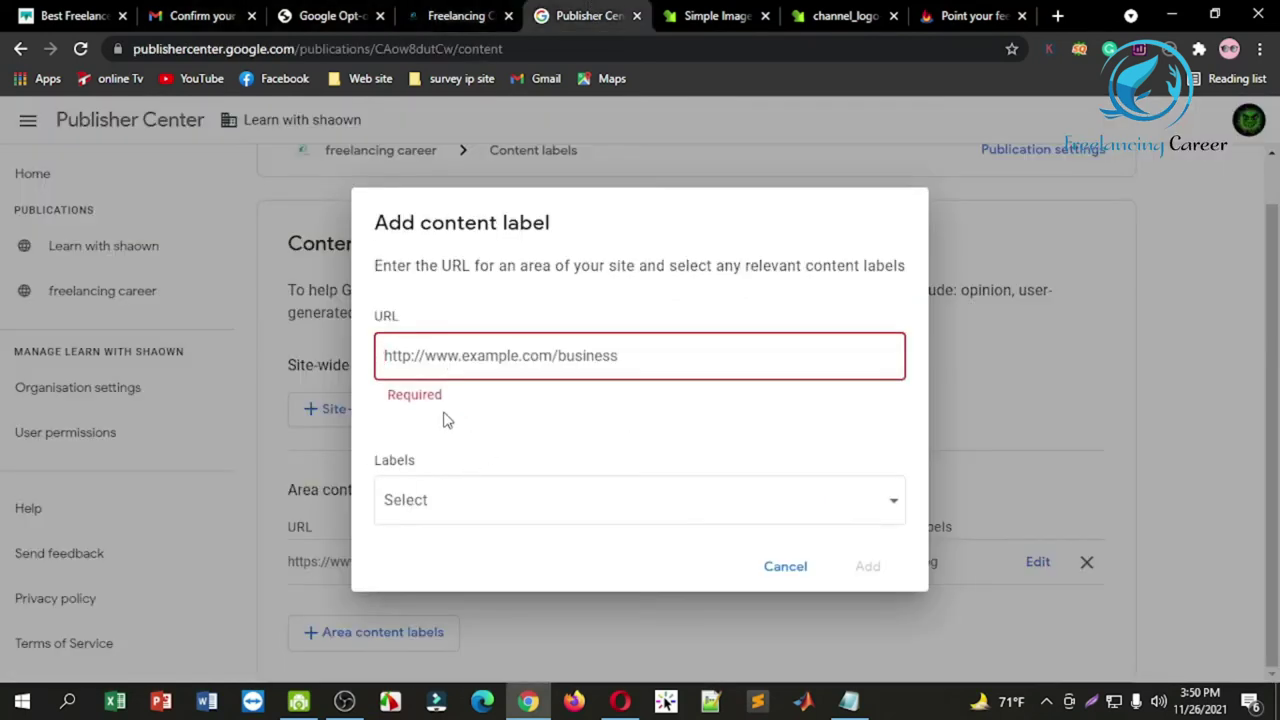
{"action": "key", "text": "ctrl+v"}
{"action": "left_click", "coordinate": [529, 497]}
{"action": "left_click", "coordinate": [445, 649]}
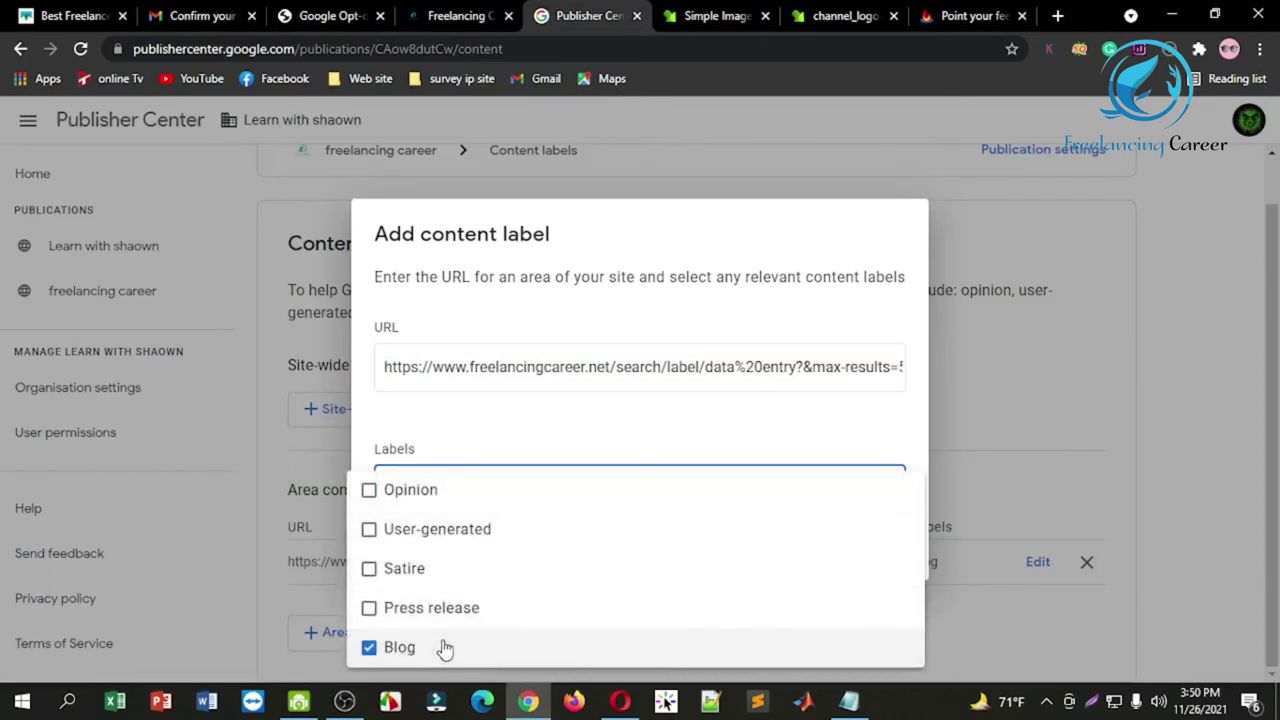
{"action": "left_click", "coordinate": [1005, 396]}
{"action": "left_click", "coordinate": [868, 556]}
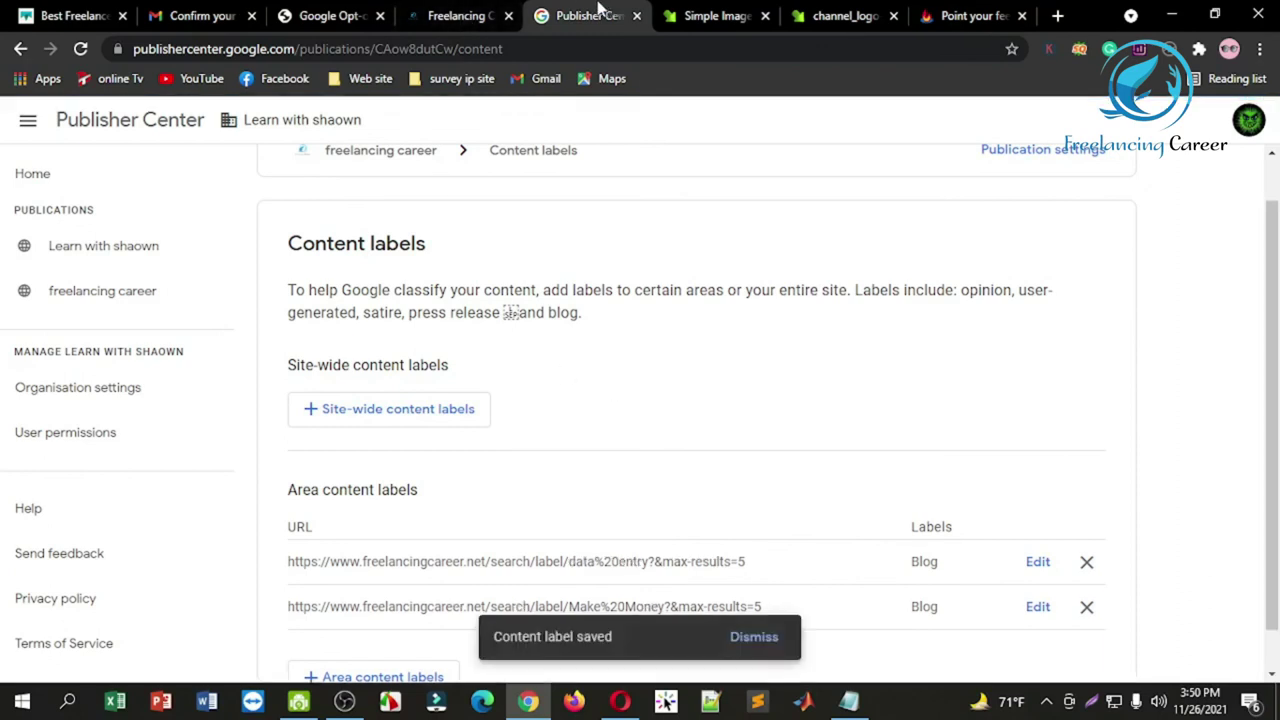
Step: Copy the blog's Design category link address
{"action": "left_click", "coordinate": [438, 12]}
{"action": "mouse_move", "coordinate": [214, 364]}
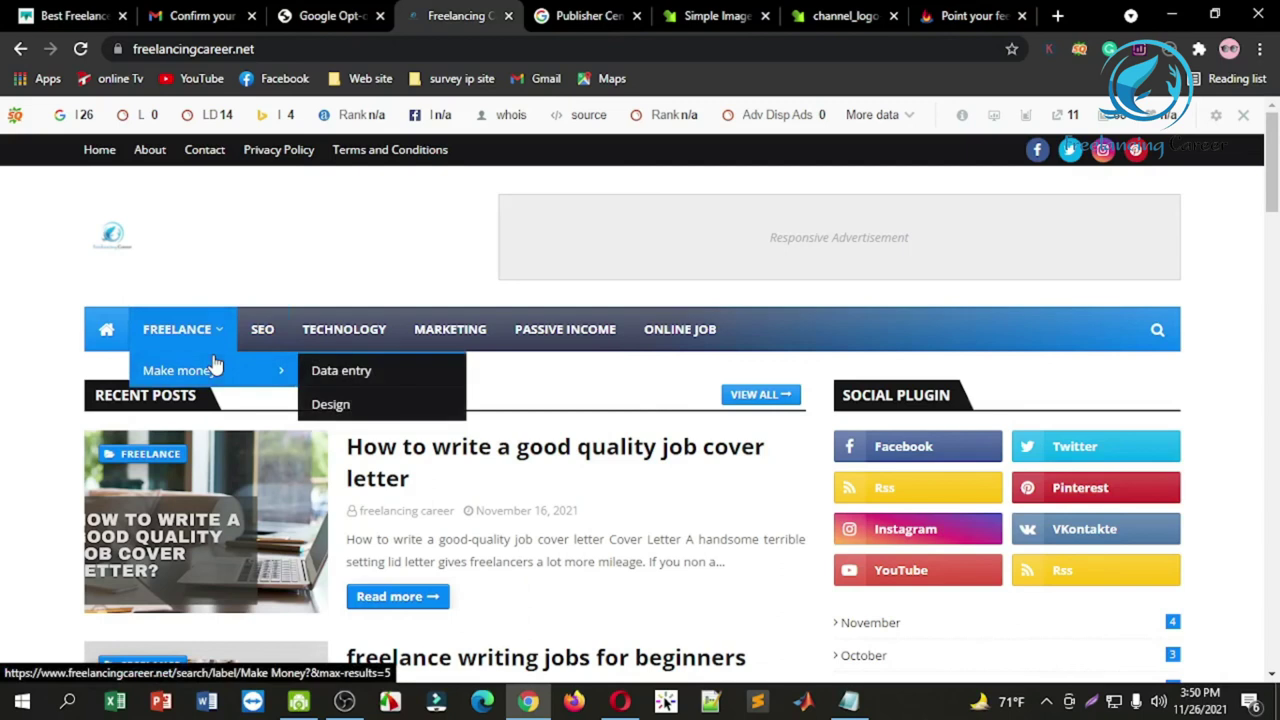
{"action": "right_click", "coordinate": [331, 405]}
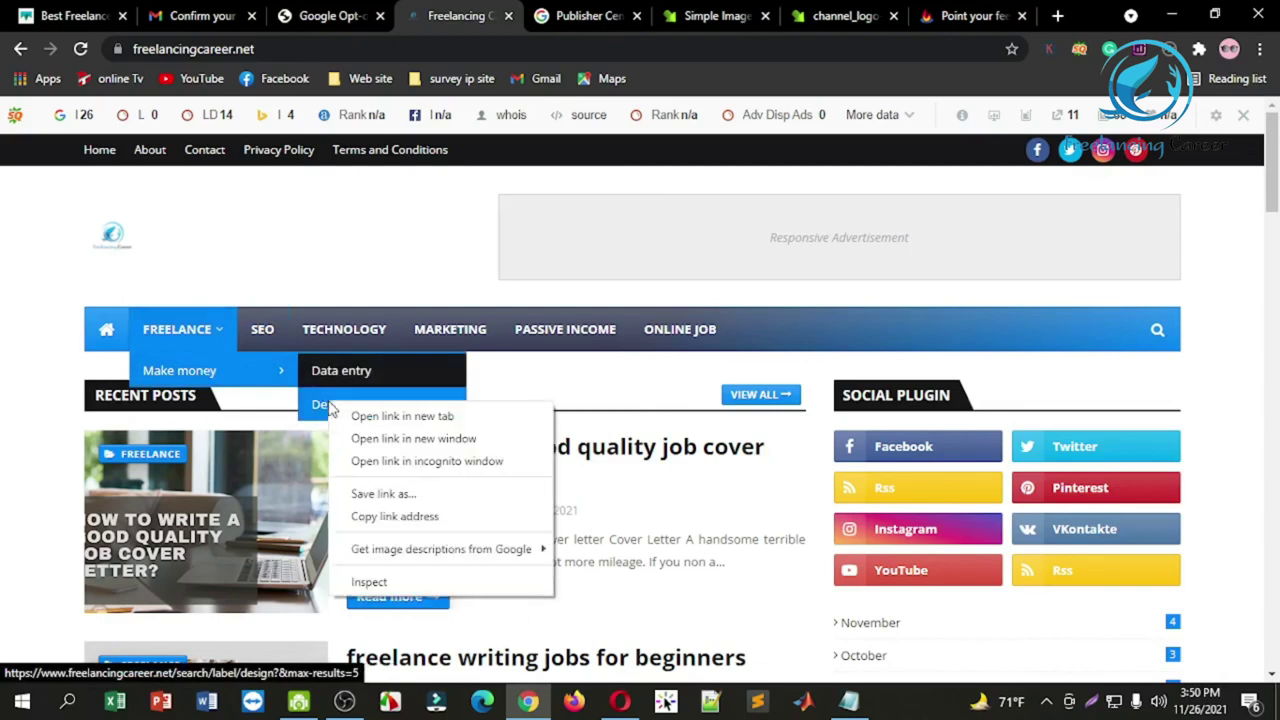
{"action": "left_click", "coordinate": [396, 518]}
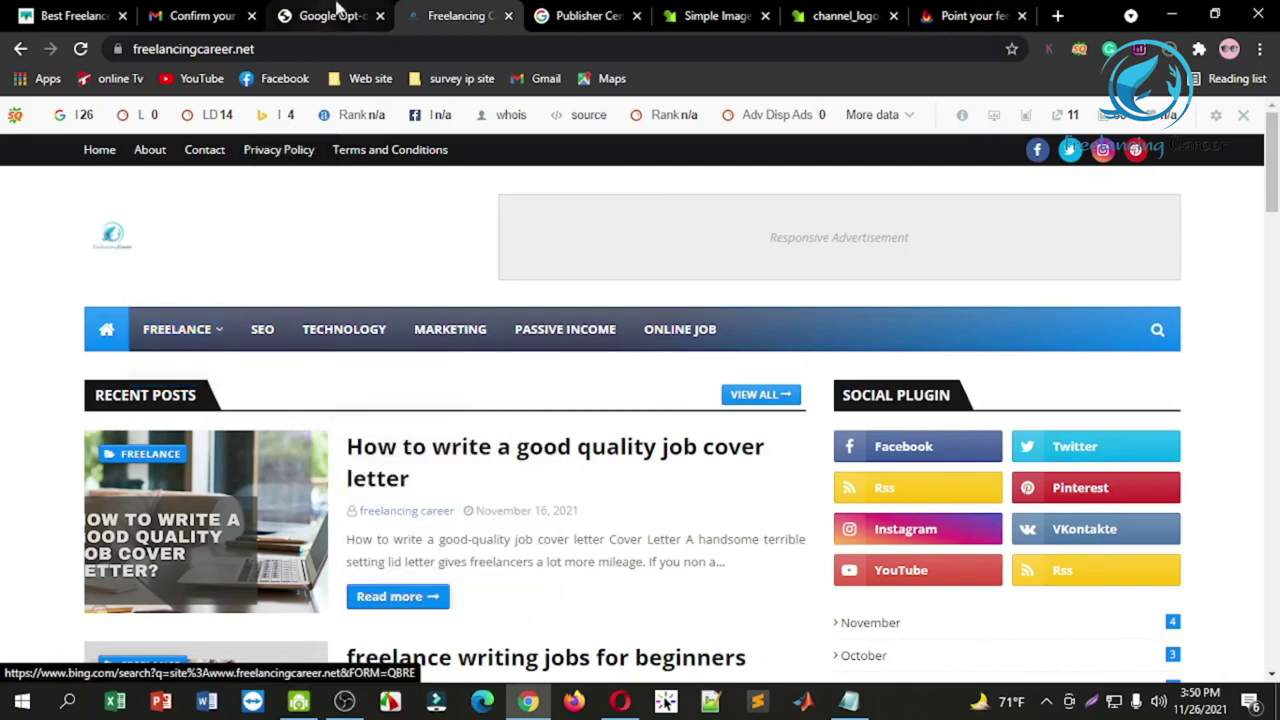
{"action": "left_click", "coordinate": [588, 15]}
Step: Add a new area content label with the design category URL, tagged Blog
{"action": "scroll", "coordinate": [490, 464], "scroll_direction": "down", "scroll_amount": 1}
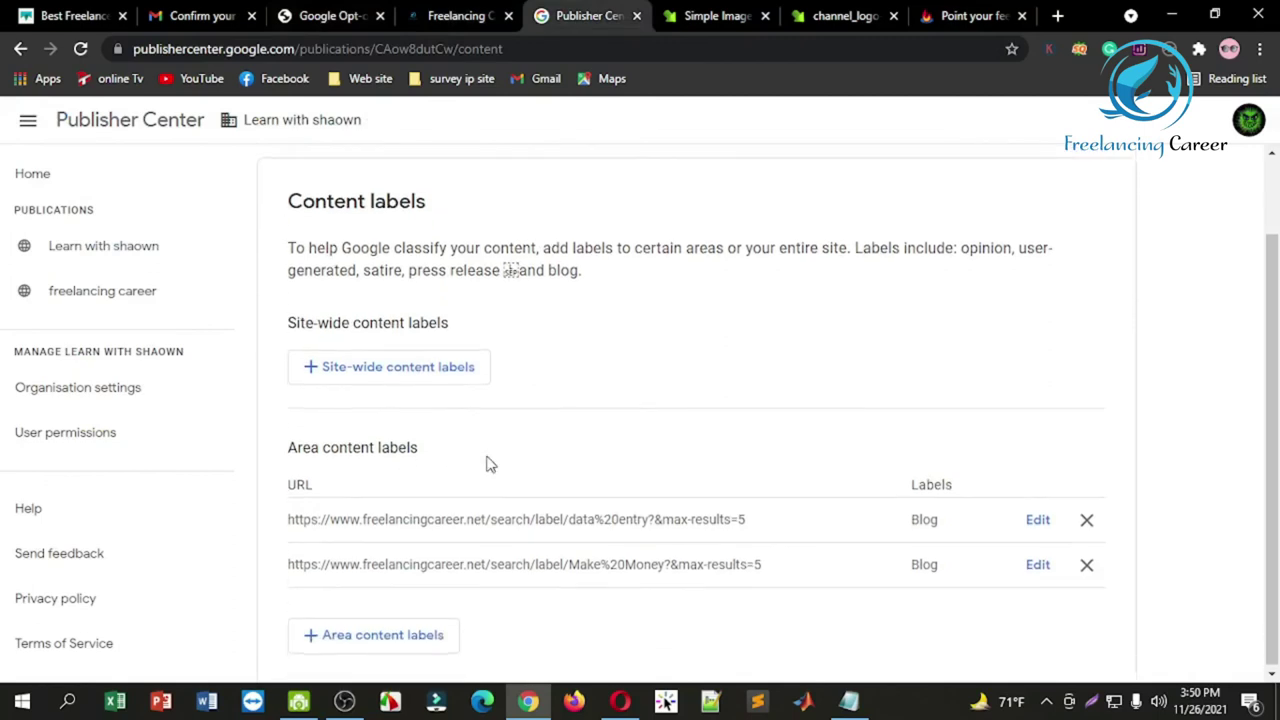
{"action": "left_click", "coordinate": [394, 634]}
{"action": "left_click", "coordinate": [446, 379]}
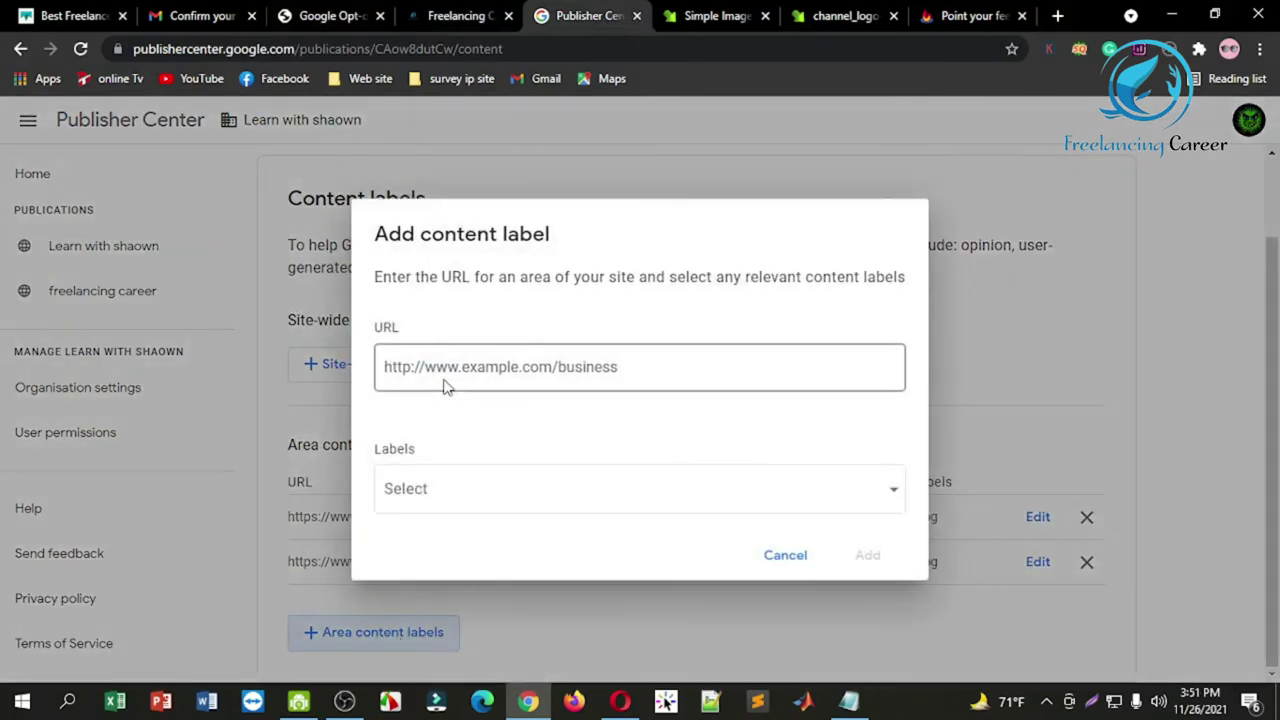
{"action": "key", "text": "ctrl+v"}
{"action": "left_click", "coordinate": [480, 505]}
{"action": "left_click", "coordinate": [448, 652]}
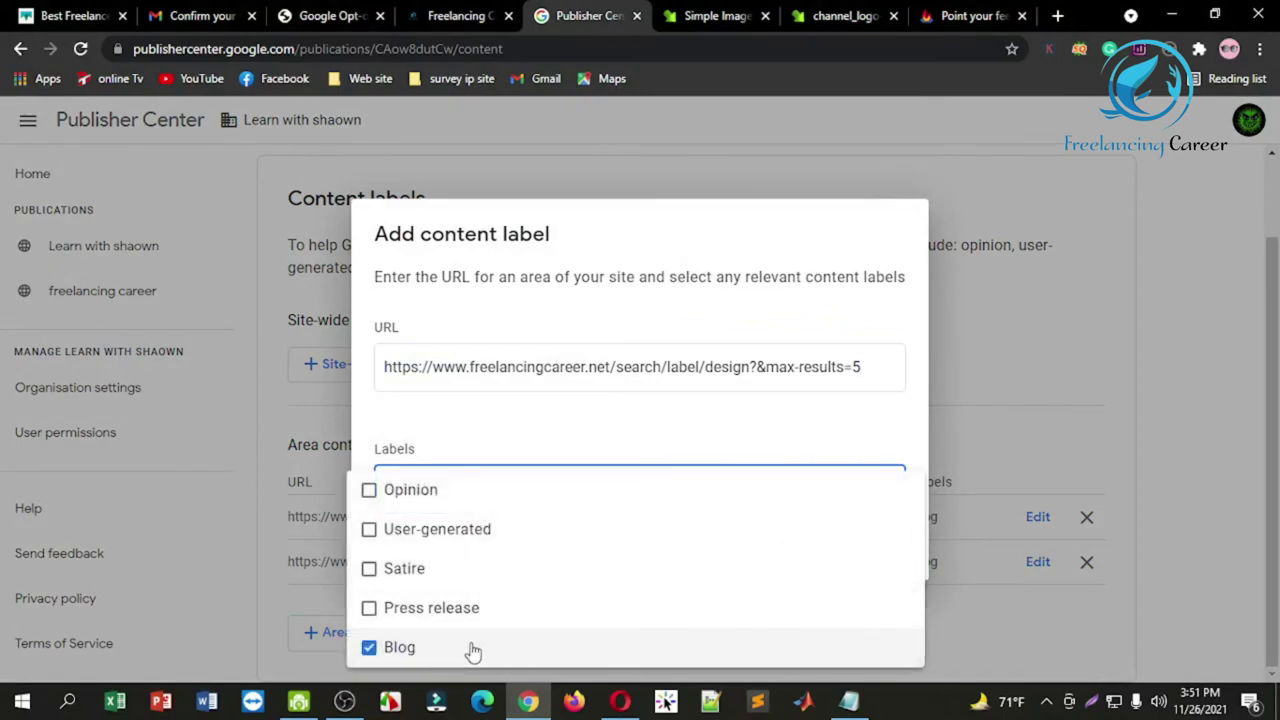
{"action": "left_click", "coordinate": [963, 356]}
{"action": "left_click", "coordinate": [867, 557]}
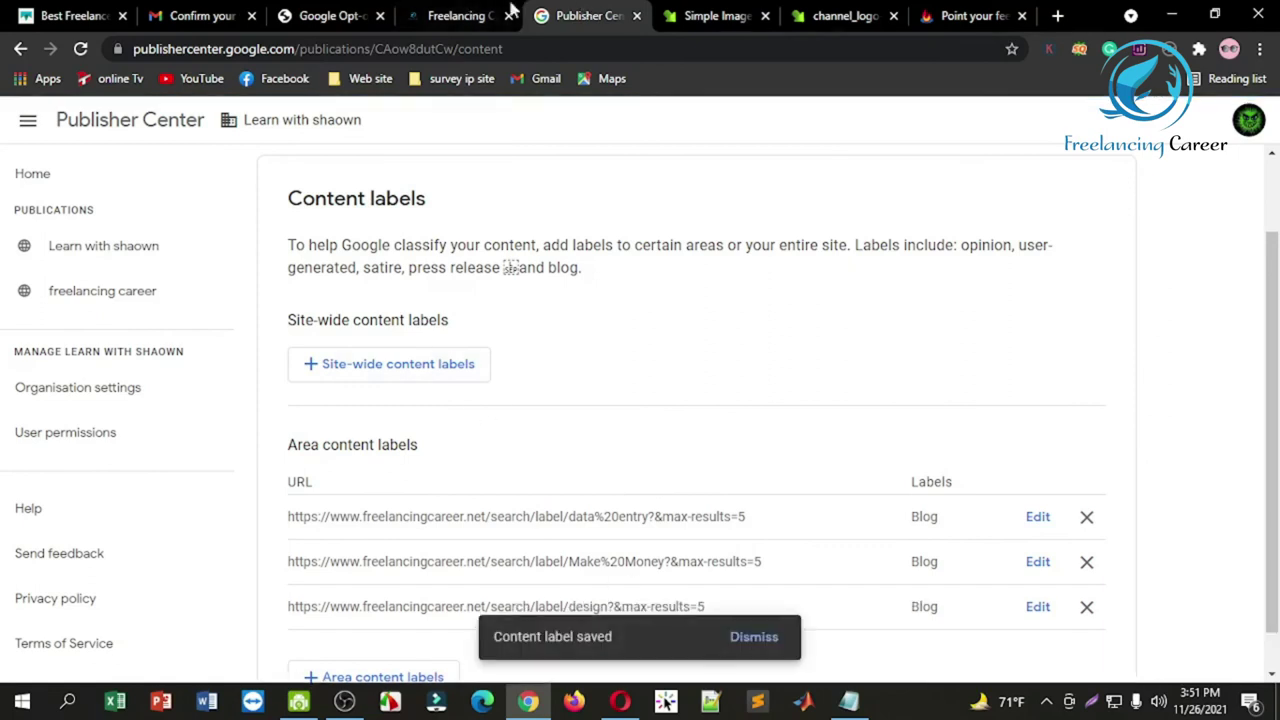
Step: Copy the blog's SEO category link and add it as a Blog area content label
{"action": "left_click", "coordinate": [466, 12]}
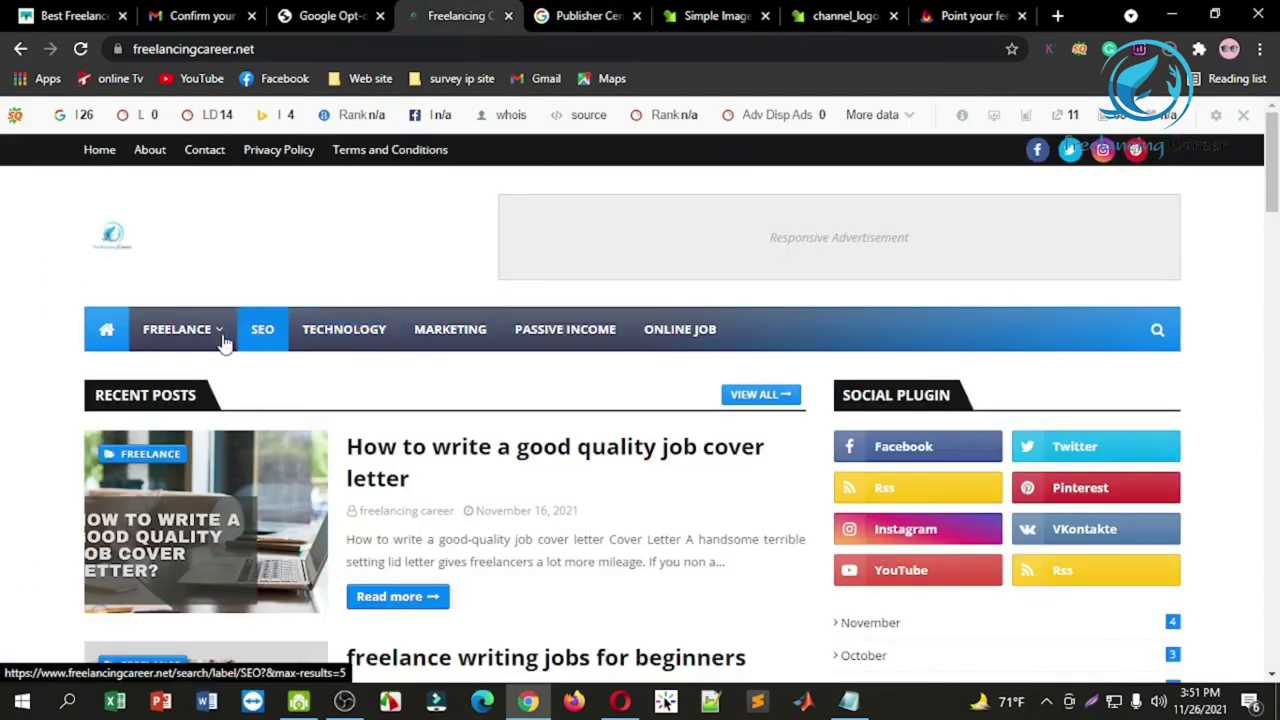
{"action": "right_click", "coordinate": [256, 325]}
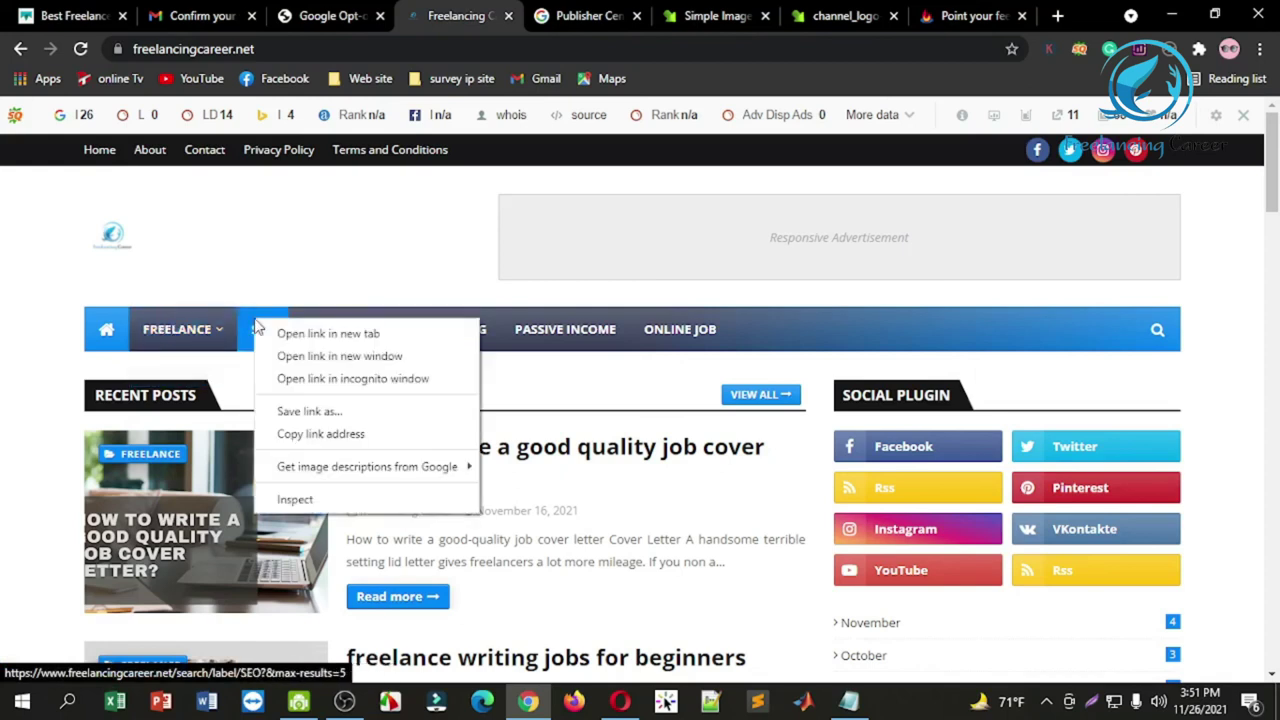
{"action": "left_click", "coordinate": [322, 433]}
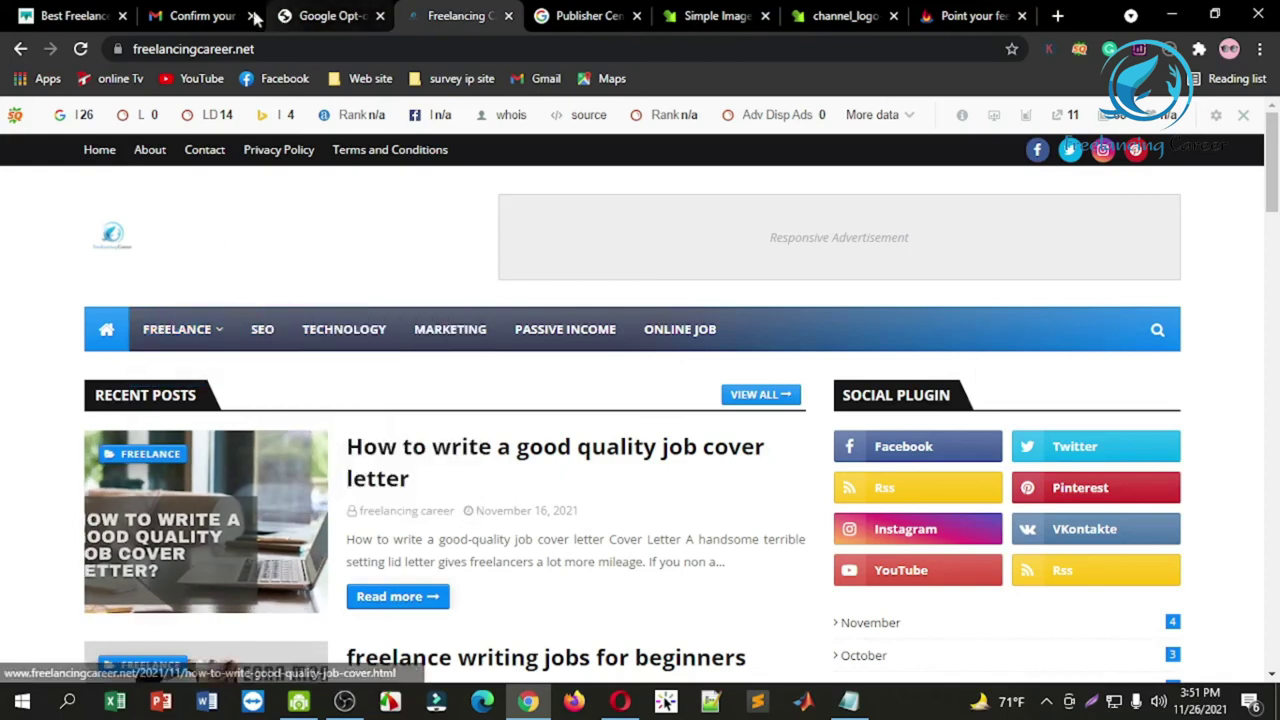
{"action": "left_click", "coordinate": [568, 10]}
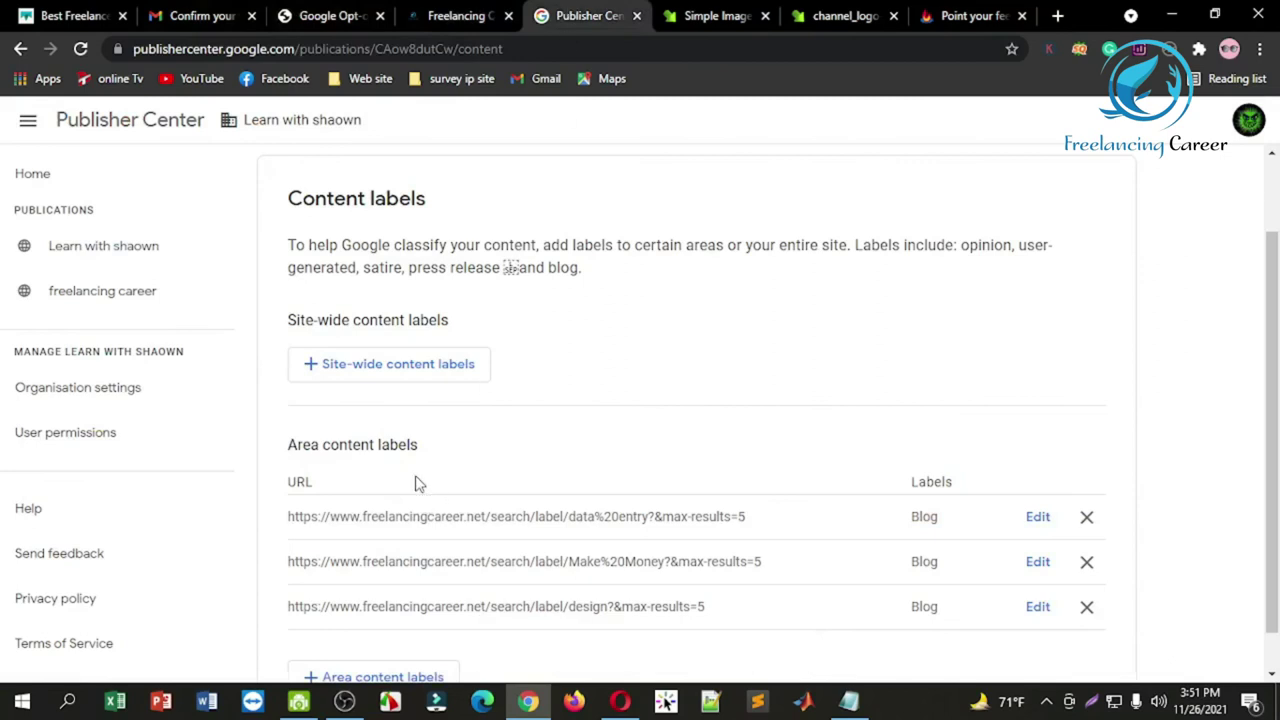
{"action": "scroll", "coordinate": [460, 530], "scroll_direction": "down", "scroll_amount": 1}
{"action": "scroll", "coordinate": [400, 634], "scroll_direction": "up", "scroll_amount": 2}
{"action": "scroll", "coordinate": [405, 640], "scroll_direction": "down", "scroll_amount": 2}
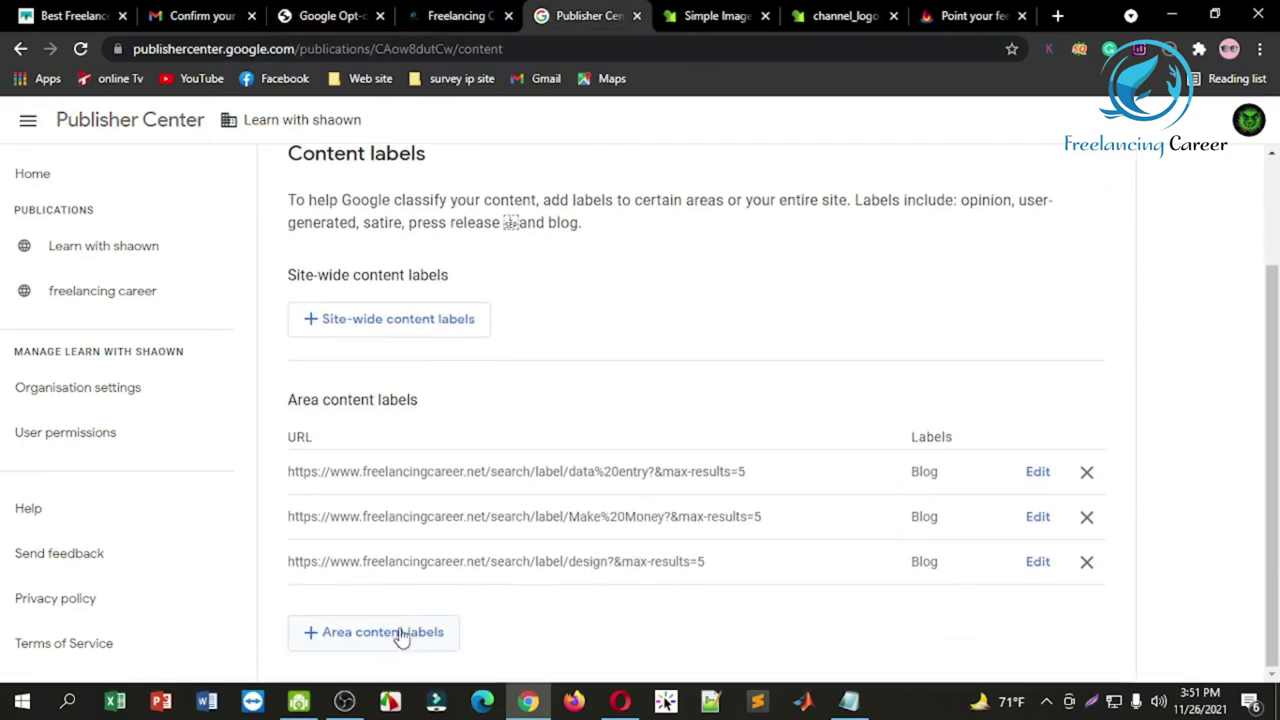
{"action": "left_click", "coordinate": [399, 632]}
{"action": "left_click", "coordinate": [461, 369]}
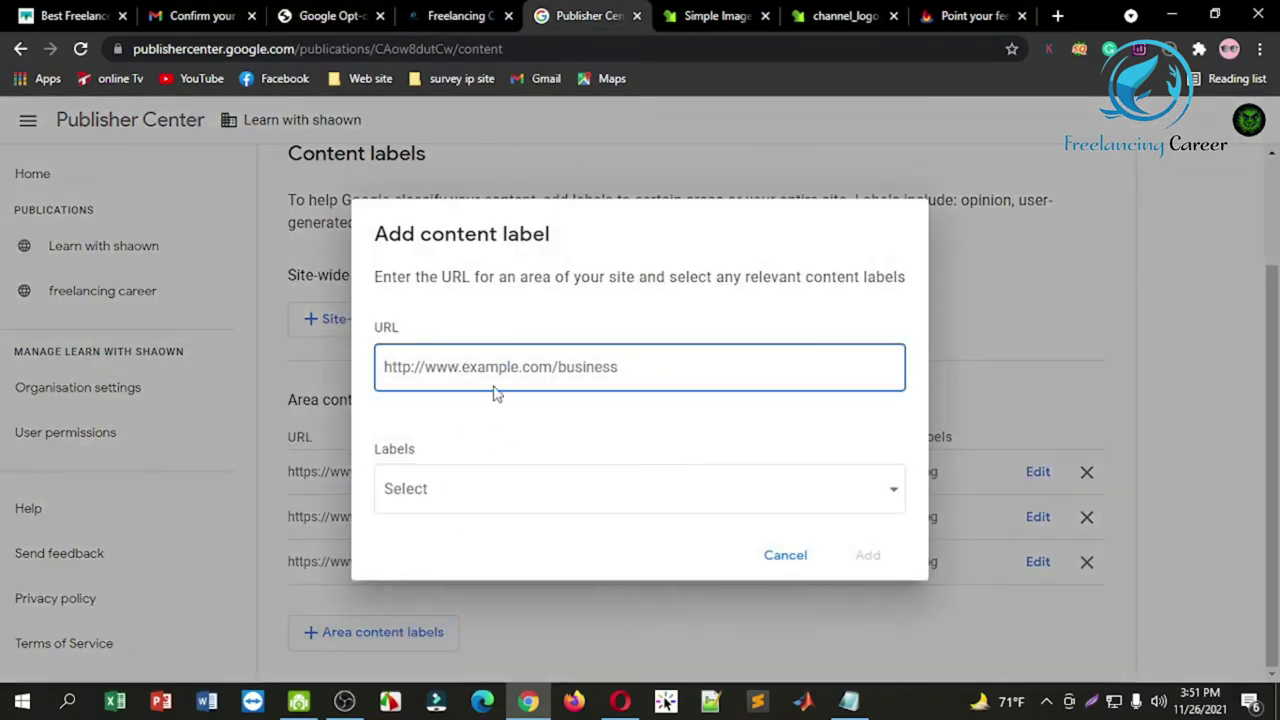
{"action": "key", "text": "ctrl+v"}
{"action": "left_click", "coordinate": [517, 492]}
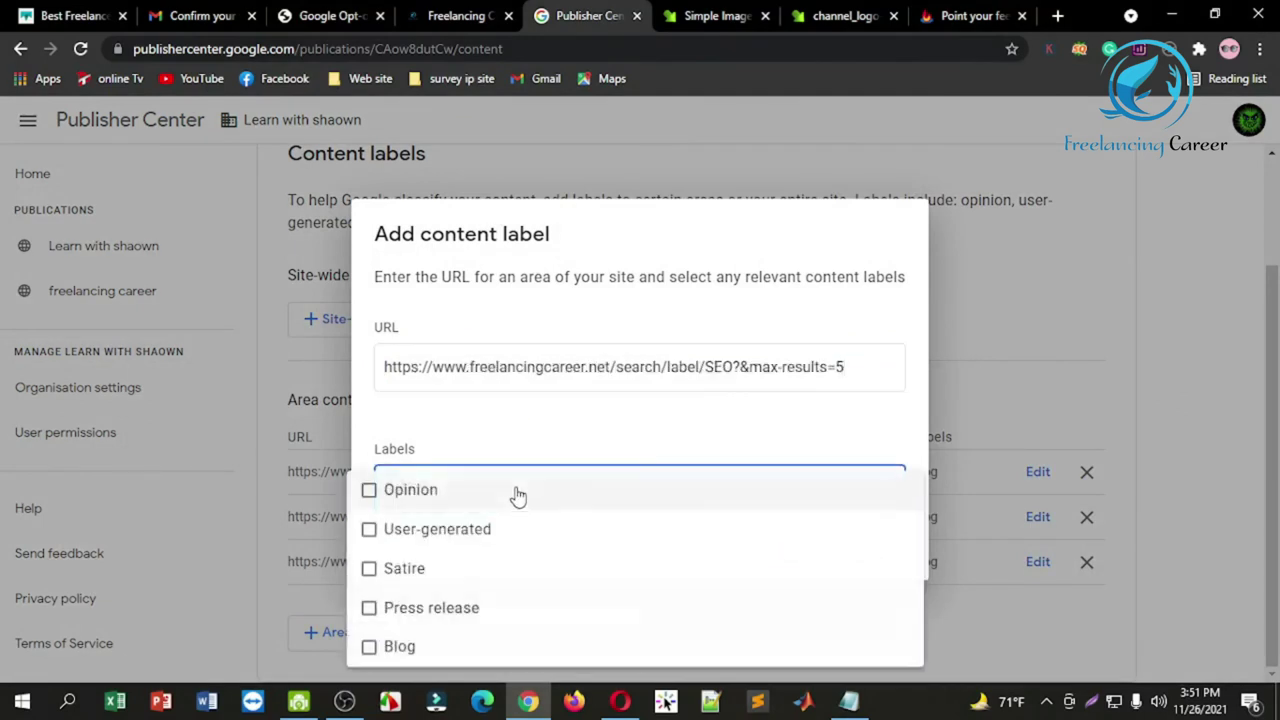
{"action": "left_click", "coordinate": [470, 648]}
{"action": "left_click", "coordinate": [974, 613]}
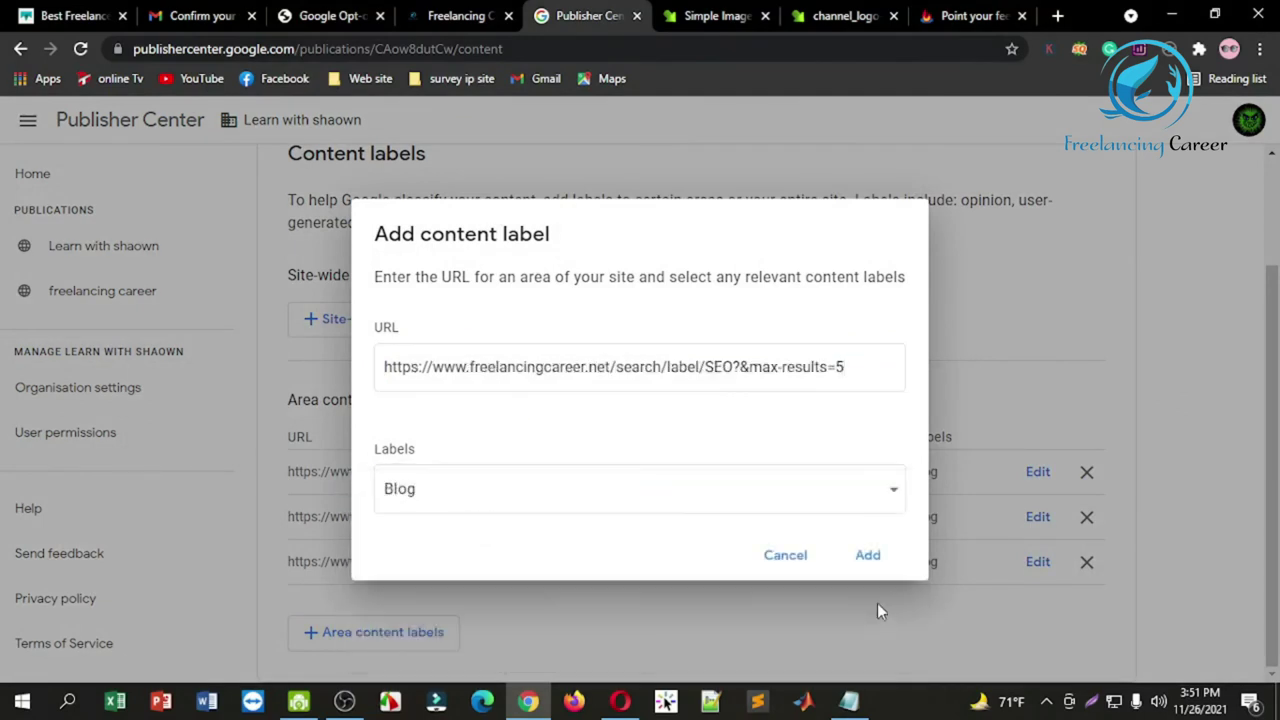
{"action": "left_click", "coordinate": [868, 557]}
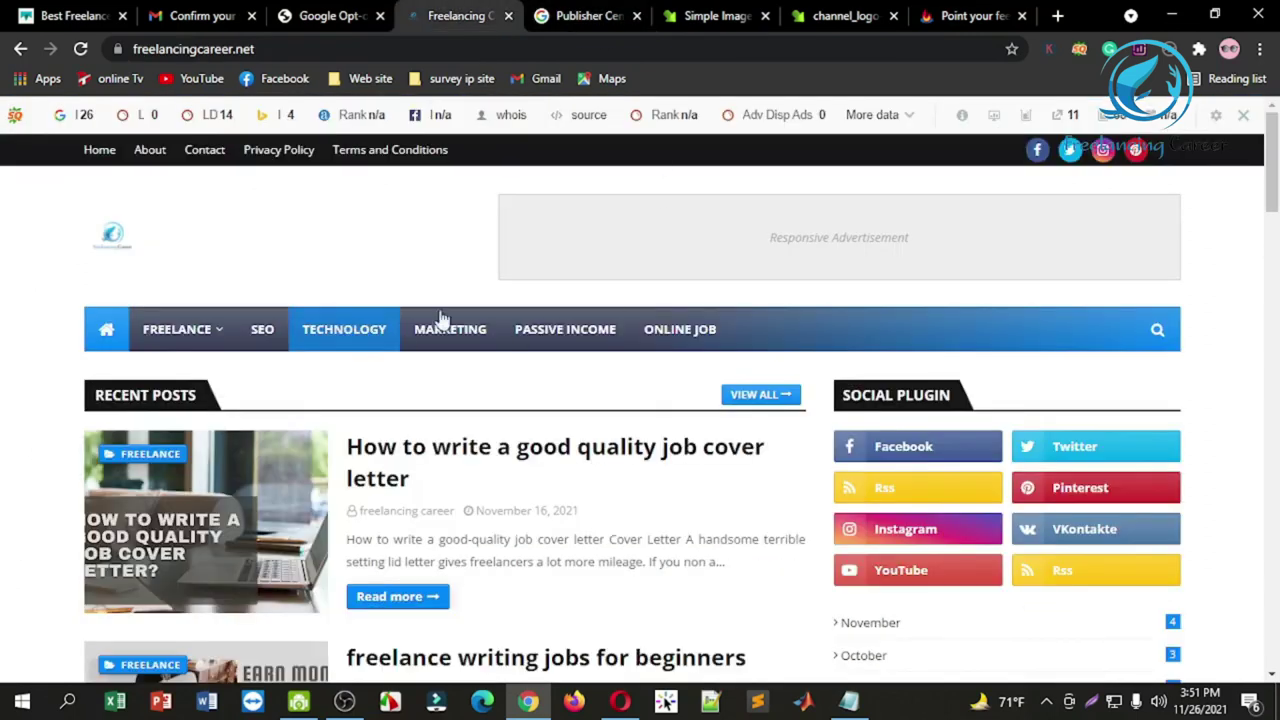
Step: Copy the Technology category link and add it as a Blog area content label
{"action": "right_click", "coordinate": [346, 326]}
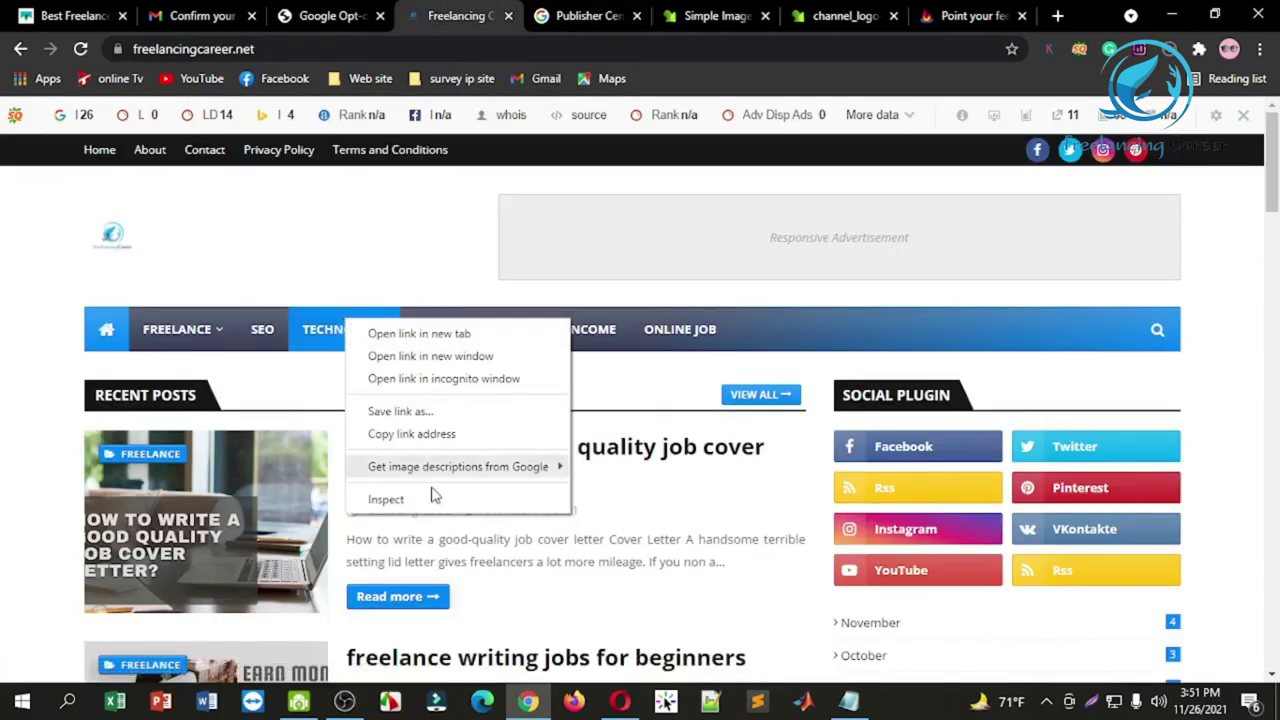
{"action": "left_click", "coordinate": [412, 434]}
{"action": "left_click", "coordinate": [530, 12]}
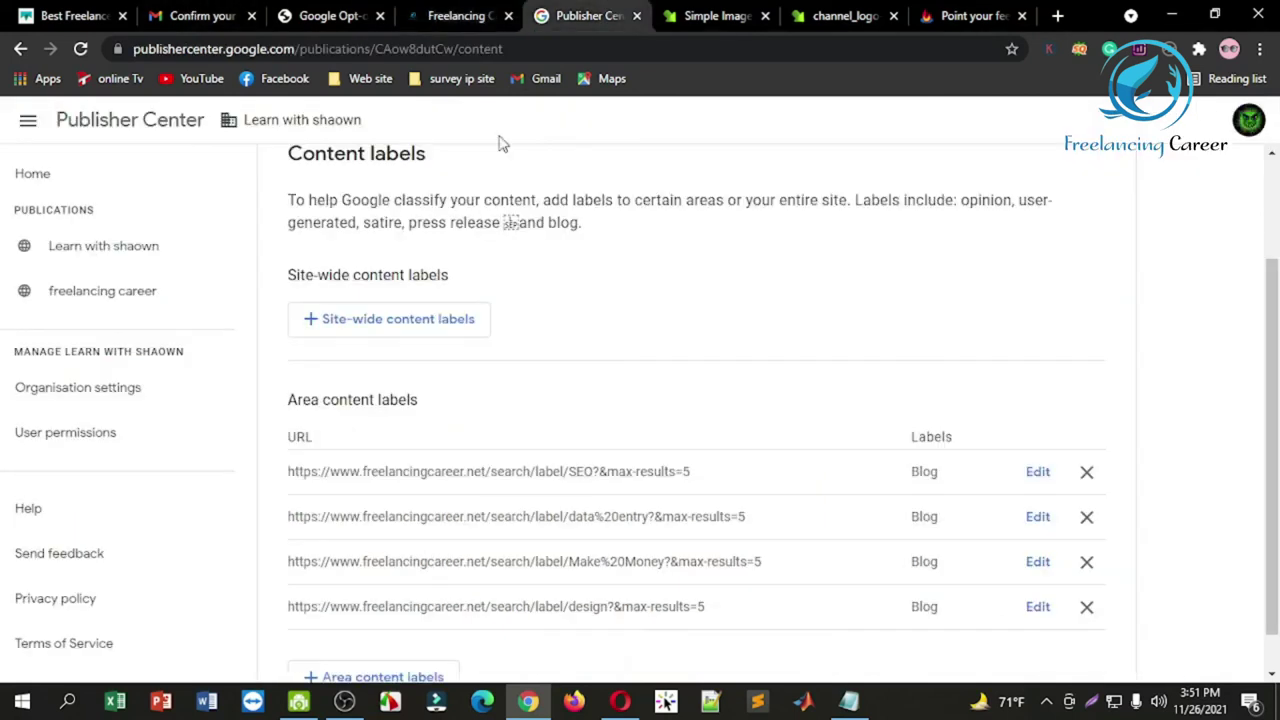
{"action": "left_click", "coordinate": [395, 668]}
{"action": "left_click", "coordinate": [462, 370]}
{"action": "key", "text": "ctrl+v"}
{"action": "left_click", "coordinate": [489, 506]}
{"action": "left_click", "coordinate": [451, 652]}
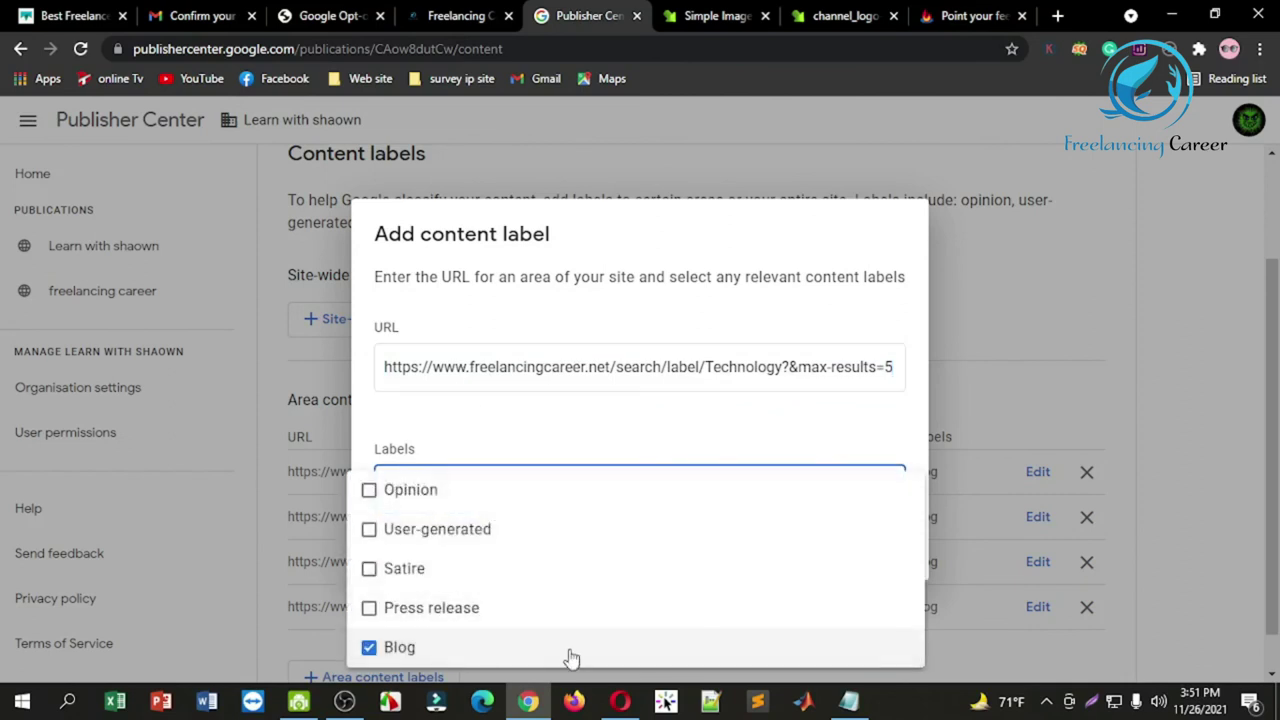
{"action": "left_click", "coordinate": [1000, 317]}
{"action": "left_click", "coordinate": [867, 552]}
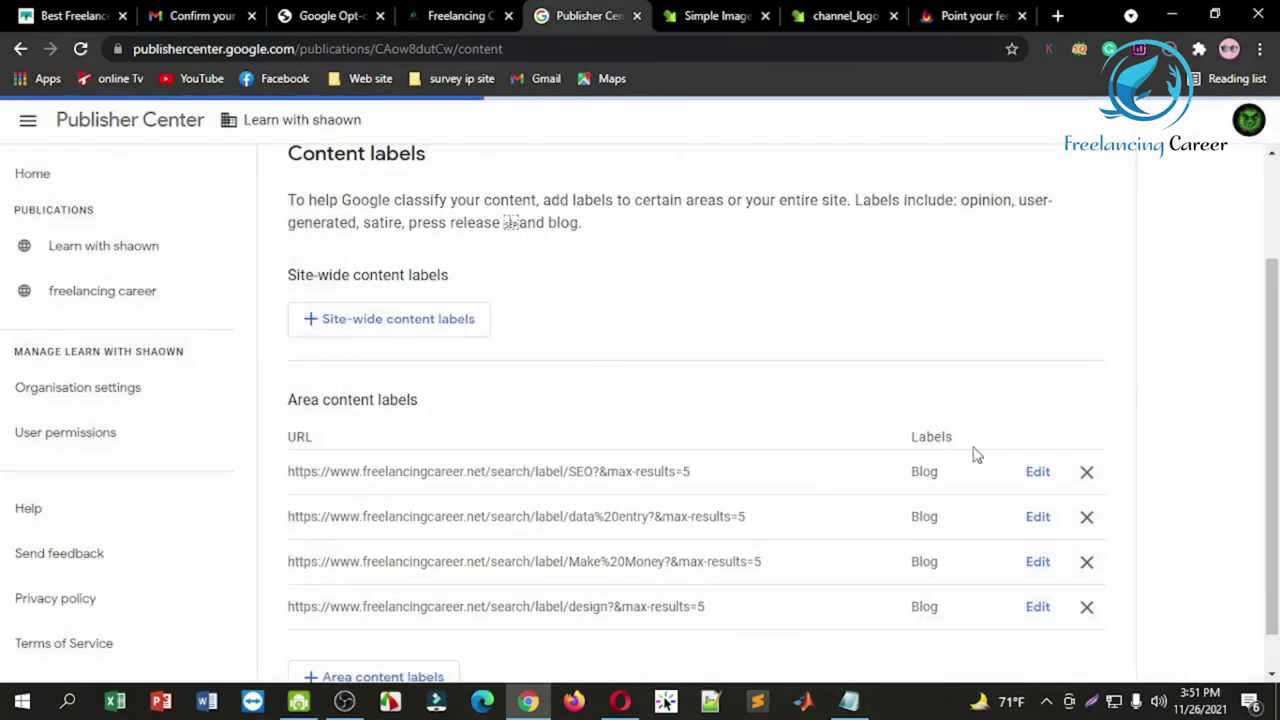
Step: Copy the marketing category link and add it as a Blog area content label
{"action": "scroll", "coordinate": [1274, 352], "scroll_direction": "down", "scroll_amount": 1}
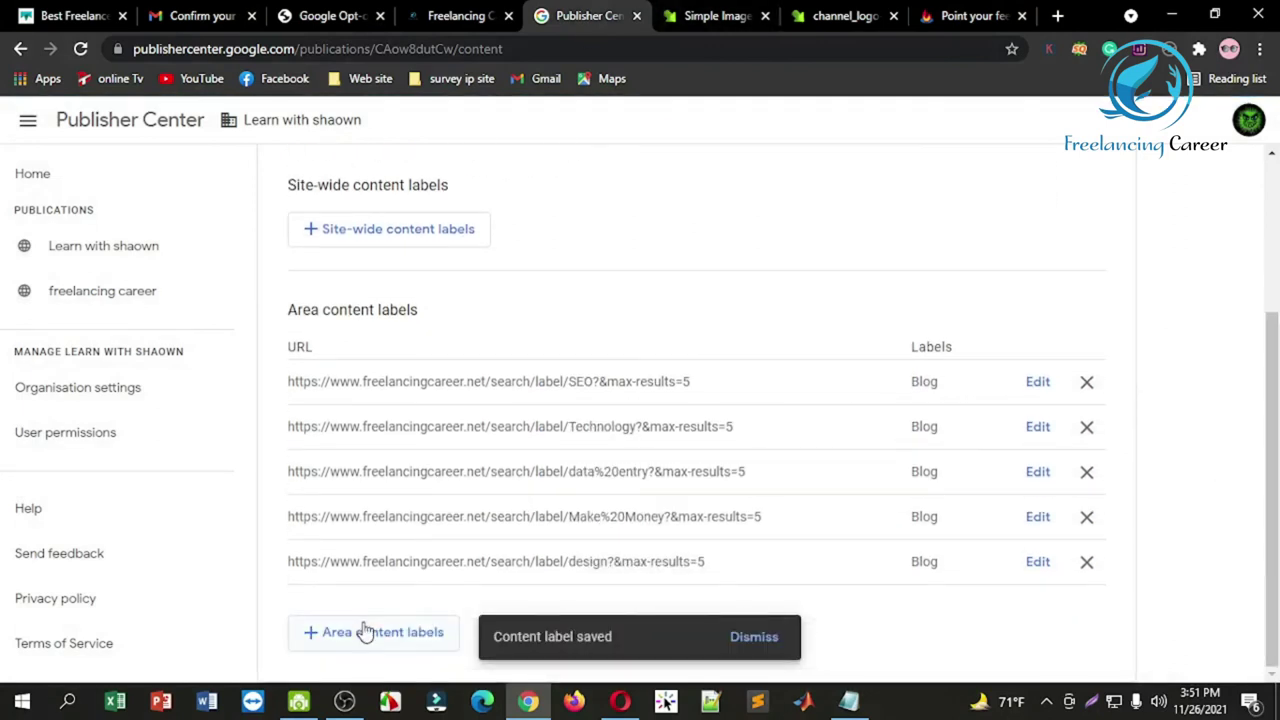
{"action": "left_click", "coordinate": [365, 632]}
{"action": "left_click", "coordinate": [445, 15]}
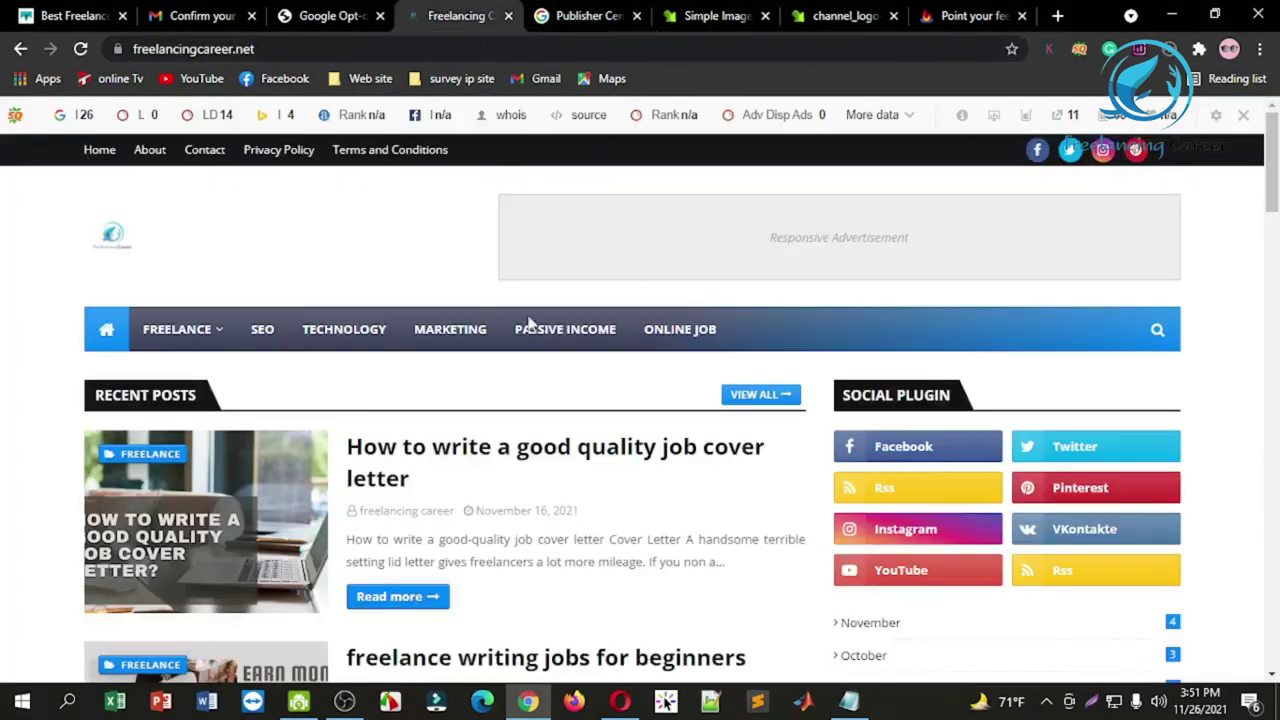
{"action": "right_click", "coordinate": [436, 328]}
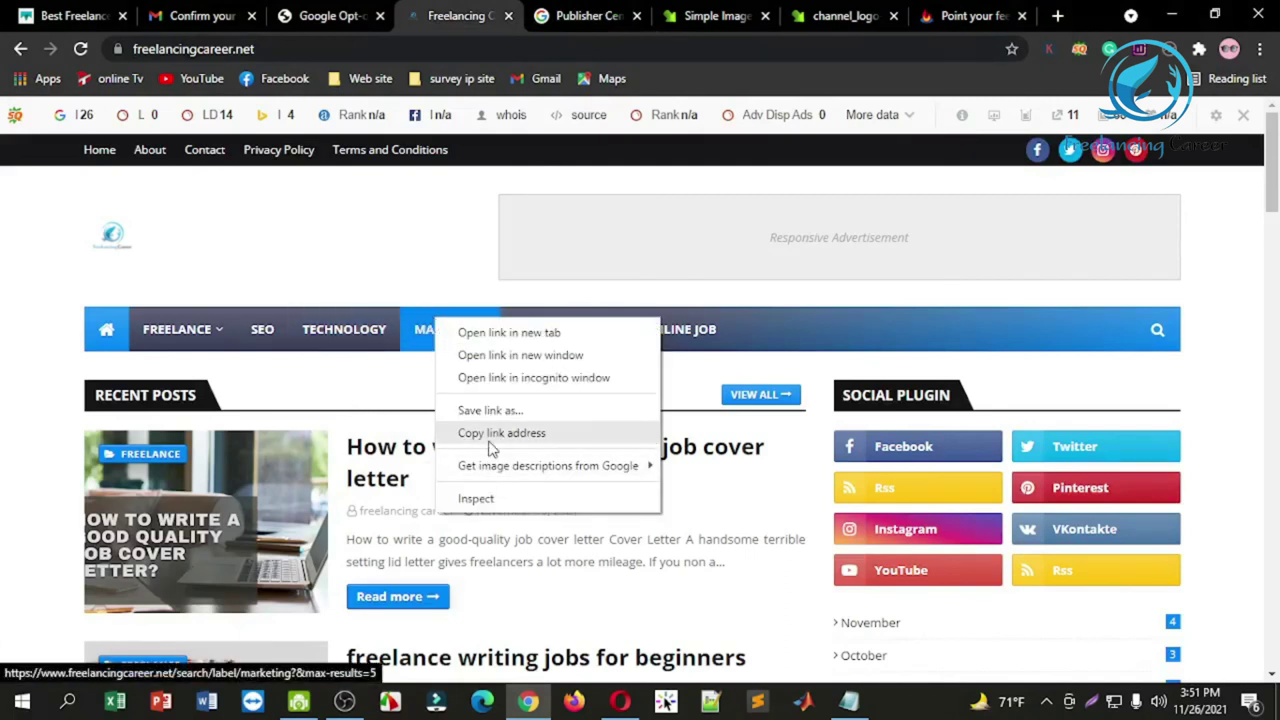
{"action": "left_click", "coordinate": [492, 432]}
{"action": "left_click", "coordinate": [573, 14]}
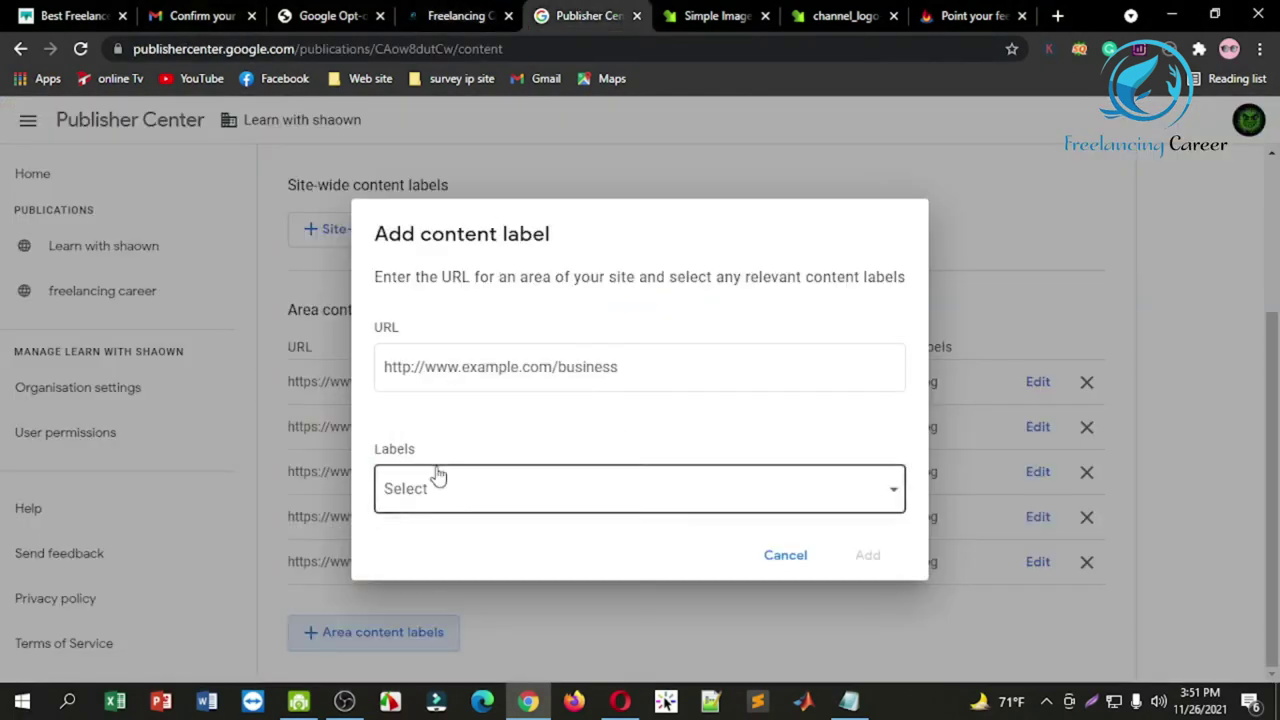
{"action": "left_click", "coordinate": [453, 370]}
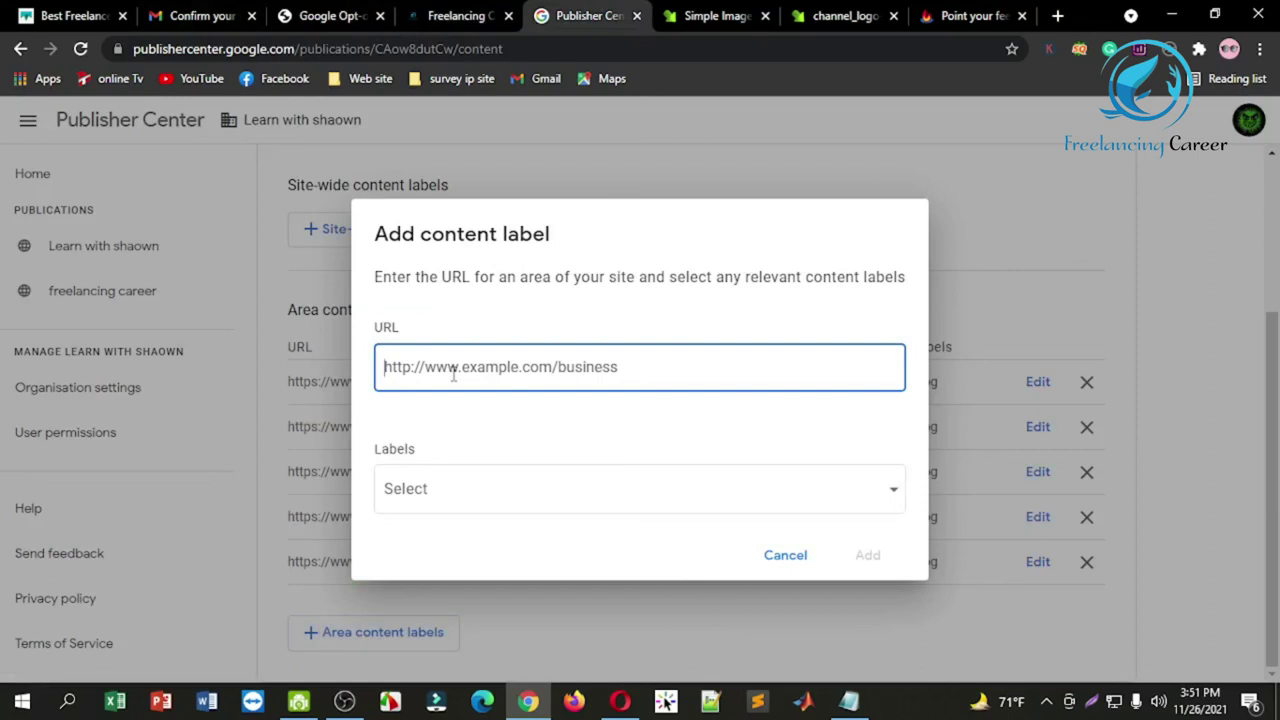
{"action": "key", "text": "ctrl+v"}
{"action": "left_click", "coordinate": [486, 488]}
{"action": "left_click", "coordinate": [436, 649]}
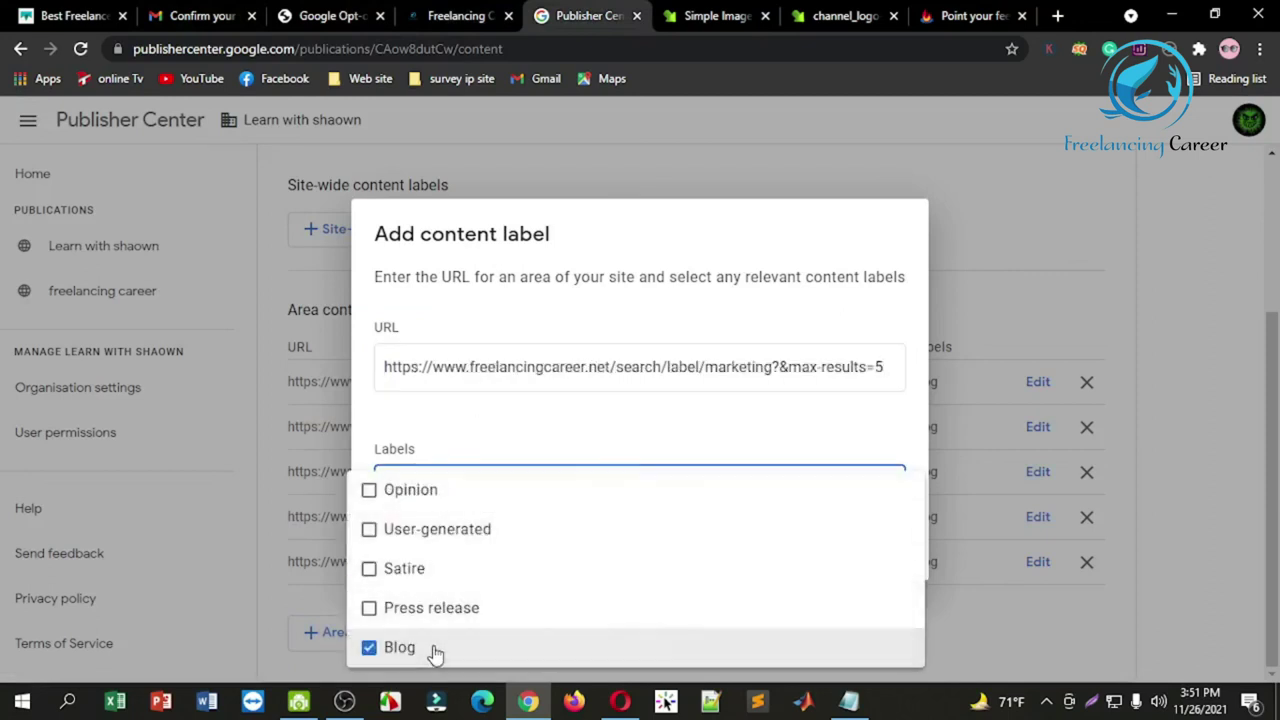
{"action": "left_click", "coordinate": [925, 366]}
{"action": "left_click", "coordinate": [868, 556]}
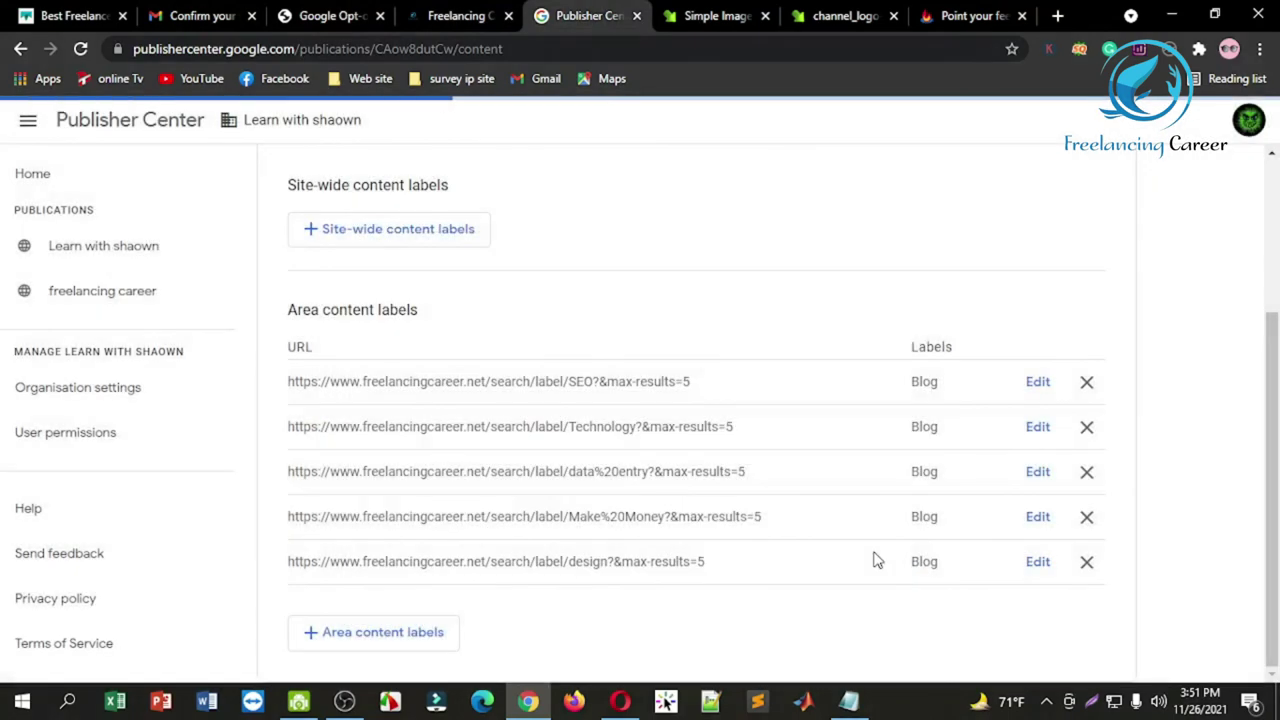
Step: Copy the blog's passive income category link and add it as a Blog area content label
{"action": "left_click", "coordinate": [474, 8]}
{"action": "right_click", "coordinate": [545, 337]}
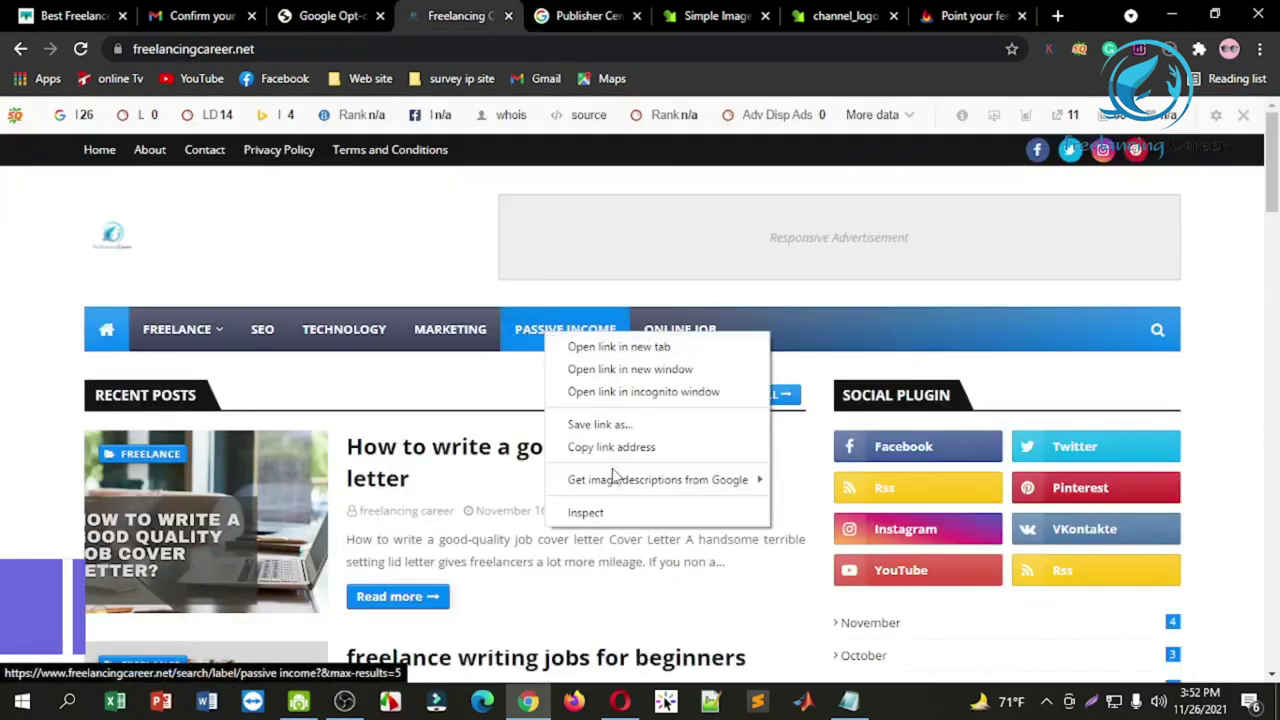
{"action": "left_click", "coordinate": [605, 447]}
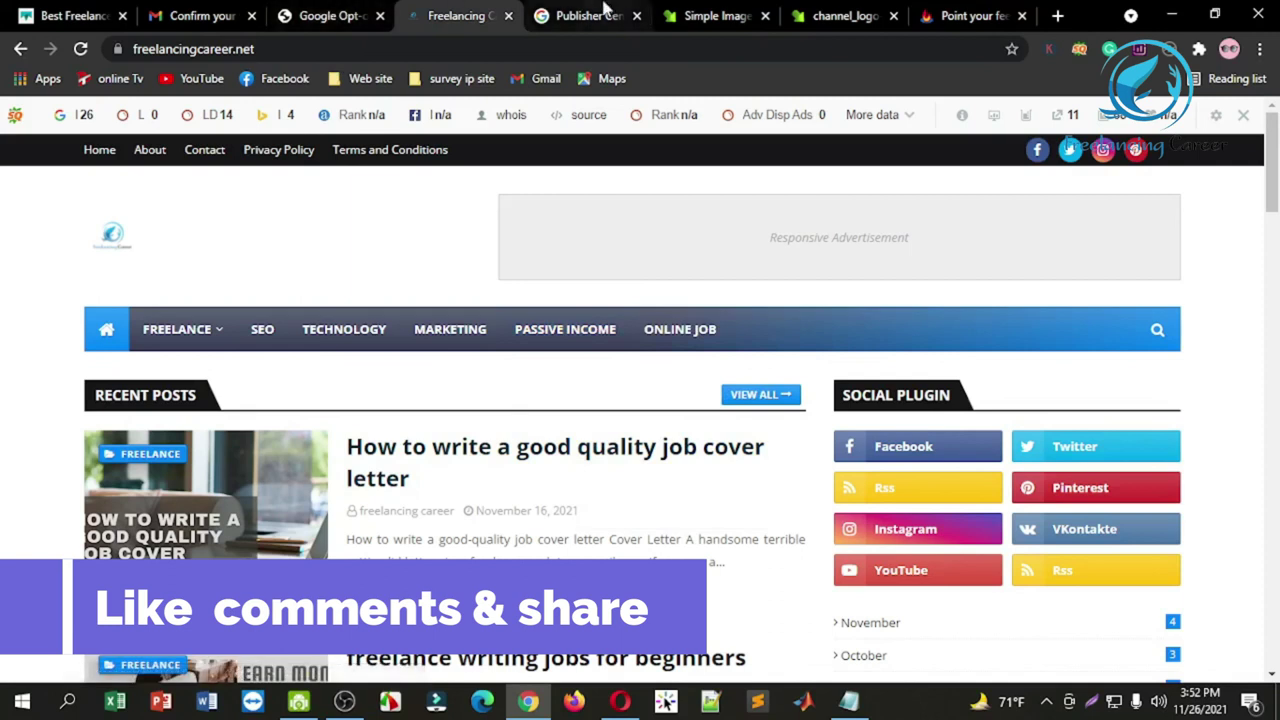
{"action": "left_click", "coordinate": [605, 12]}
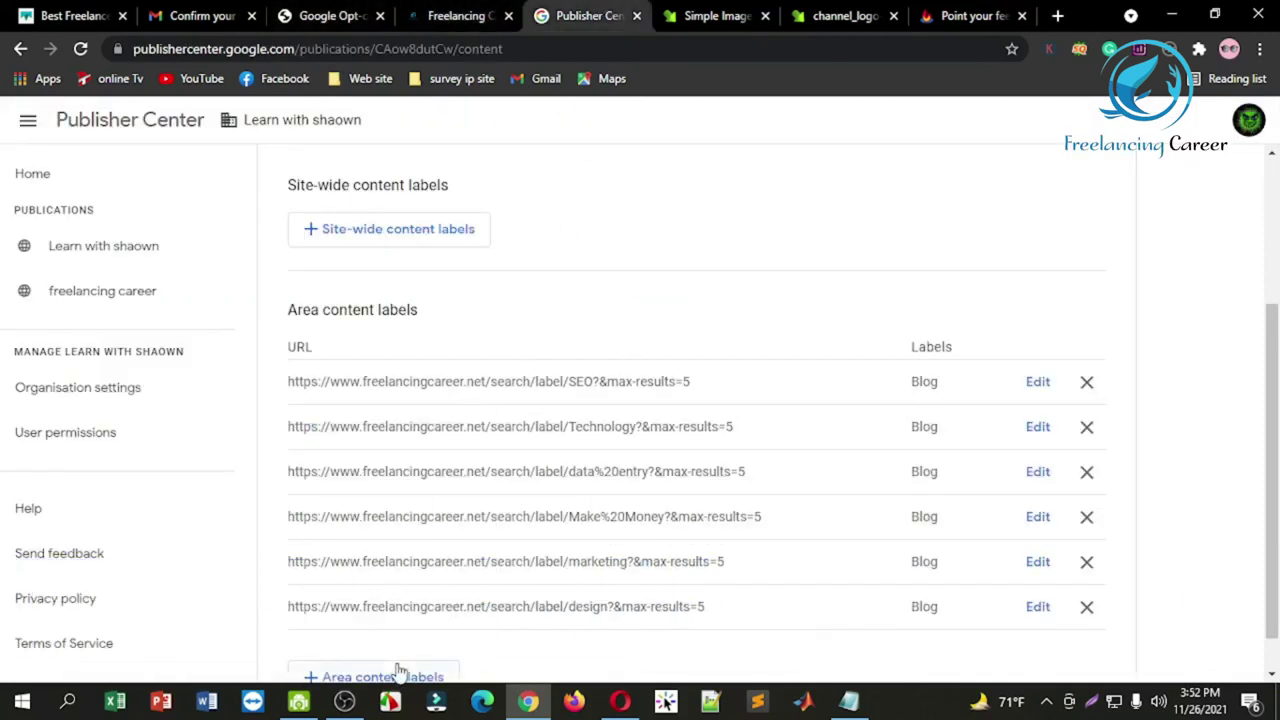
{"action": "left_click", "coordinate": [398, 670]}
{"action": "left_click", "coordinate": [479, 367]}
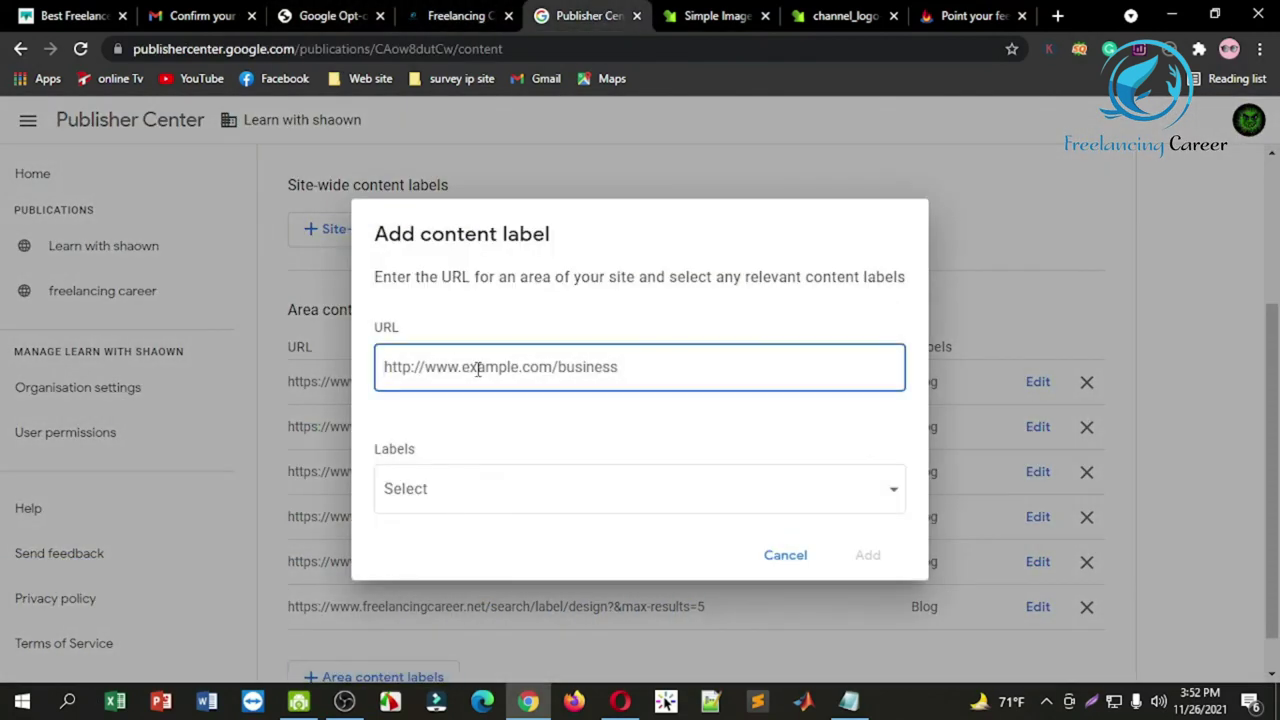
{"action": "key", "text": "ctrl+v"}
{"action": "left_click", "coordinate": [503, 505]}
{"action": "left_click", "coordinate": [438, 650]}
{"action": "left_click", "coordinate": [978, 262]}
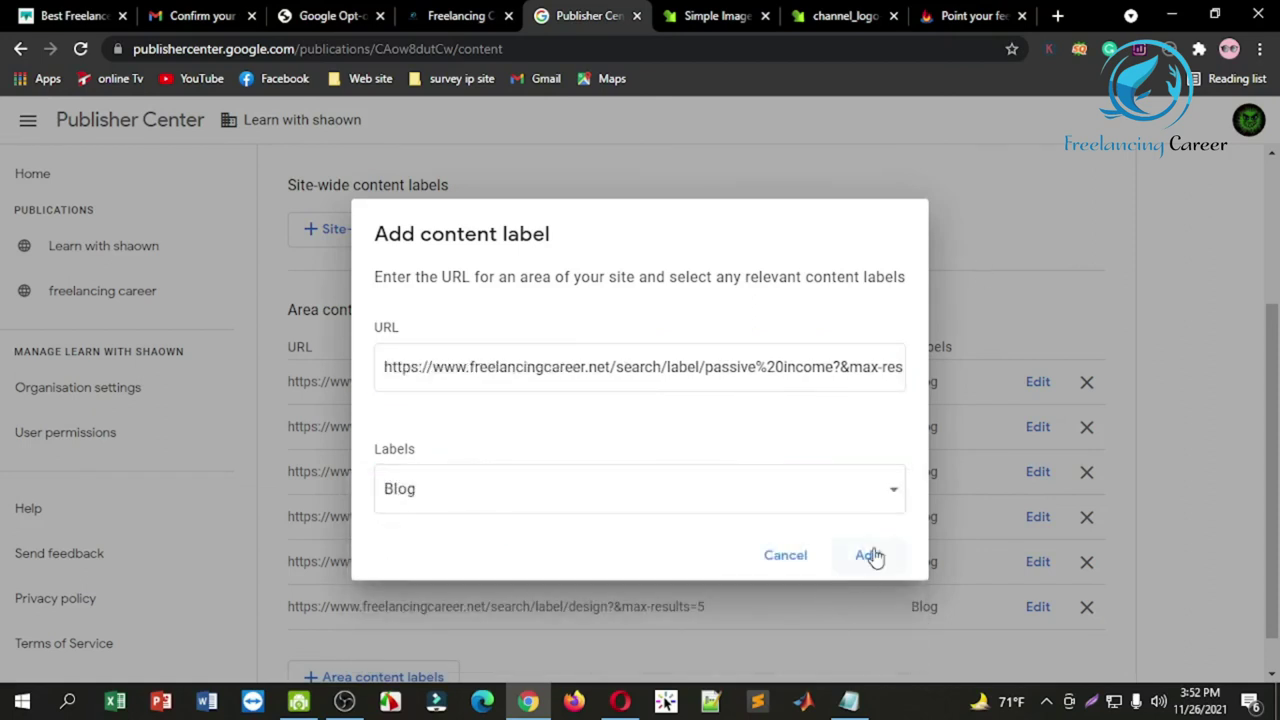
{"action": "left_click", "coordinate": [870, 556]}
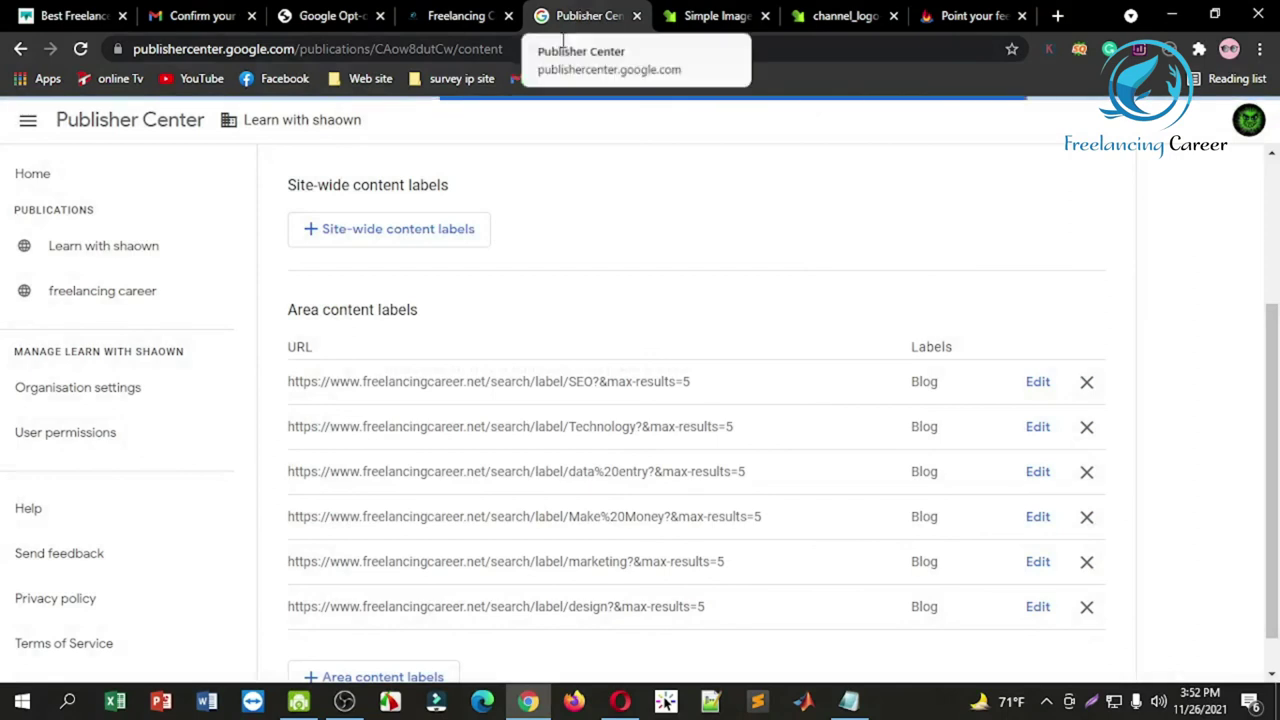
Step: Copy the ONLINE JOB category link and add it as a Blog area content label
{"action": "left_click", "coordinate": [450, 15]}
{"action": "right_click", "coordinate": [674, 330]}
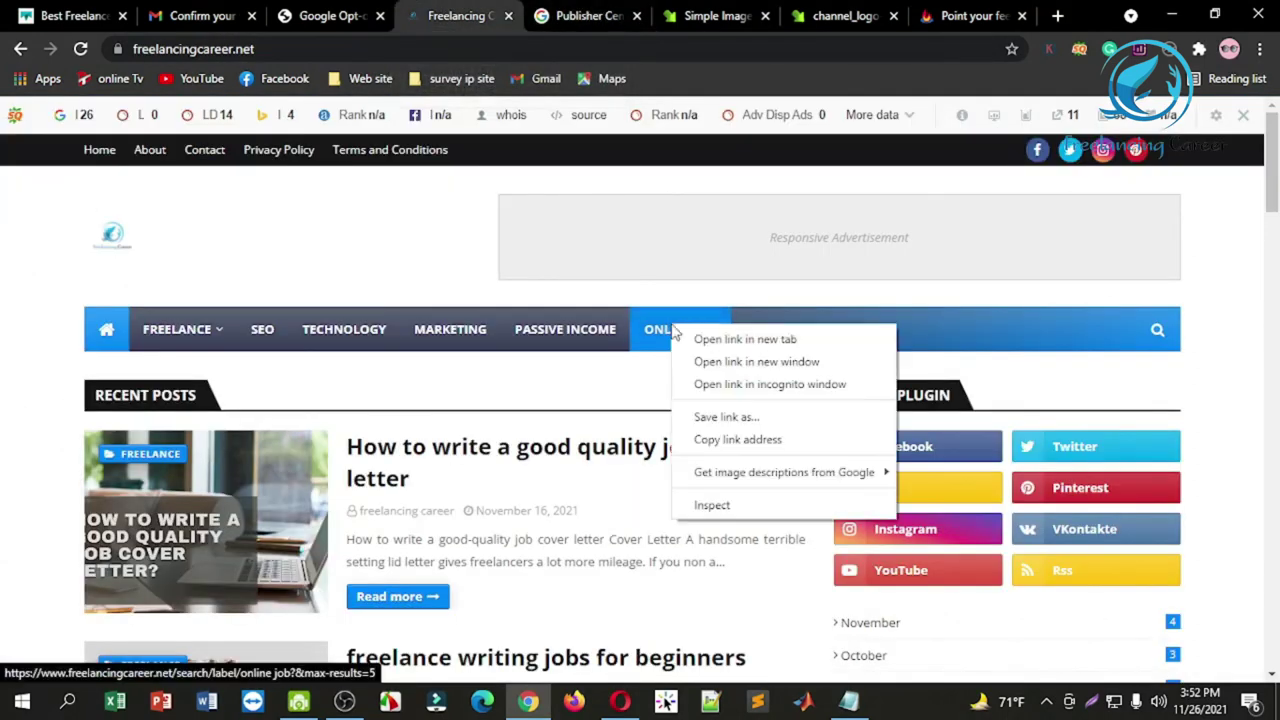
{"action": "left_click", "coordinate": [738, 440]}
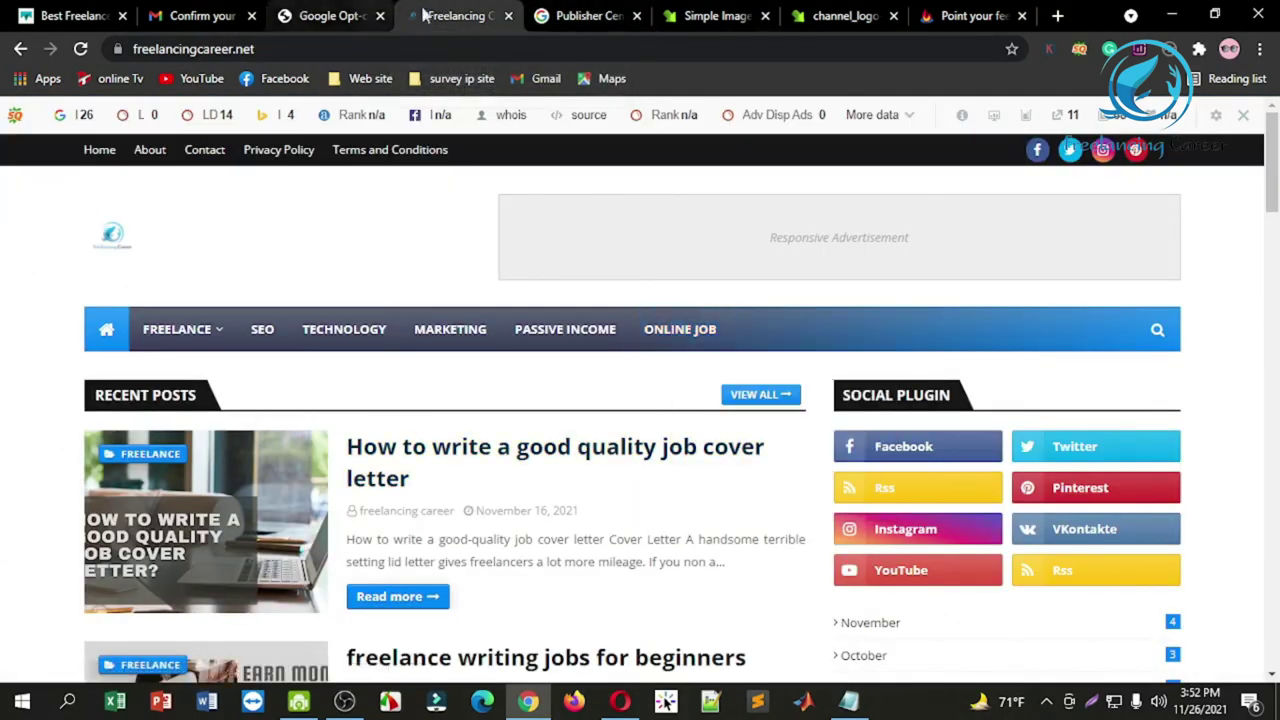
{"action": "left_click", "coordinate": [567, 12]}
{"action": "scroll", "coordinate": [470, 493], "scroll_direction": "down", "scroll_amount": 1}
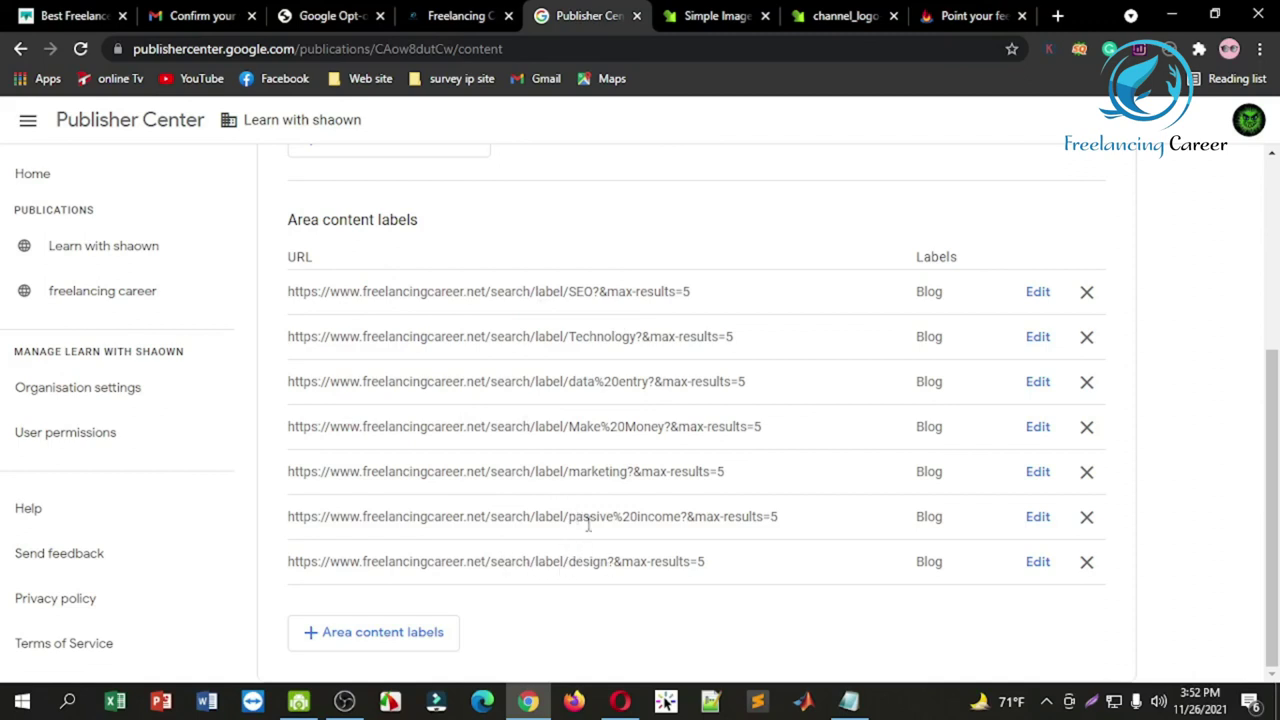
{"action": "left_click", "coordinate": [420, 635]}
{"action": "left_click", "coordinate": [534, 383]}
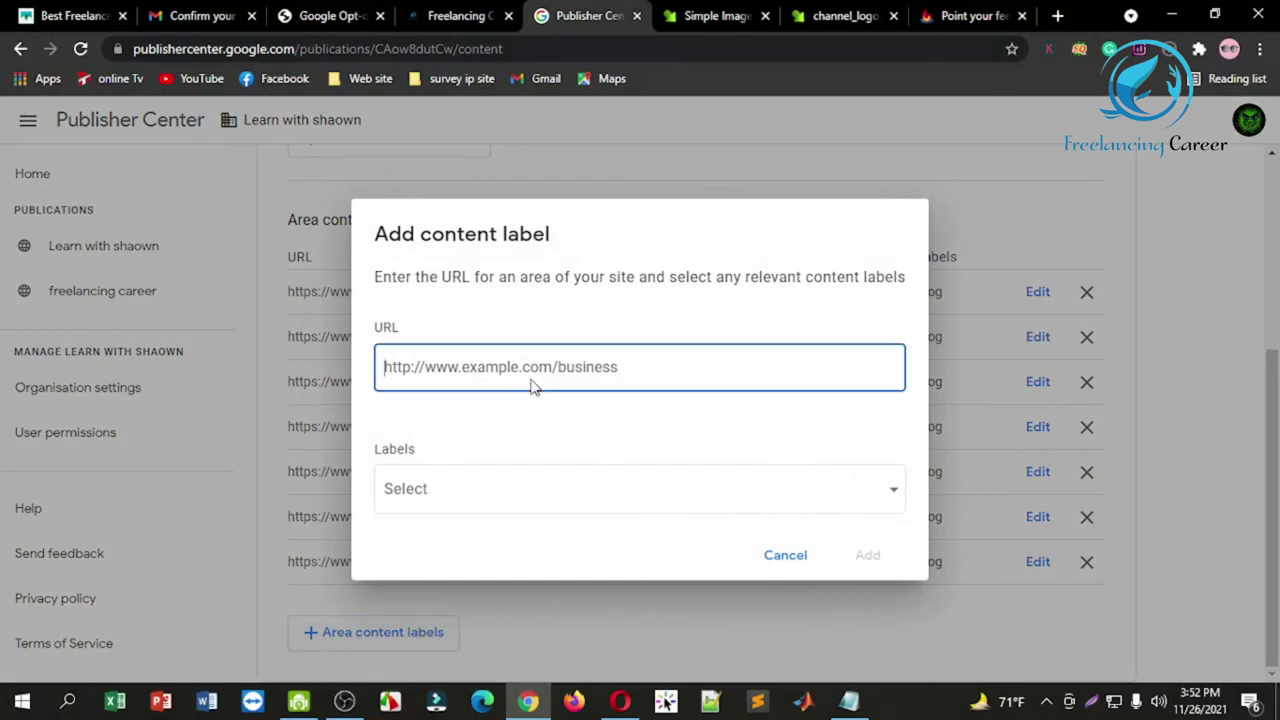
{"action": "key", "text": "ctrl+v"}
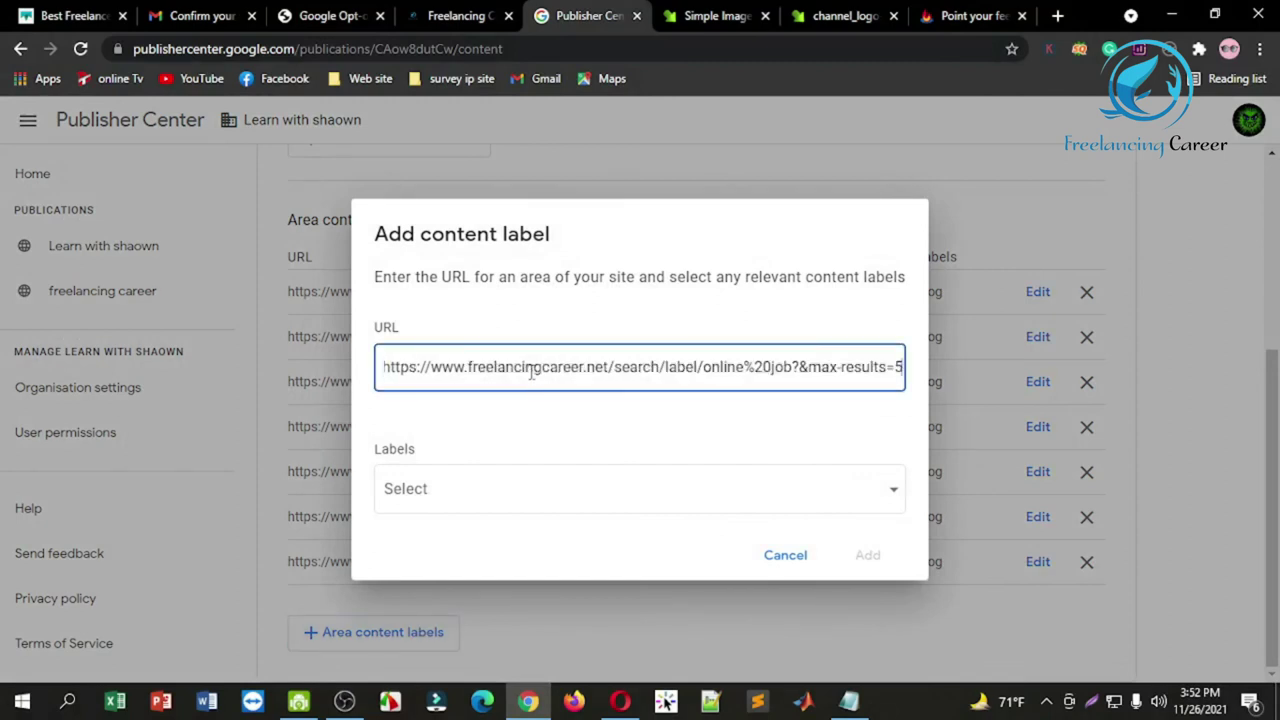
{"action": "left_click", "coordinate": [714, 494]}
{"action": "left_click", "coordinate": [472, 648]}
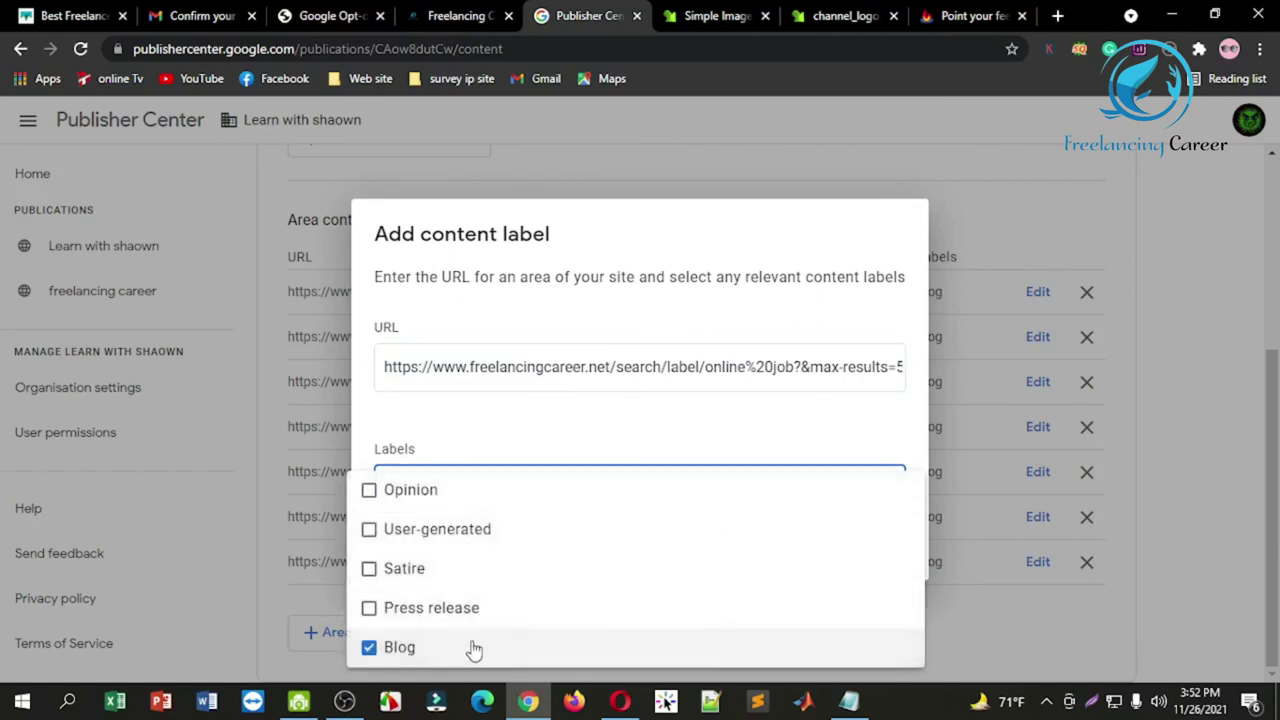
{"action": "left_click", "coordinate": [983, 621]}
{"action": "left_click", "coordinate": [871, 566]}
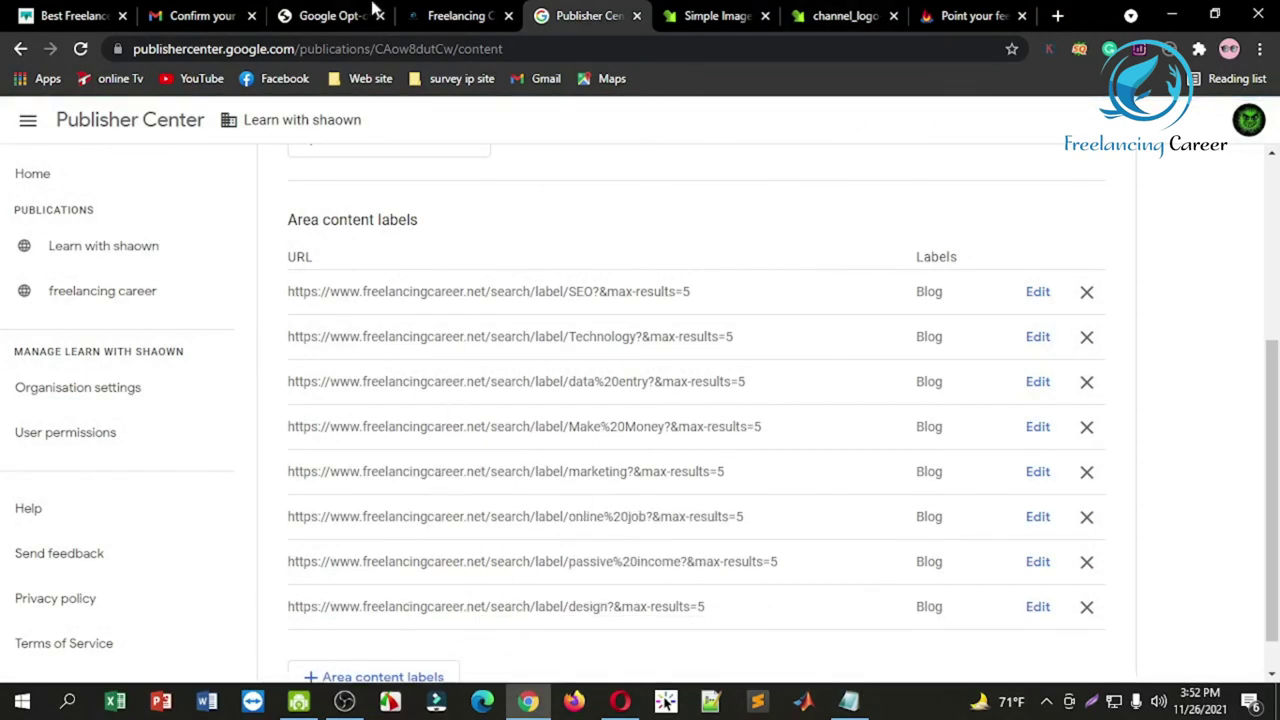
{"action": "left_click", "coordinate": [432, 14]}
Step: Return to the content labels page and open the other publication's overview
{"action": "mouse_move", "coordinate": [198, 355]}
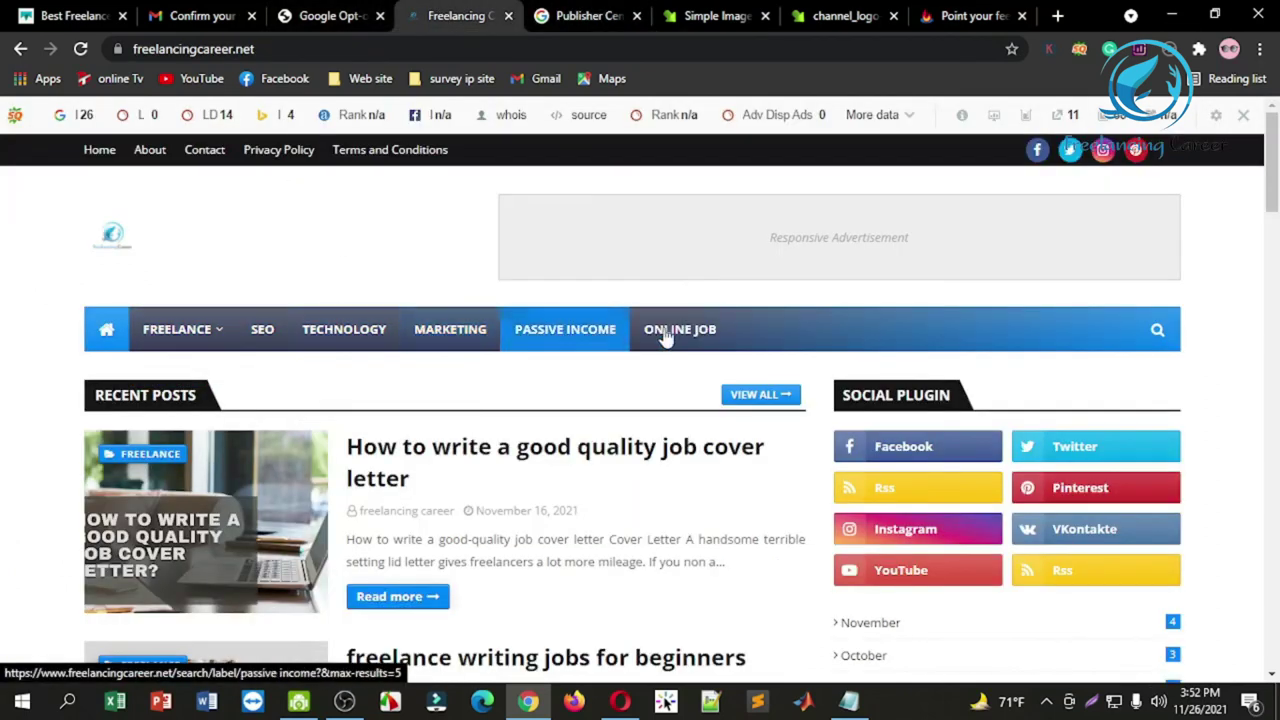
{"action": "left_click", "coordinate": [566, 8]}
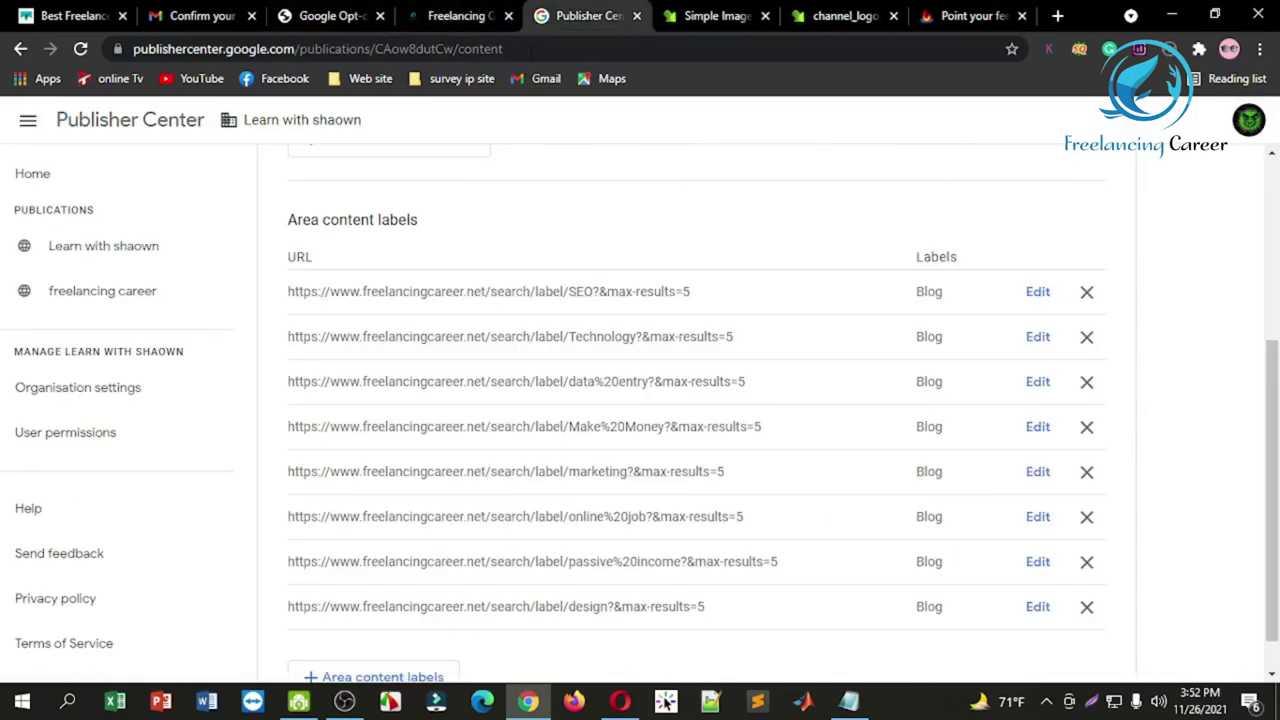
{"action": "scroll", "coordinate": [903, 346], "scroll_direction": "up", "scroll_amount": 3}
{"action": "scroll", "coordinate": [691, 446], "scroll_direction": "down", "scroll_amount": 3}
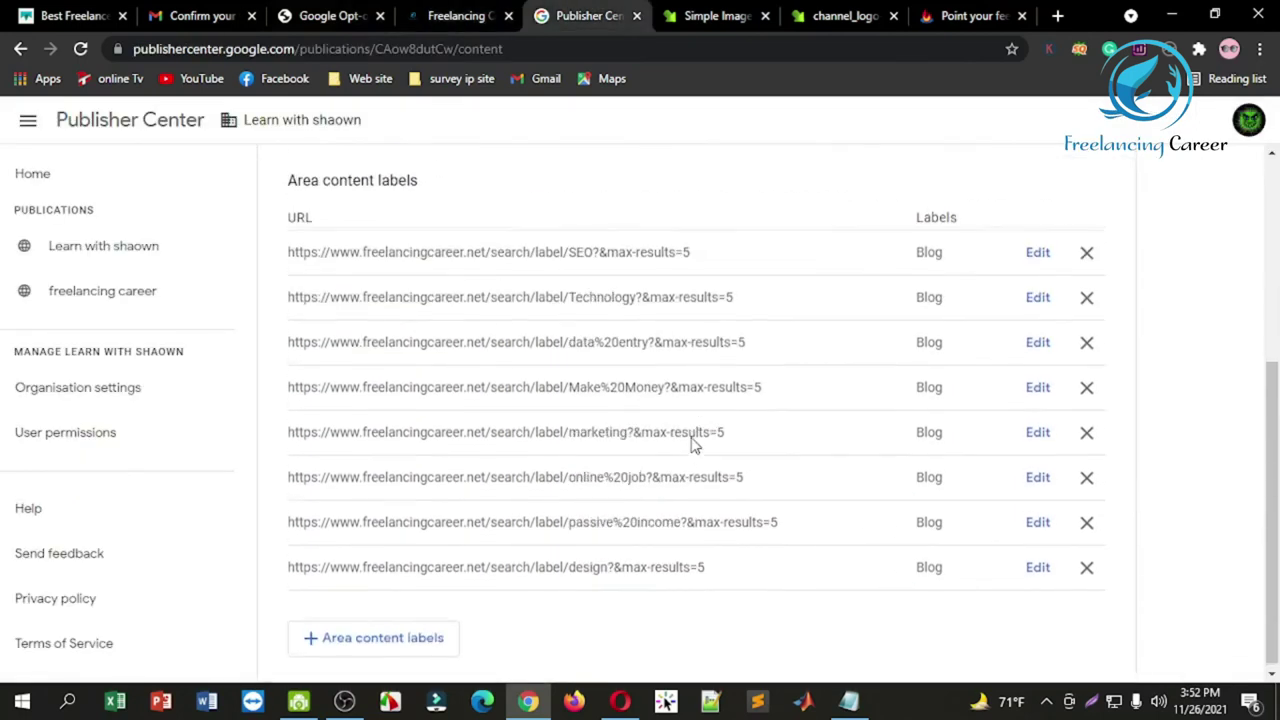
{"action": "scroll", "coordinate": [511, 443], "scroll_direction": "up", "scroll_amount": 4}
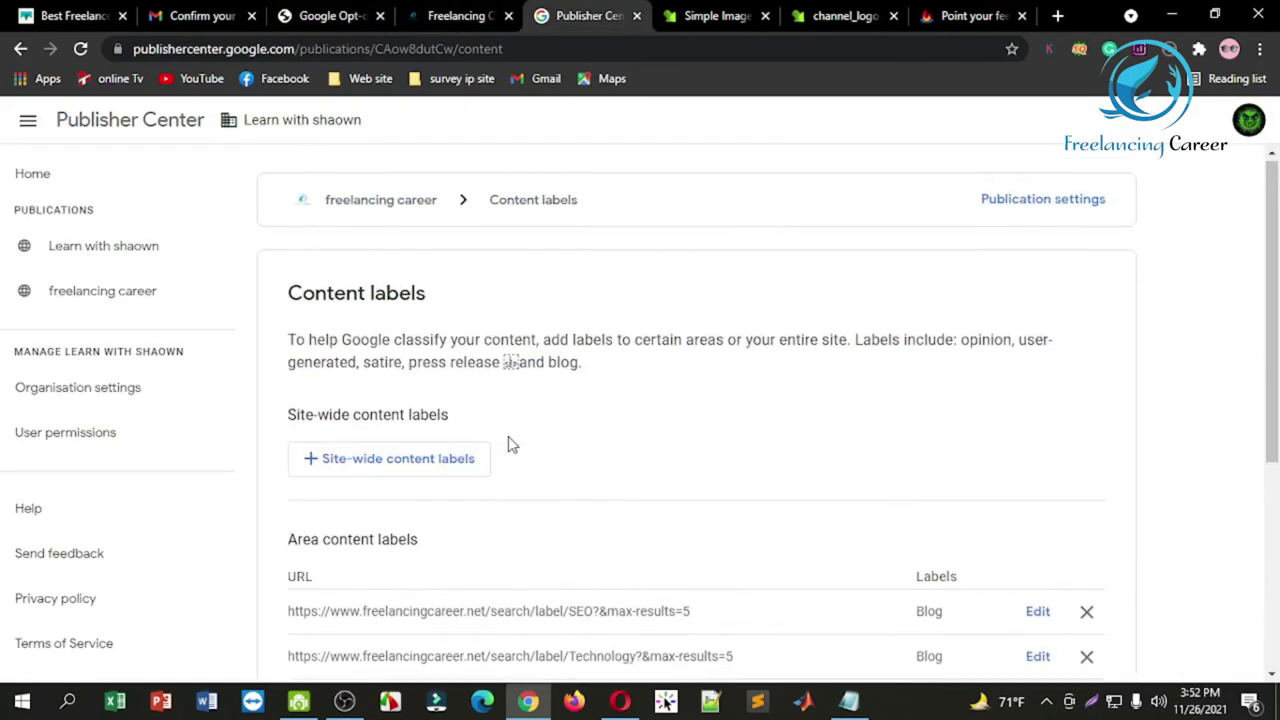
{"action": "scroll", "coordinate": [508, 443], "scroll_direction": "down", "scroll_amount": 1}
{"action": "scroll", "coordinate": [371, 323], "scroll_direction": "up", "scroll_amount": 1}
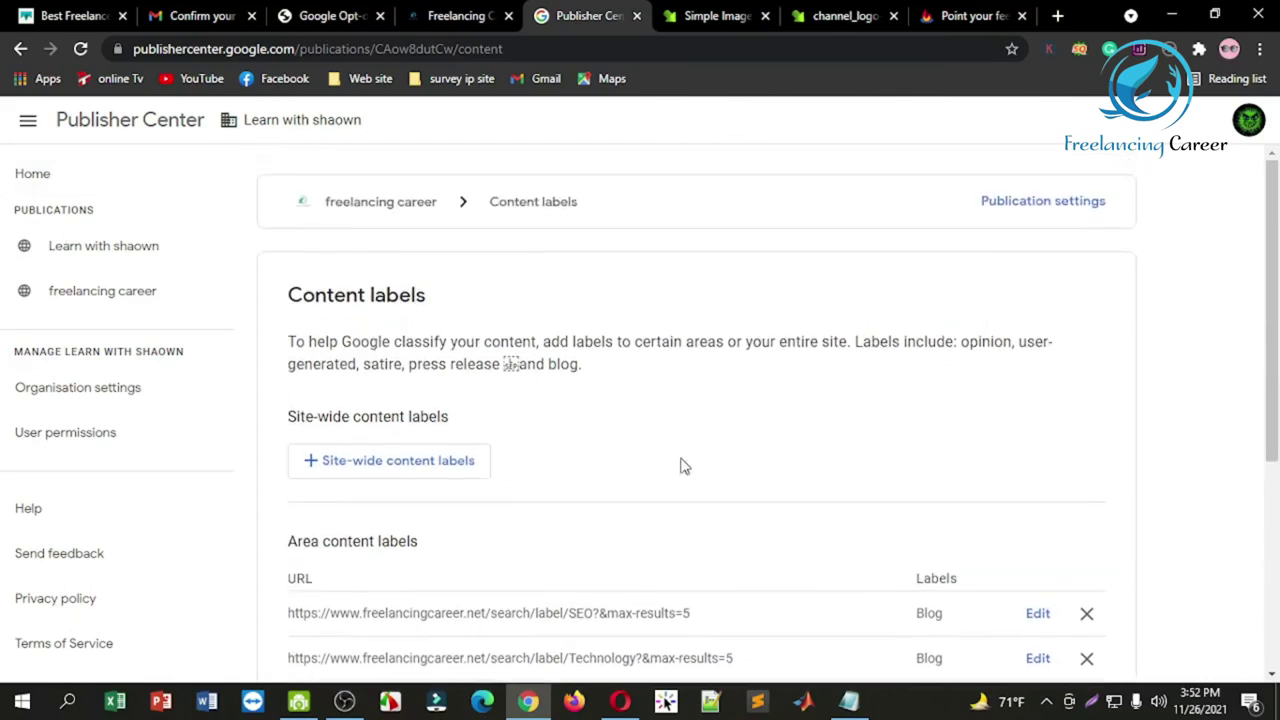
{"action": "left_click", "coordinate": [118, 254]}
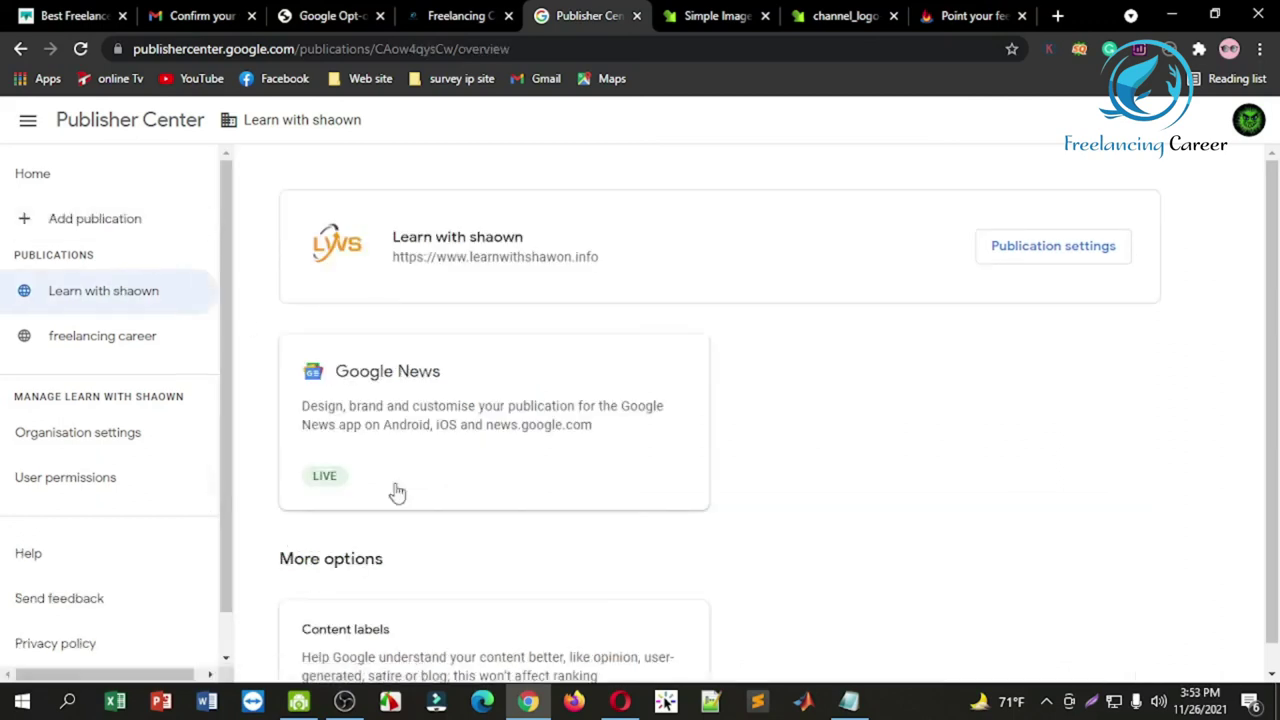
Step: Close the image resizer, logo, blog and signup tabs, reopening Publisher Center via a Google search
{"action": "left_click", "coordinate": [690, 18]}
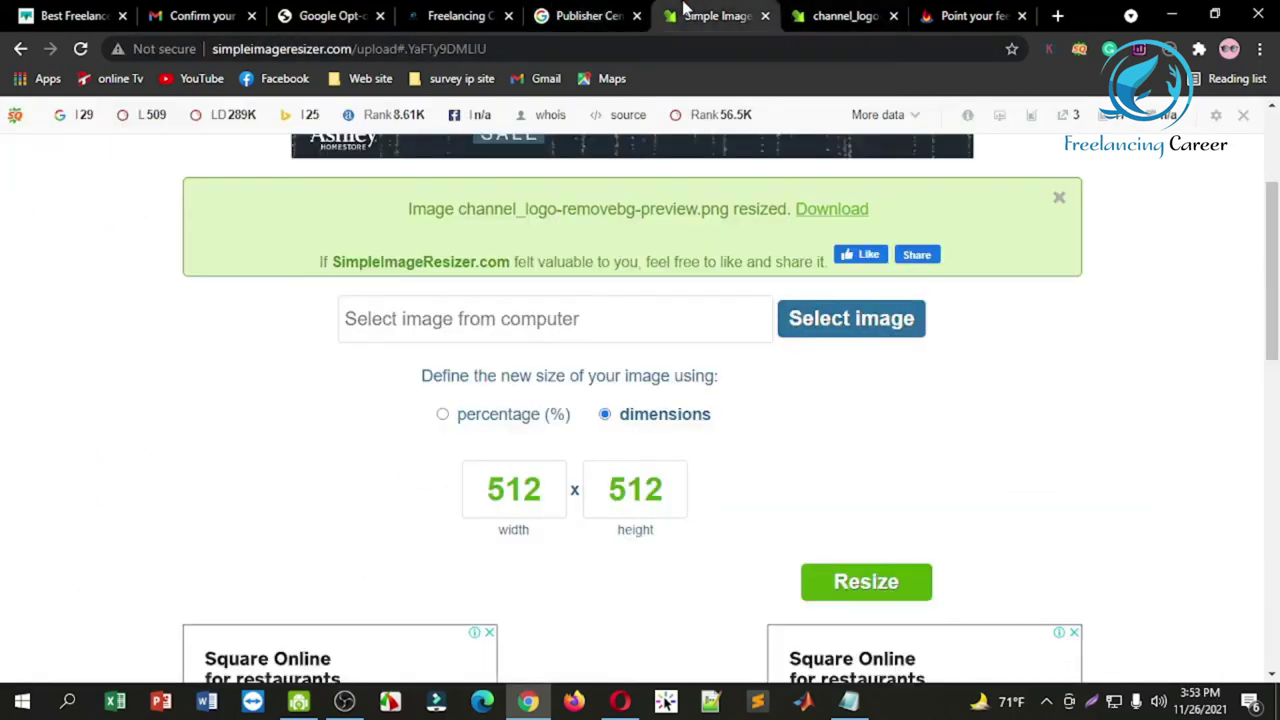
{"action": "left_click", "coordinate": [767, 16]}
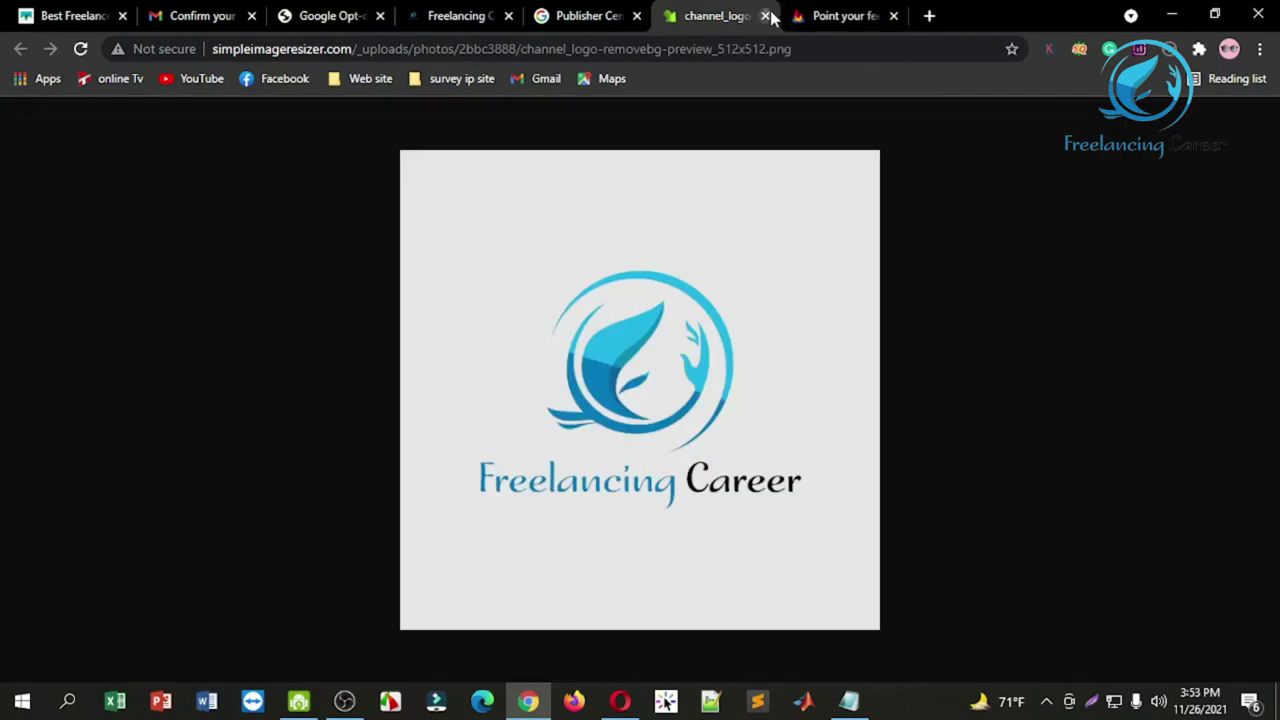
{"action": "left_click", "coordinate": [767, 16]}
{"action": "left_click", "coordinate": [767, 16]}
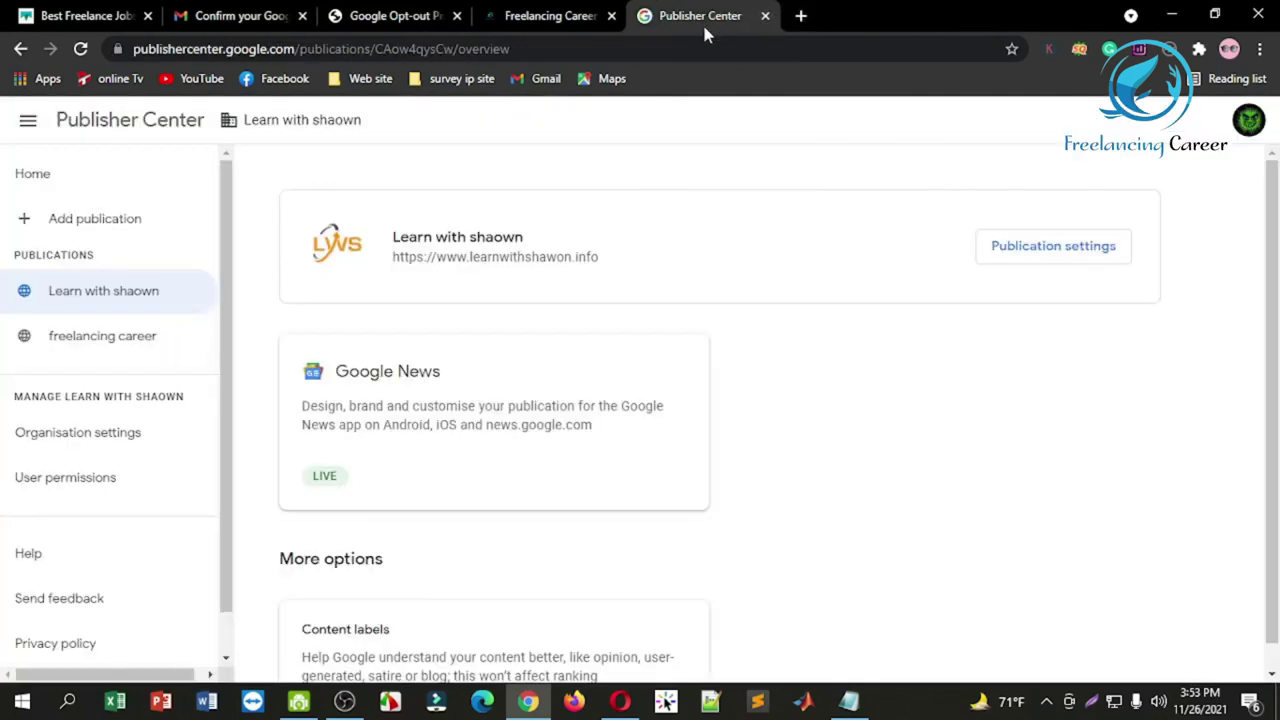
{"action": "left_click", "coordinate": [800, 16]}
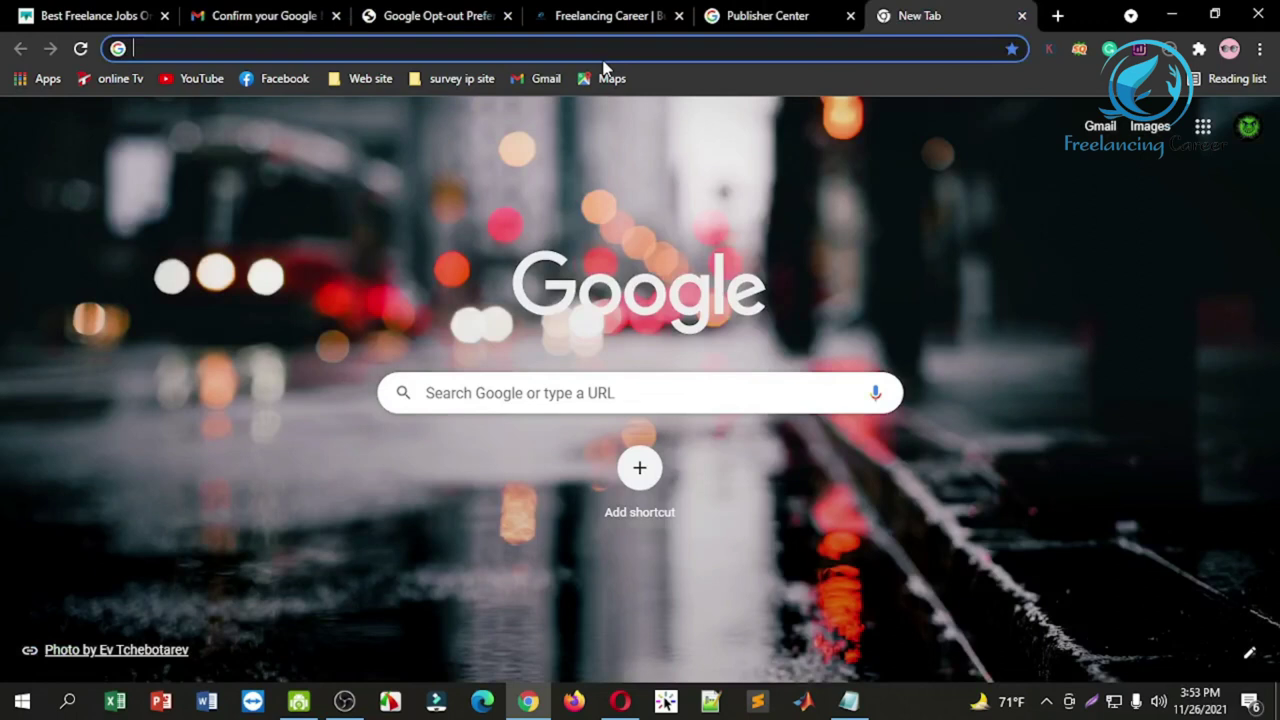
{"action": "type", "text": "google news publisher"}
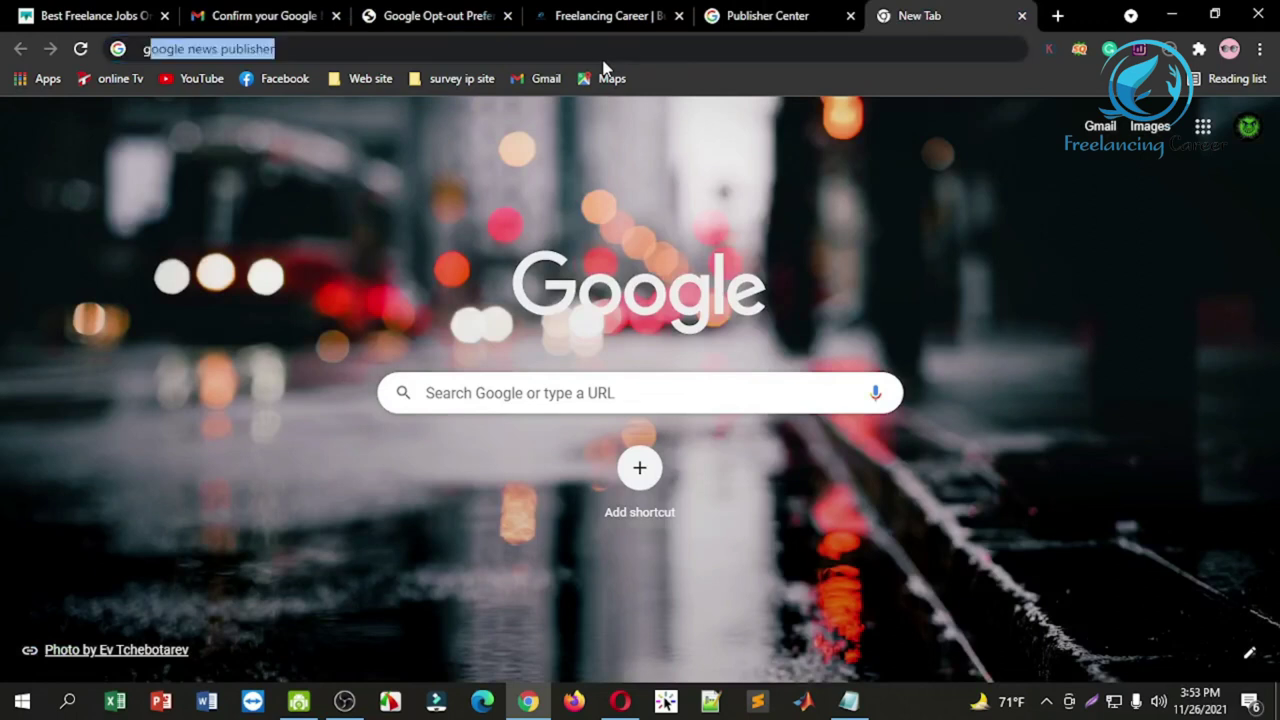
{"action": "key", "text": "Return"}
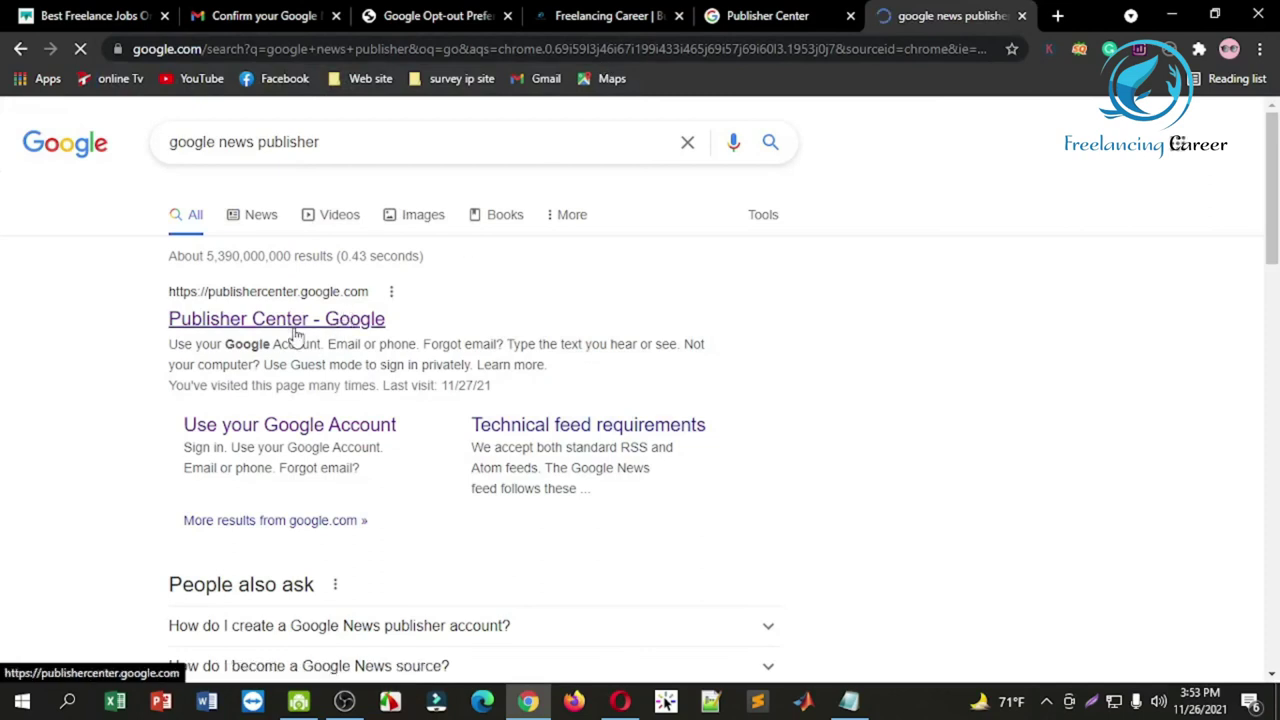
{"action": "left_click", "coordinate": [851, 16]}
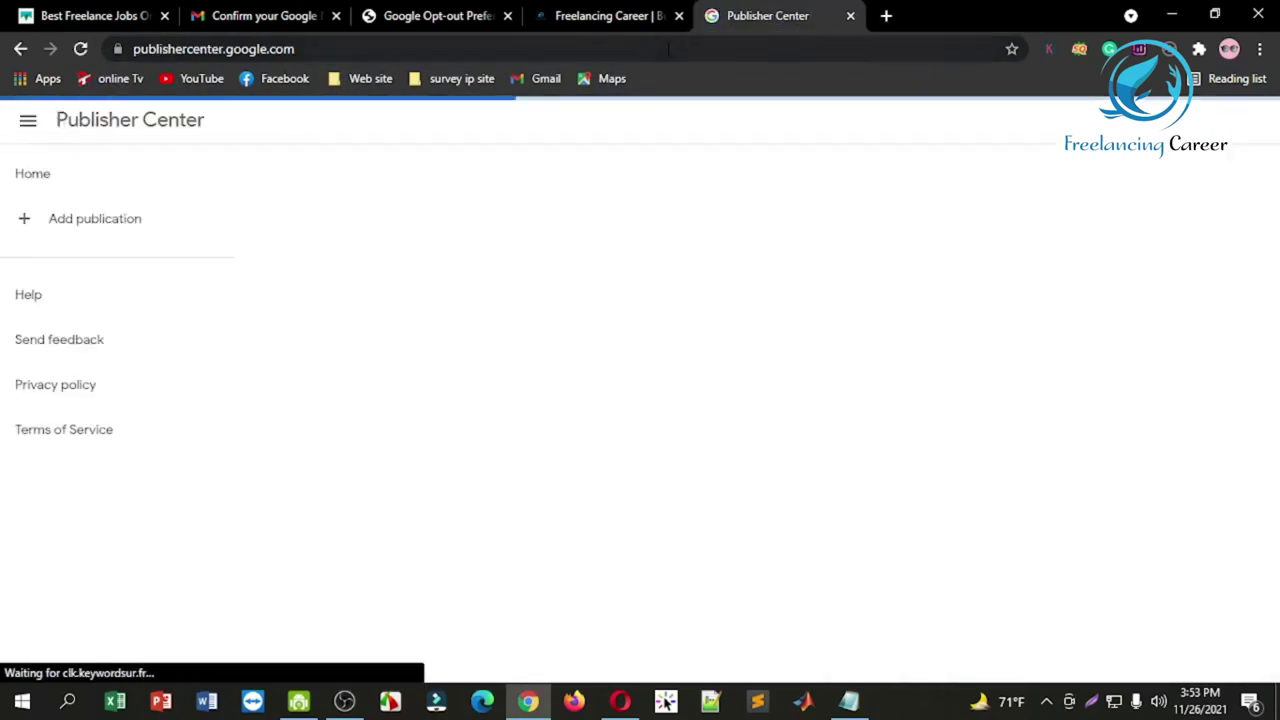
{"action": "left_click", "coordinate": [678, 16]}
{"action": "left_click", "coordinate": [508, 16]}
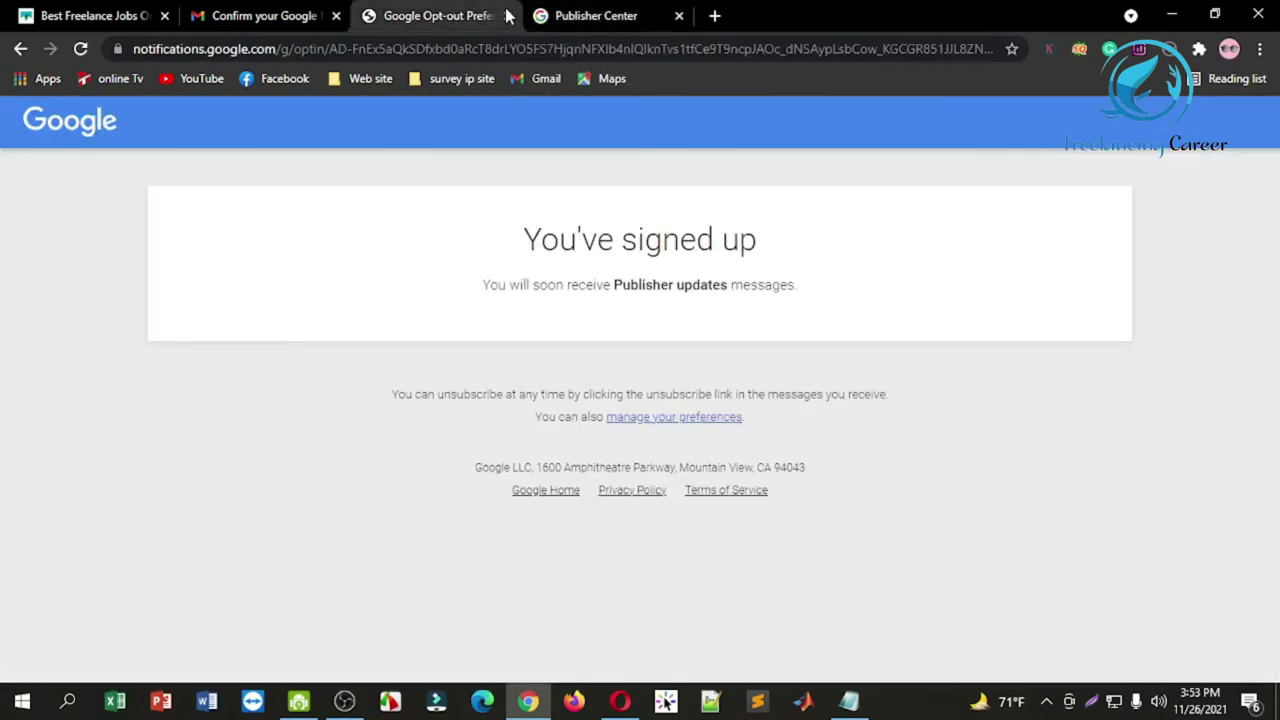
{"action": "left_click", "coordinate": [508, 16]}
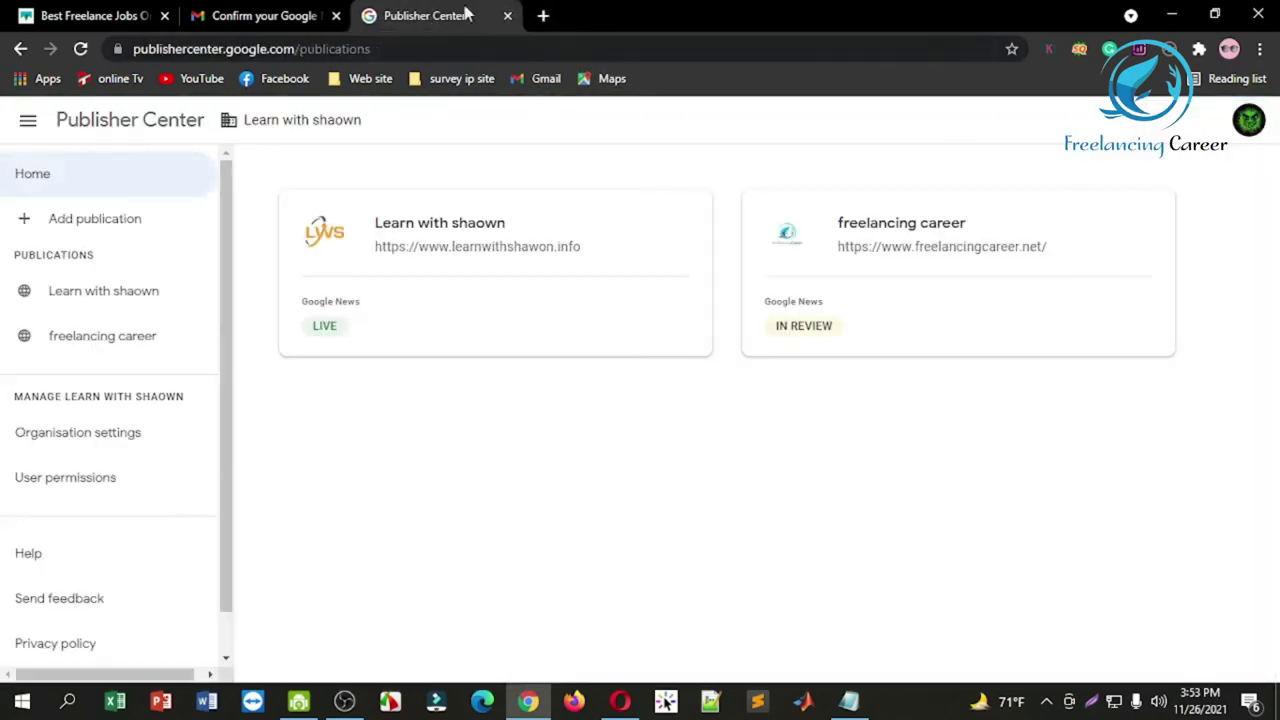